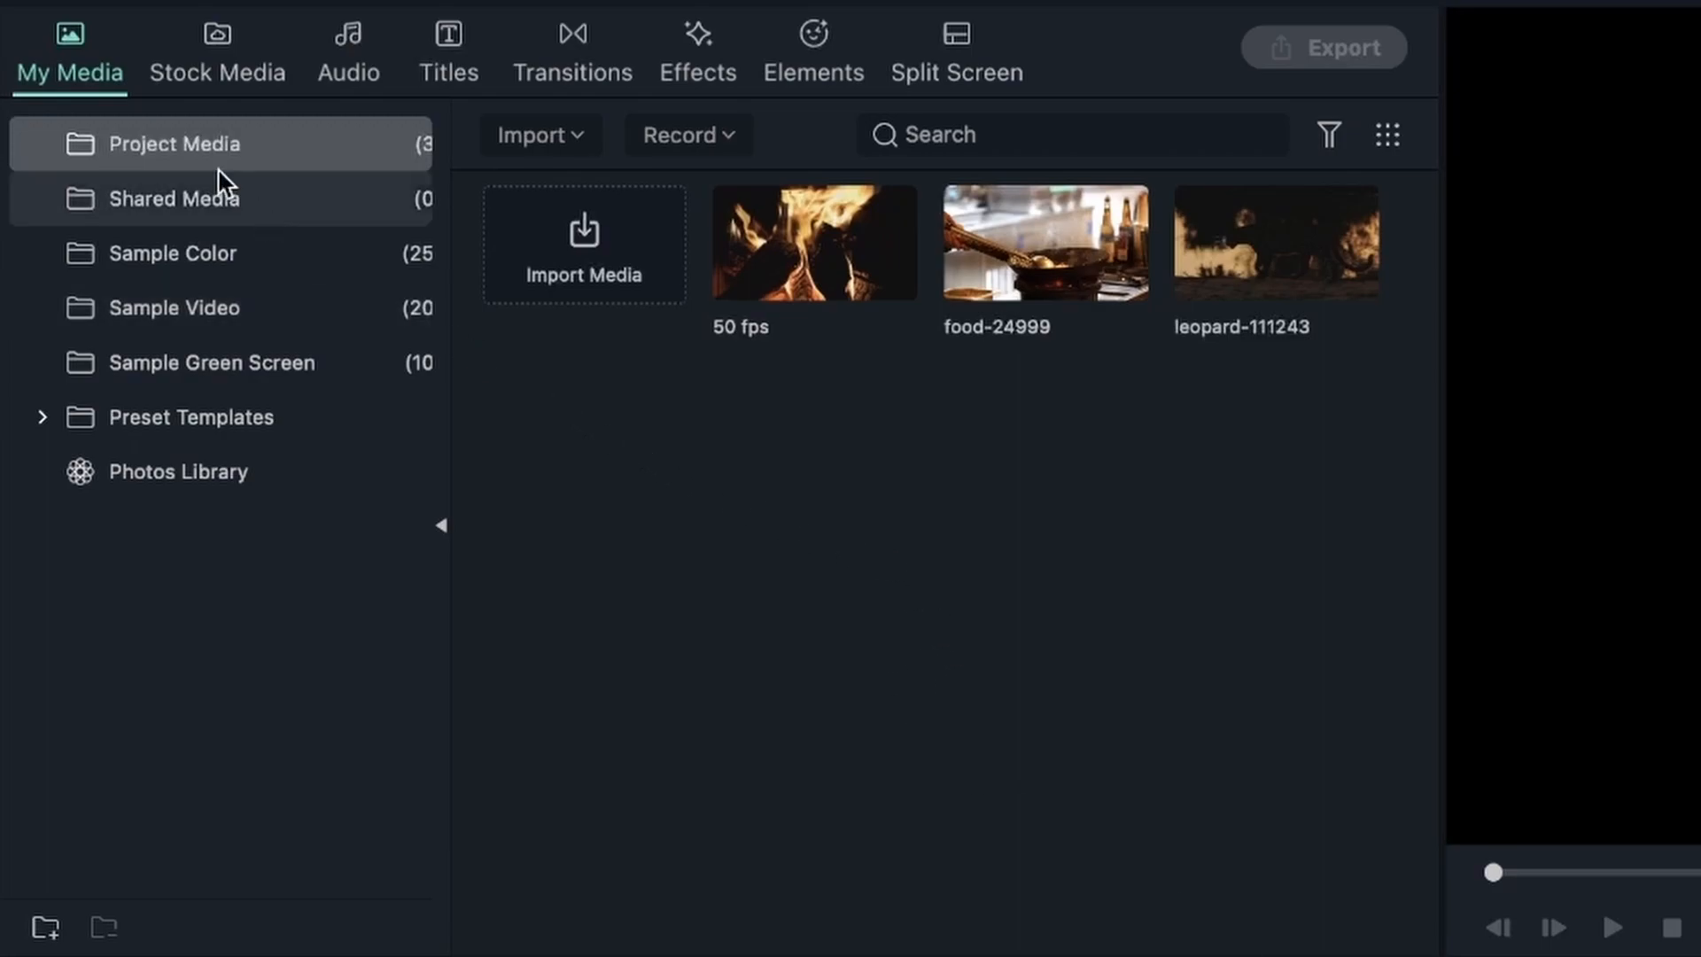
Browse the Pixabay stock videos and view the properties of the downloaded fireplace clip
left_click(190, 75)
left_click(211, 323)
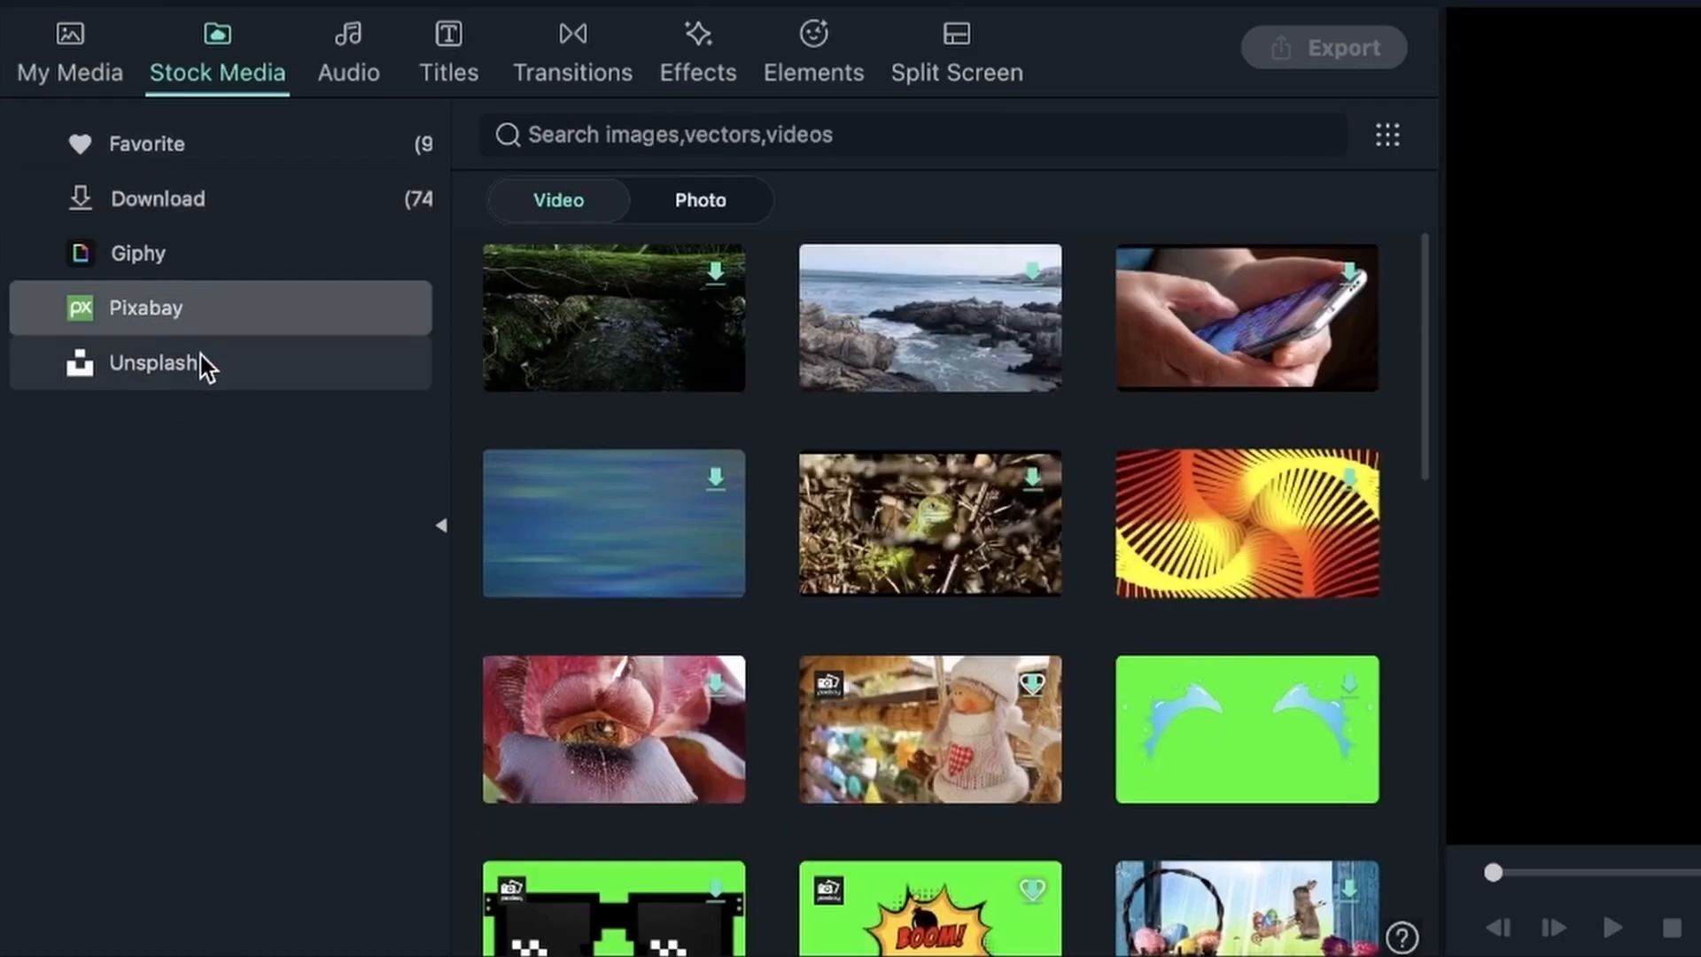
left_click(69, 40)
right_click(503, 310)
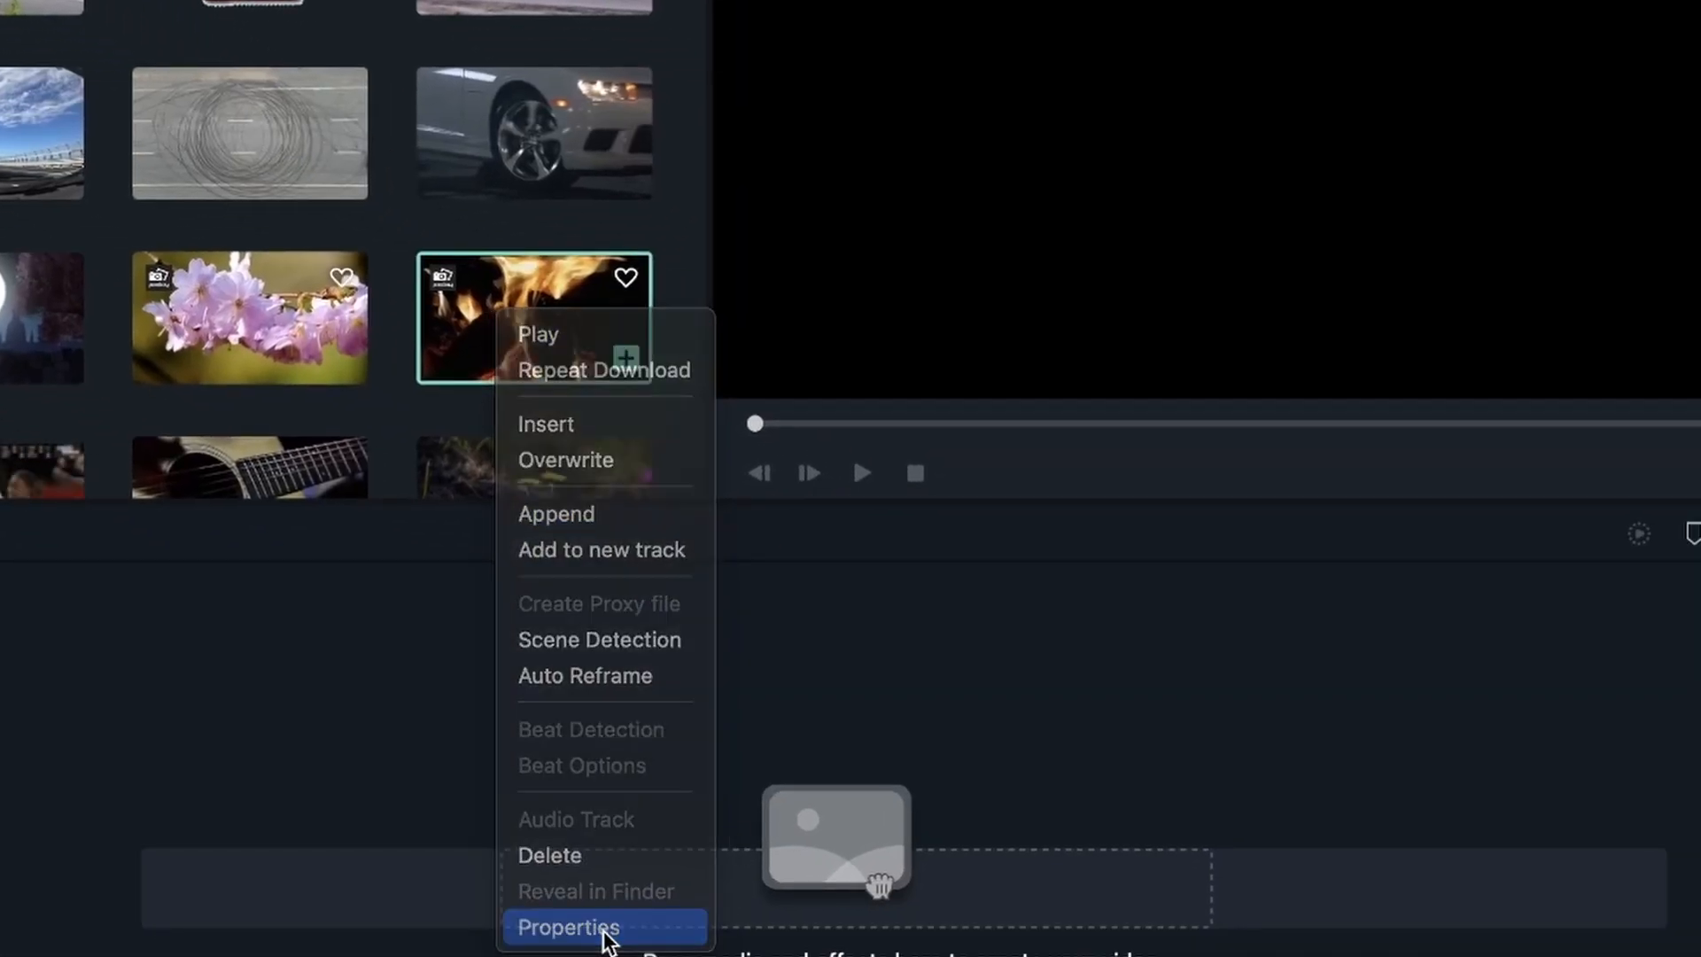
left_click(604, 928)
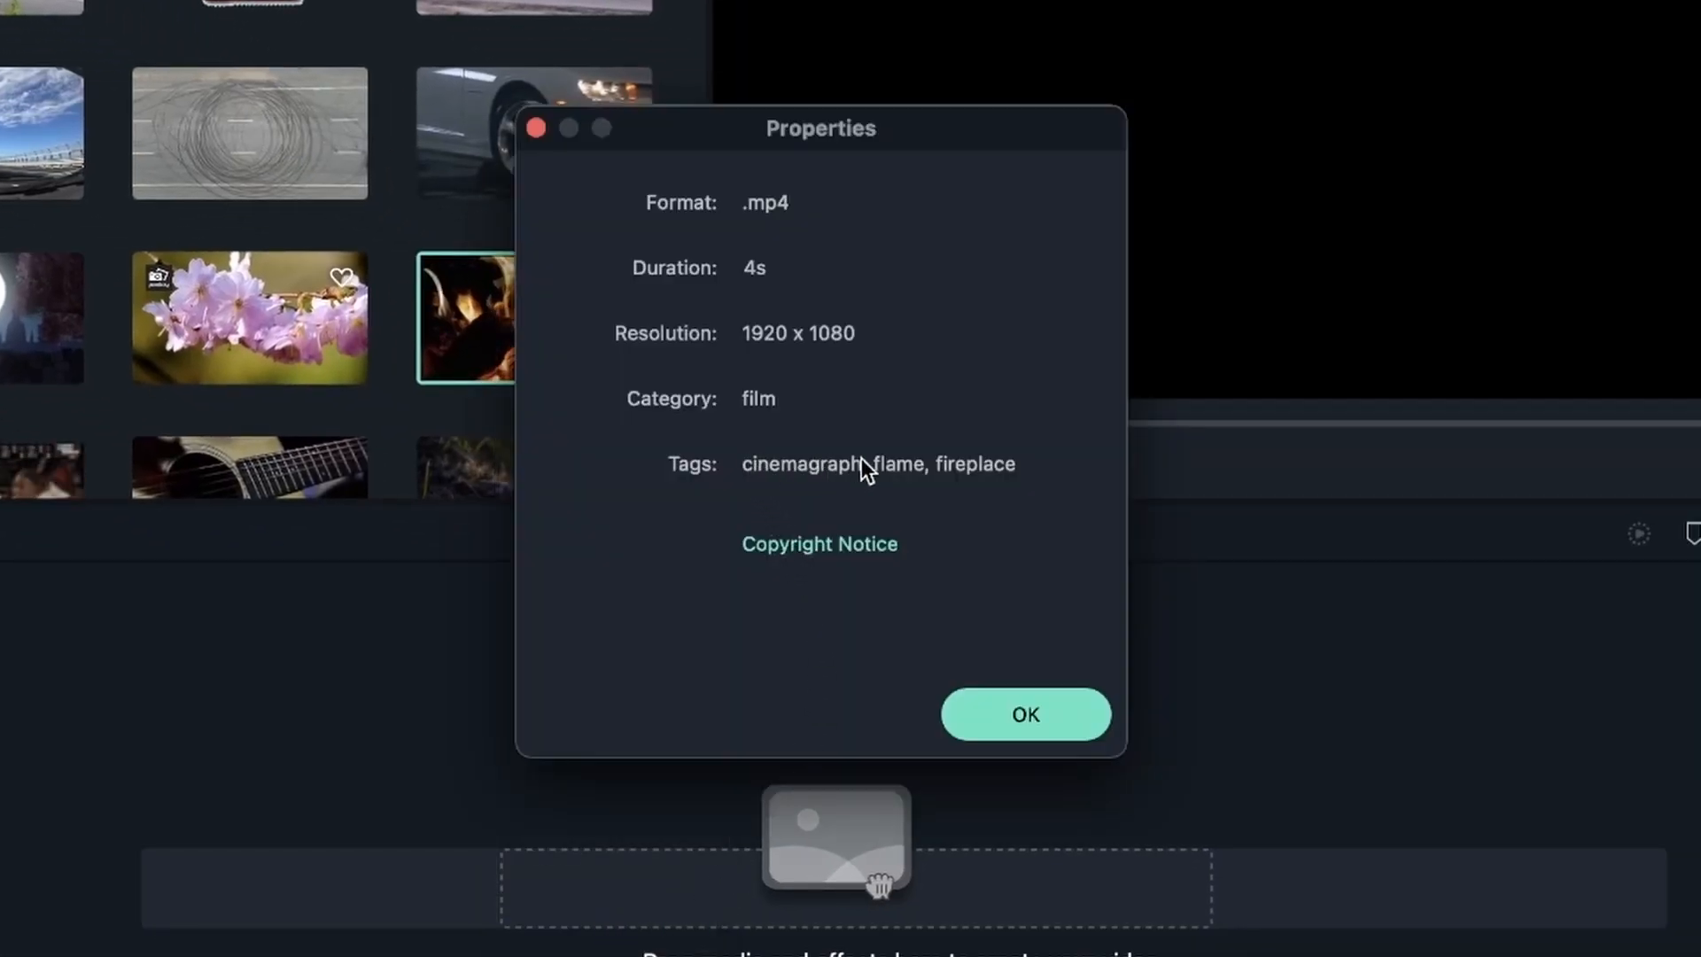
left_click(1017, 728)
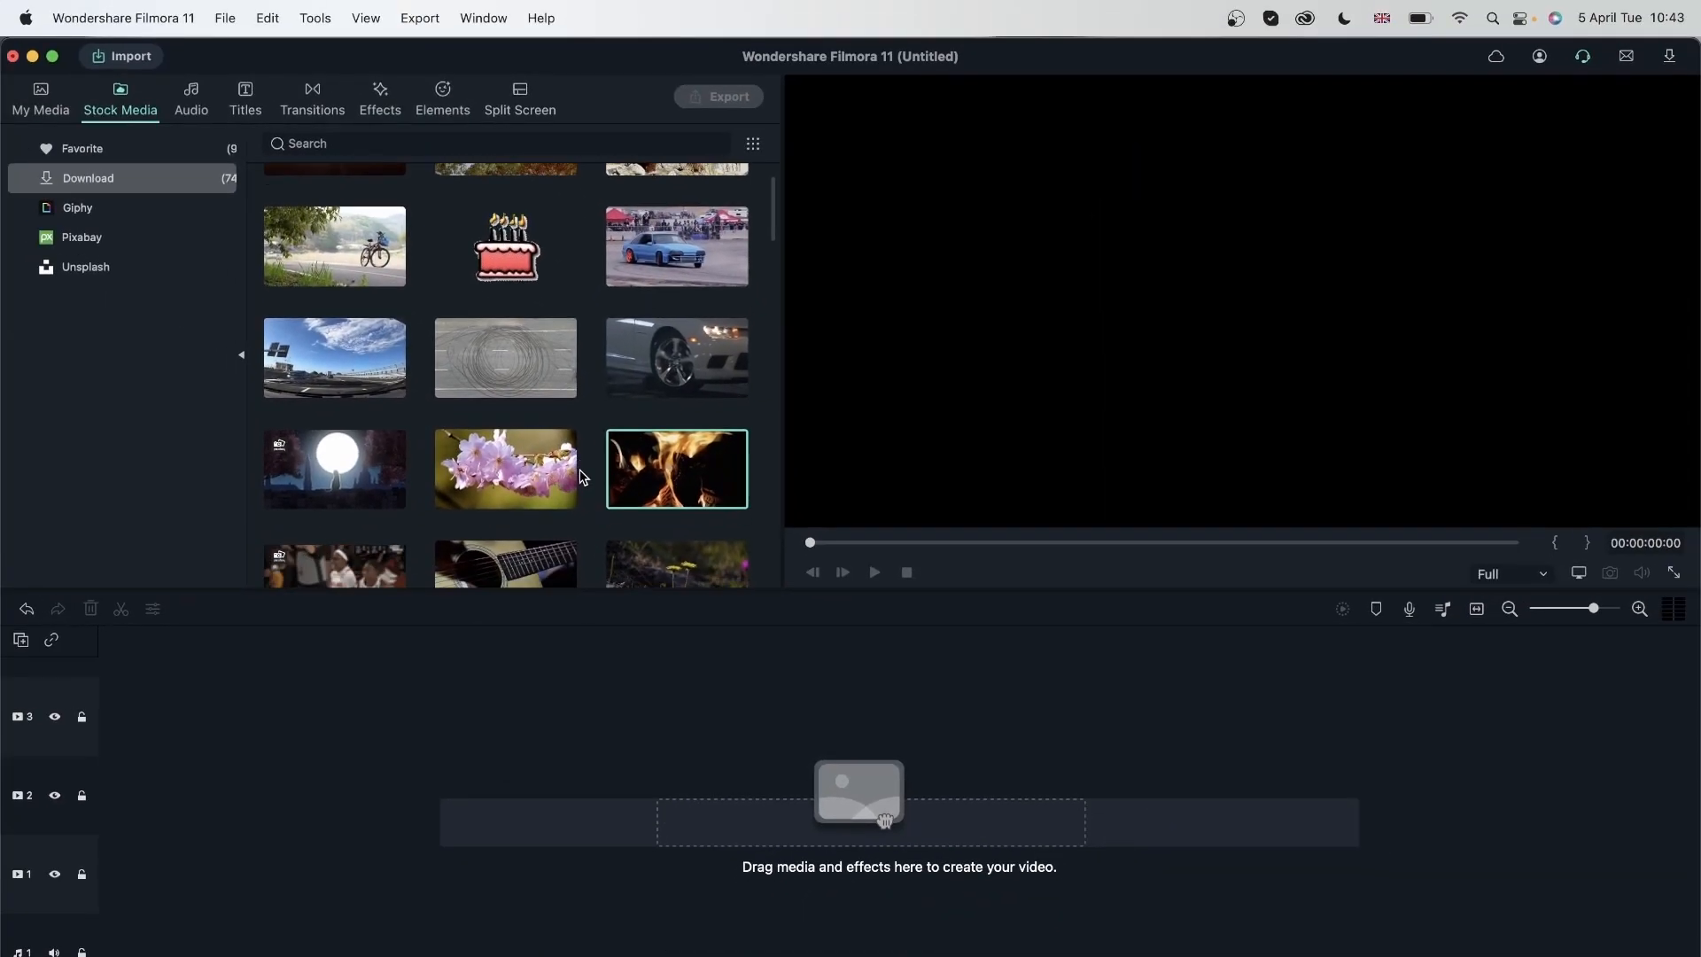
View the stock properties of the downloaded wok cooking clip and the leopard sunset clip
scroll(583, 477, "down", 5)
right_click(678, 286)
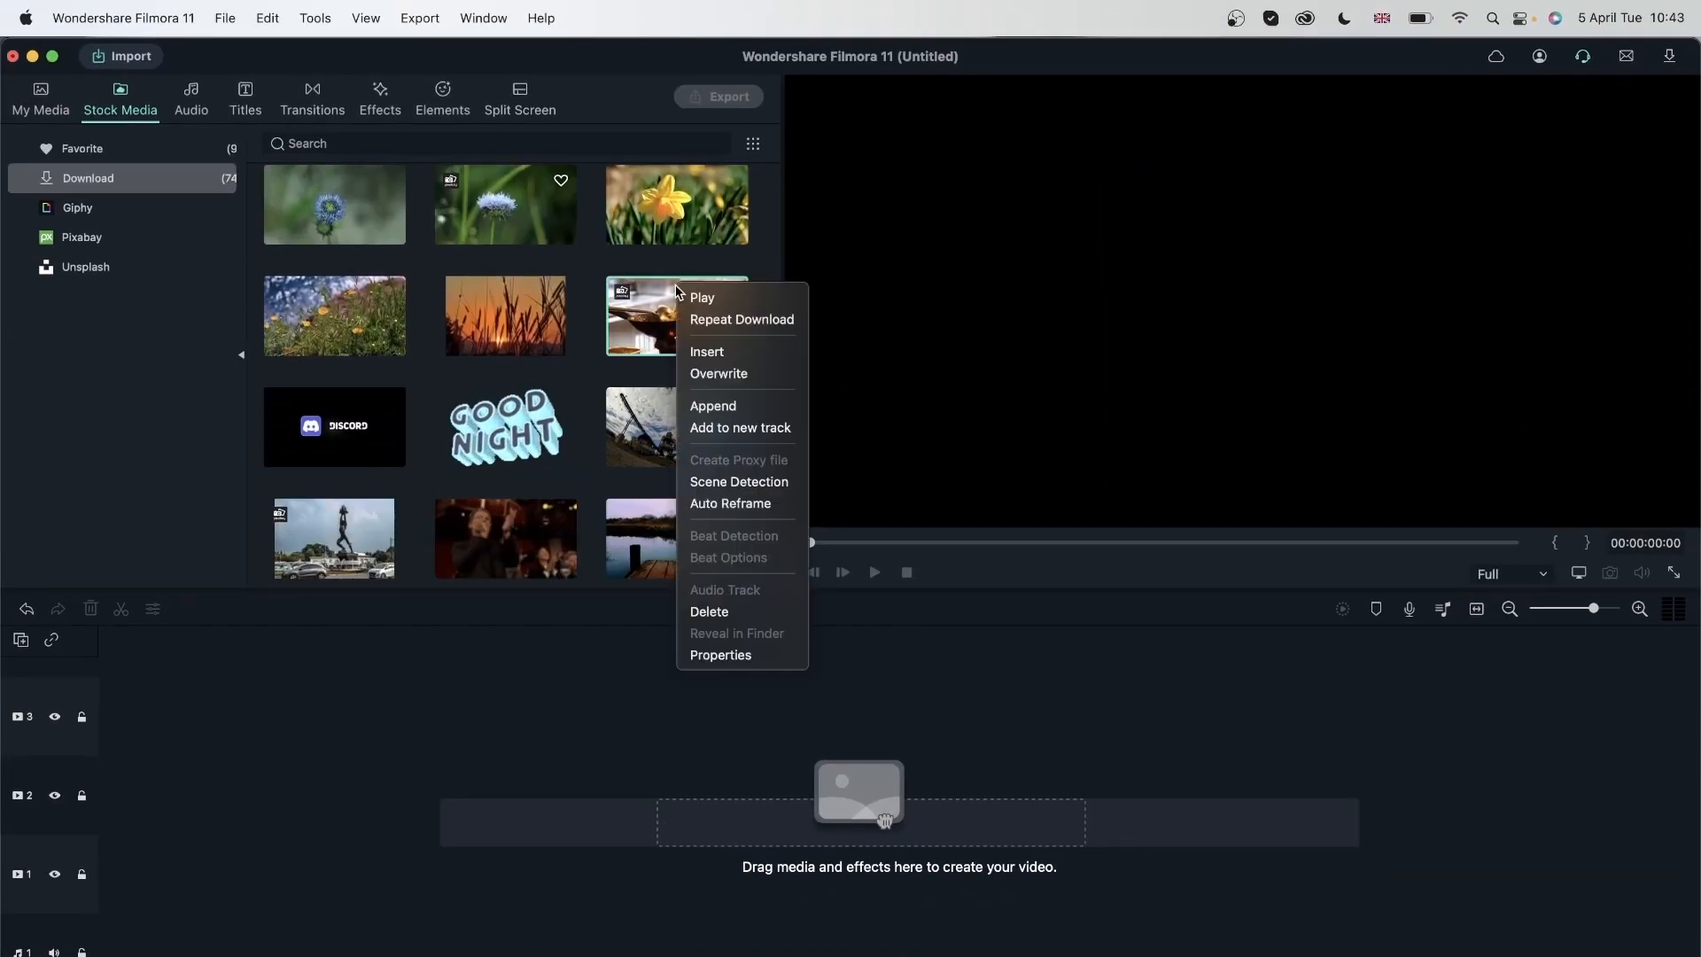
left_click(721, 655)
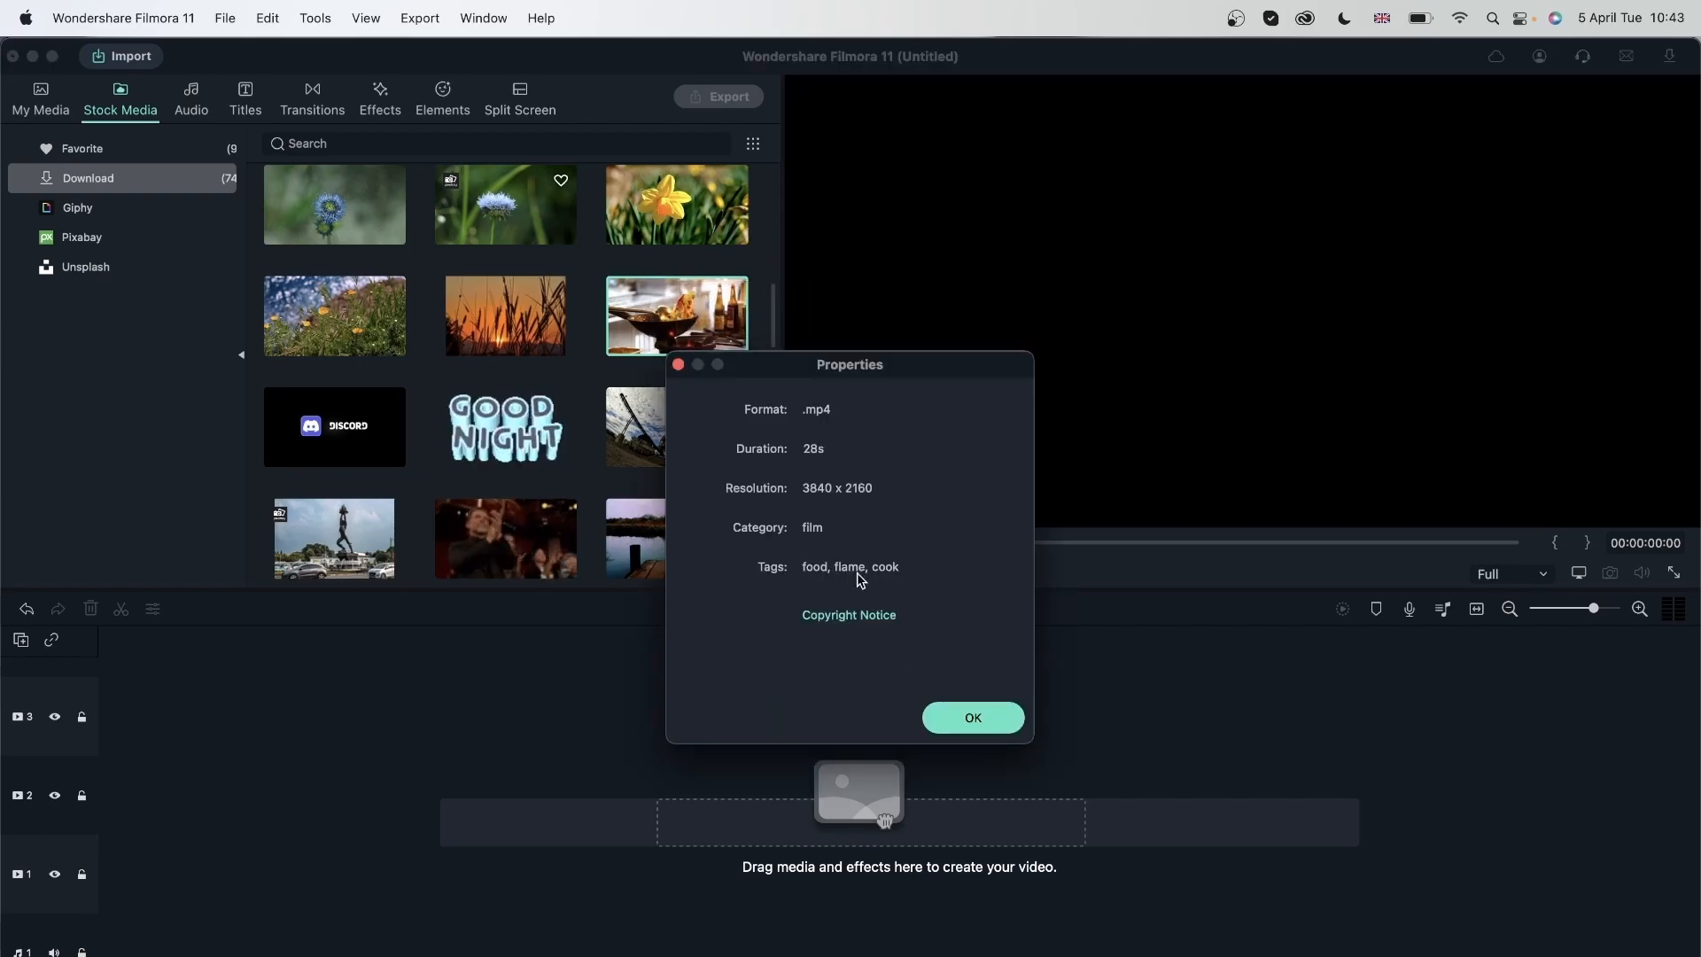
left_click(972, 718)
scroll(565, 468, "down", 5)
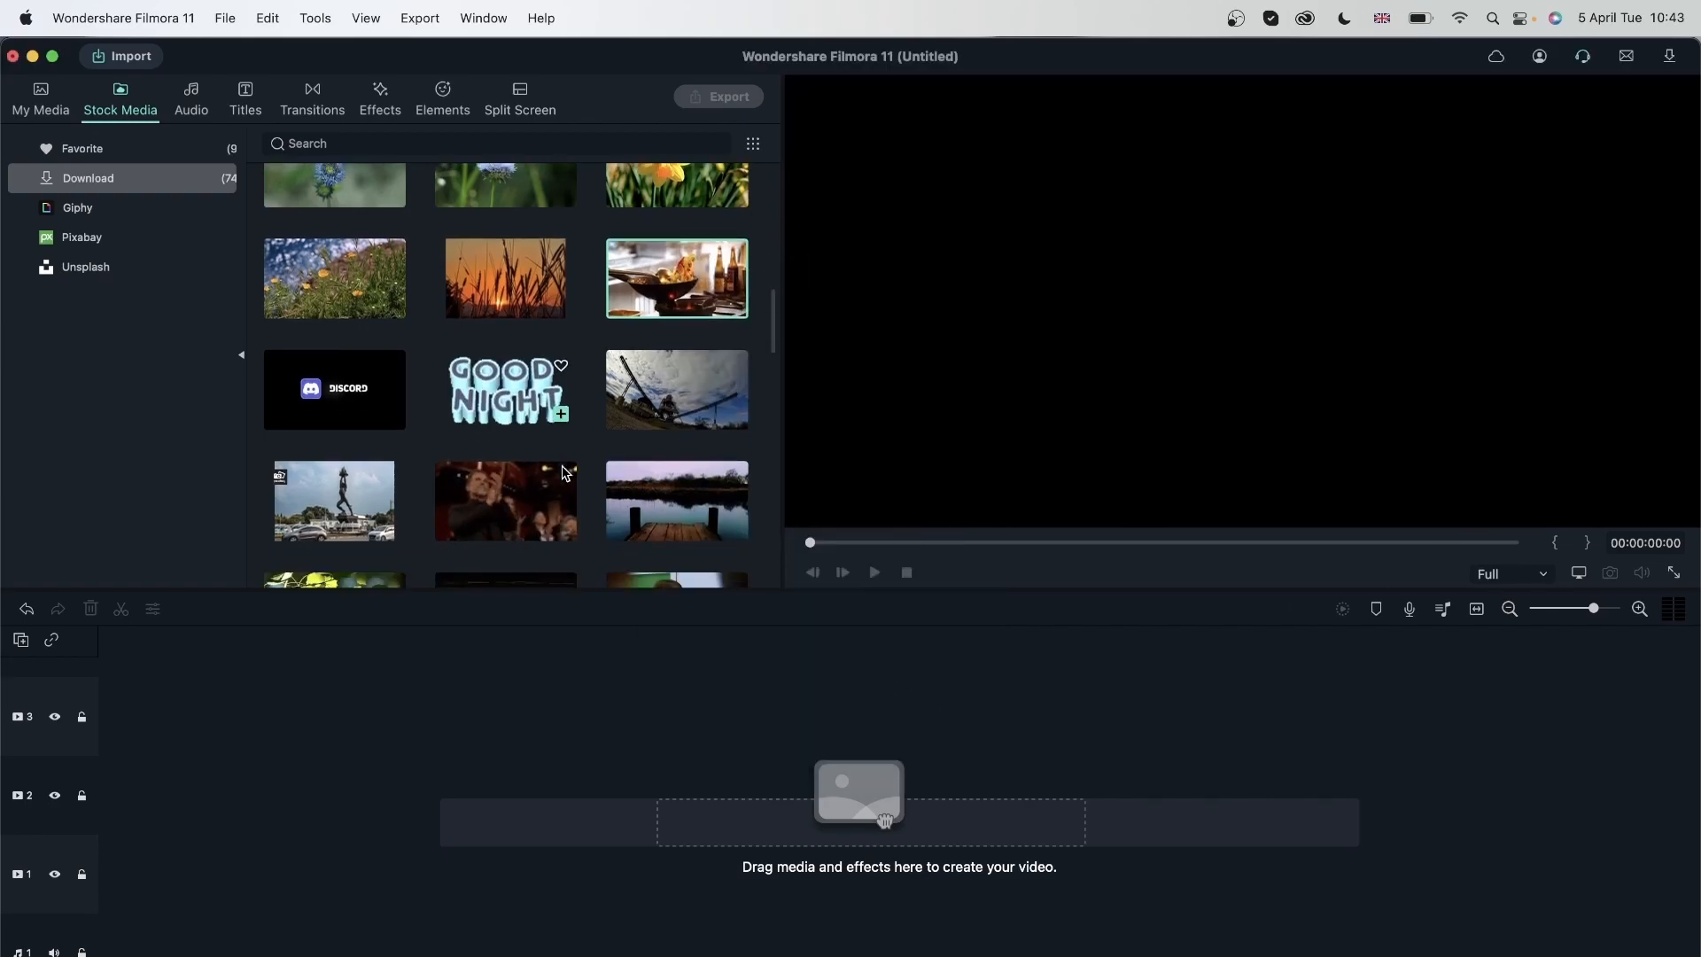
right_click(479, 205)
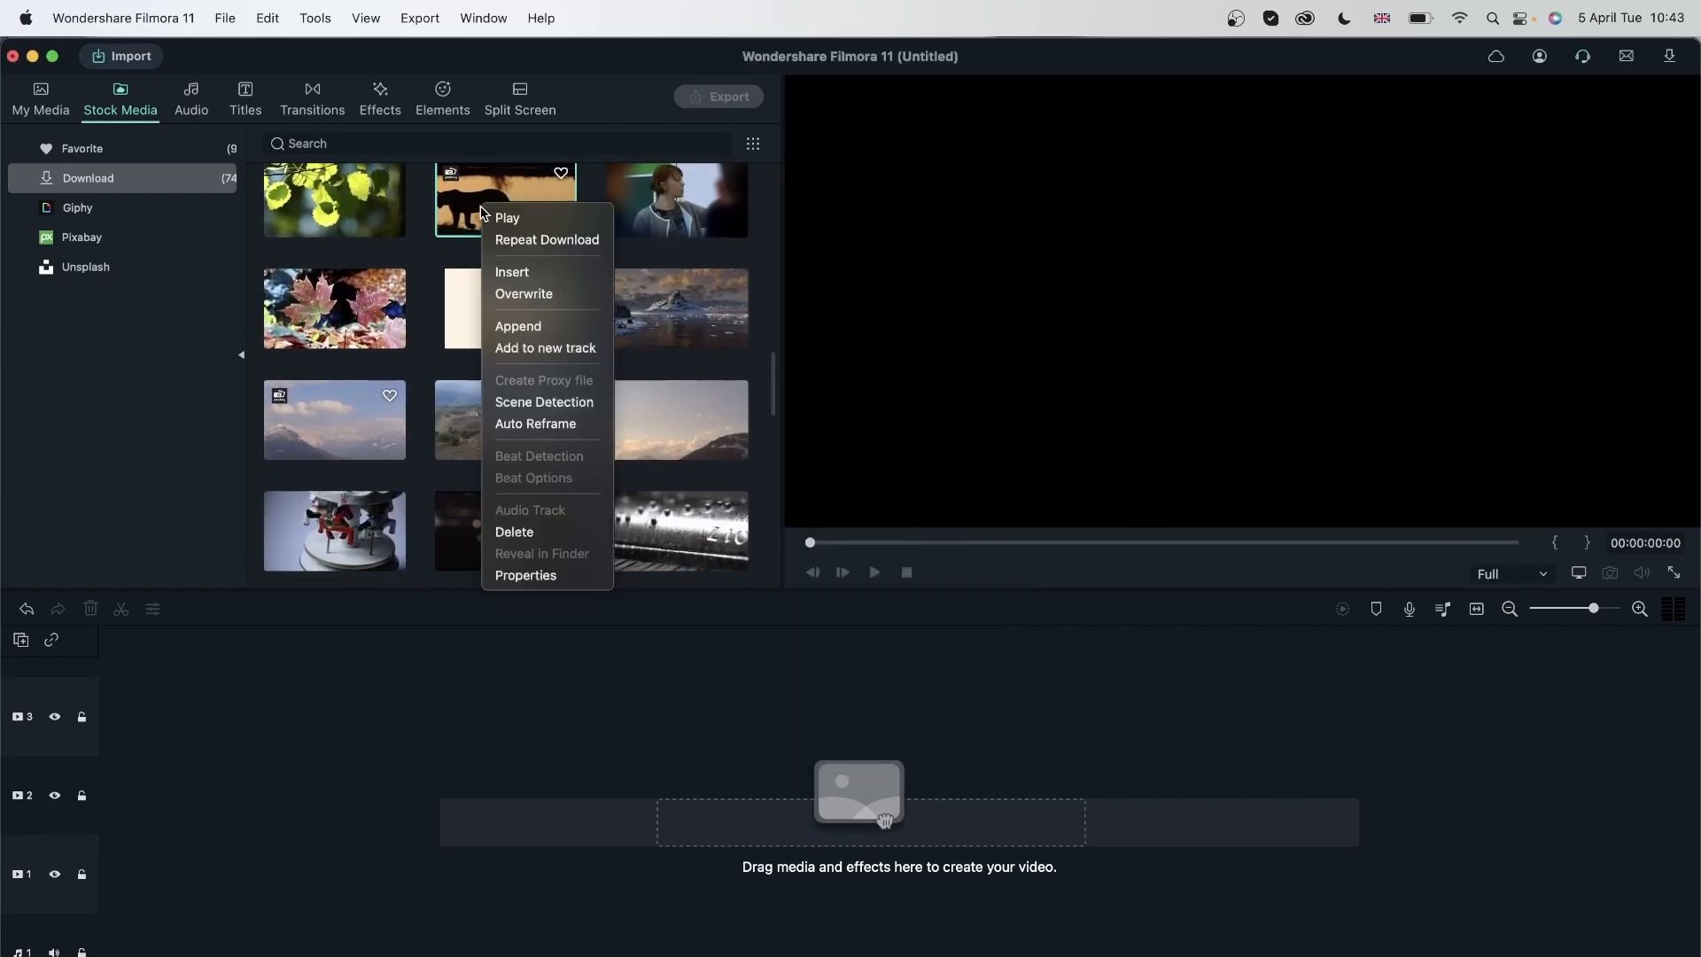
left_click(546, 577)
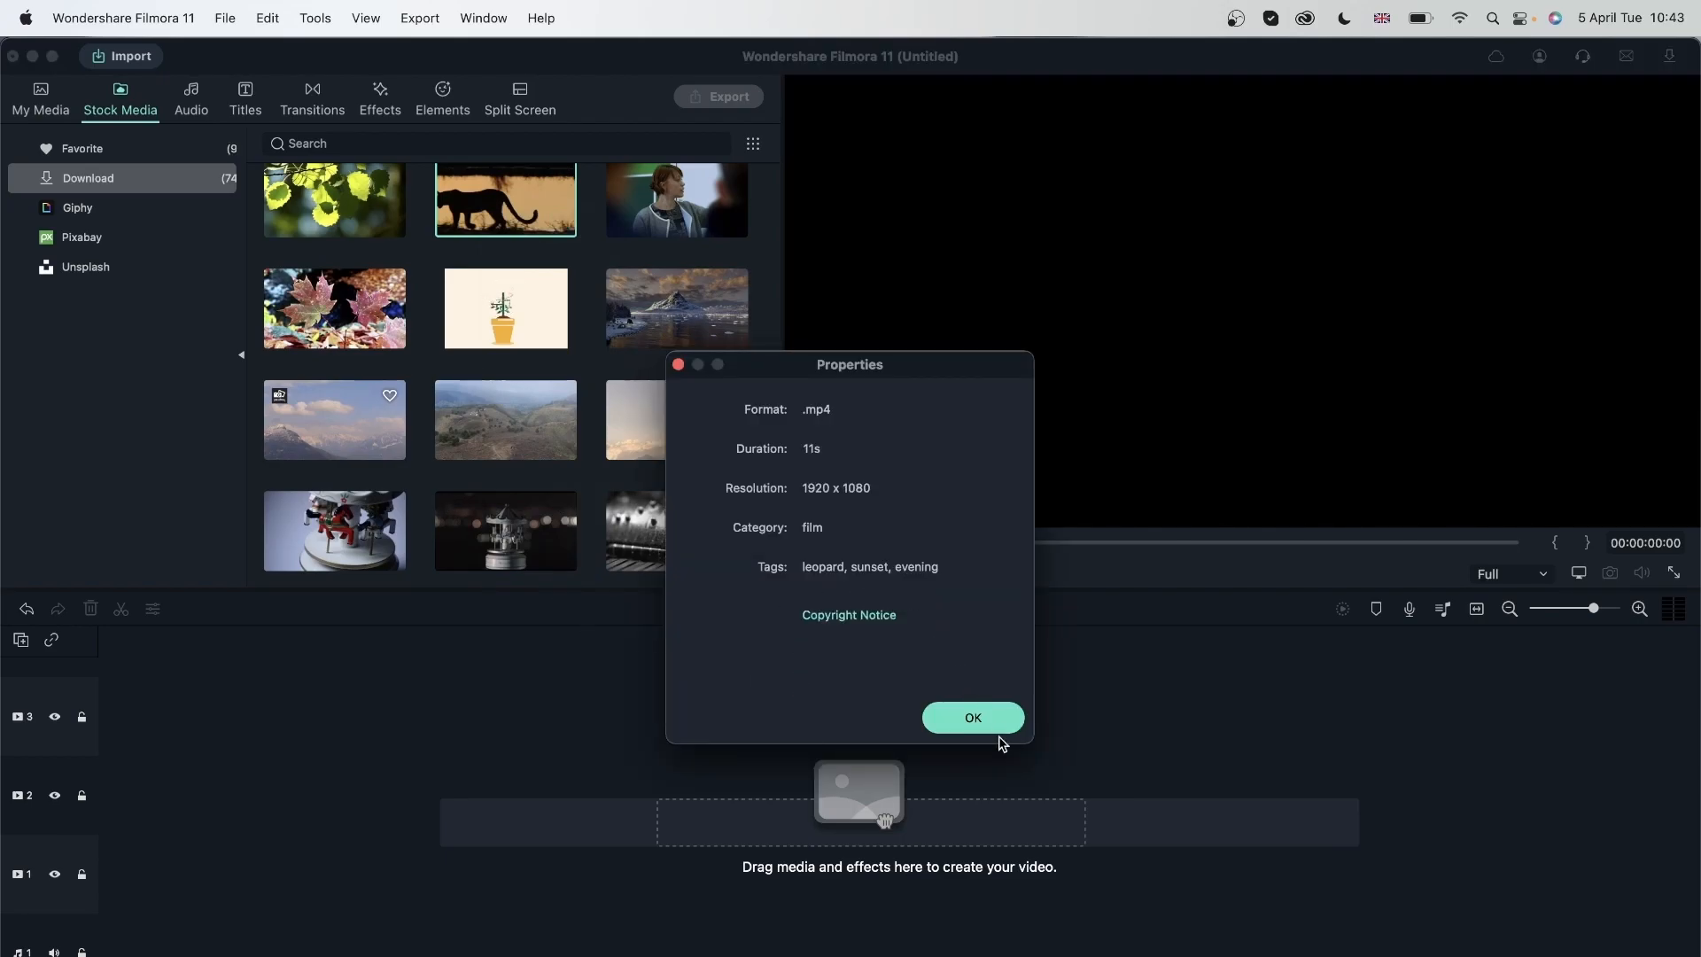
left_click(971, 718)
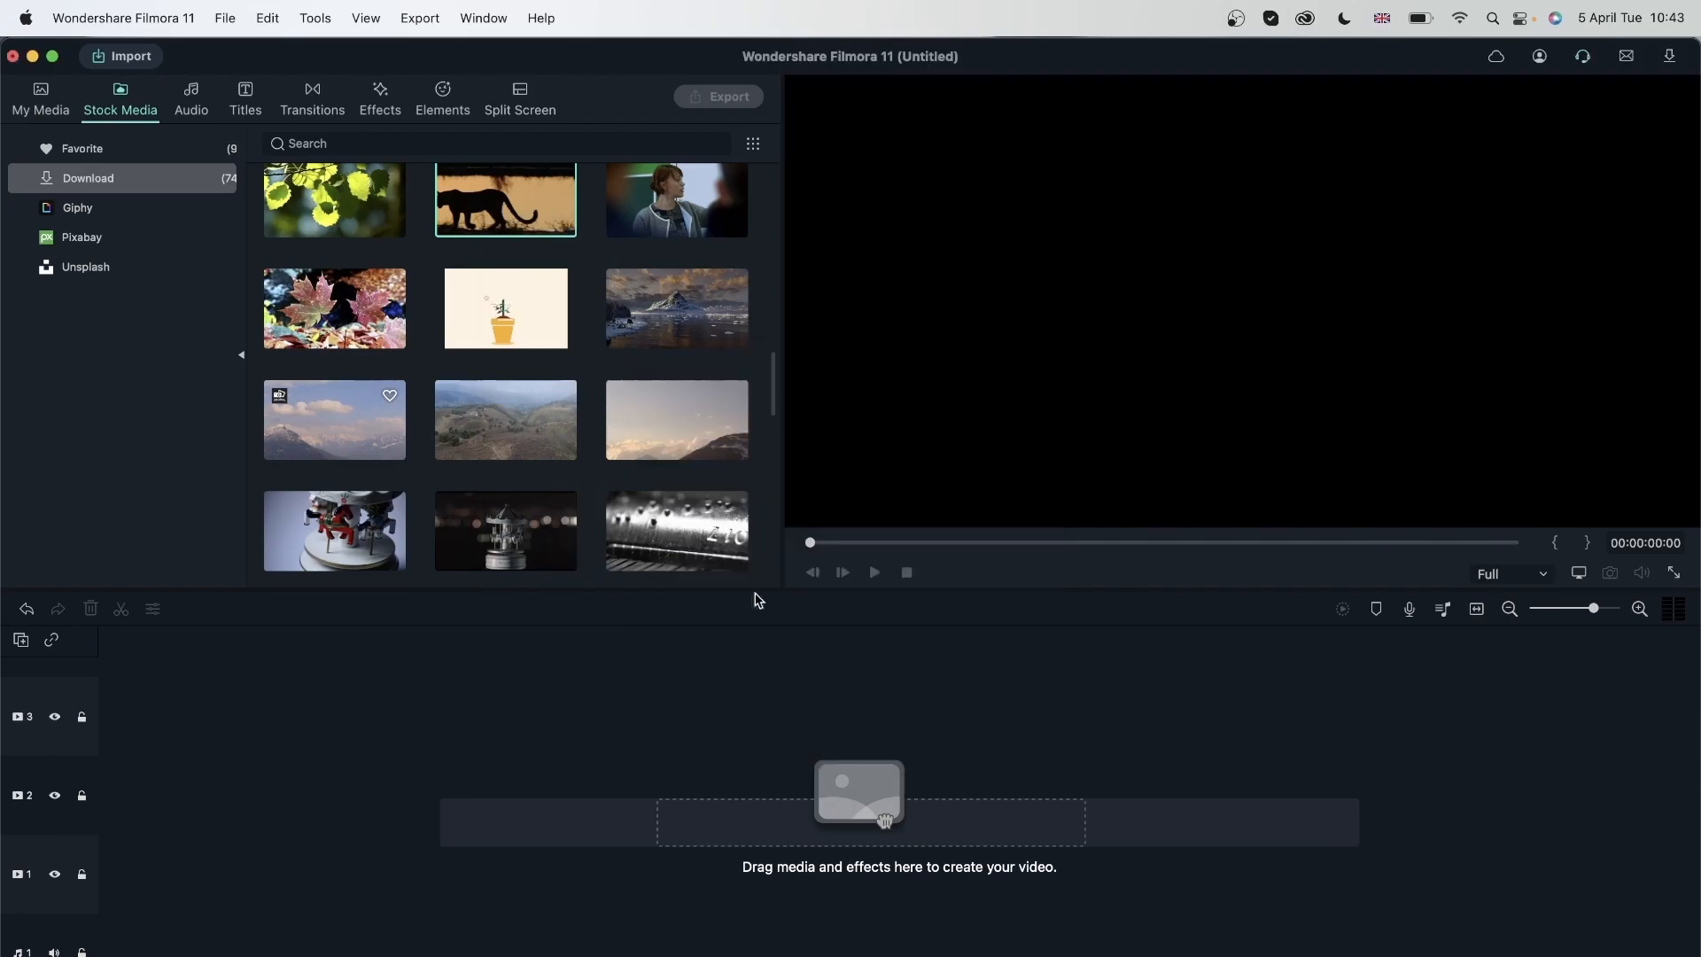
Check the file properties of the 50 fps clip in the project media
left_click(41, 99)
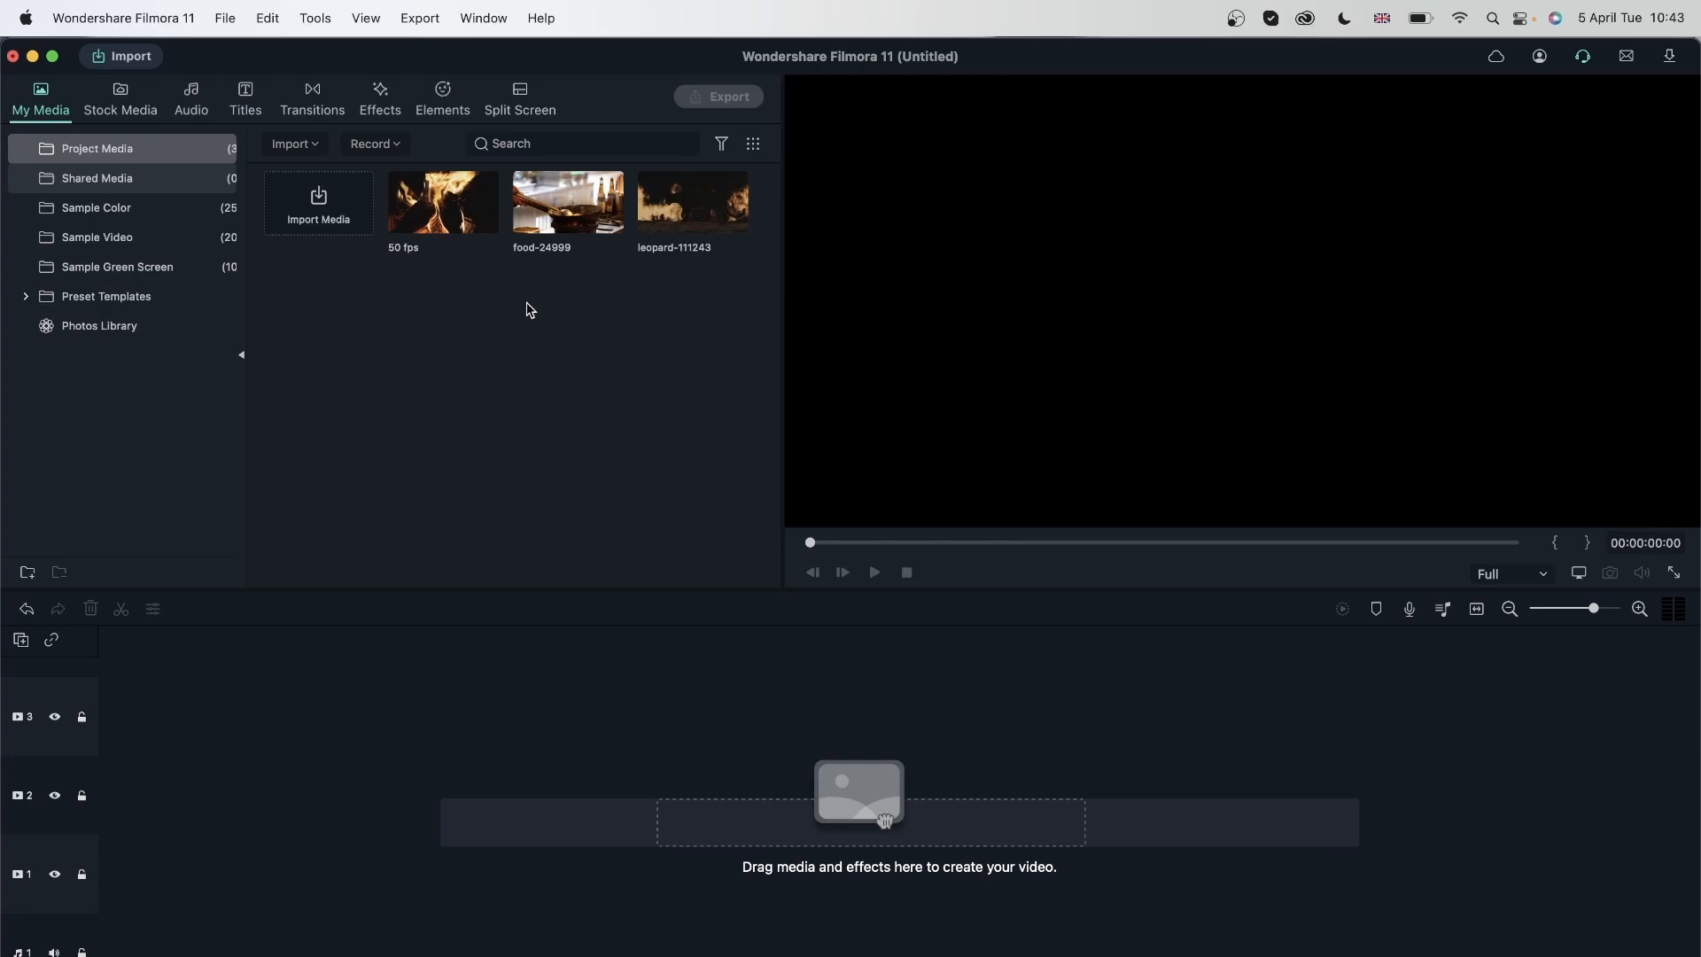
right_click(412, 218)
left_click(494, 619)
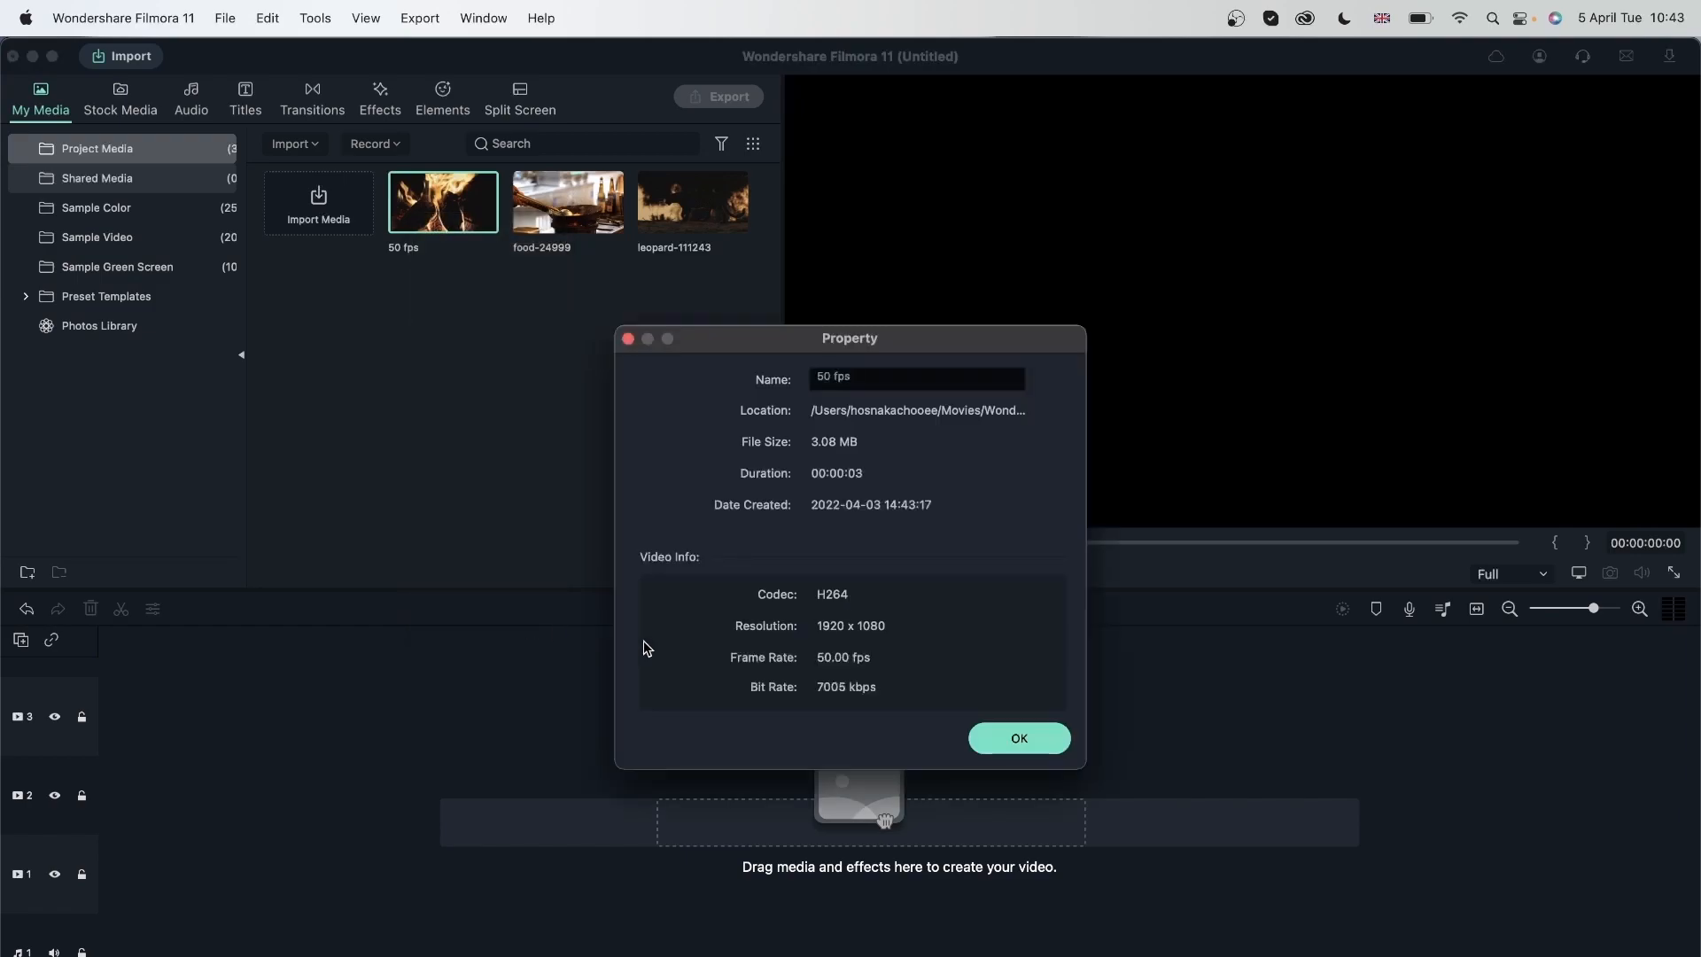
left_click(1017, 740)
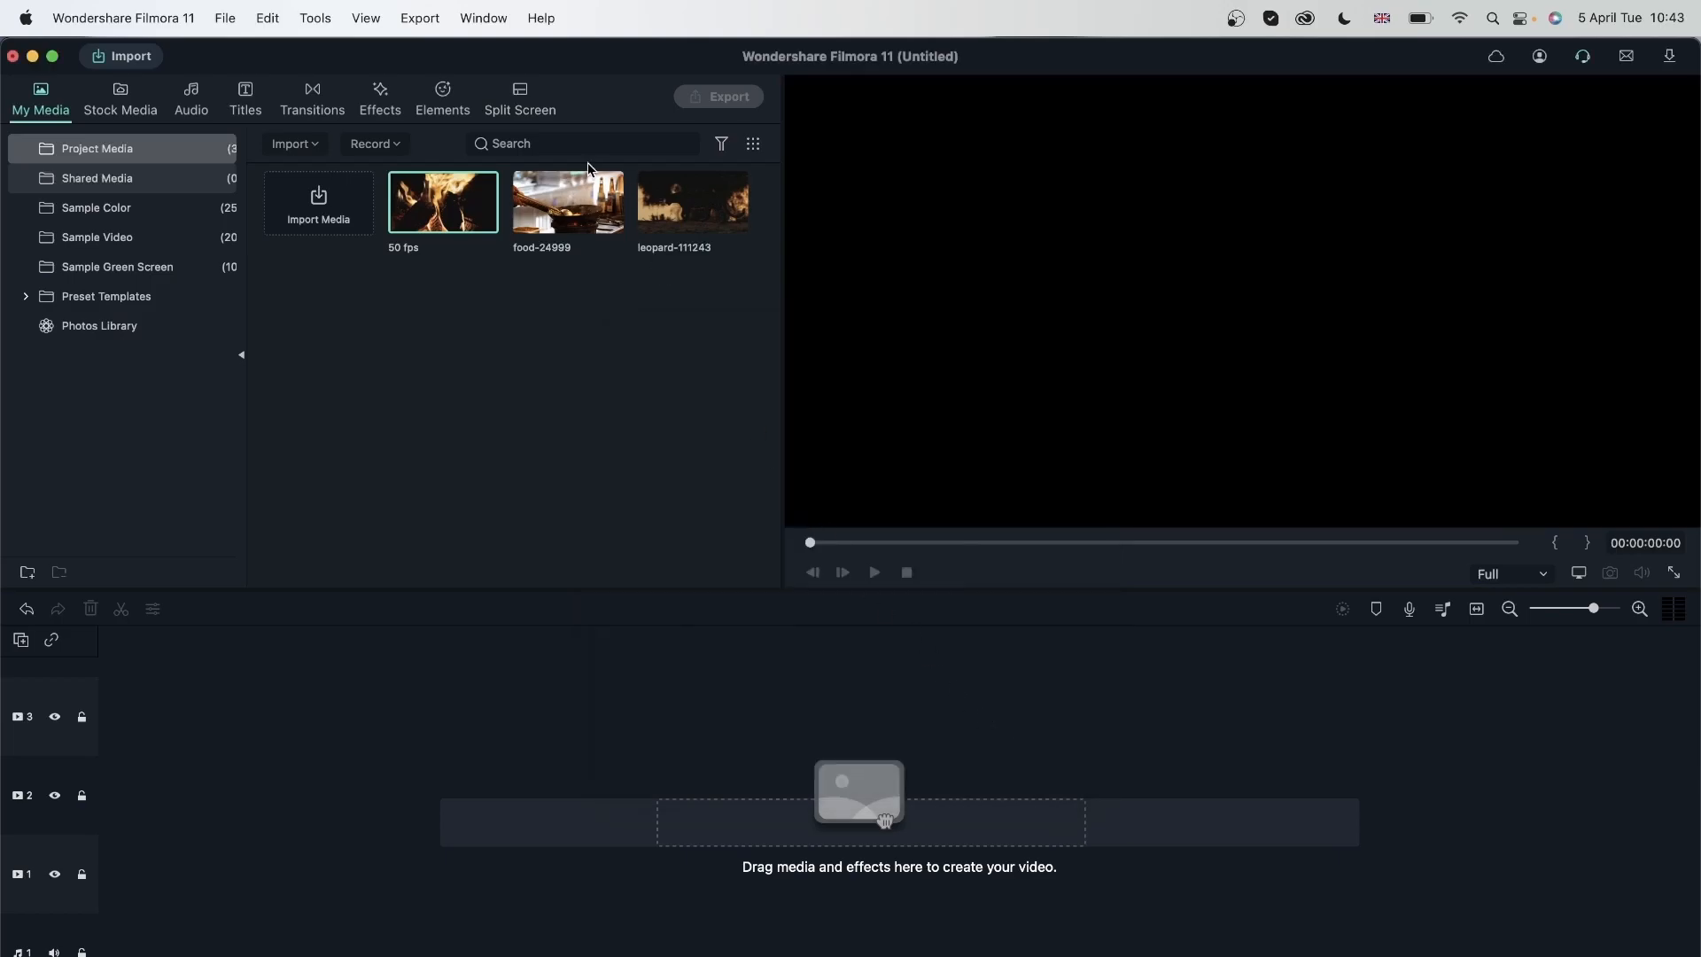
Check the file properties of the food-24999 and leopard-111243 clips in the project media
right_click(571, 222)
left_click(646, 623)
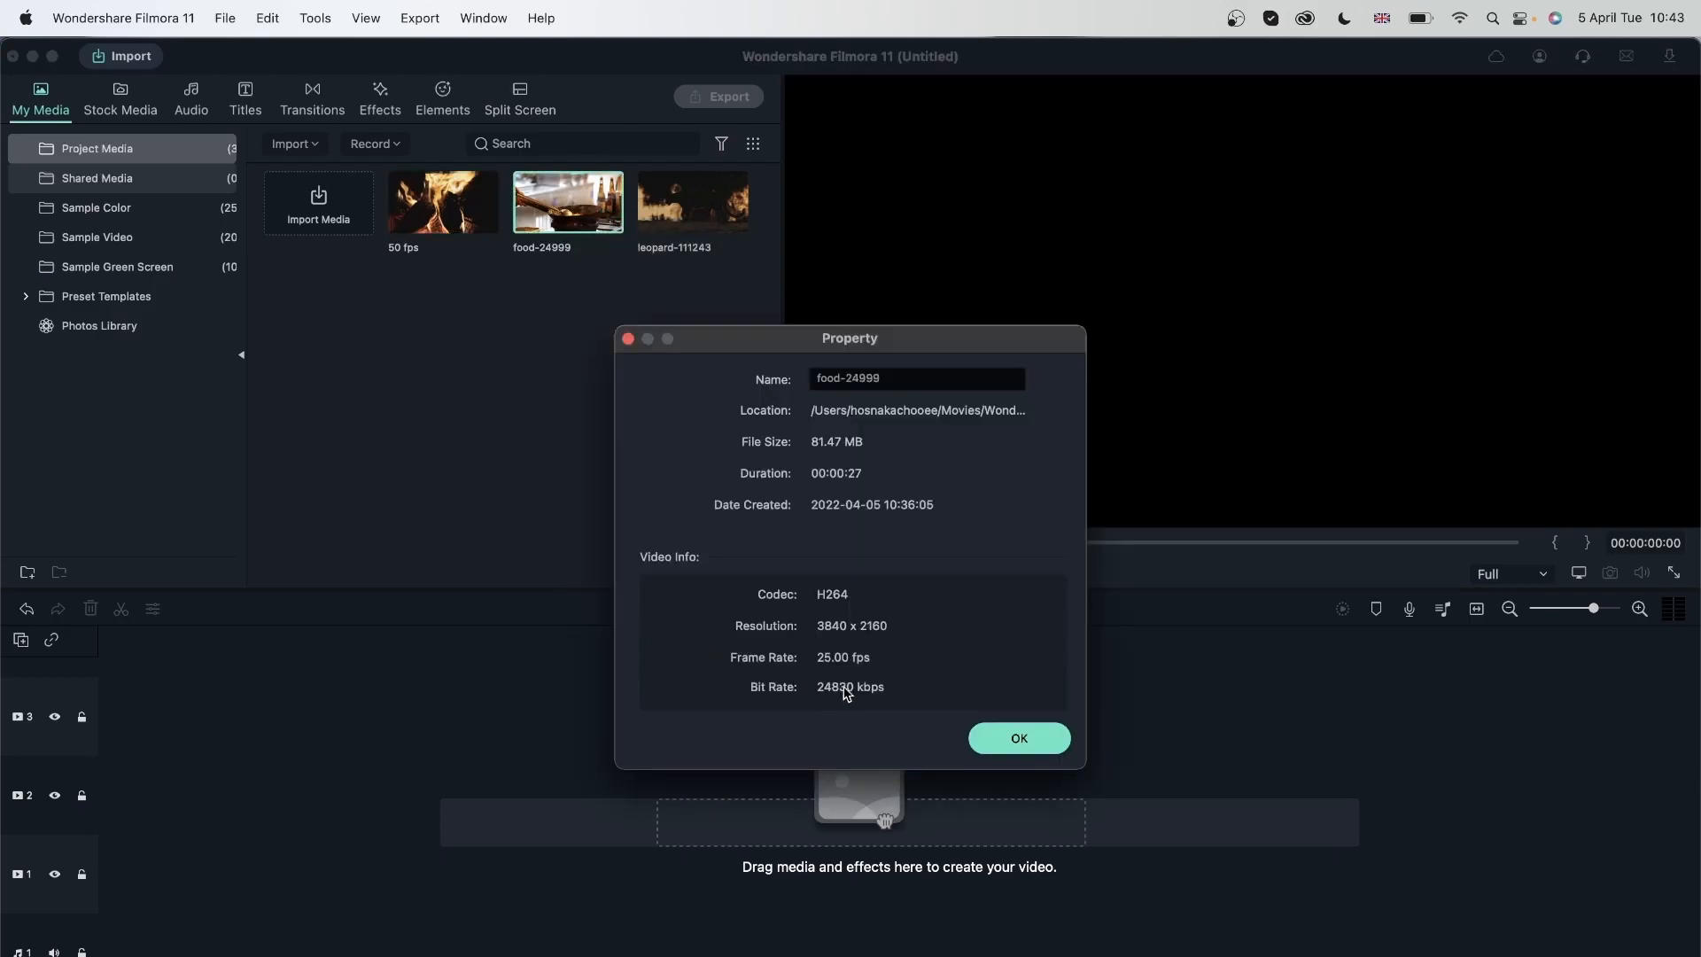
left_click(1017, 739)
right_click(698, 195)
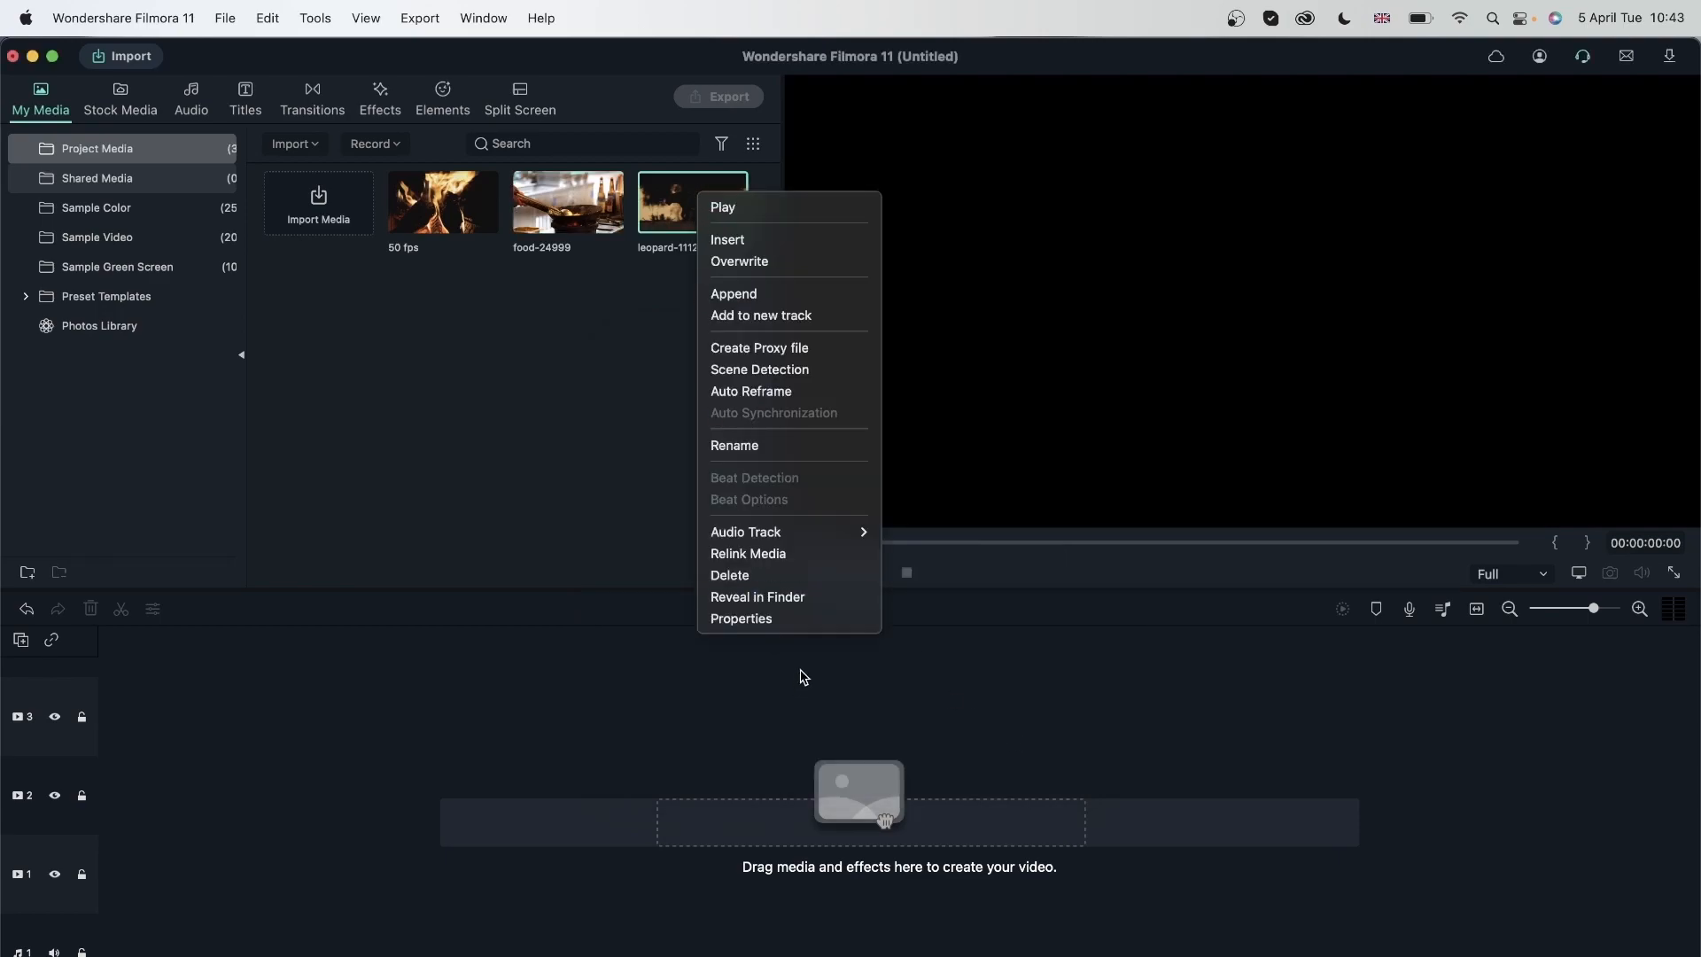
left_click(826, 620)
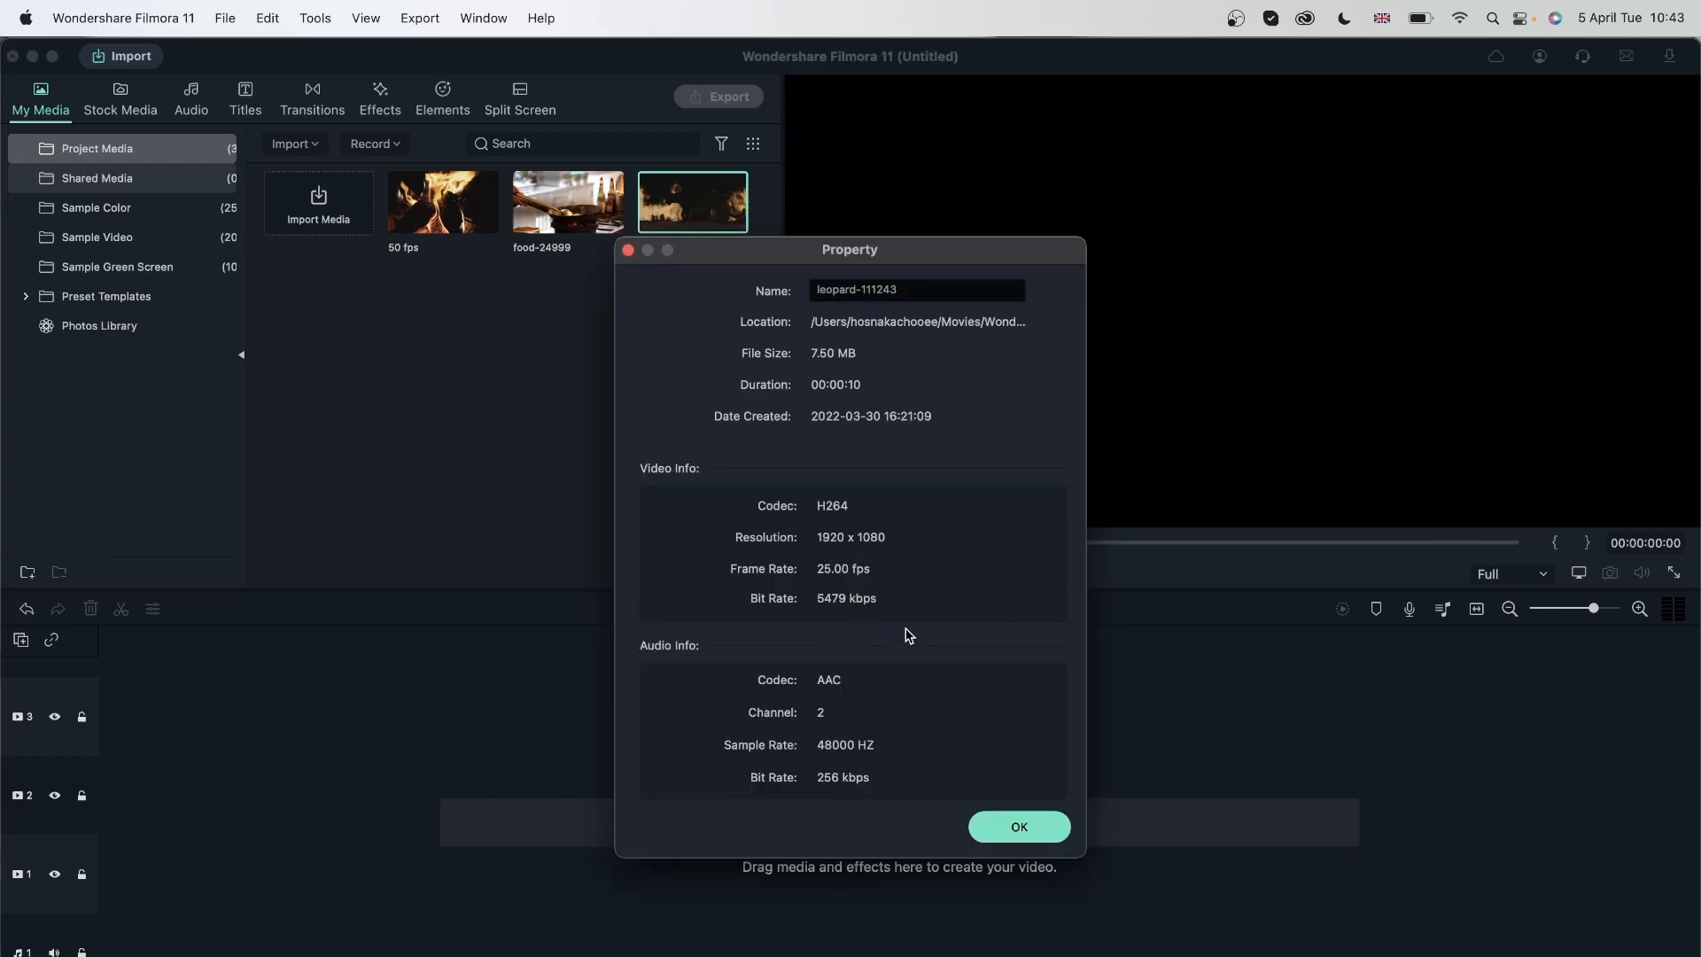
left_click(1035, 838)
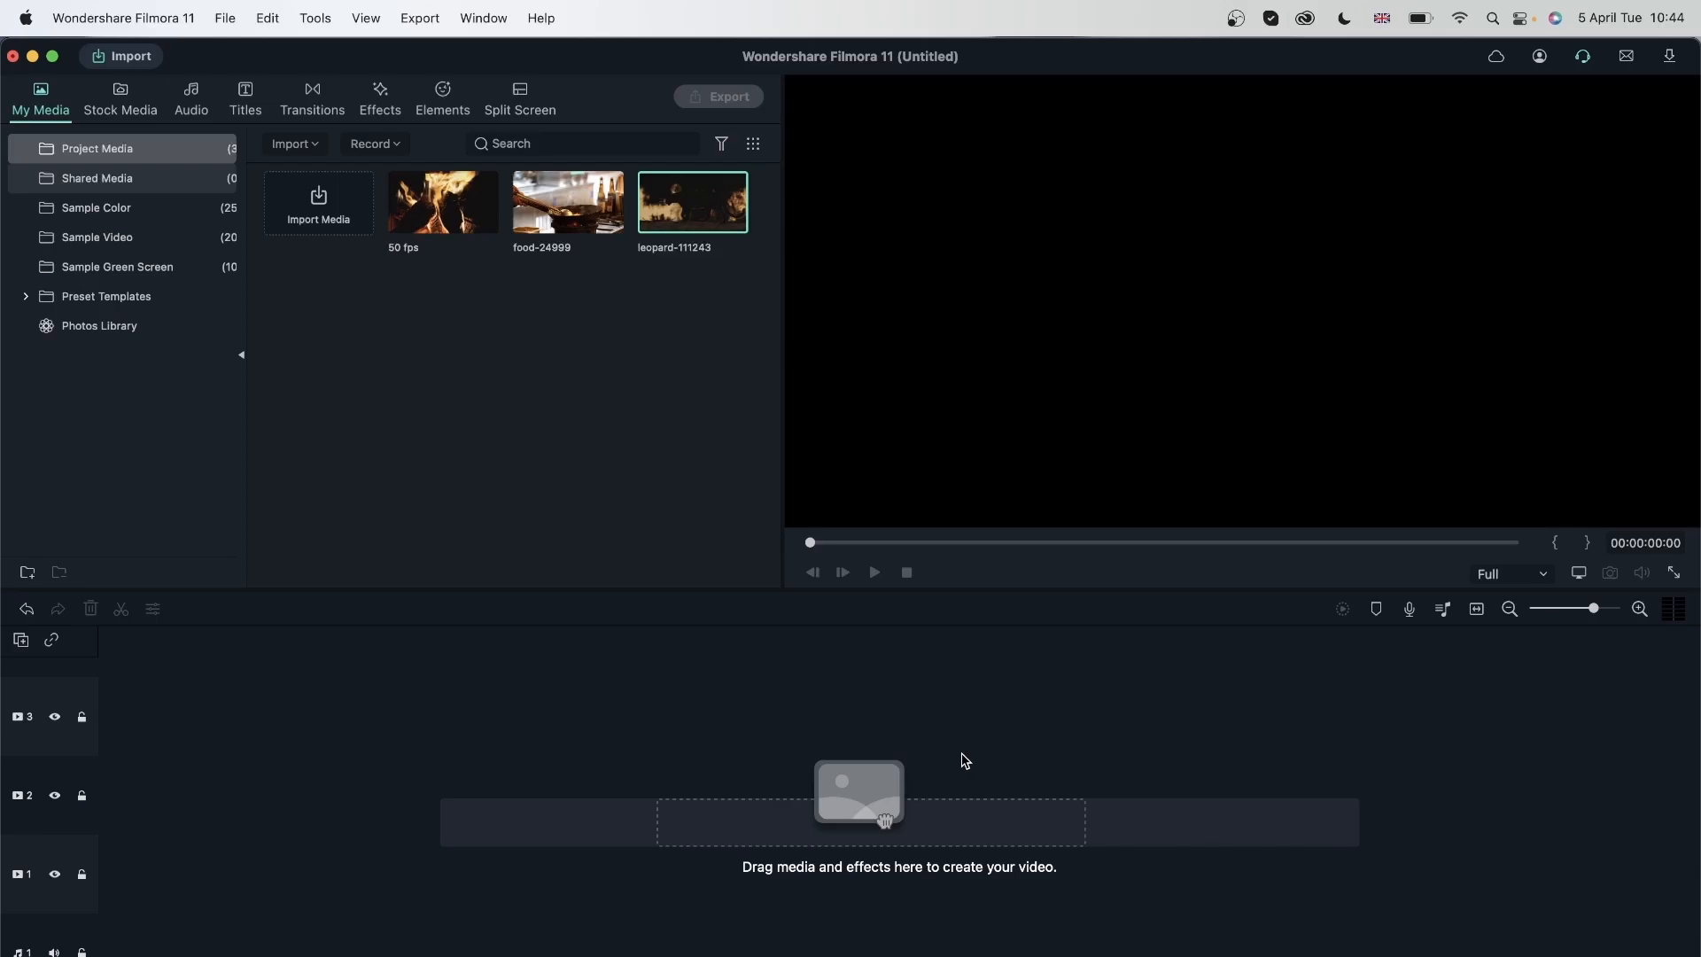
Place the leopard-111243 clip on the timeline and the food-24999 clip after it, starting just before 00:00:15:00
left_click_drag(964, 761, 885, 792)
left_click_drag(568, 202, 918, 787)
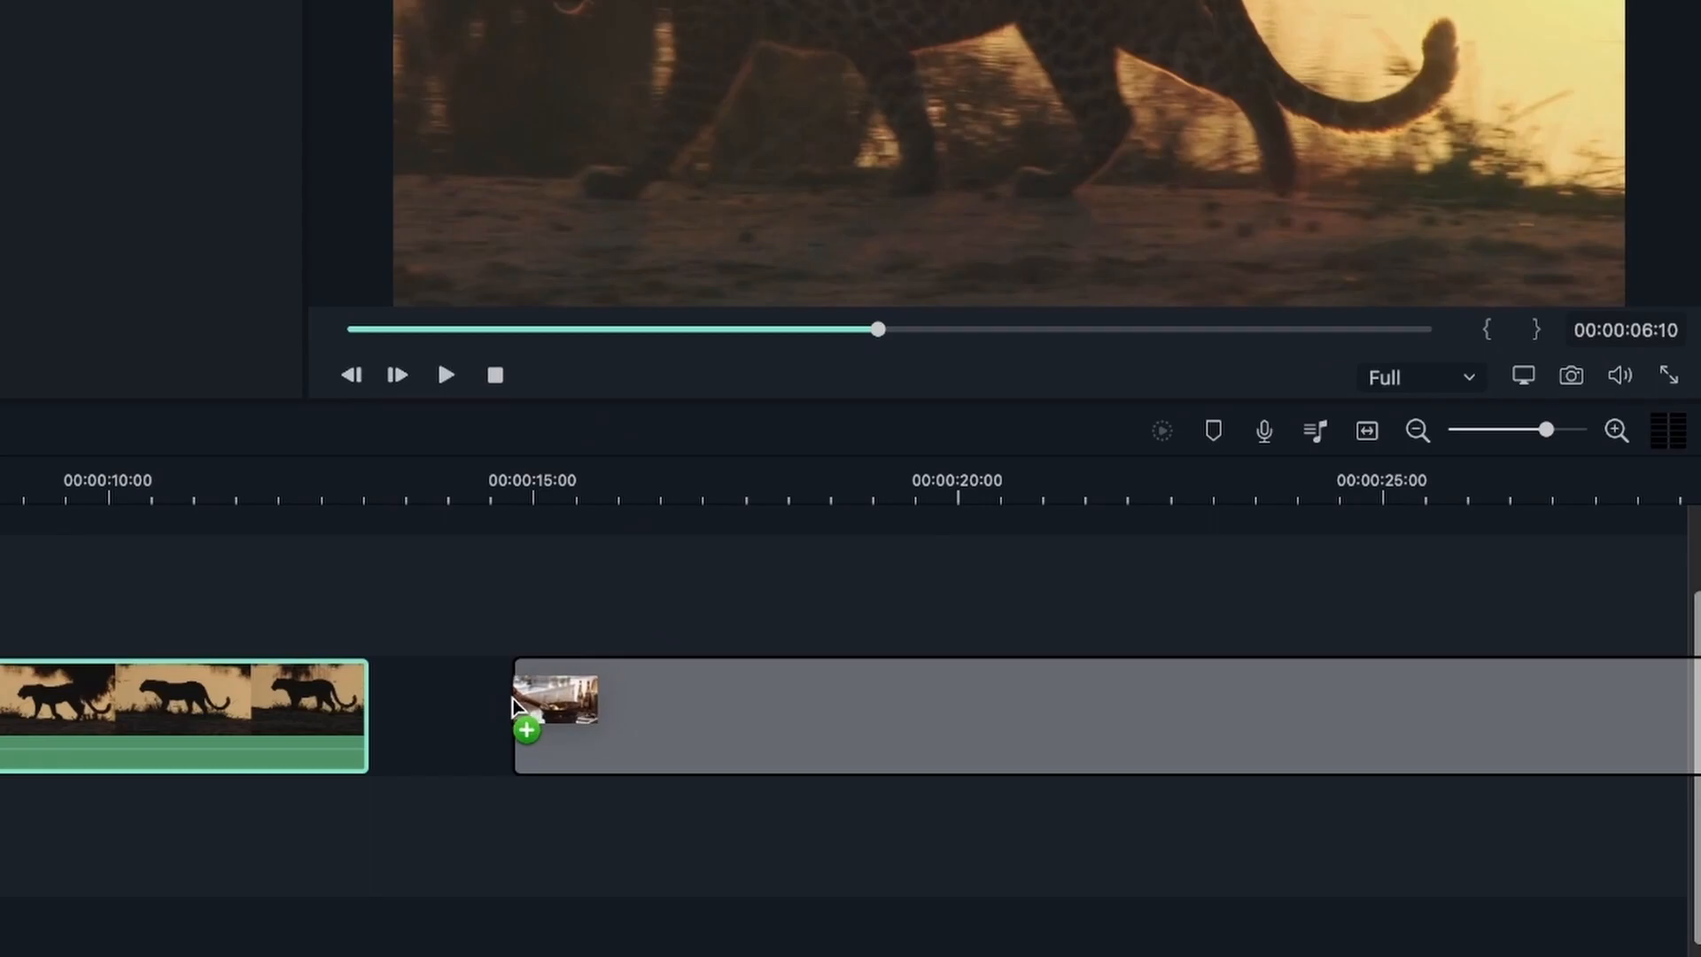
left_click_drag(516, 707, 516, 706)
Scrub through several points of the unrendered food-24999 clip to check its preview playback
left_click(602, 481)
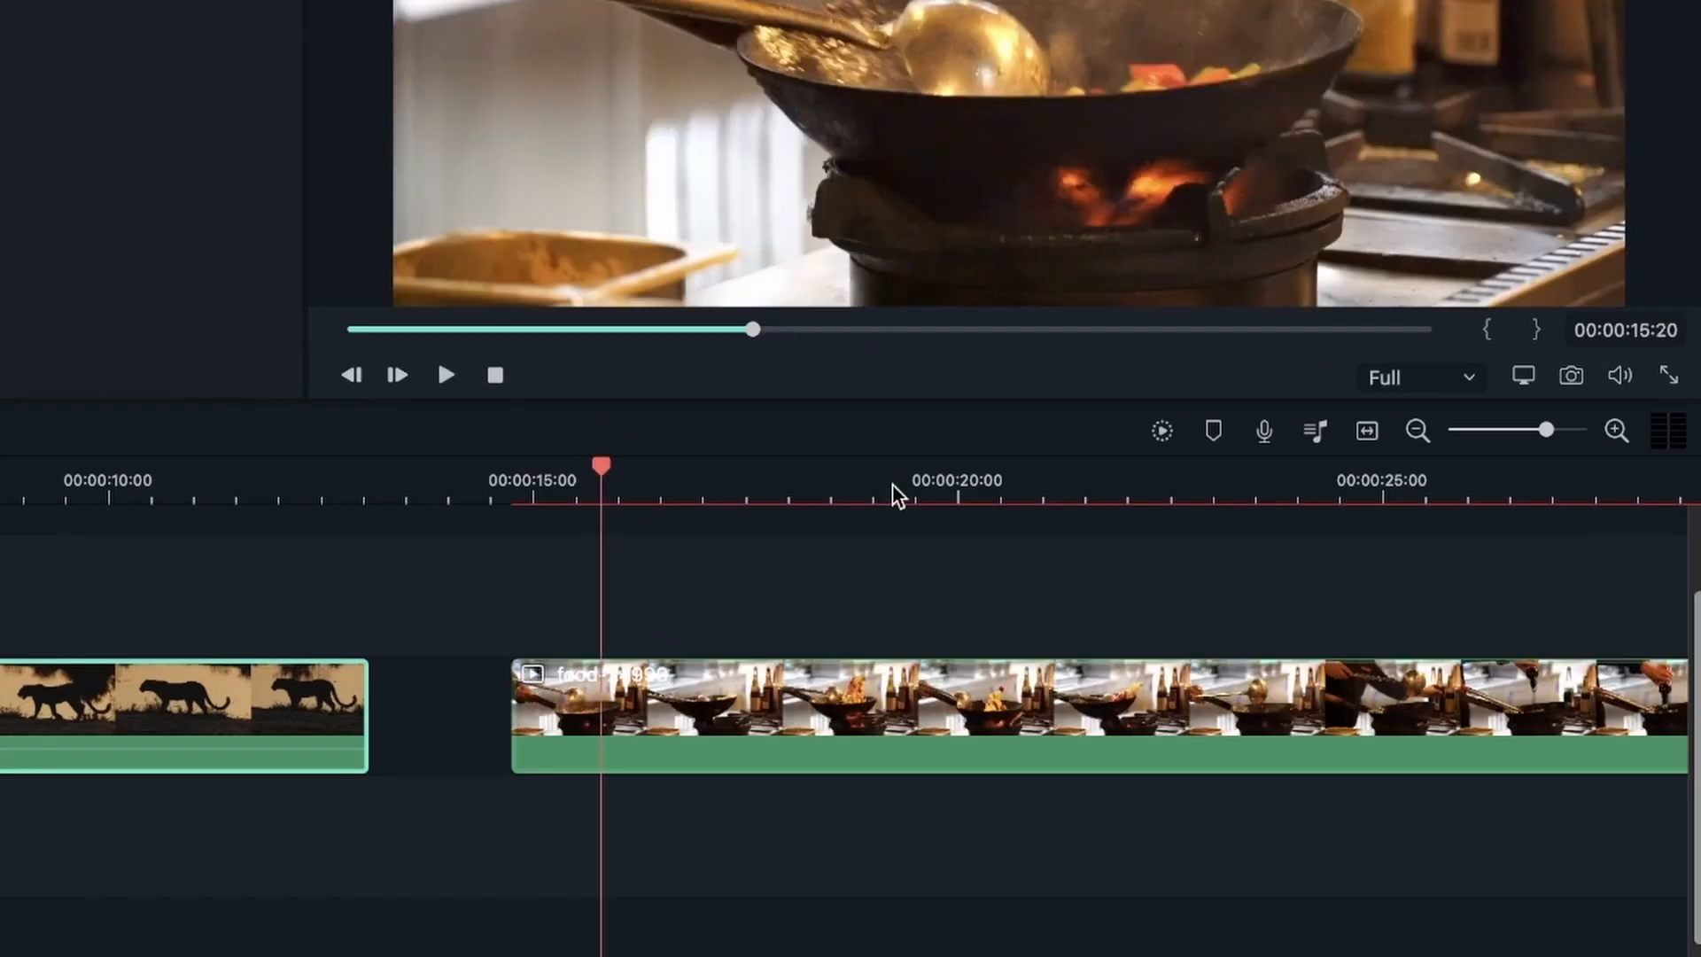
left_click(1113, 481)
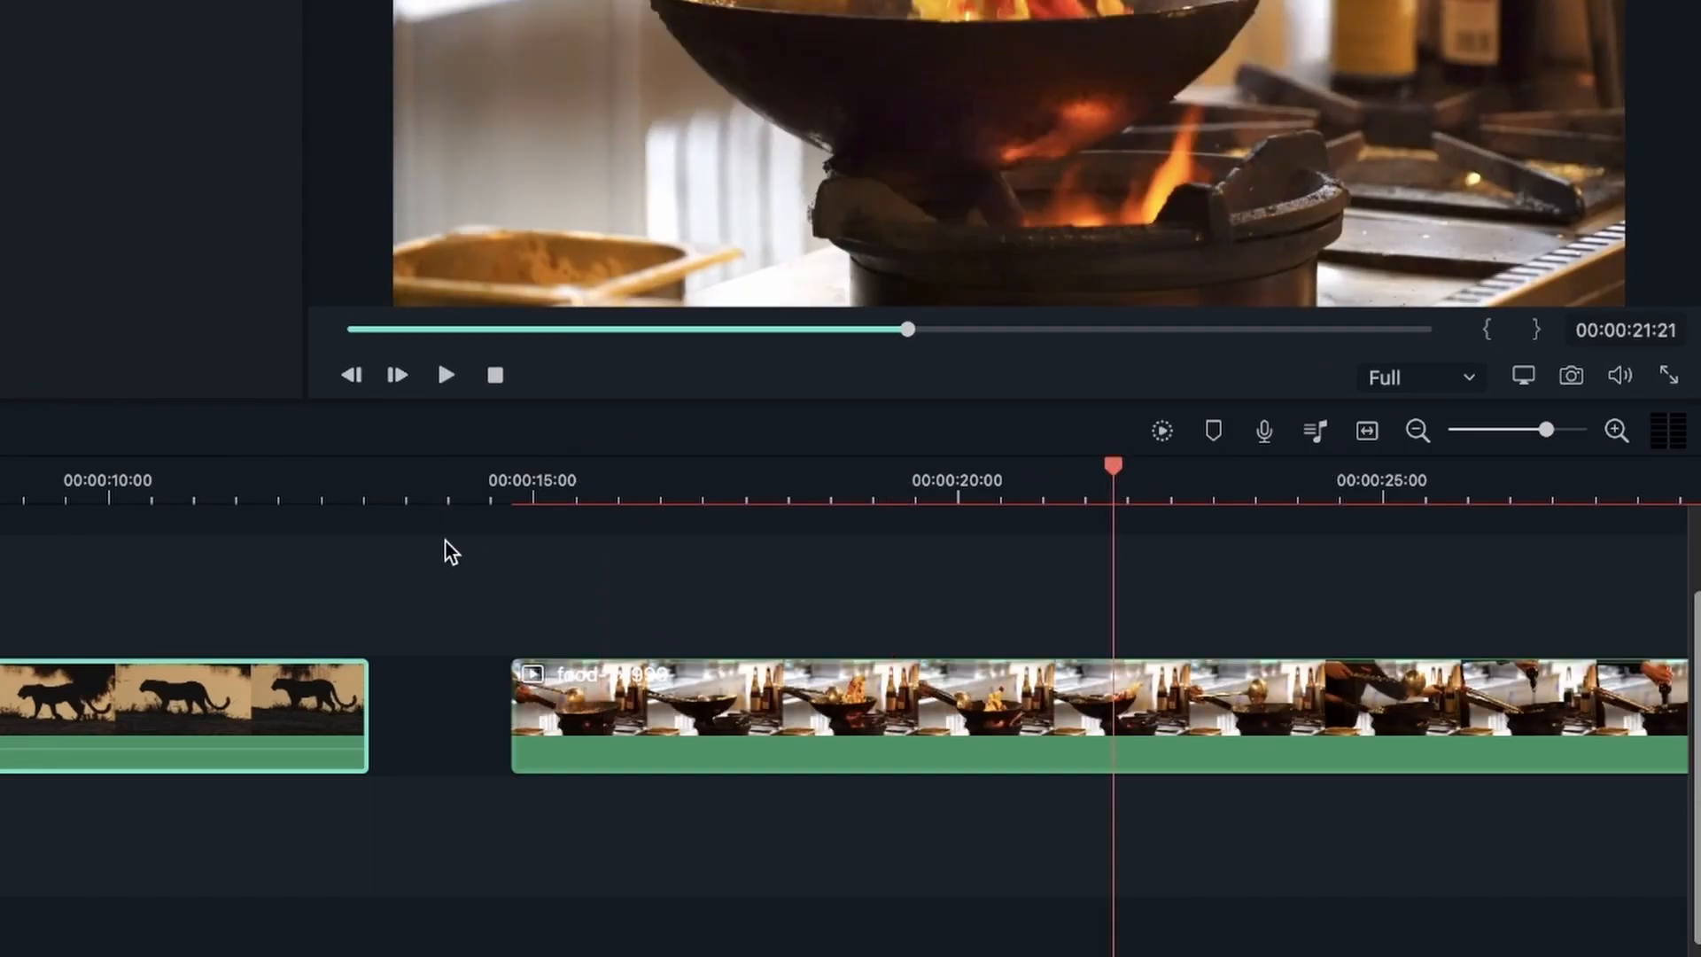
left_click(873, 481)
left_click(1091, 481)
left_click(1265, 481)
left_click(1398, 481)
Ripple delete the leopard clip from the timeline and render the preview of the food-24999 clip
left_click(310, 700)
key("shift+Delete")
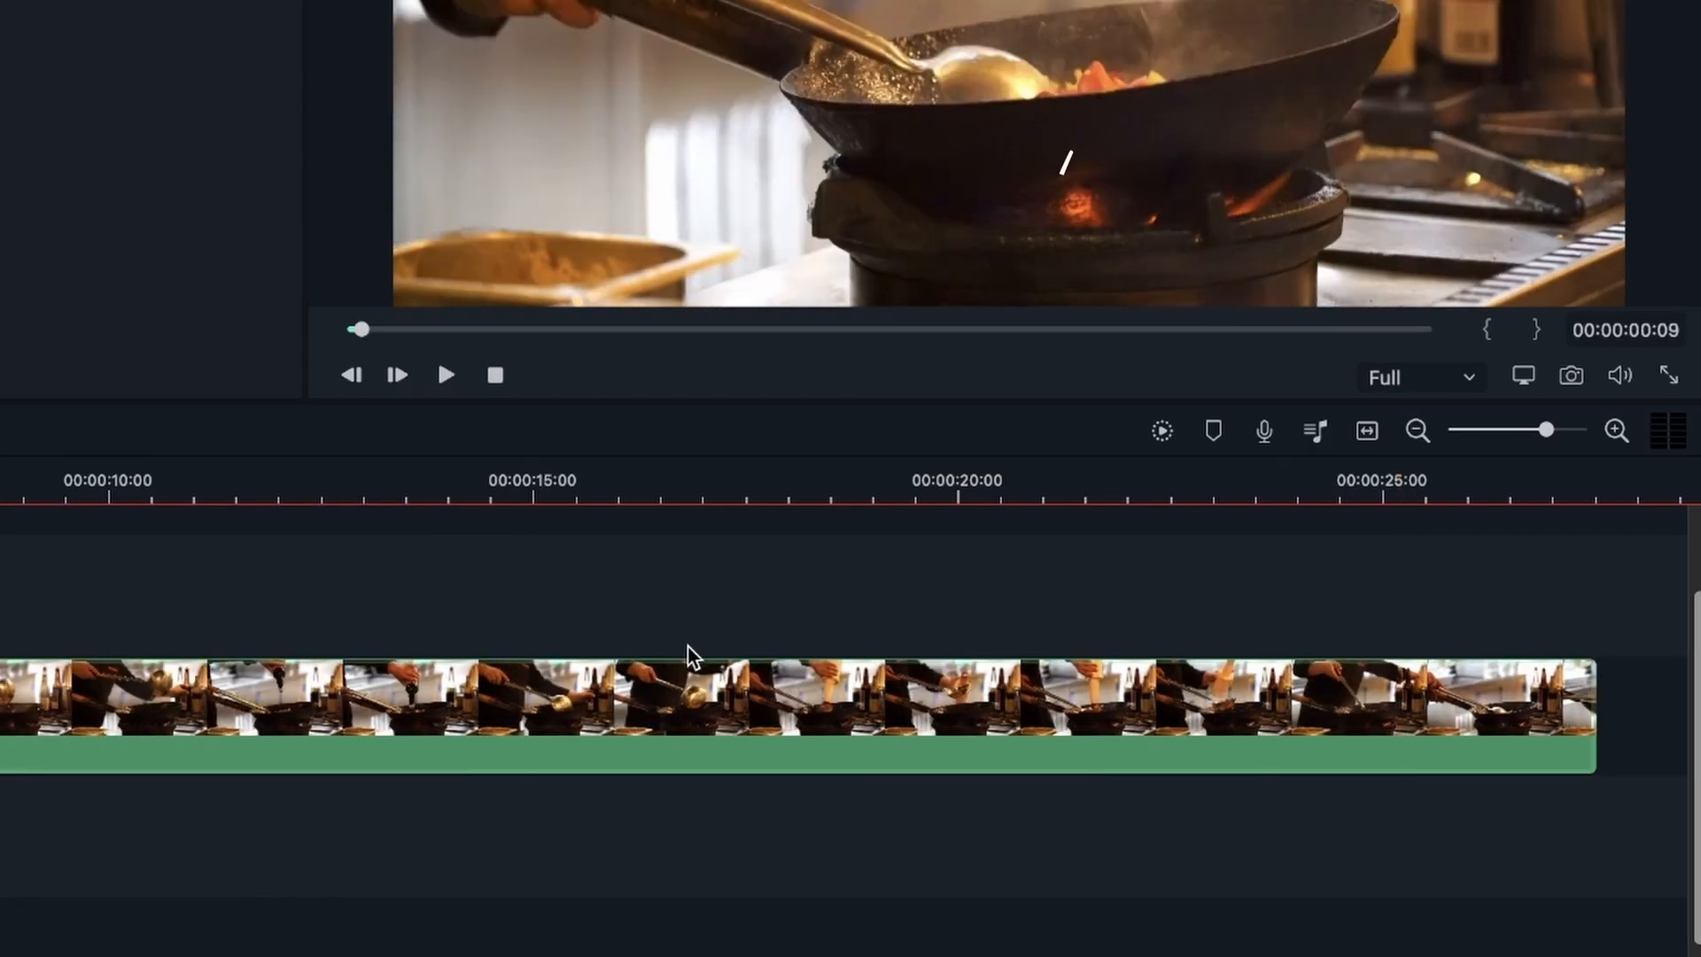
left_click(1163, 434)
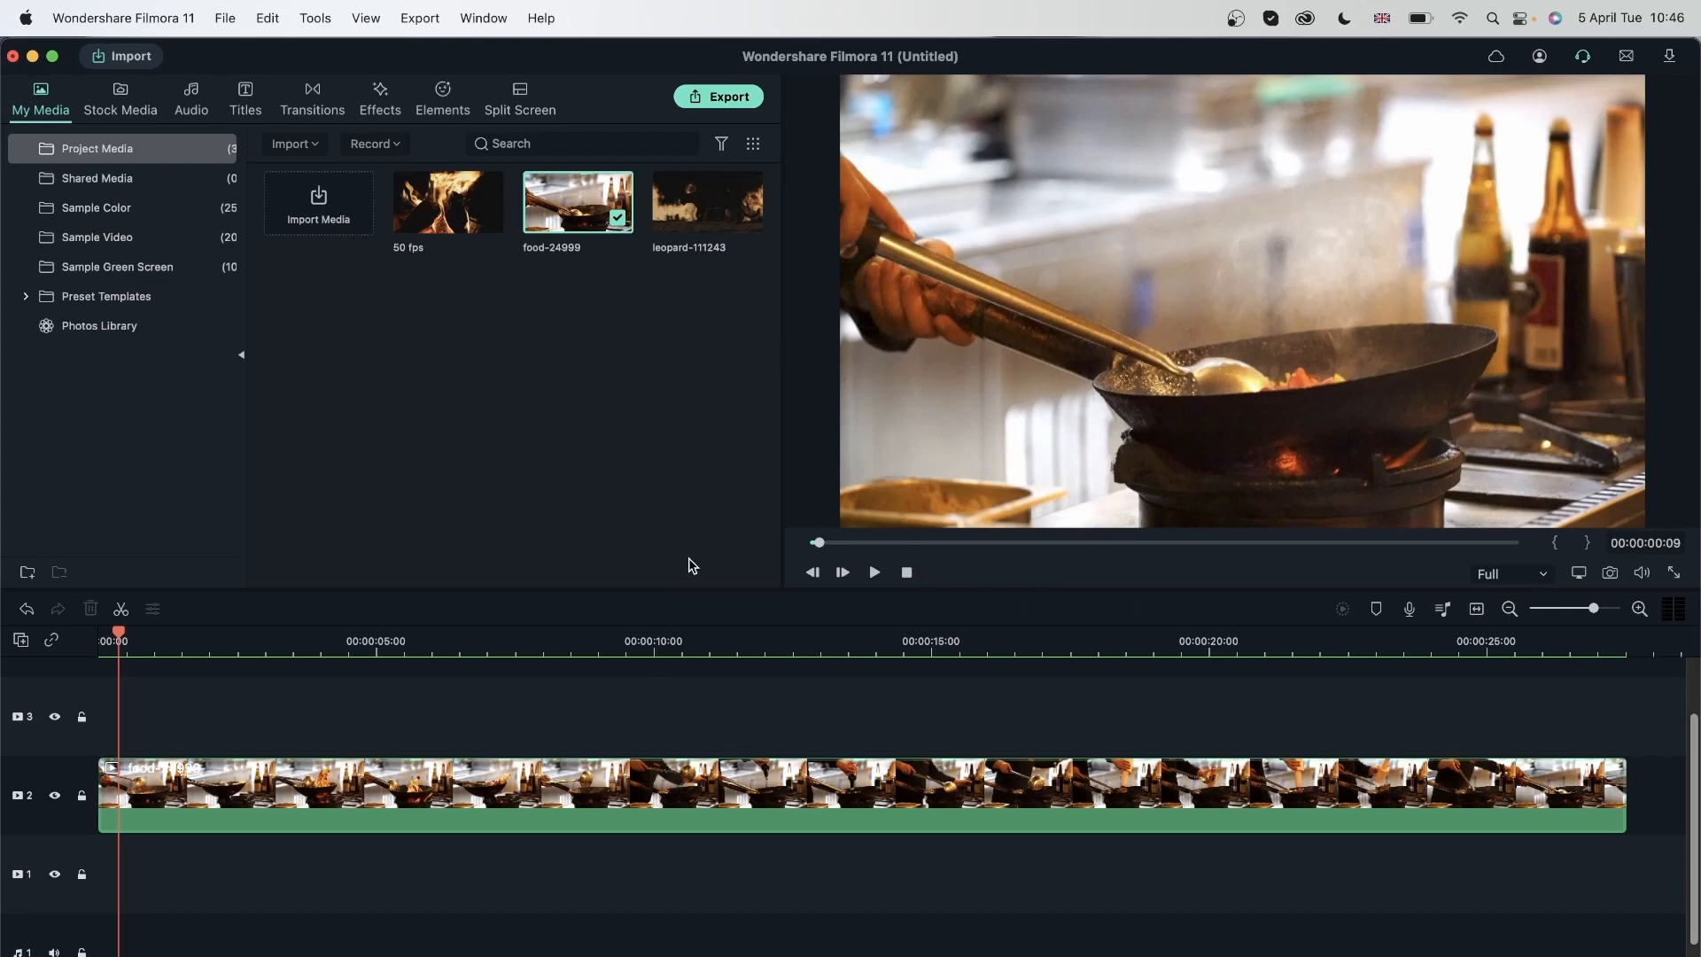
Check the rendered food-24999 clip by jumping to several points along the timeline
left_click(789, 644)
left_click(1196, 647)
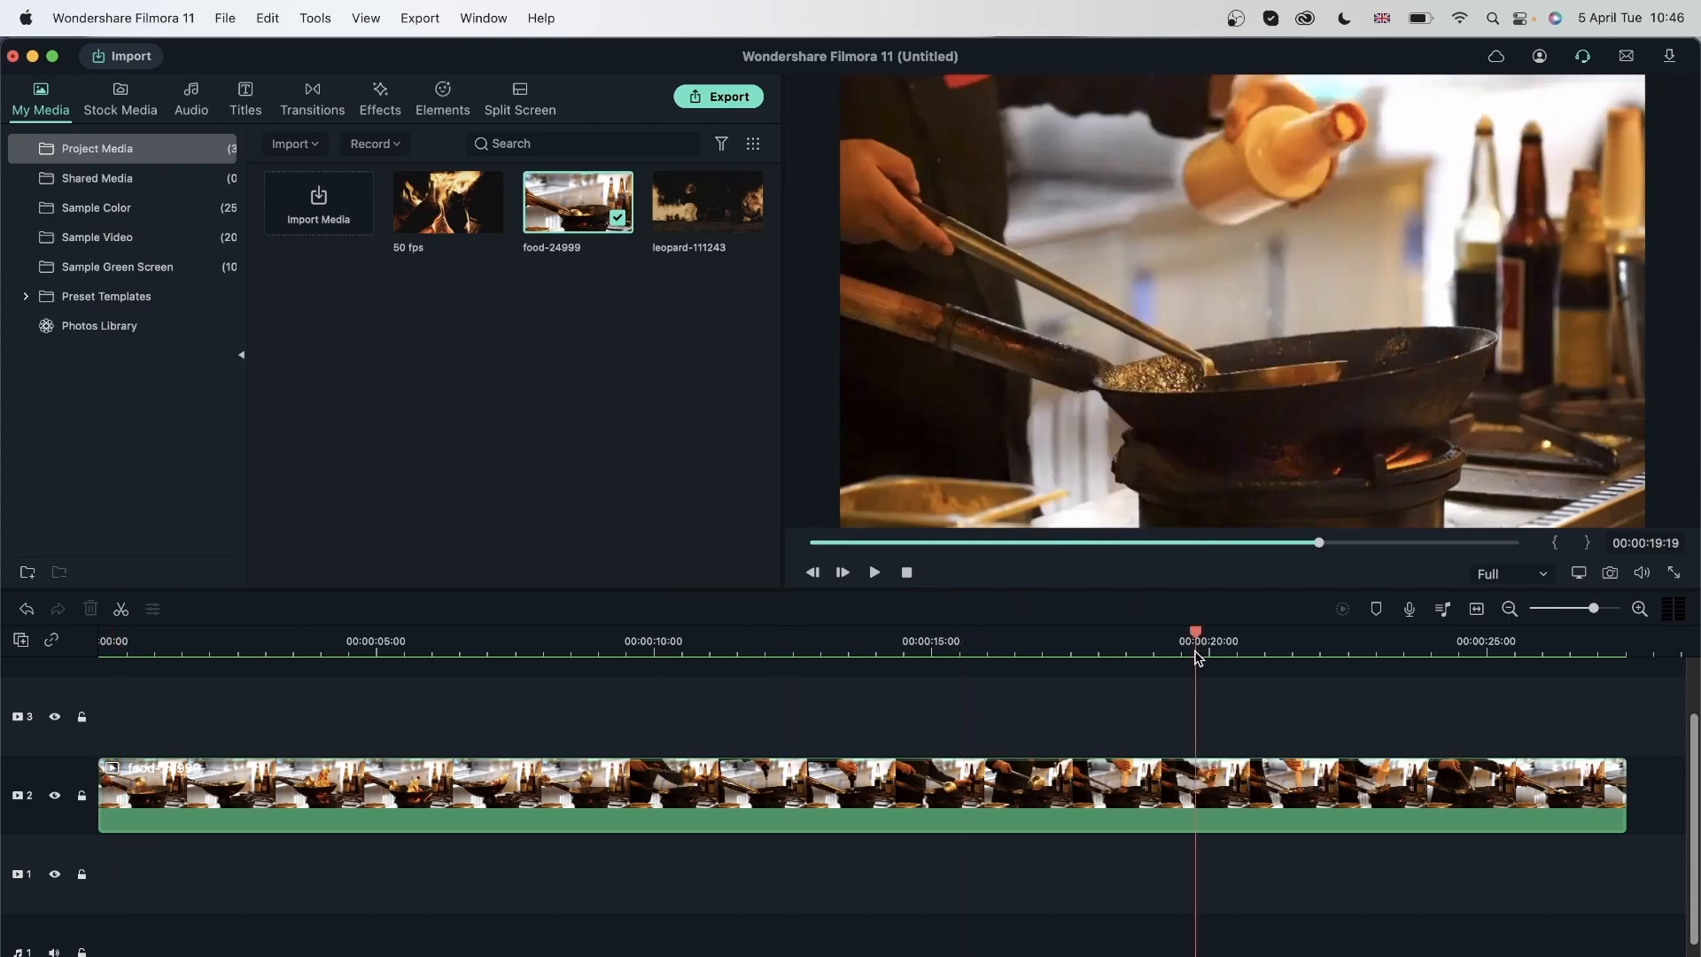
left_click(1047, 651)
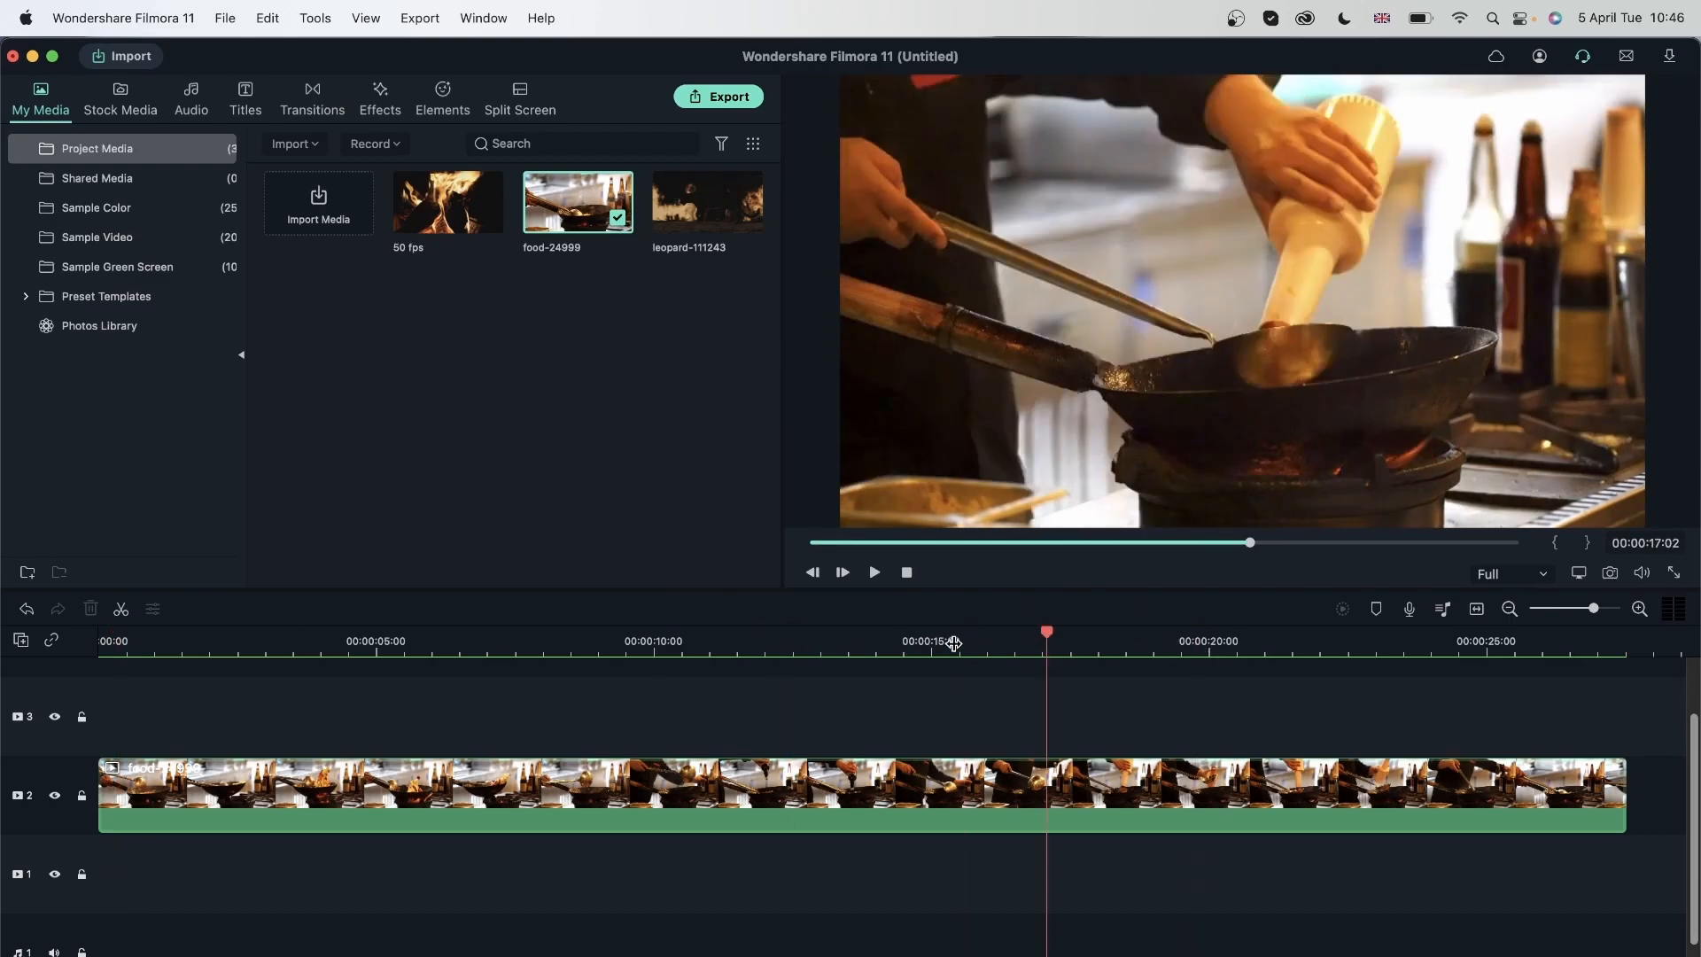
left_click(953, 646)
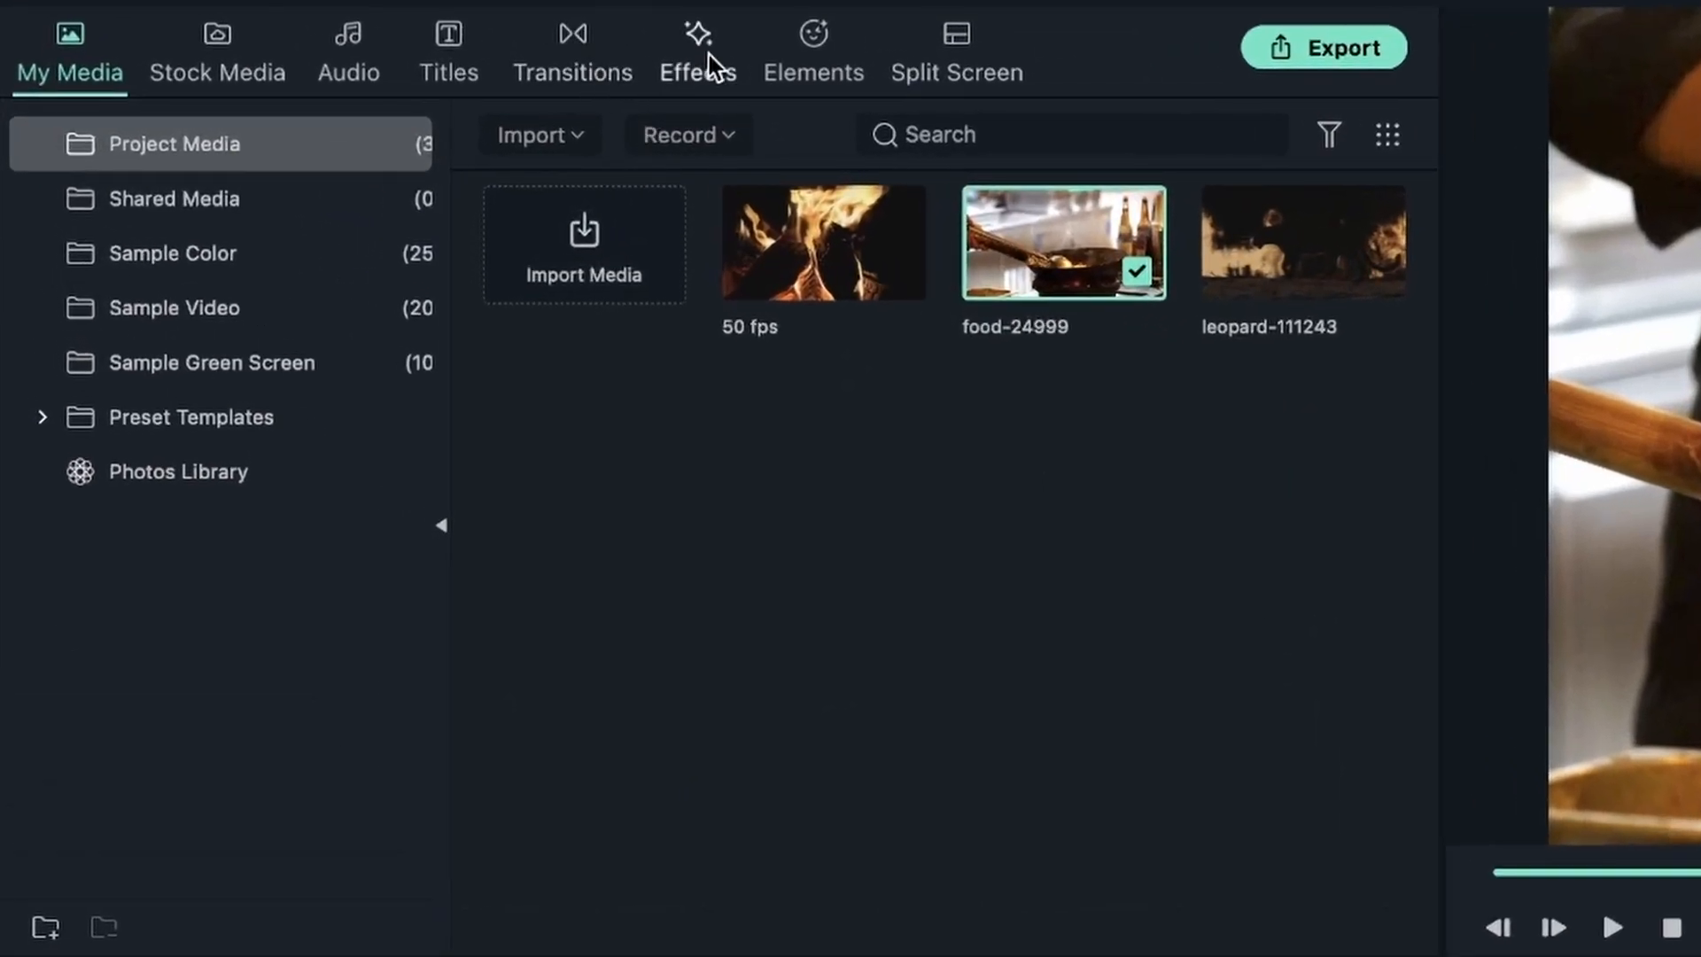
Apply the recommended Filmstock effect Music Pack Overlay 13 to the food-24999 clip on track 2
left_click(700, 55)
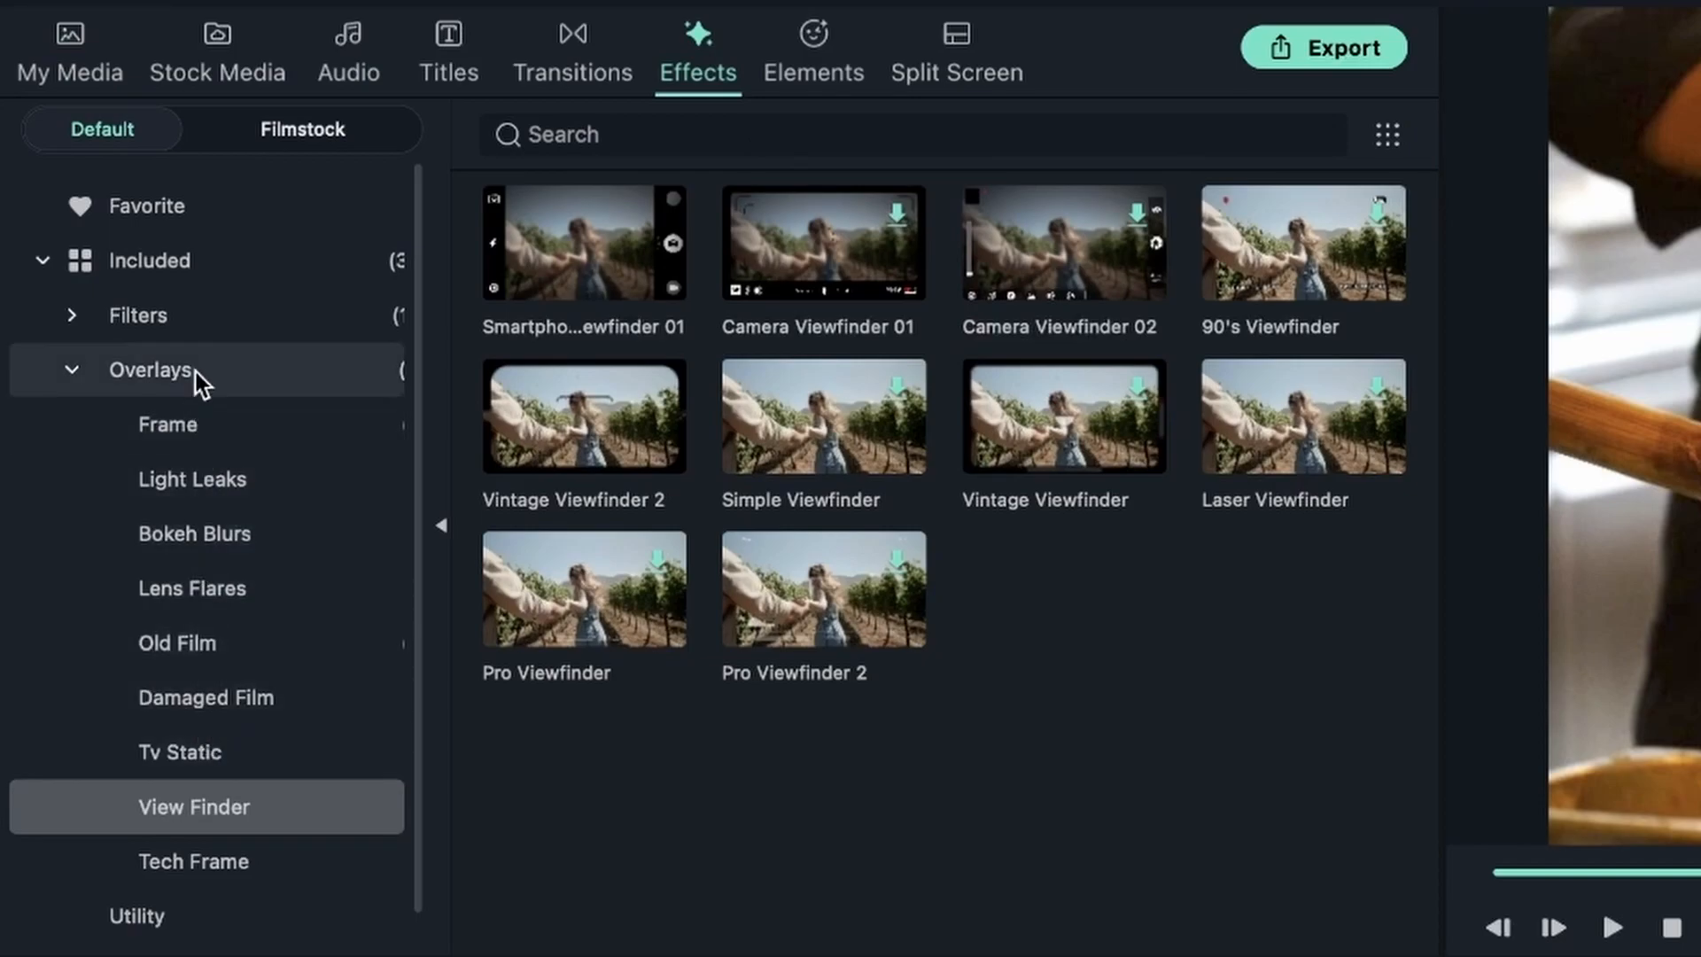
left_click(155, 382)
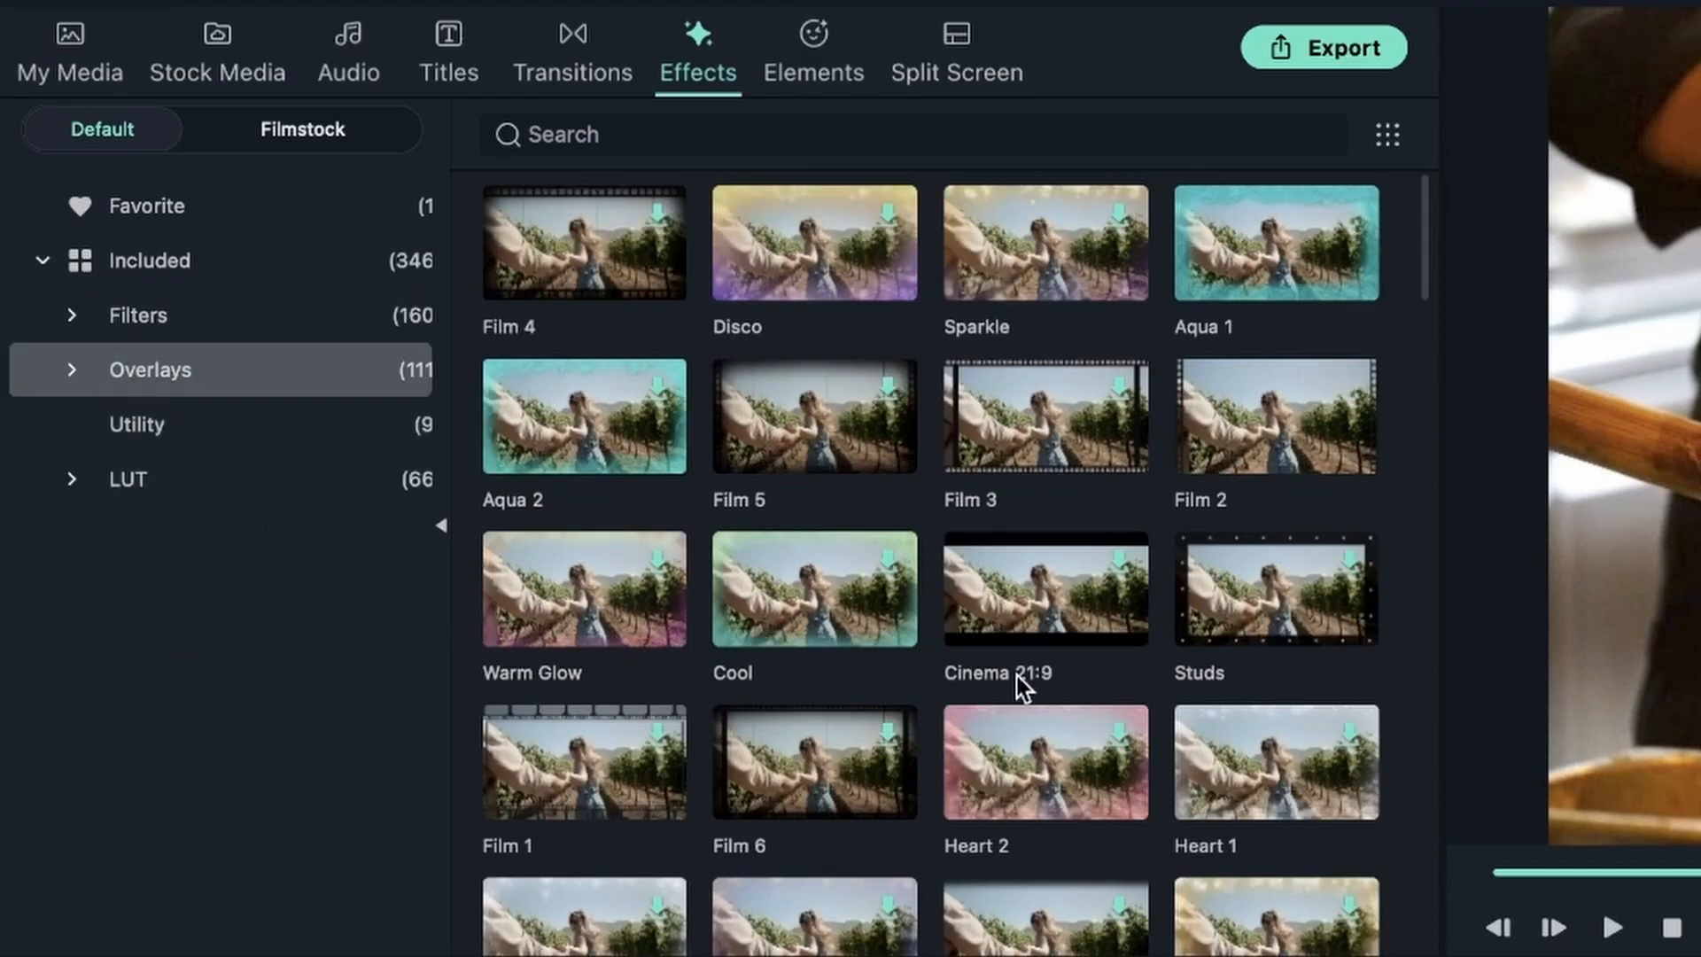
left_click(273, 135)
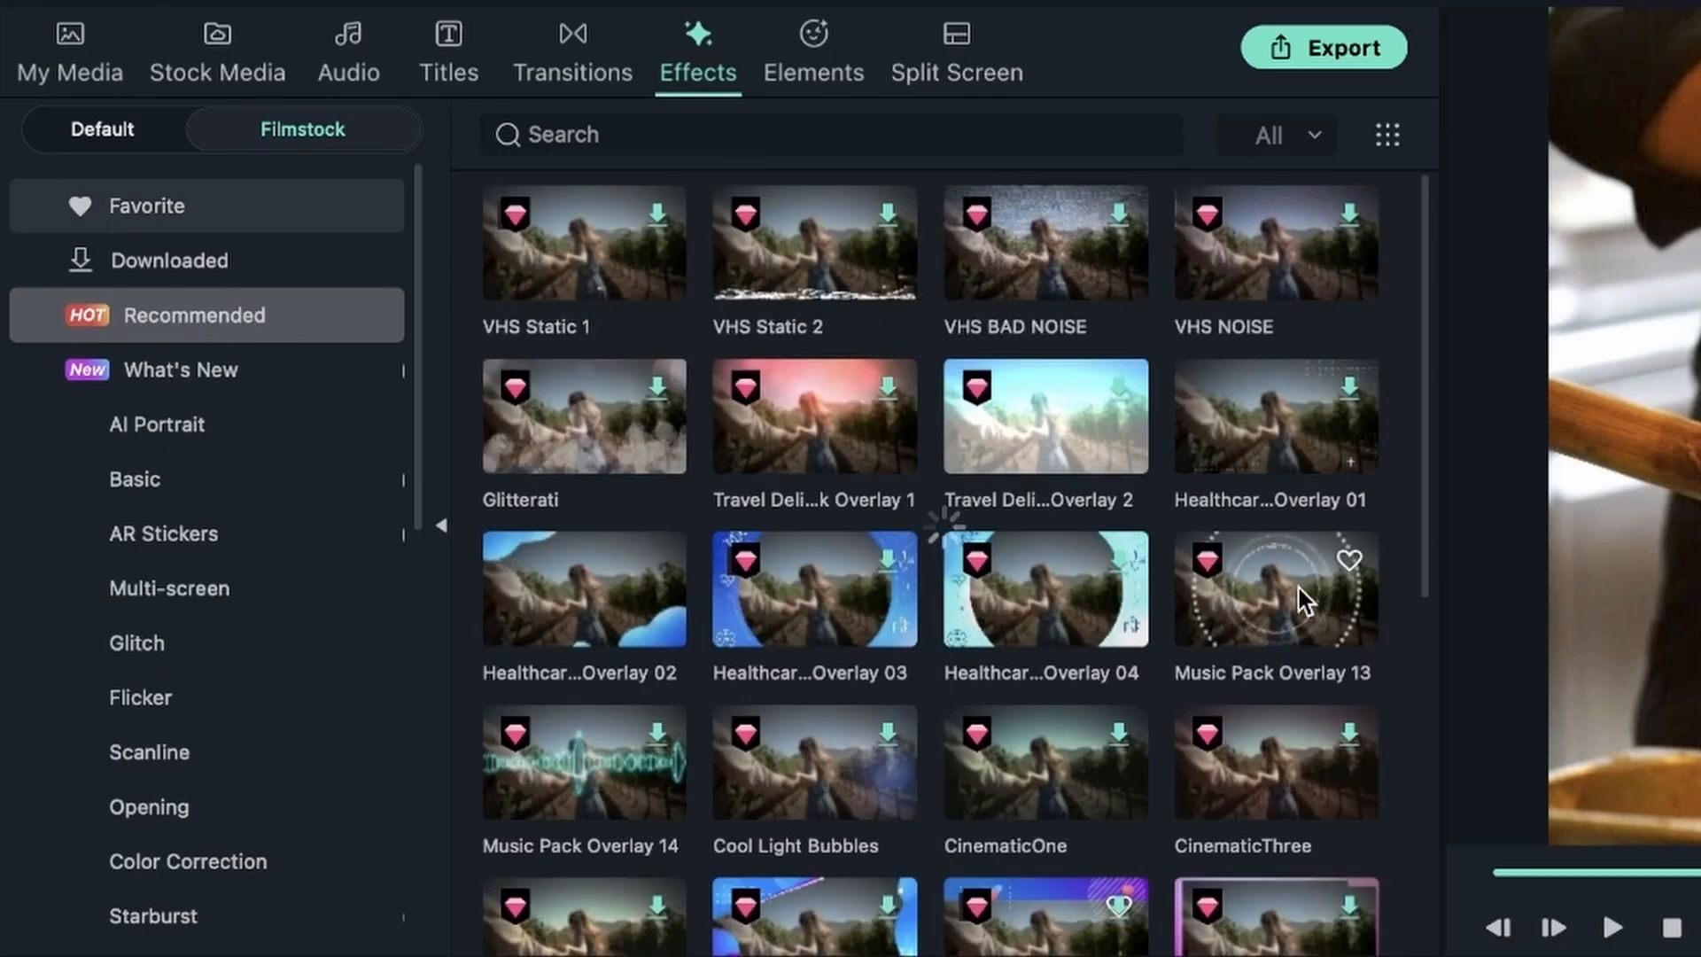
left_click(1245, 598)
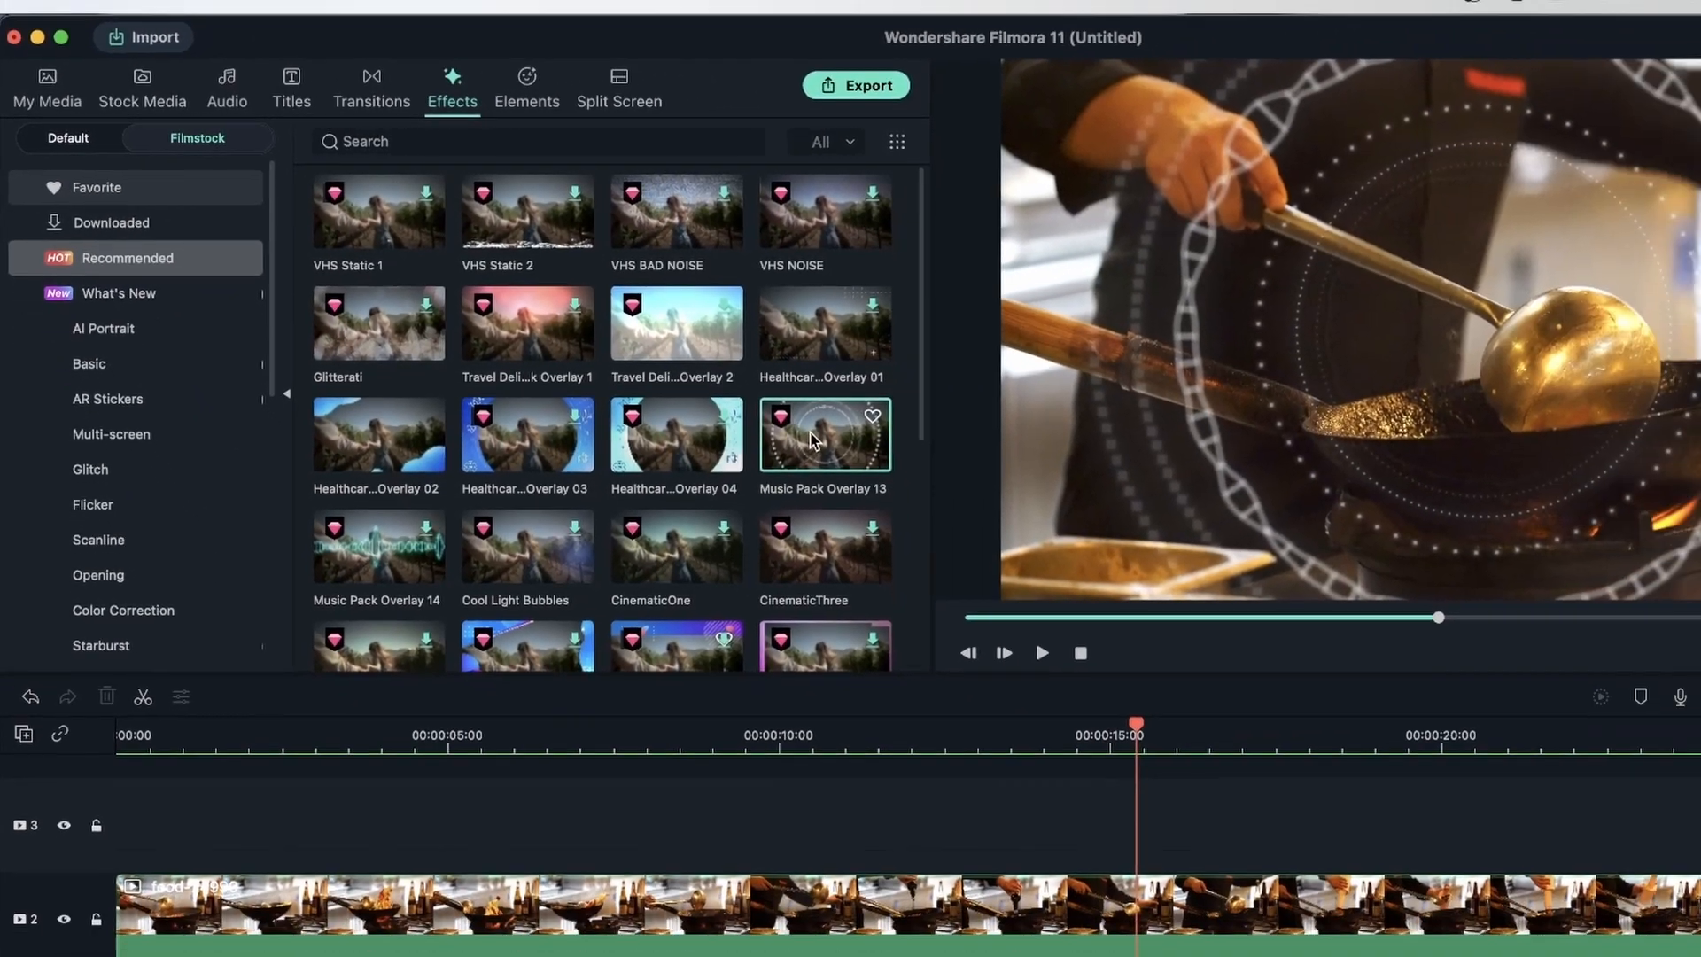
left_click_drag(811, 441, 566, 940)
left_click_drag(475, 813, 487, 792)
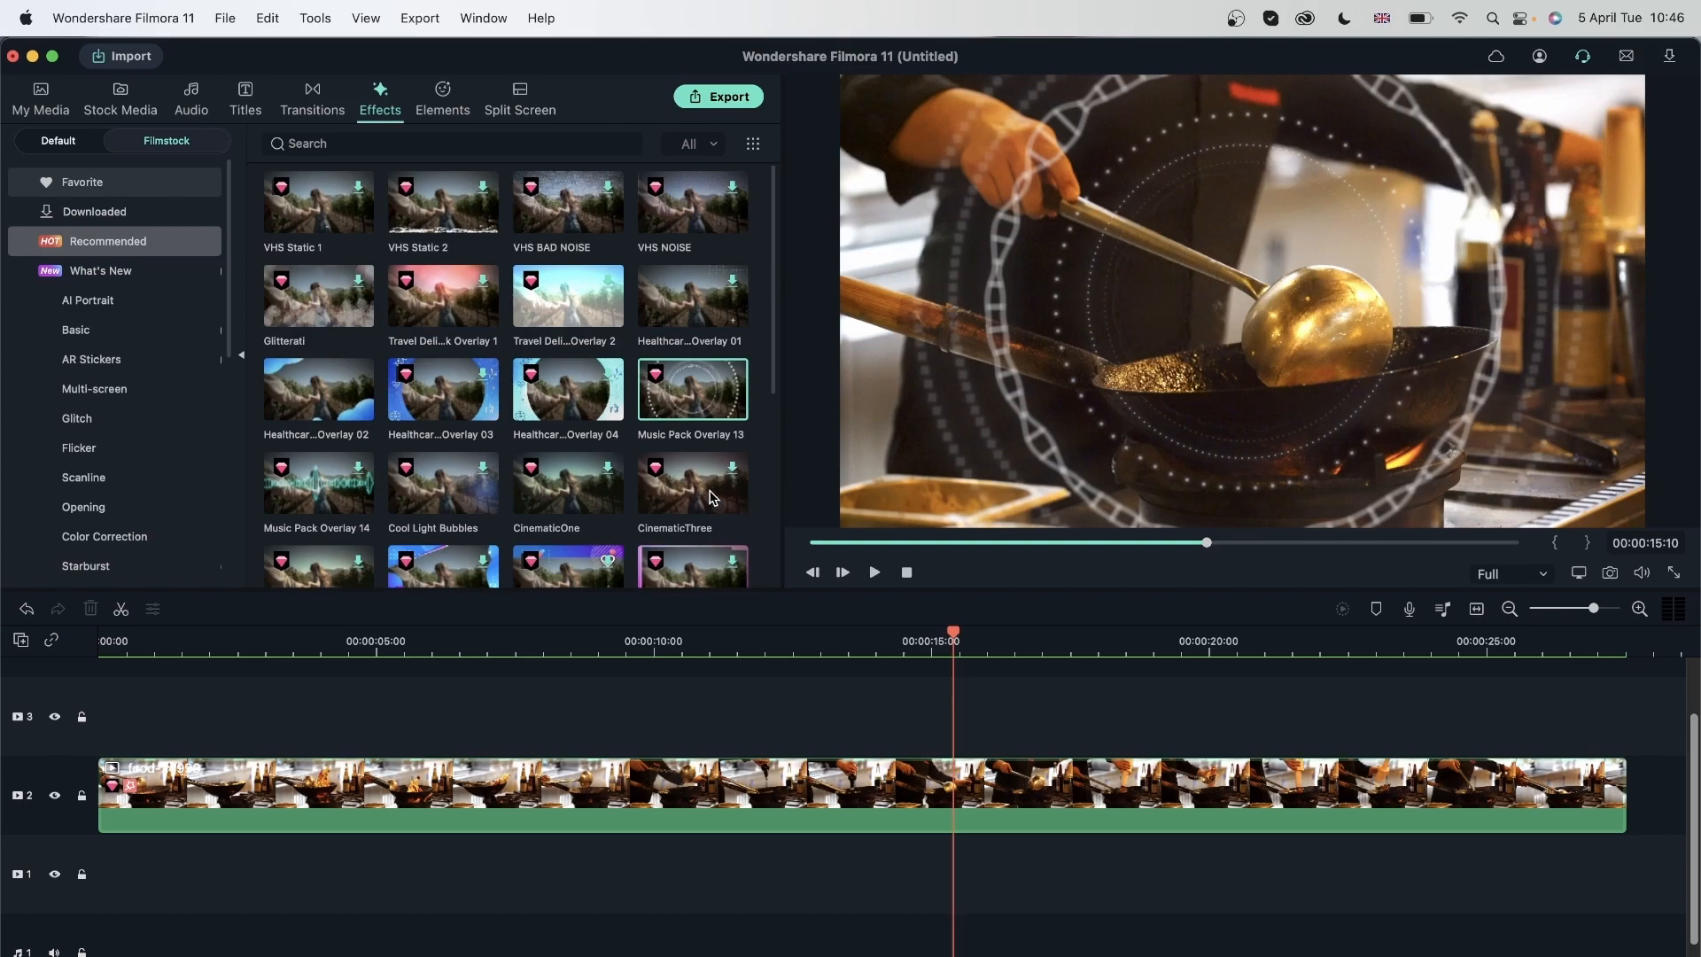
Add the CinematicThree effect at the start of track 3 and extend it to the end of the food-24999 clip
left_click_drag(686, 487, 99, 703)
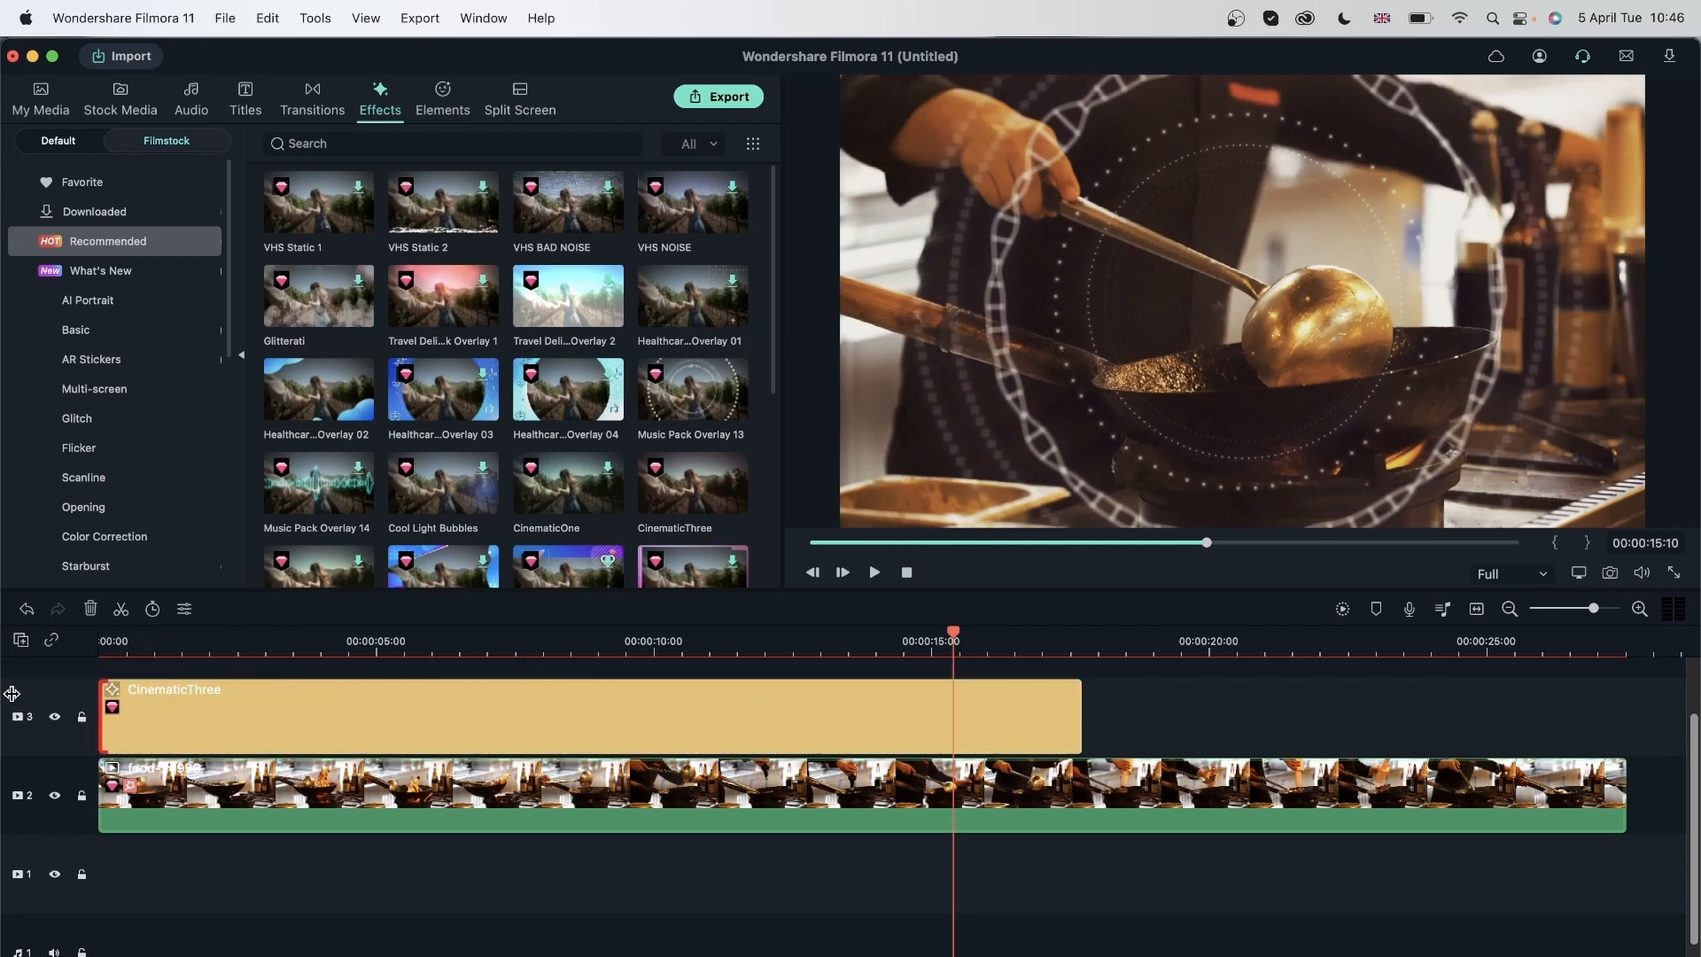
left_click_drag(1080, 699, 1619, 724)
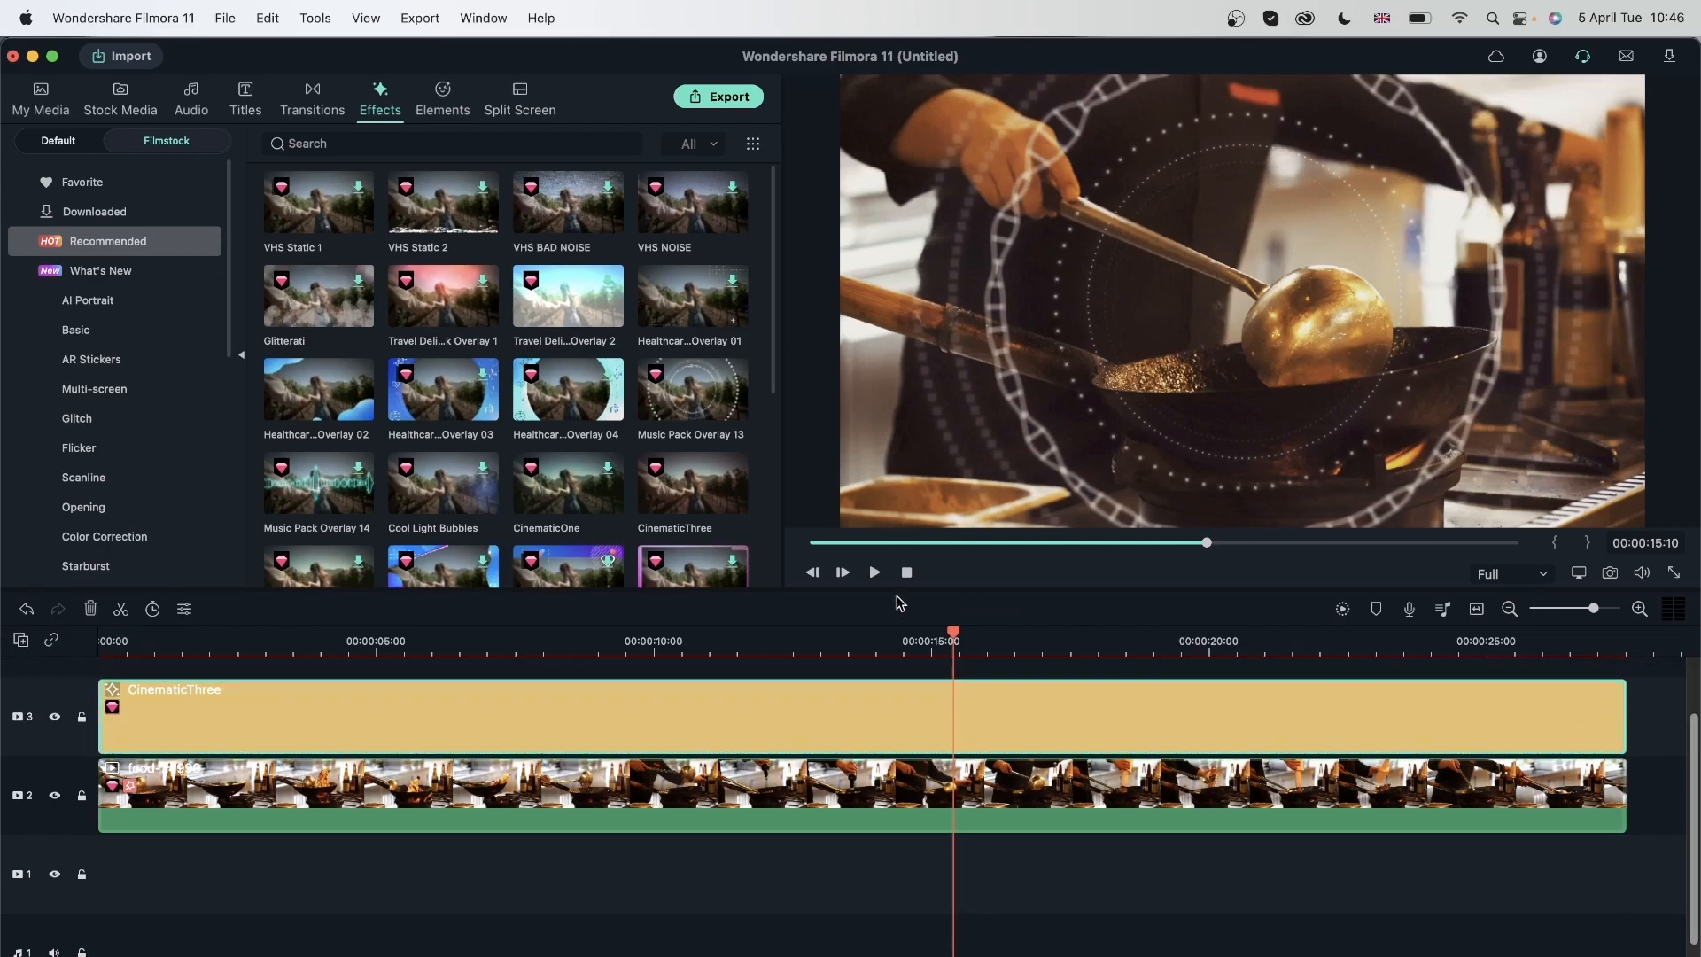
Play the timeline from the beginning to preview the food-24999 clip with both effects
left_click(621, 636)
left_click_drag(621, 631, 72, 634)
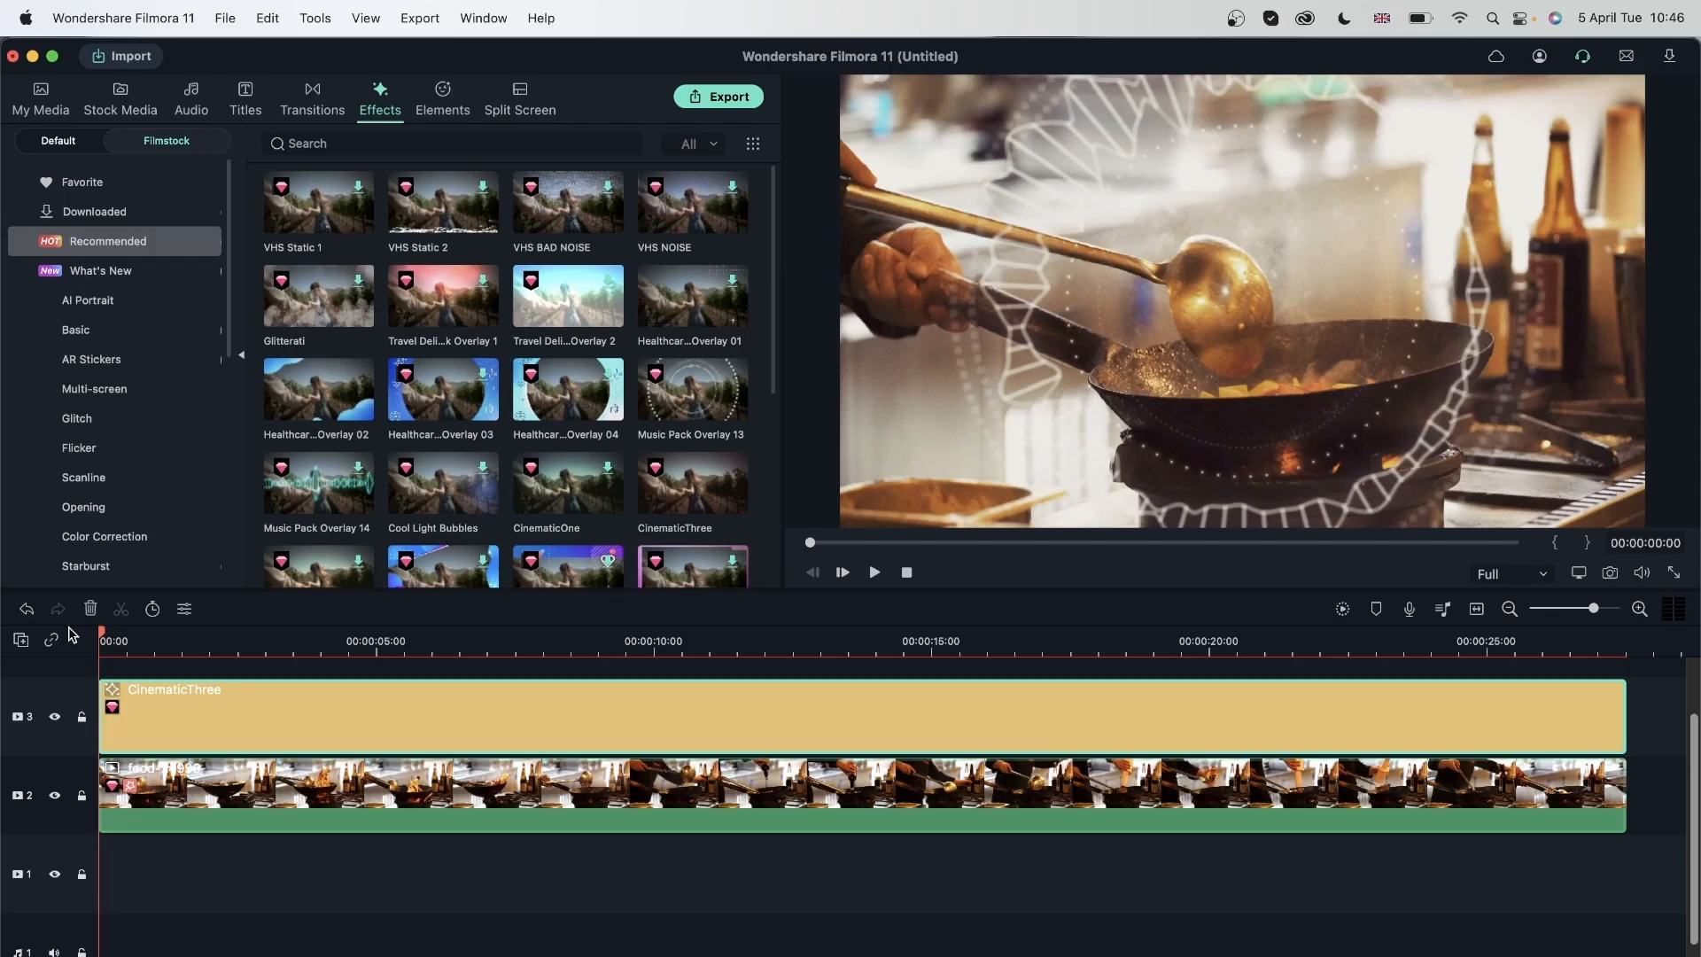
key("space")
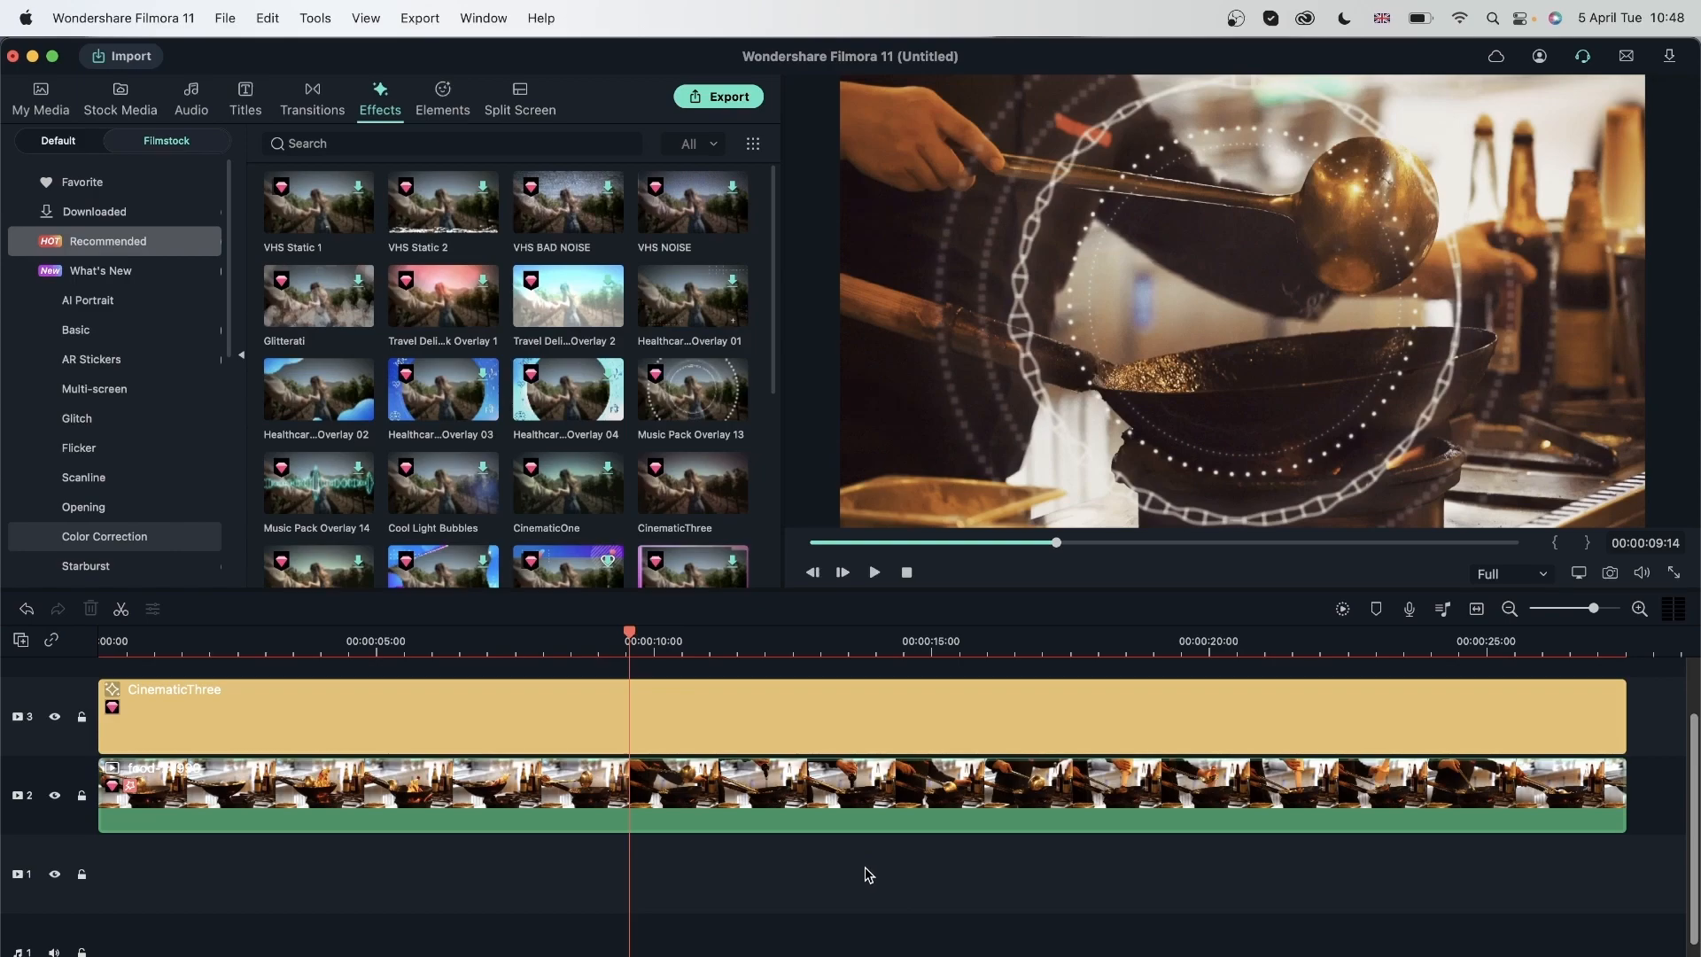
Delete the CinematicThree effect and the food-24999 clip together from tracks 3 and 2 of the timeline
left_click_drag(921, 891, 449, 666)
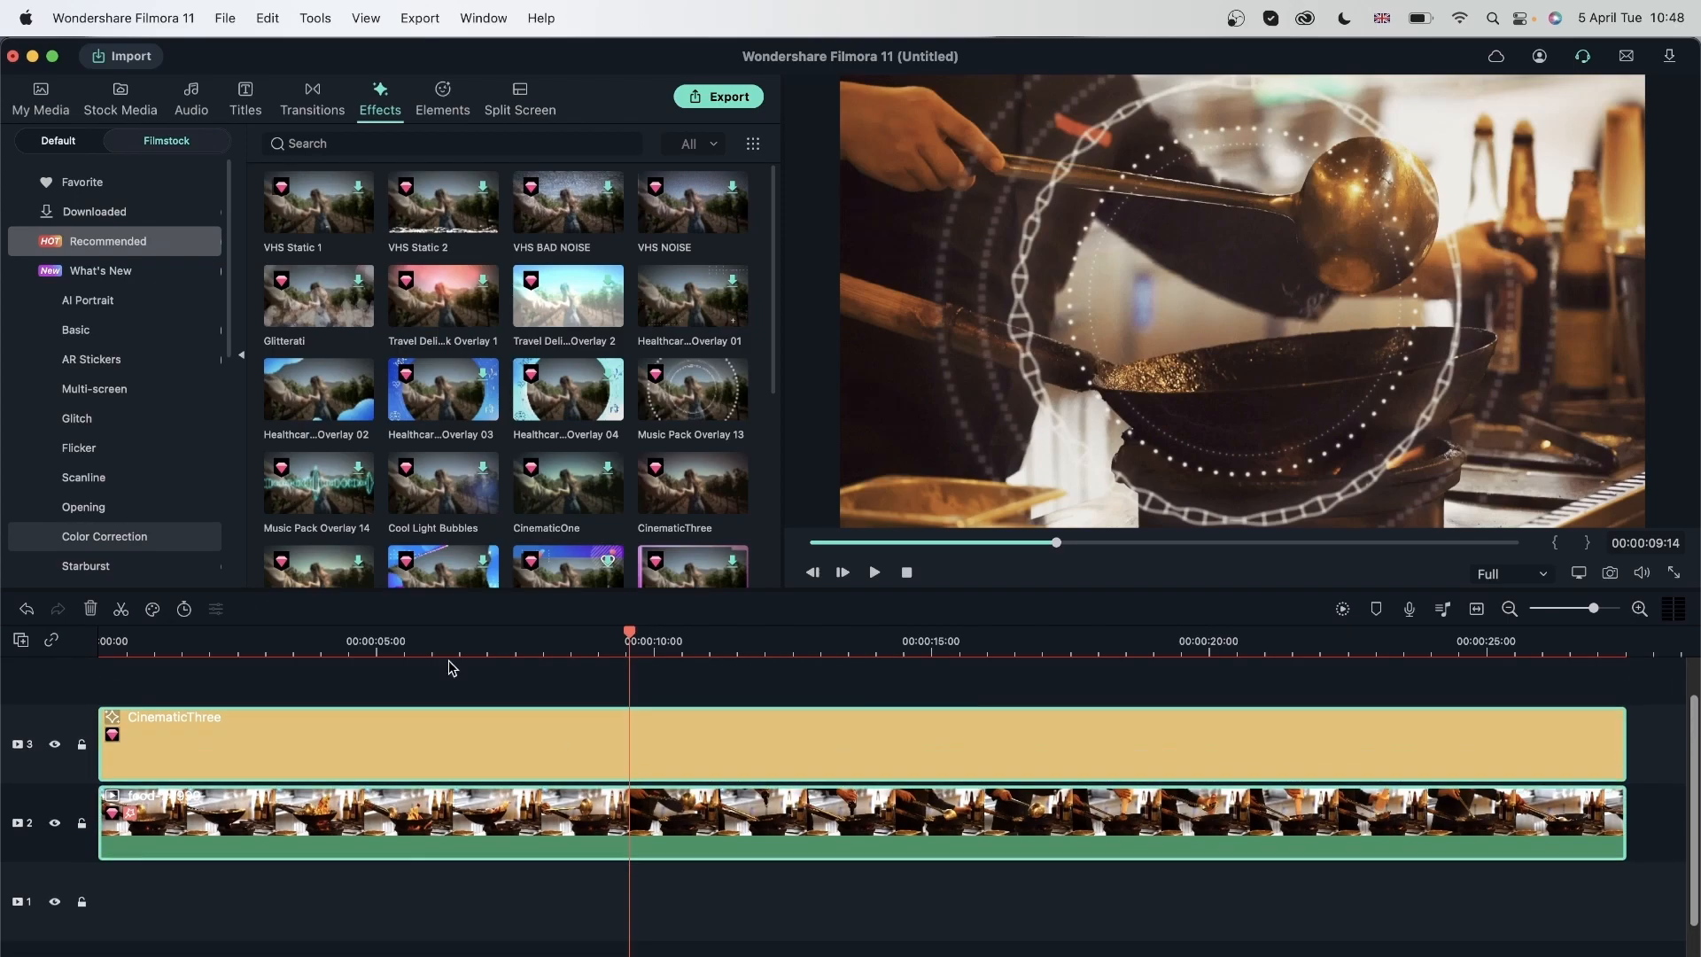
left_click(90, 608)
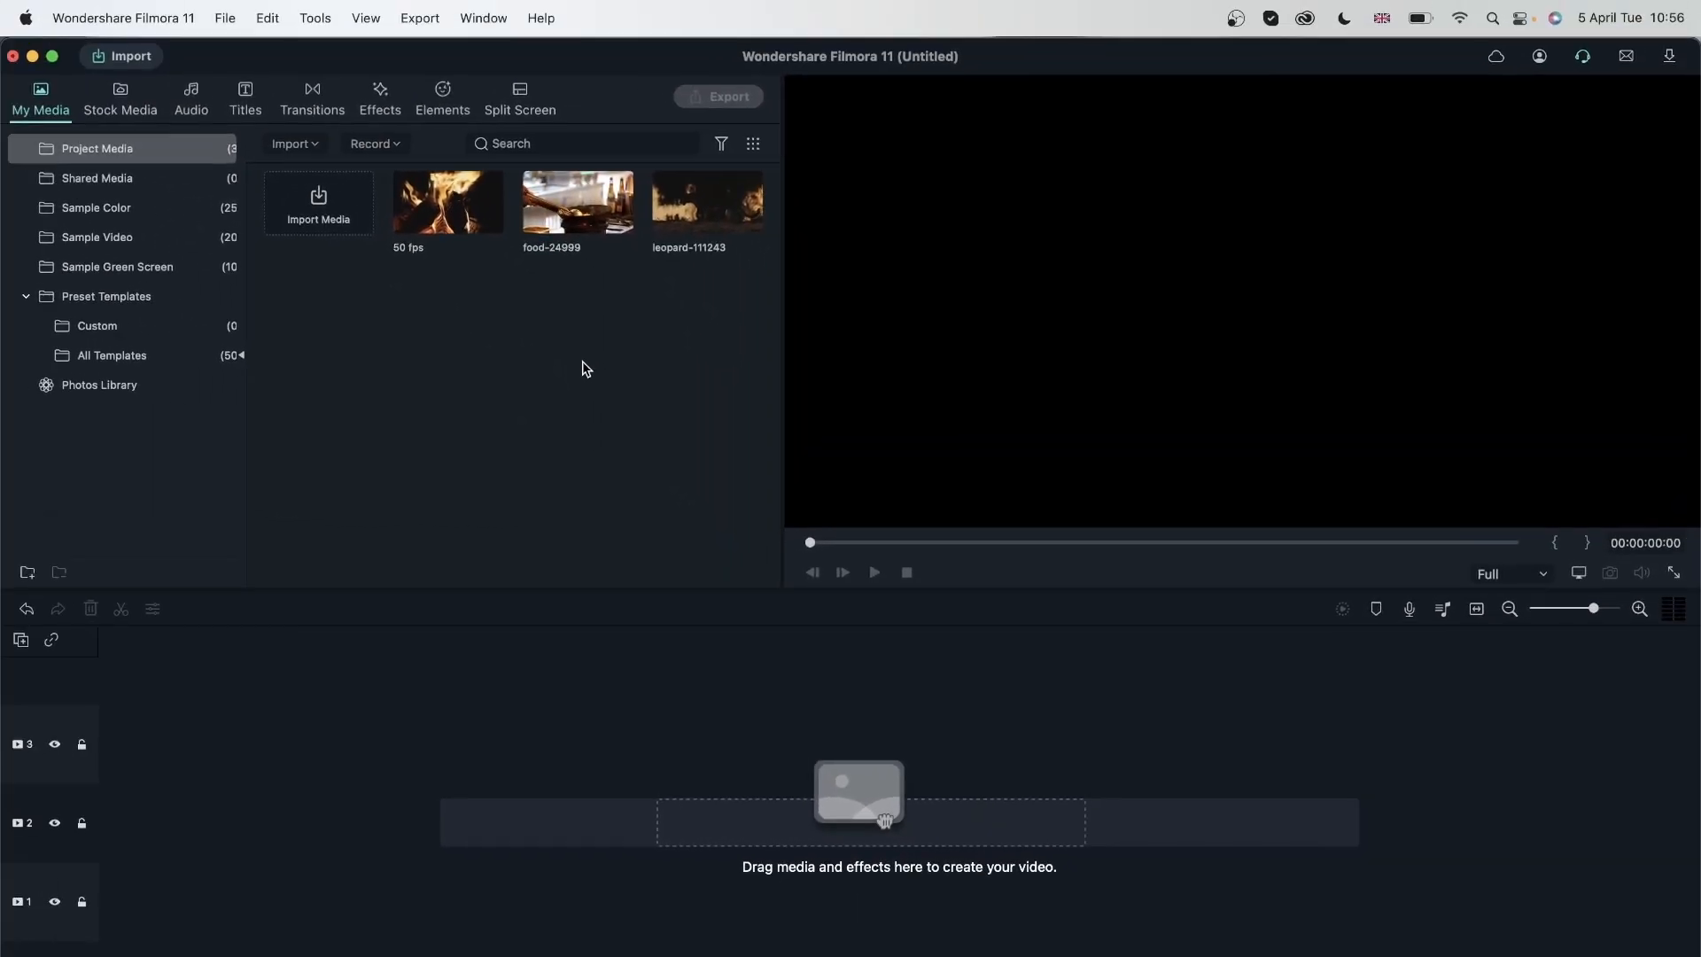
Check the food-24999 clip's properties and place it at the start of track 2, matching the project to 3840X2160 at 25.00fps
right_click(559, 204)
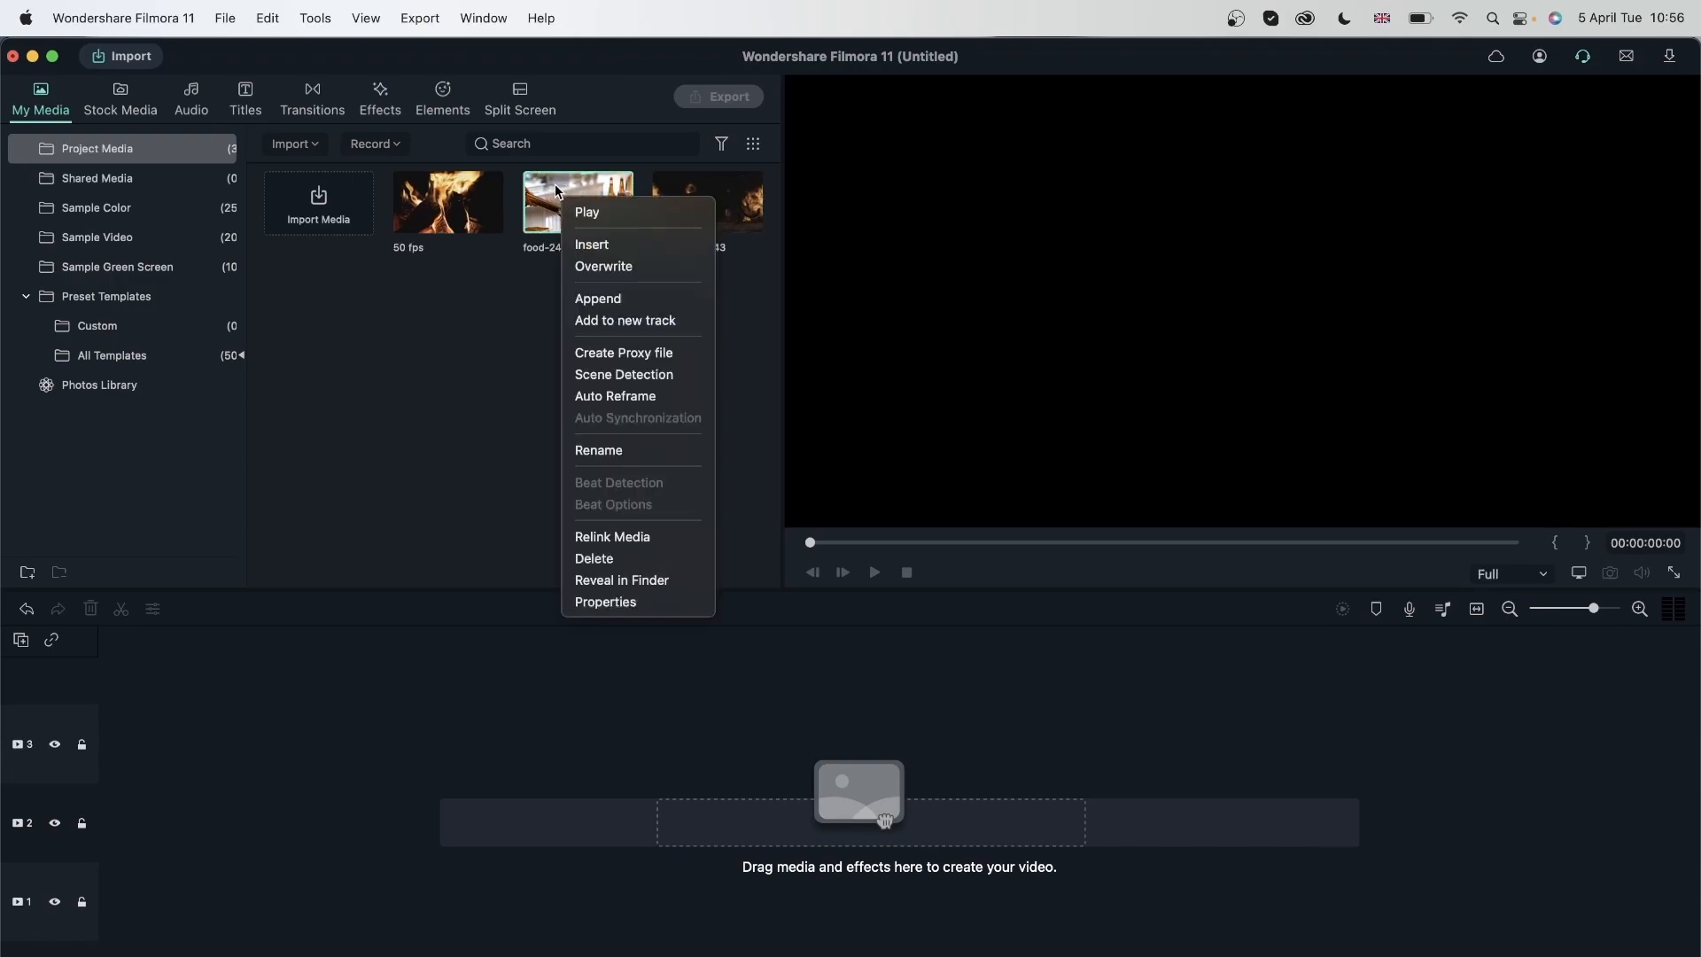
left_click(642, 602)
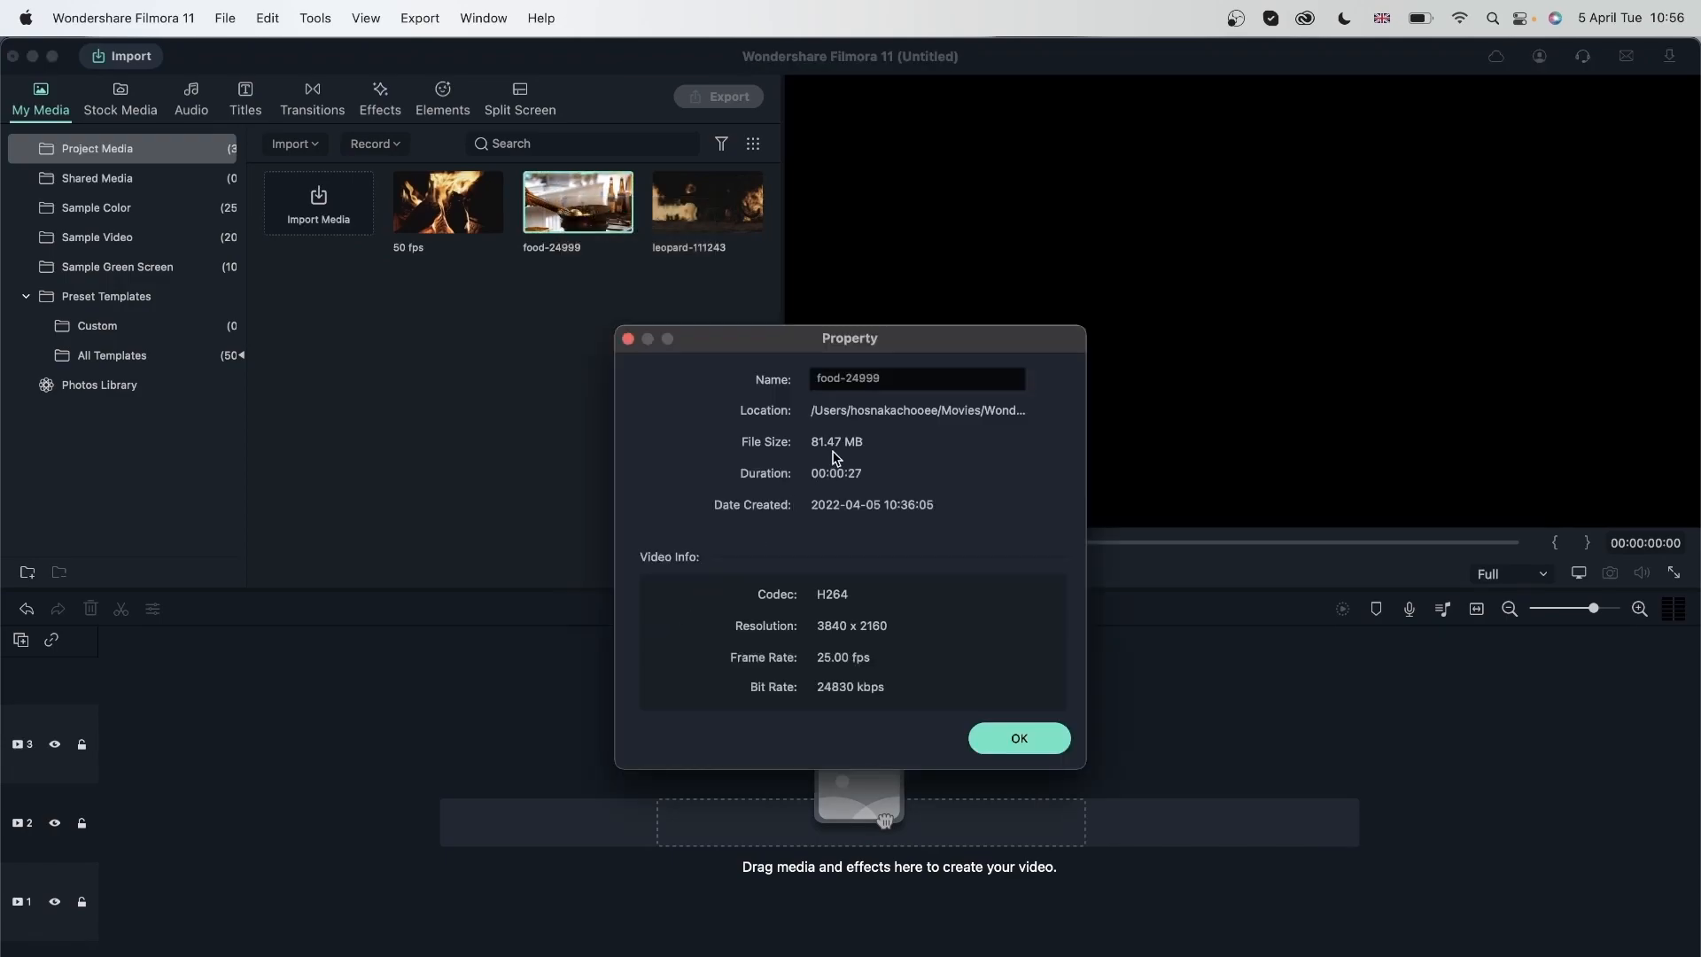
left_click(1018, 738)
left_click_drag(572, 199, 125, 815)
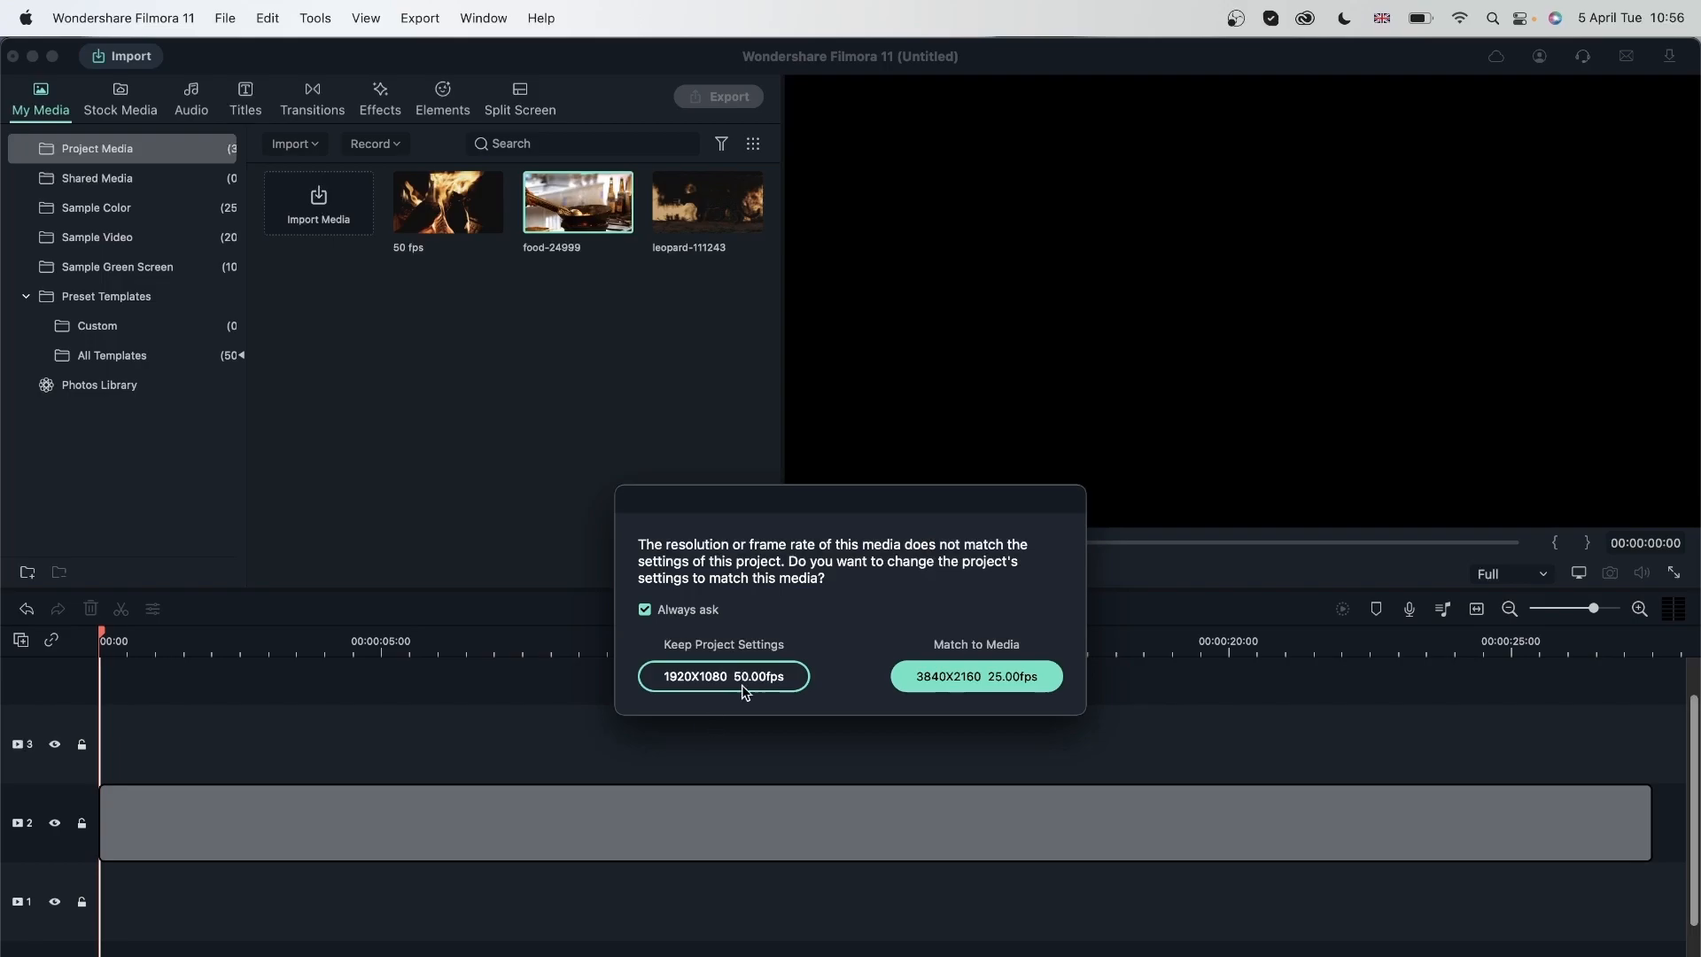
left_click(986, 678)
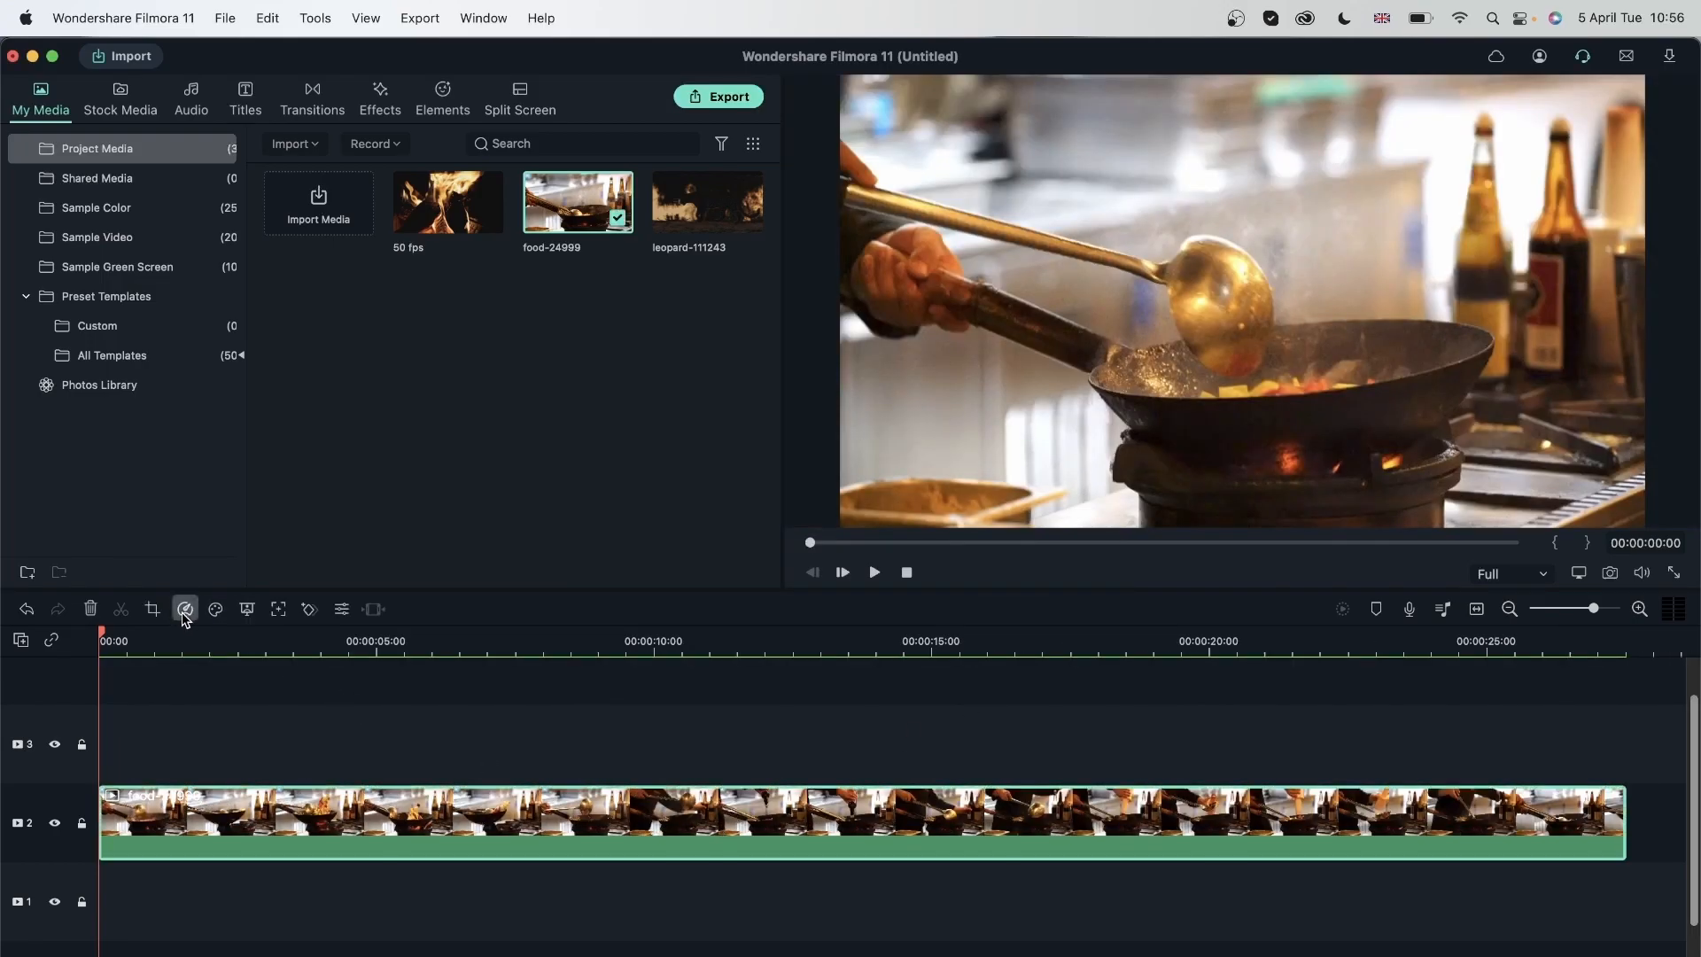
Slow the food-24999 clip on track 2 to 0.1 X and play a short part of it
left_click(185, 611)
mouse_move(198, 684)
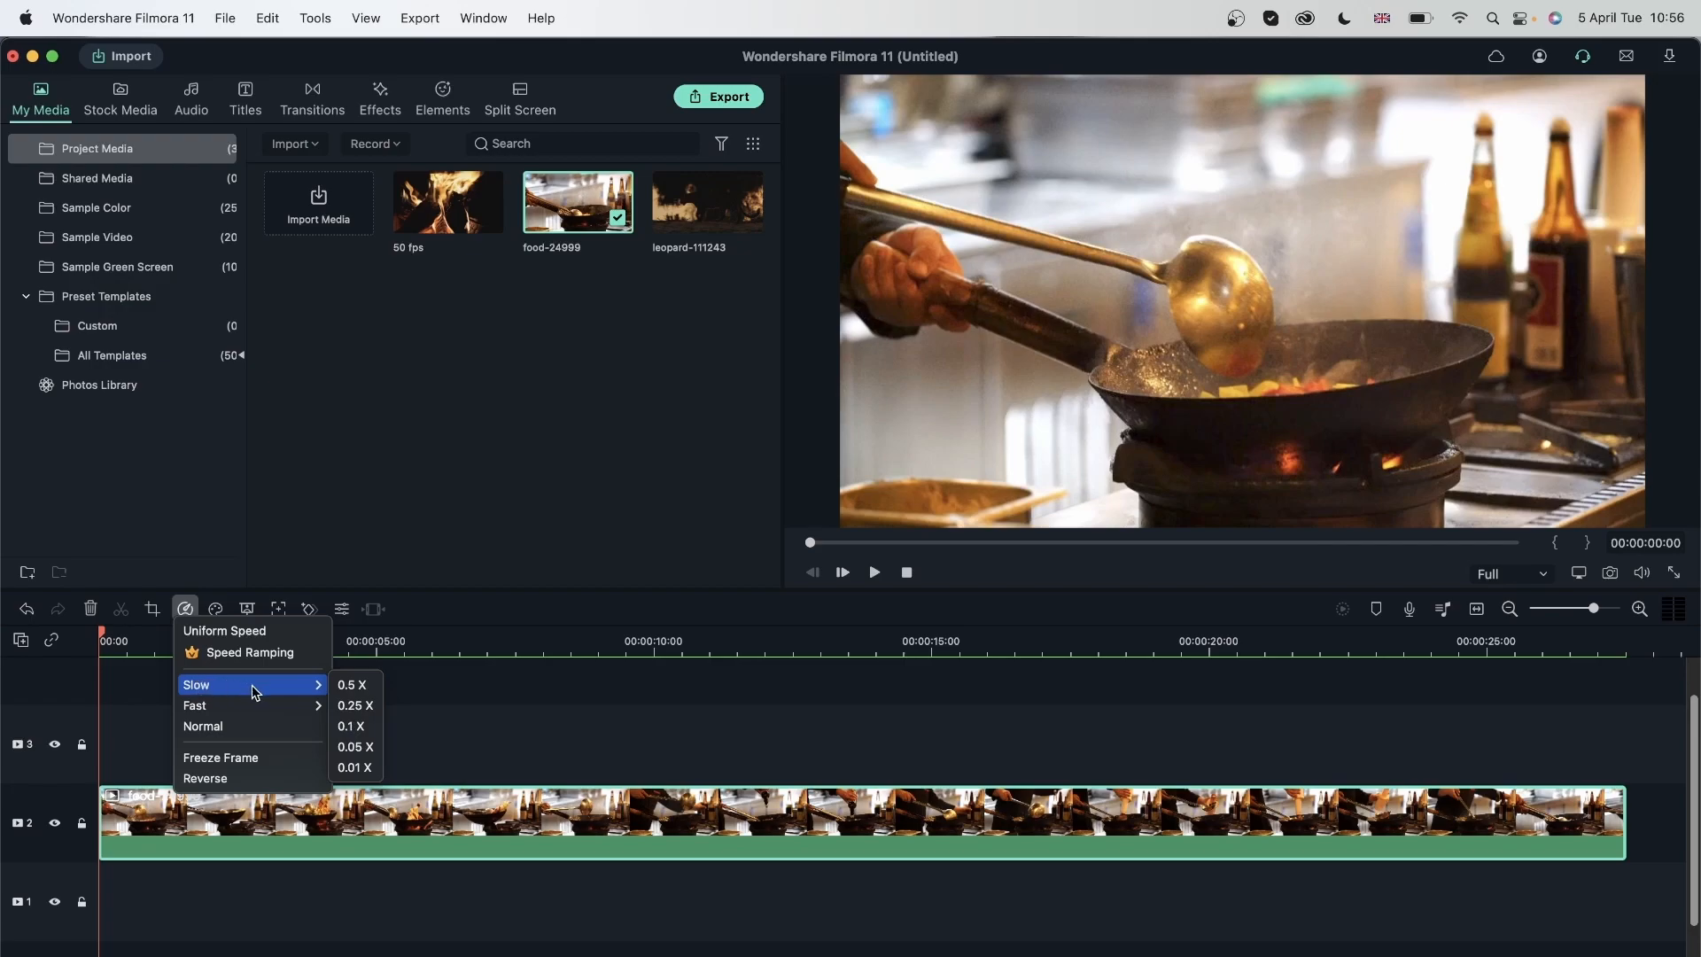
left_click(362, 728)
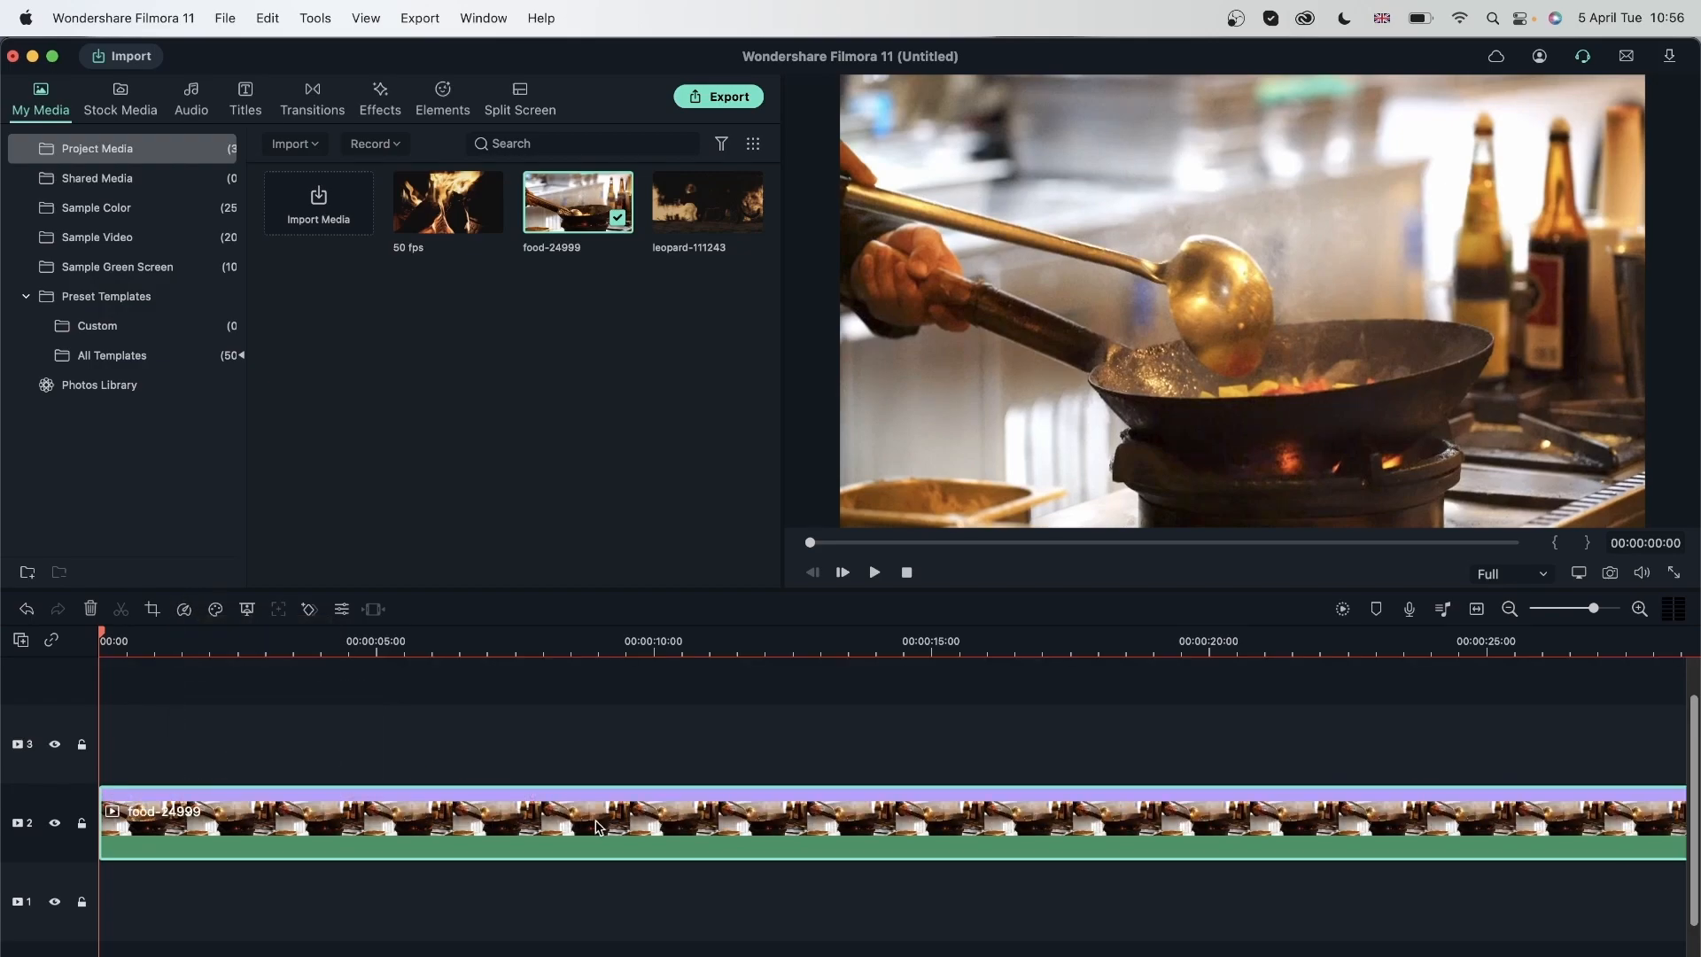
key("space")
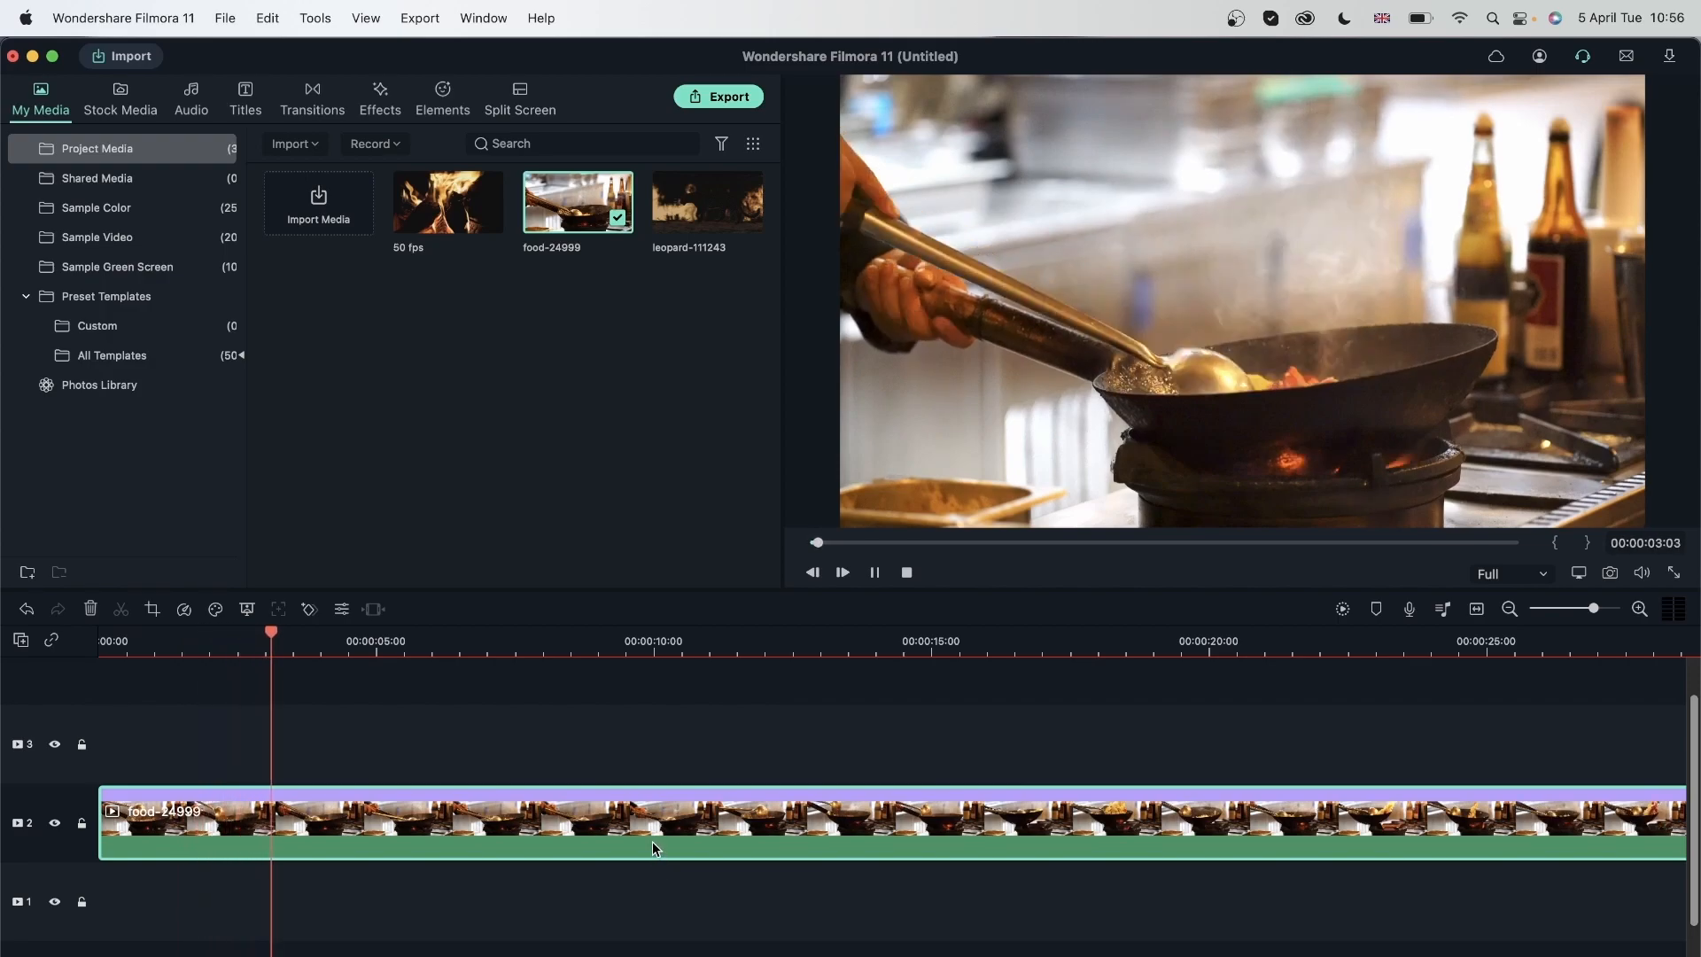
key("space")
Set the food-24999 clip's slow speed to 0.25 X and play it on from the current playhead position
left_click(185, 608)
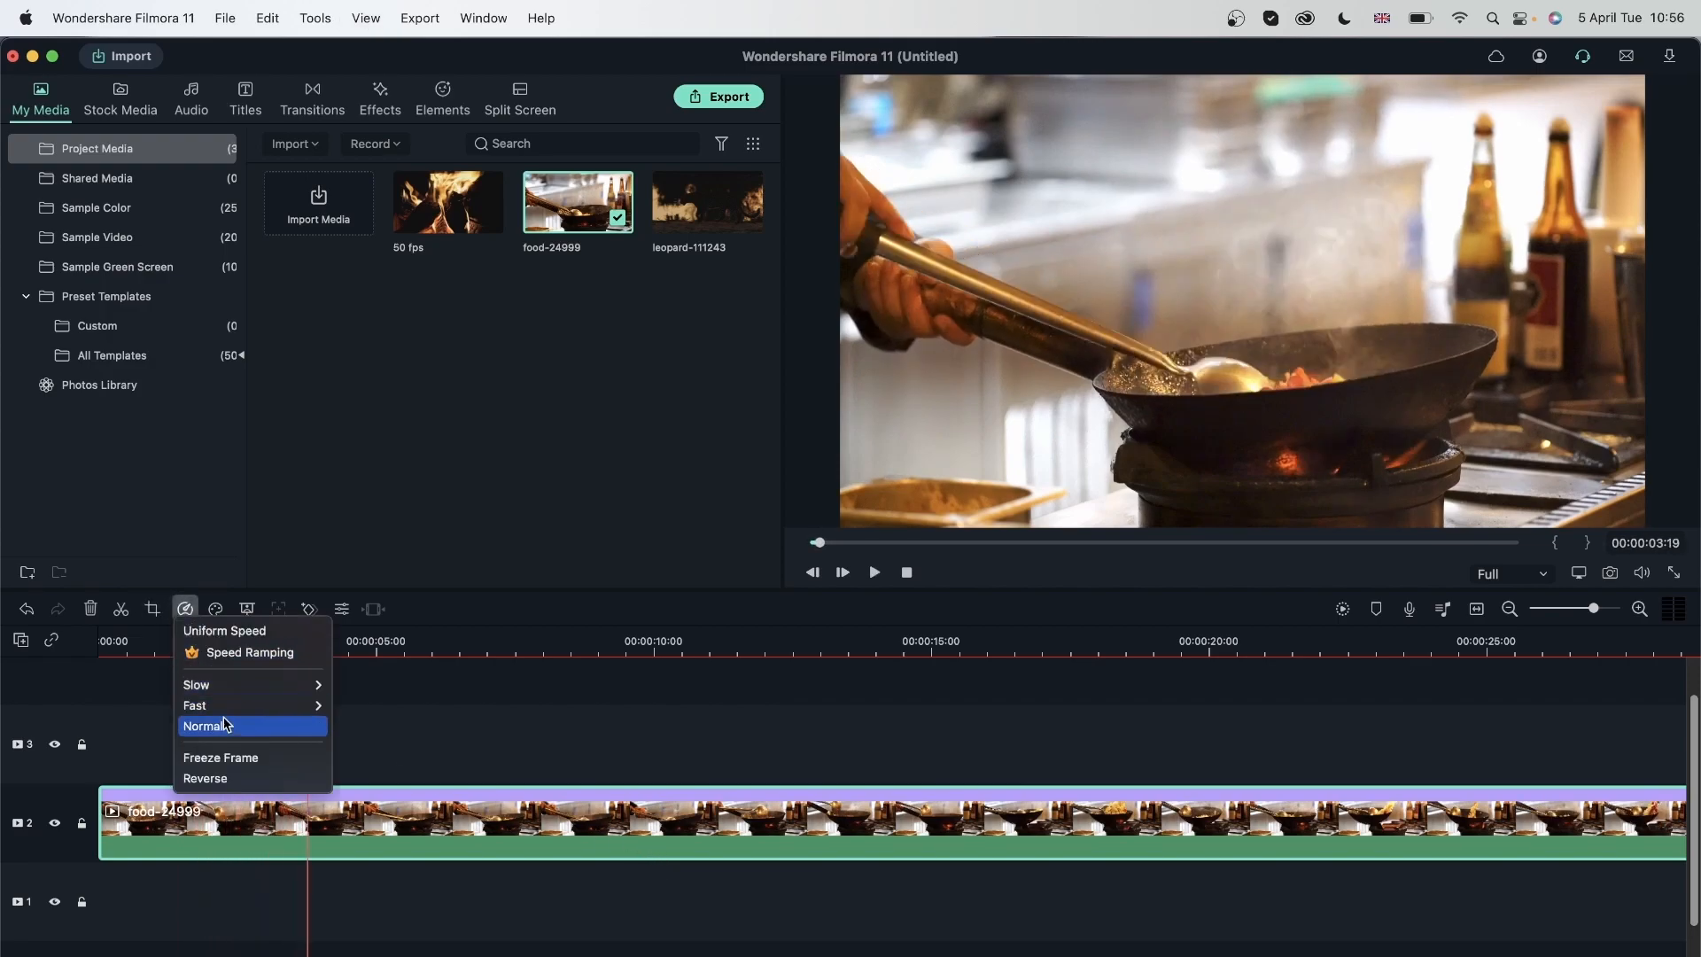
mouse_move(228, 693)
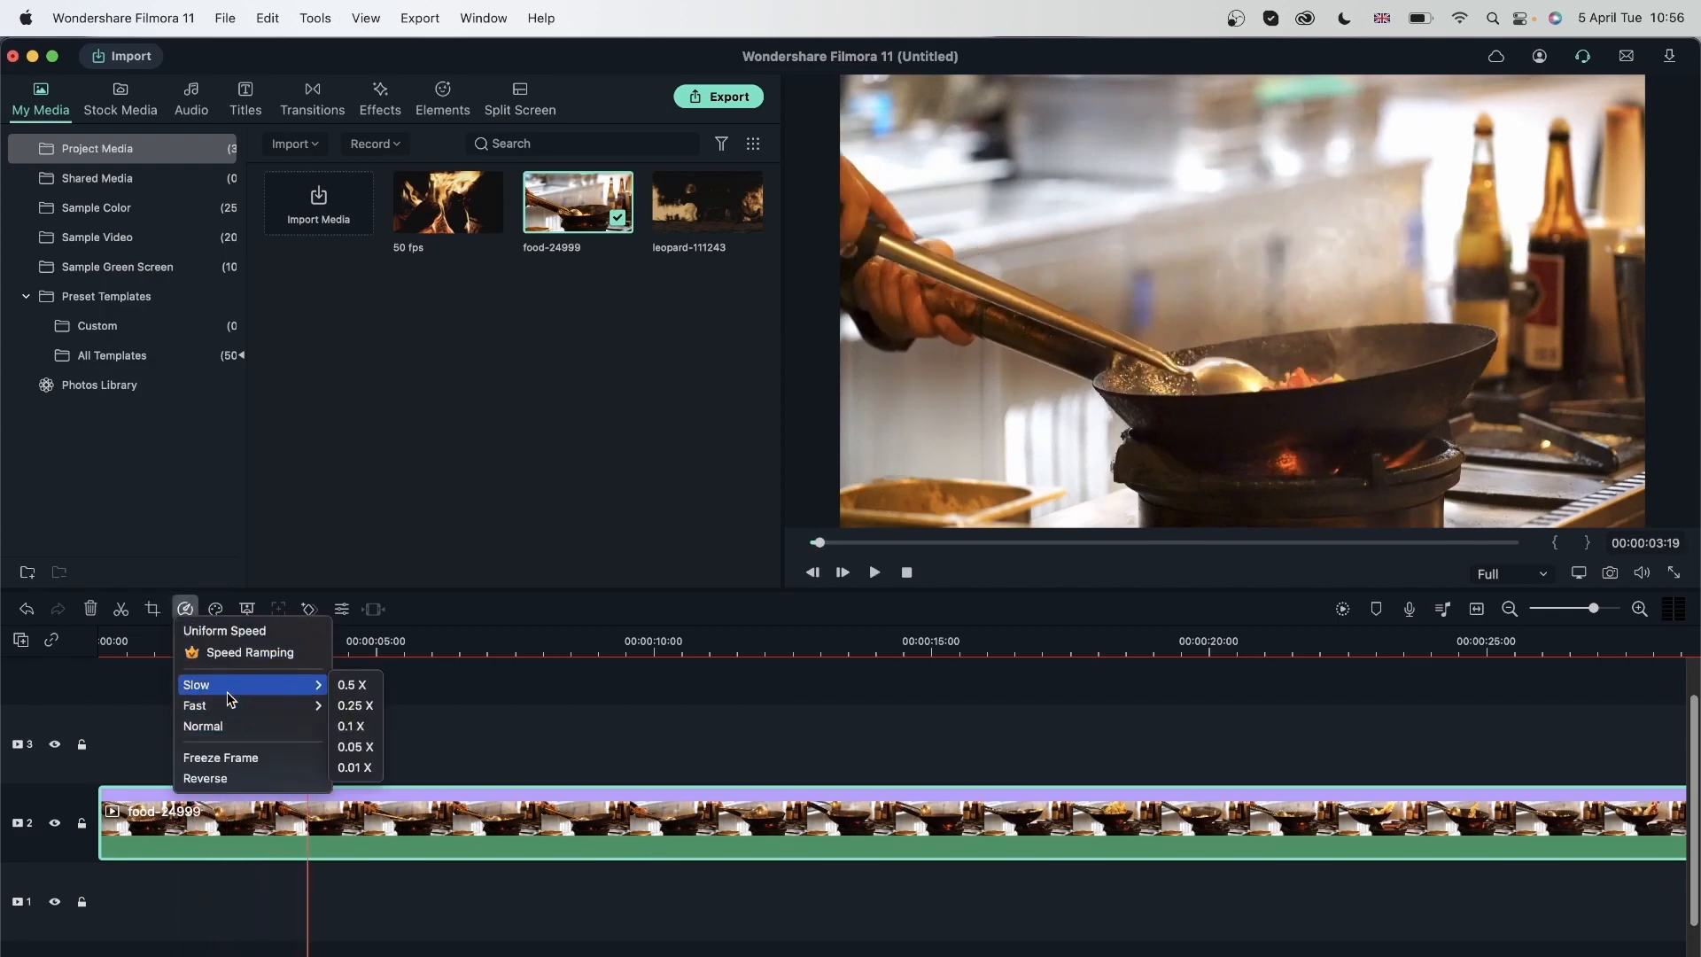
left_click(369, 705)
key("space")
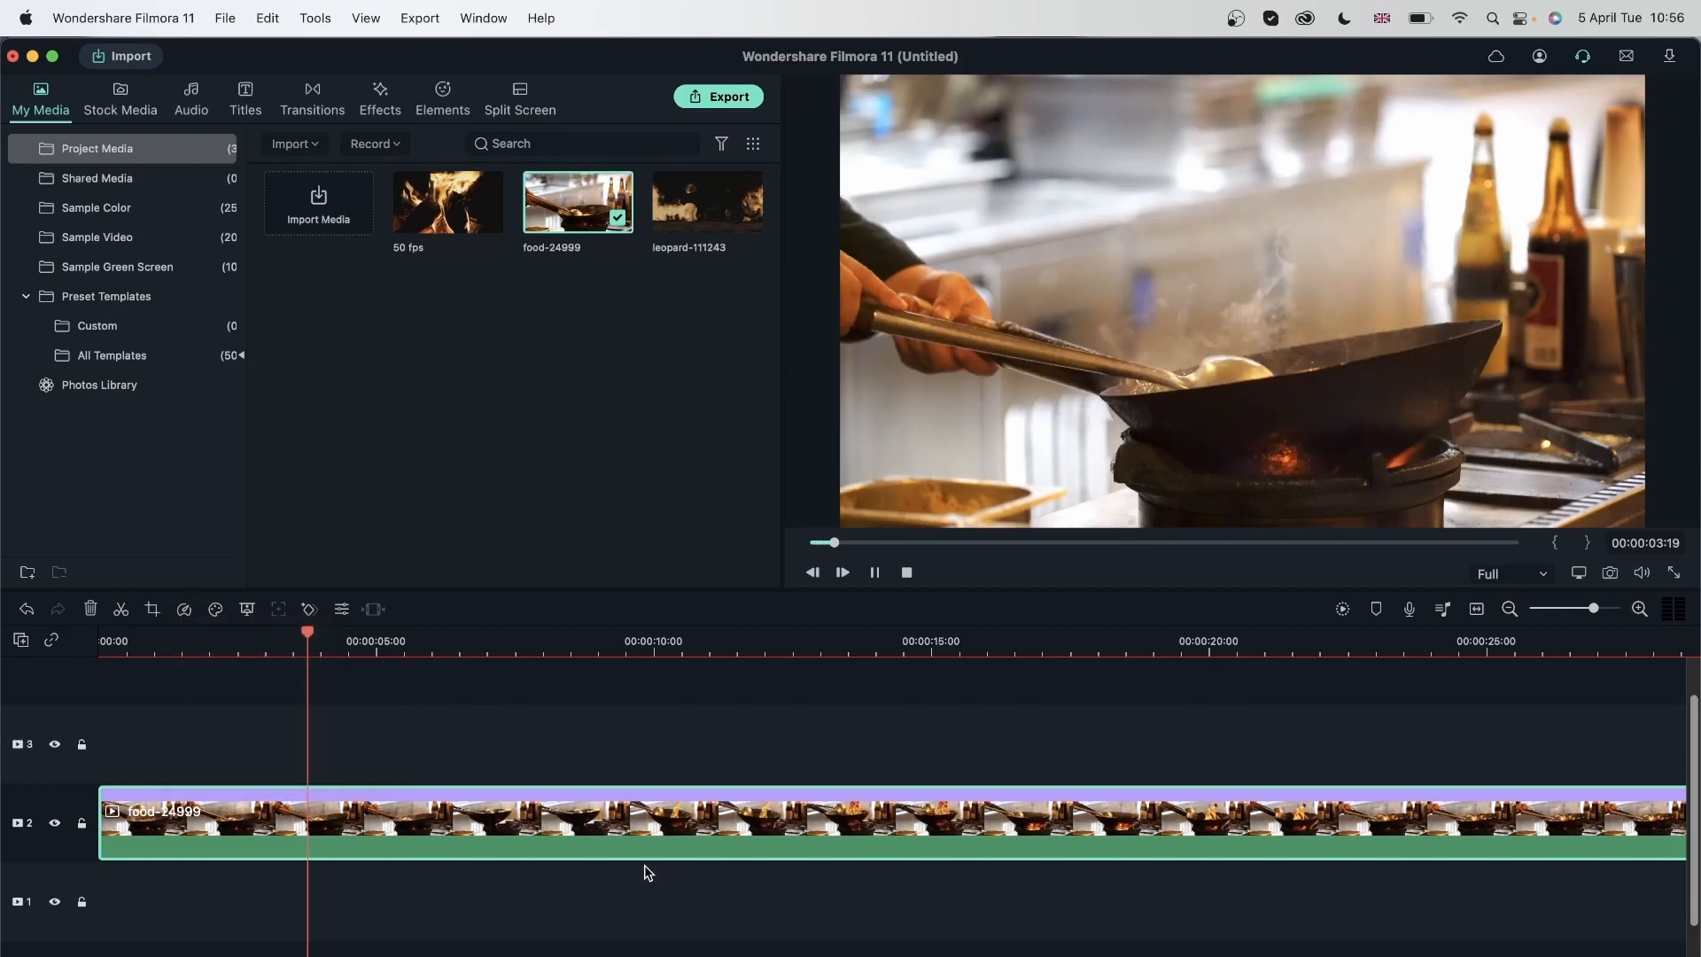
key("space")
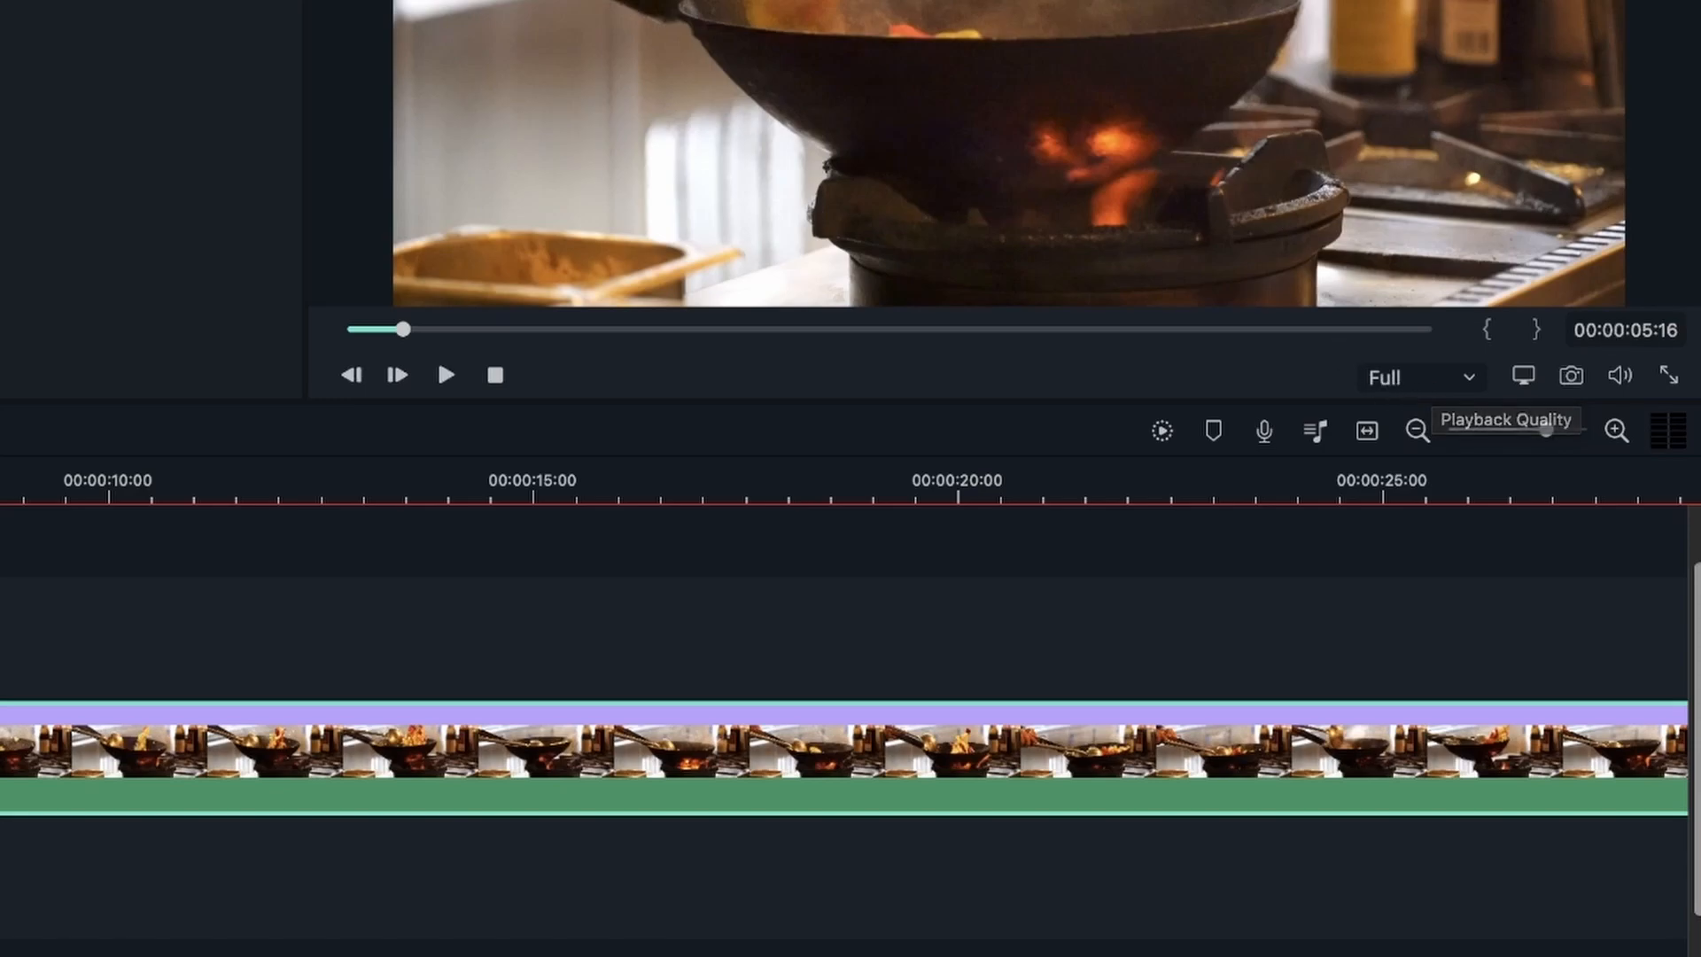
Reduce the preview playback quality to 1/2 and play the slowed clip from about 5 seconds
left_click(1403, 379)
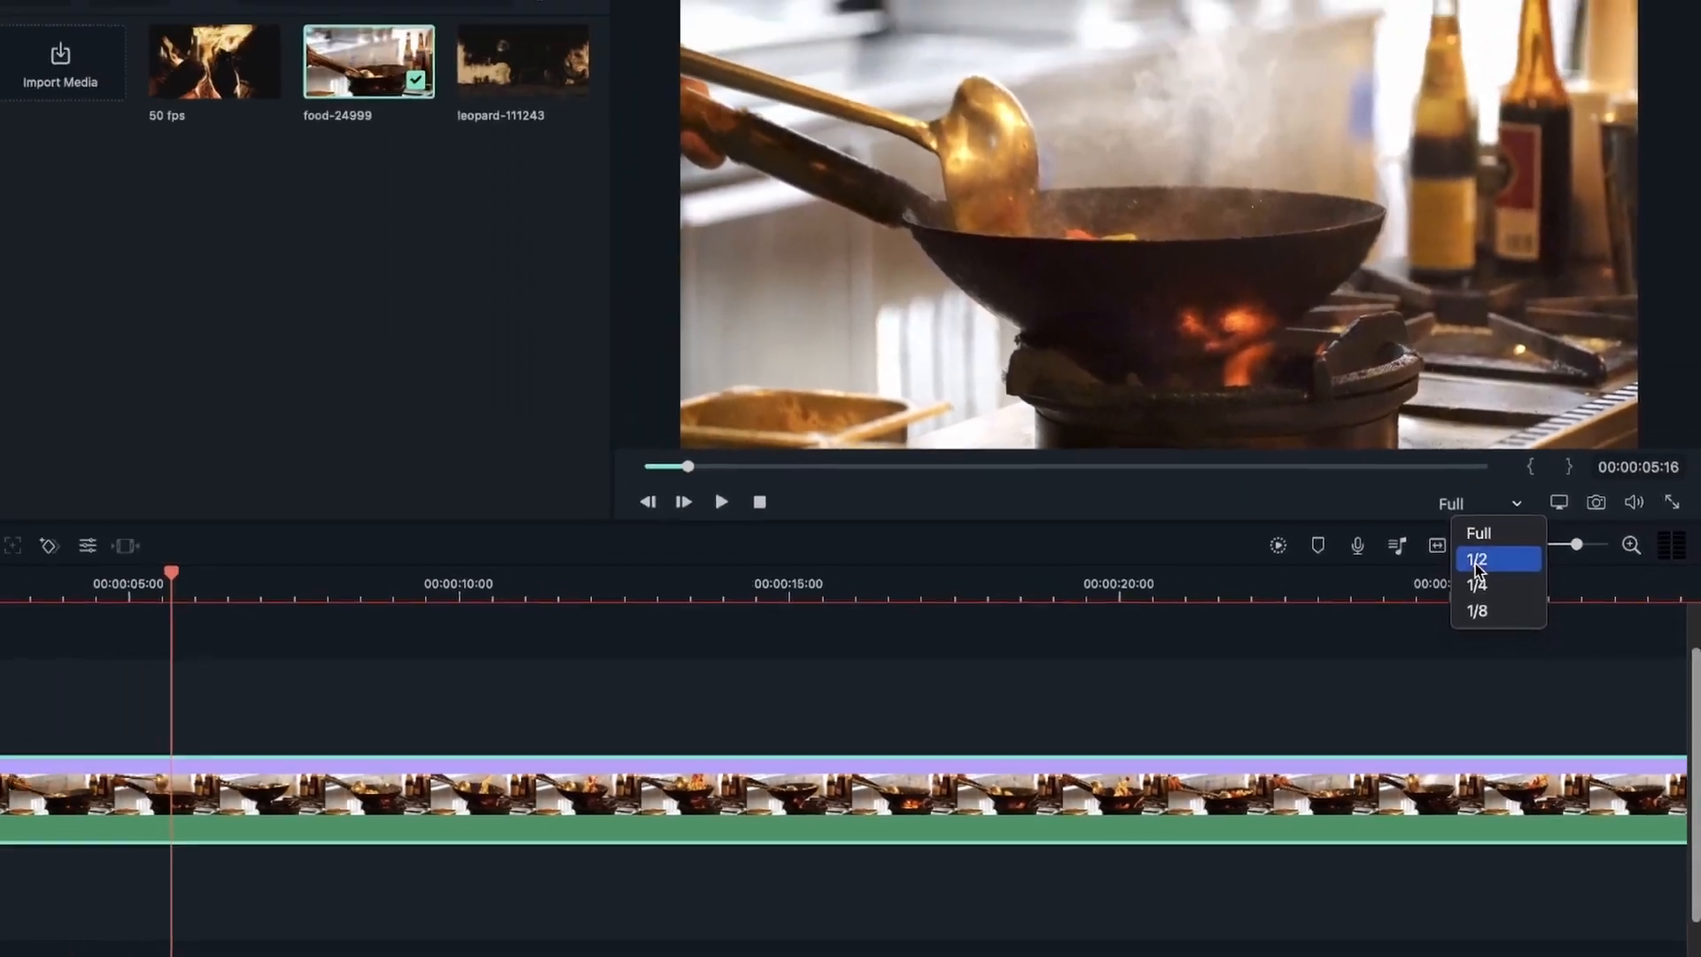
left_click(1415, 450)
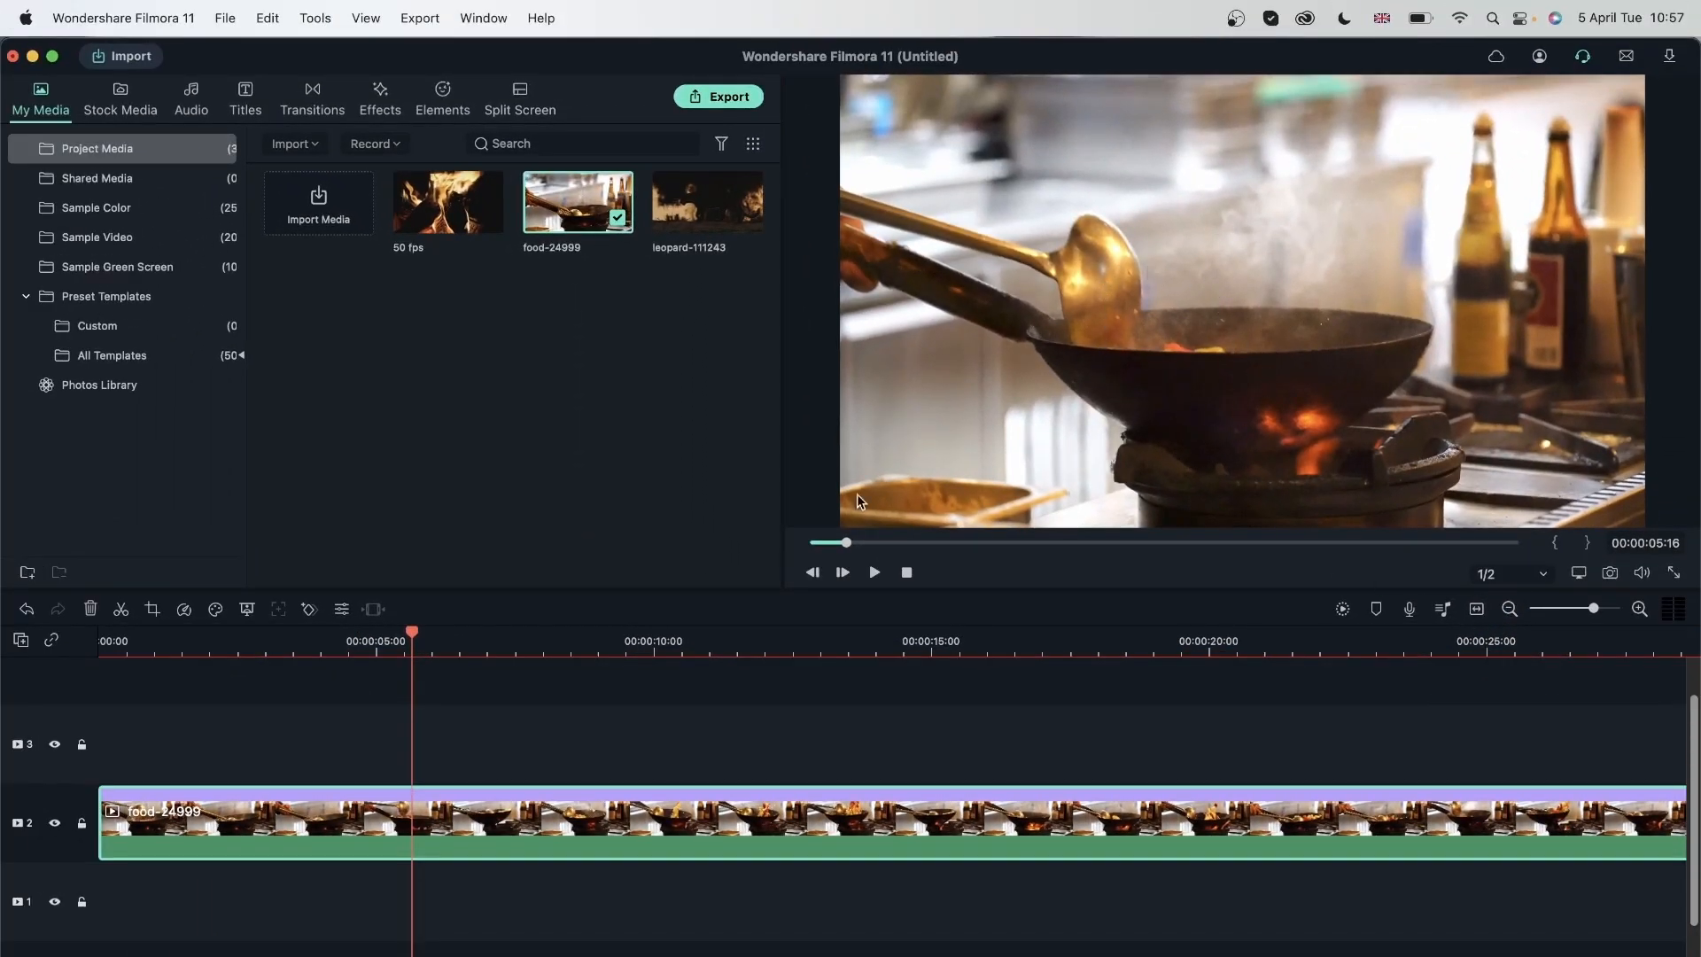
left_click(382, 649)
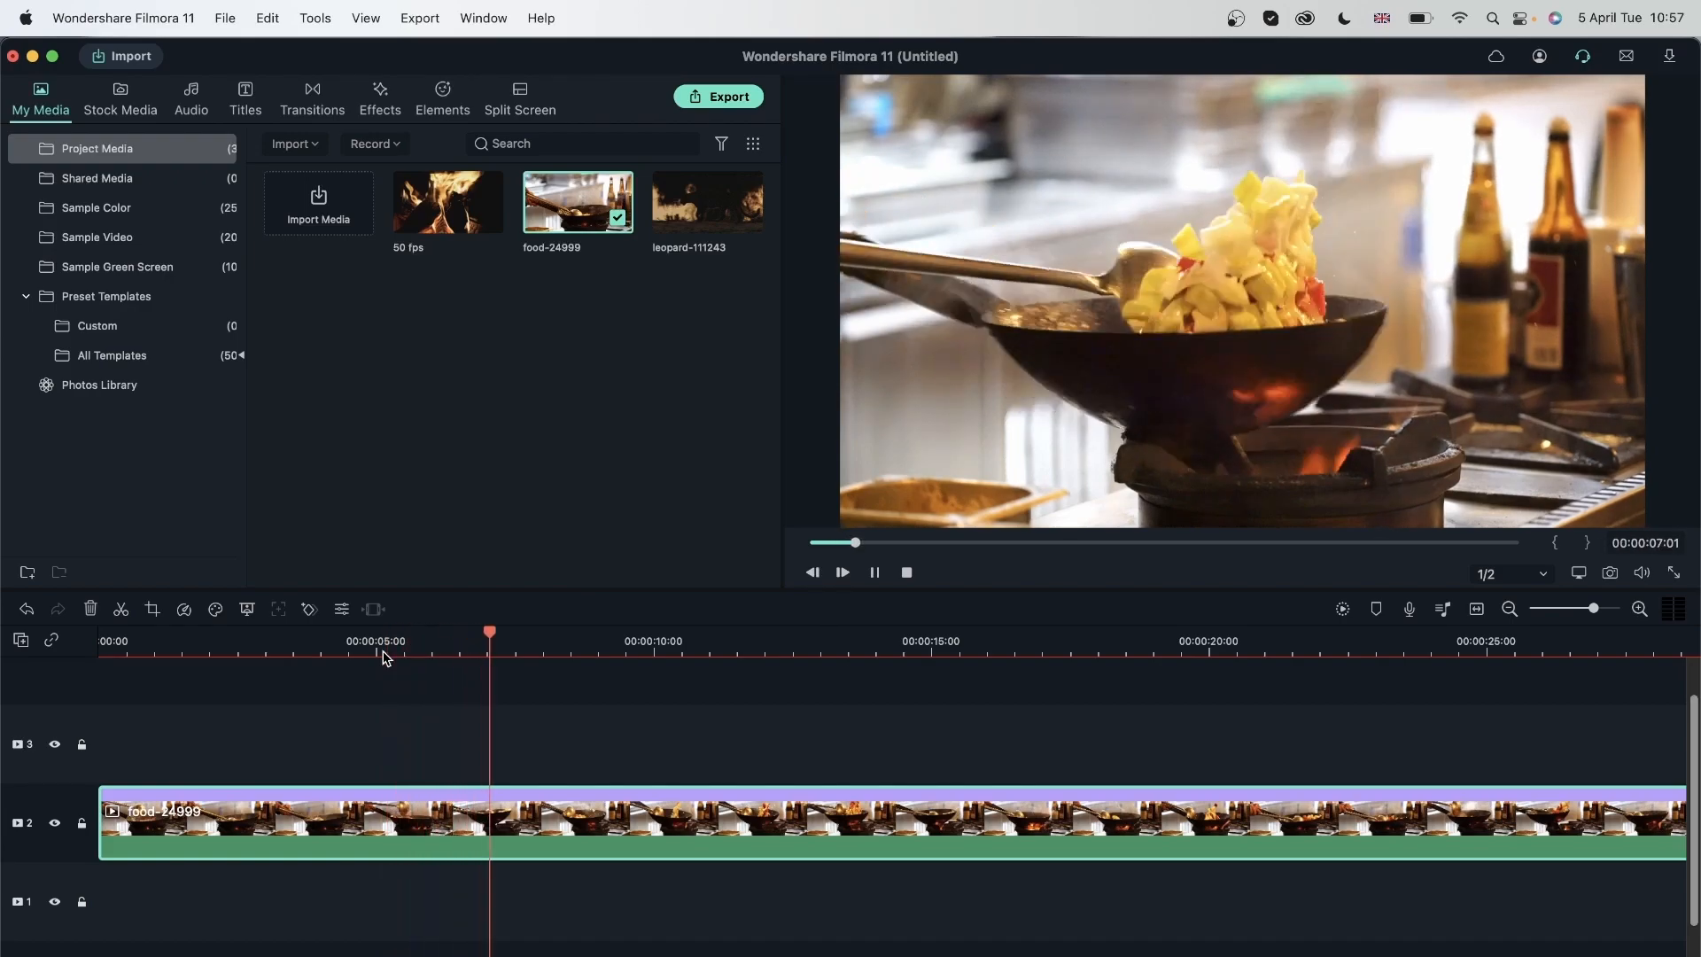
key("space")
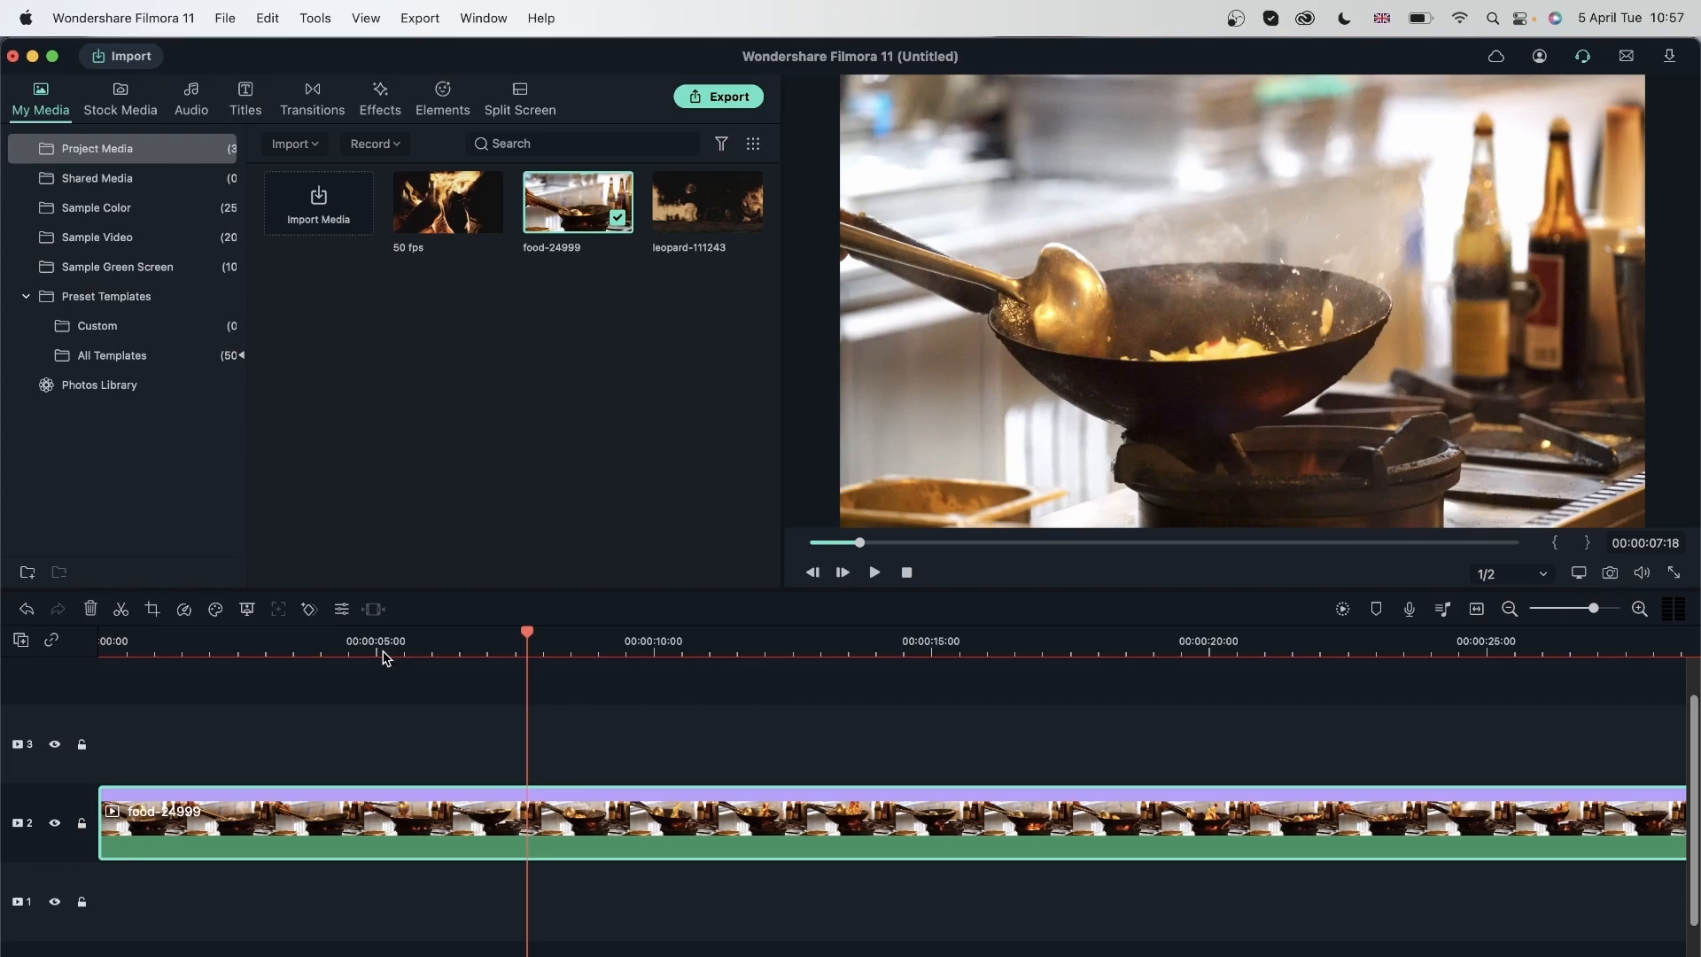
Lower the preview playback quality to 1/8 and play the slowed clip up to about 20 seconds
left_click(1524, 574)
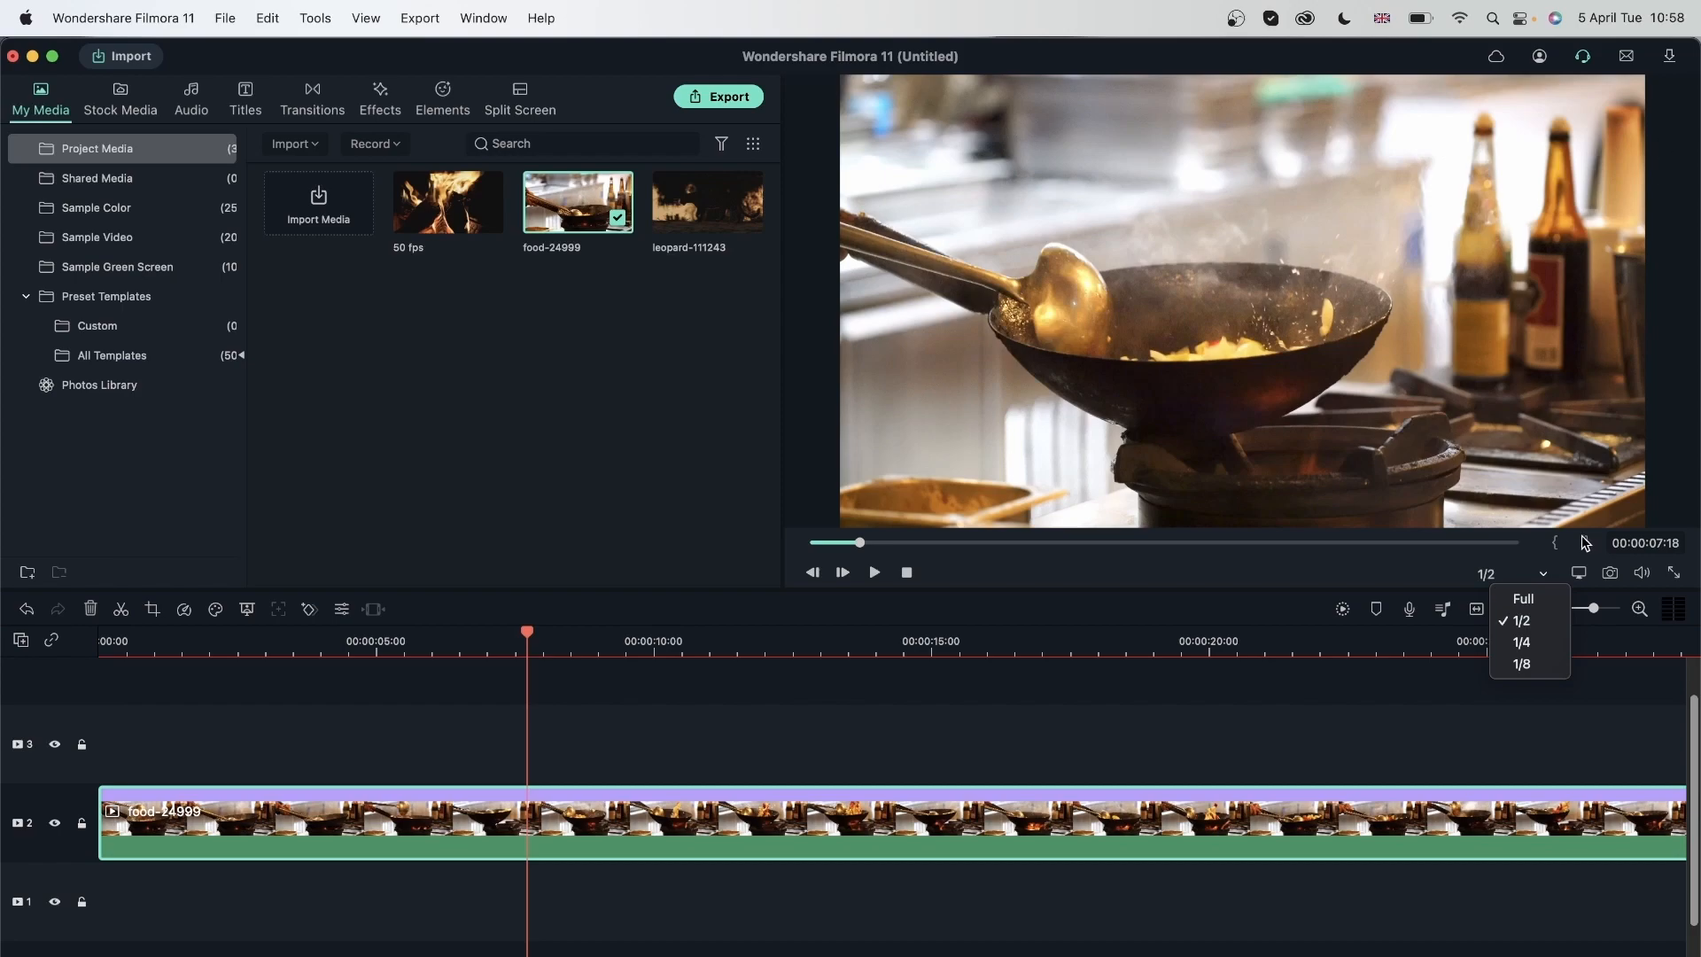
left_click(1537, 667)
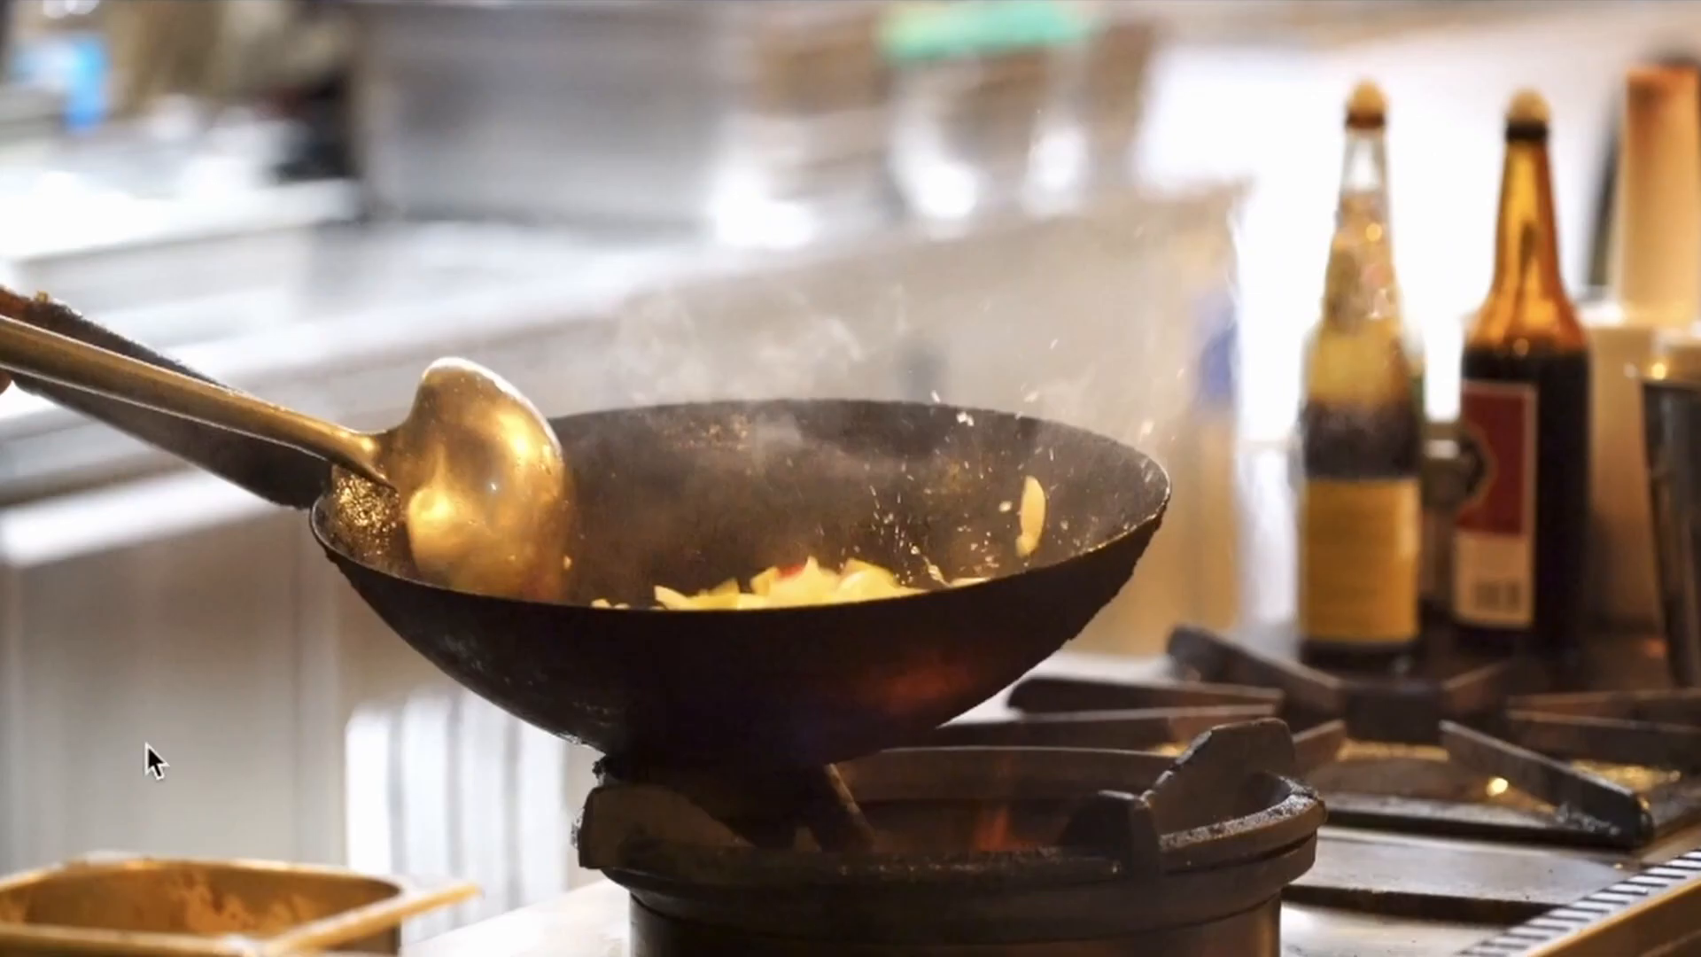
key("space")
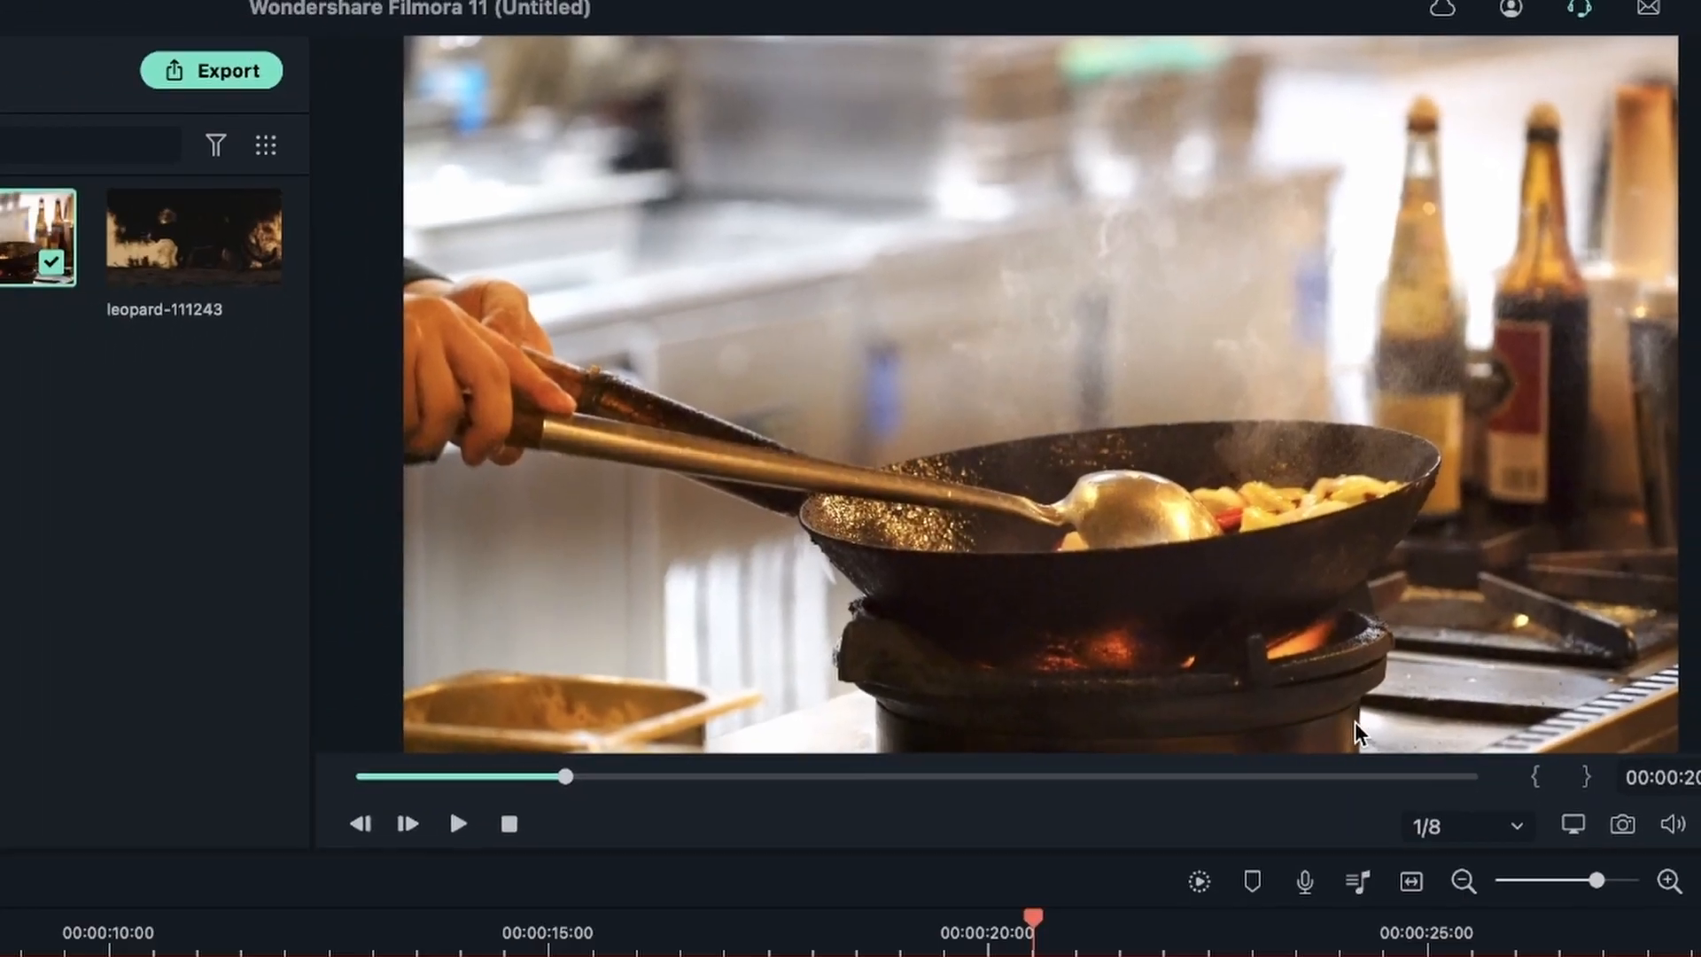
Replay a short section of the slowed clip from about 10 seconds at the 1/8 playback quality
left_click(1513, 574)
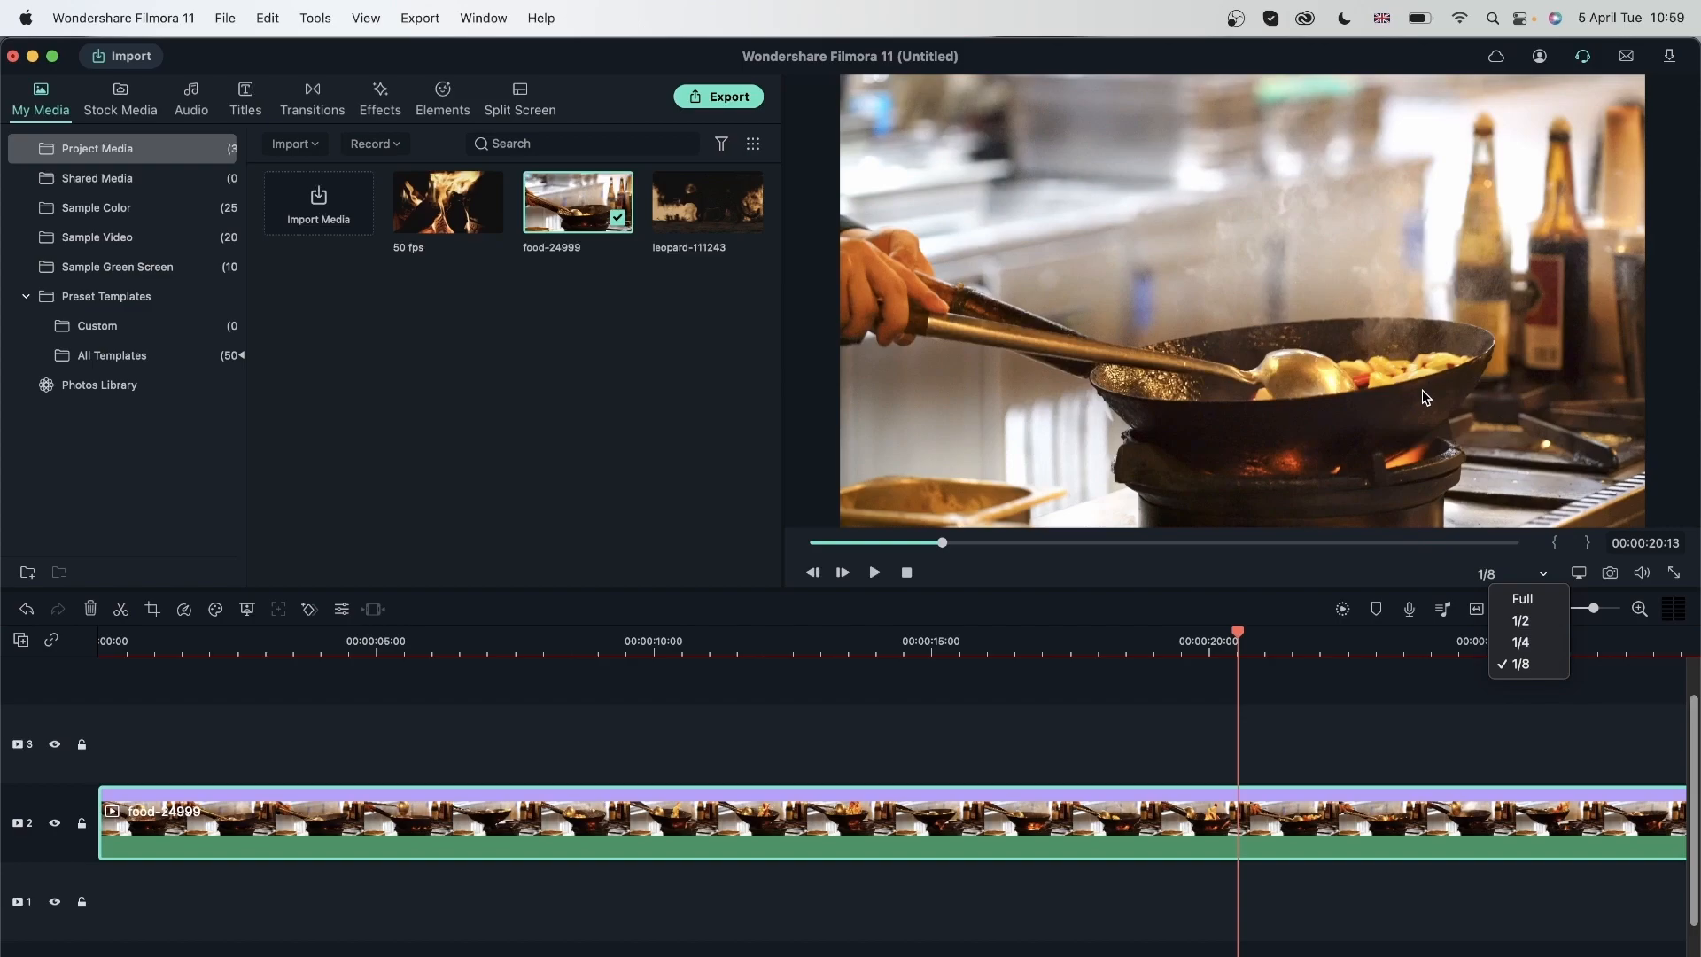
left_click(729, 626)
left_click(677, 634)
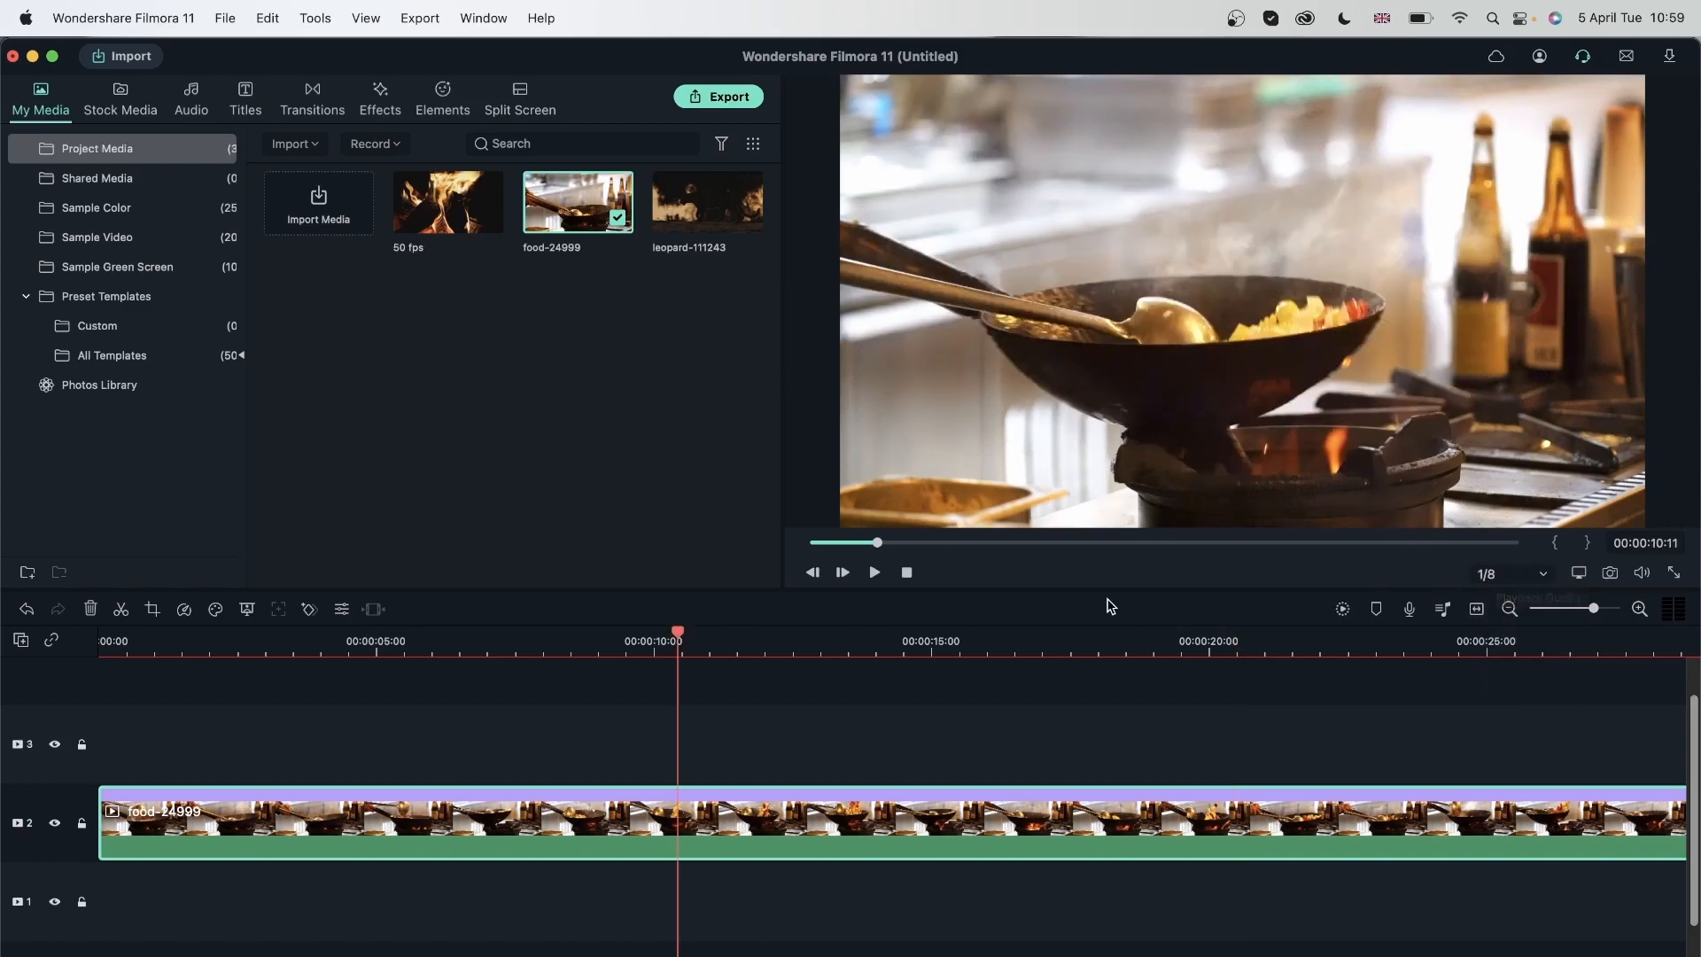
key("space")
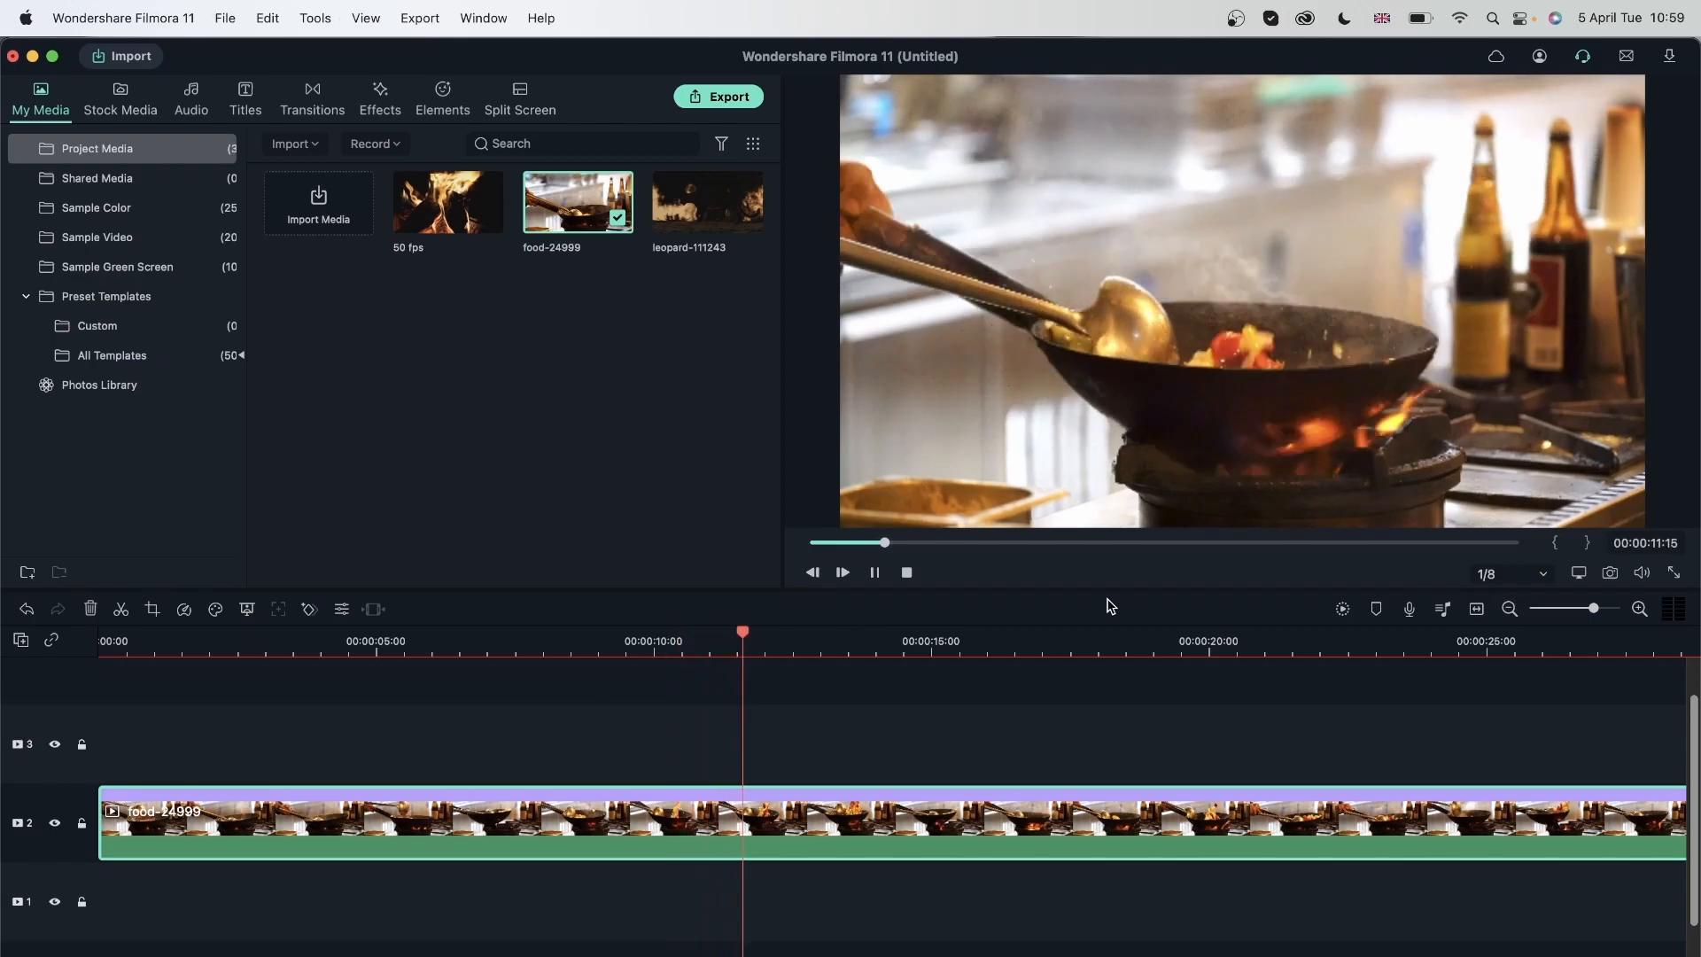
key("space")
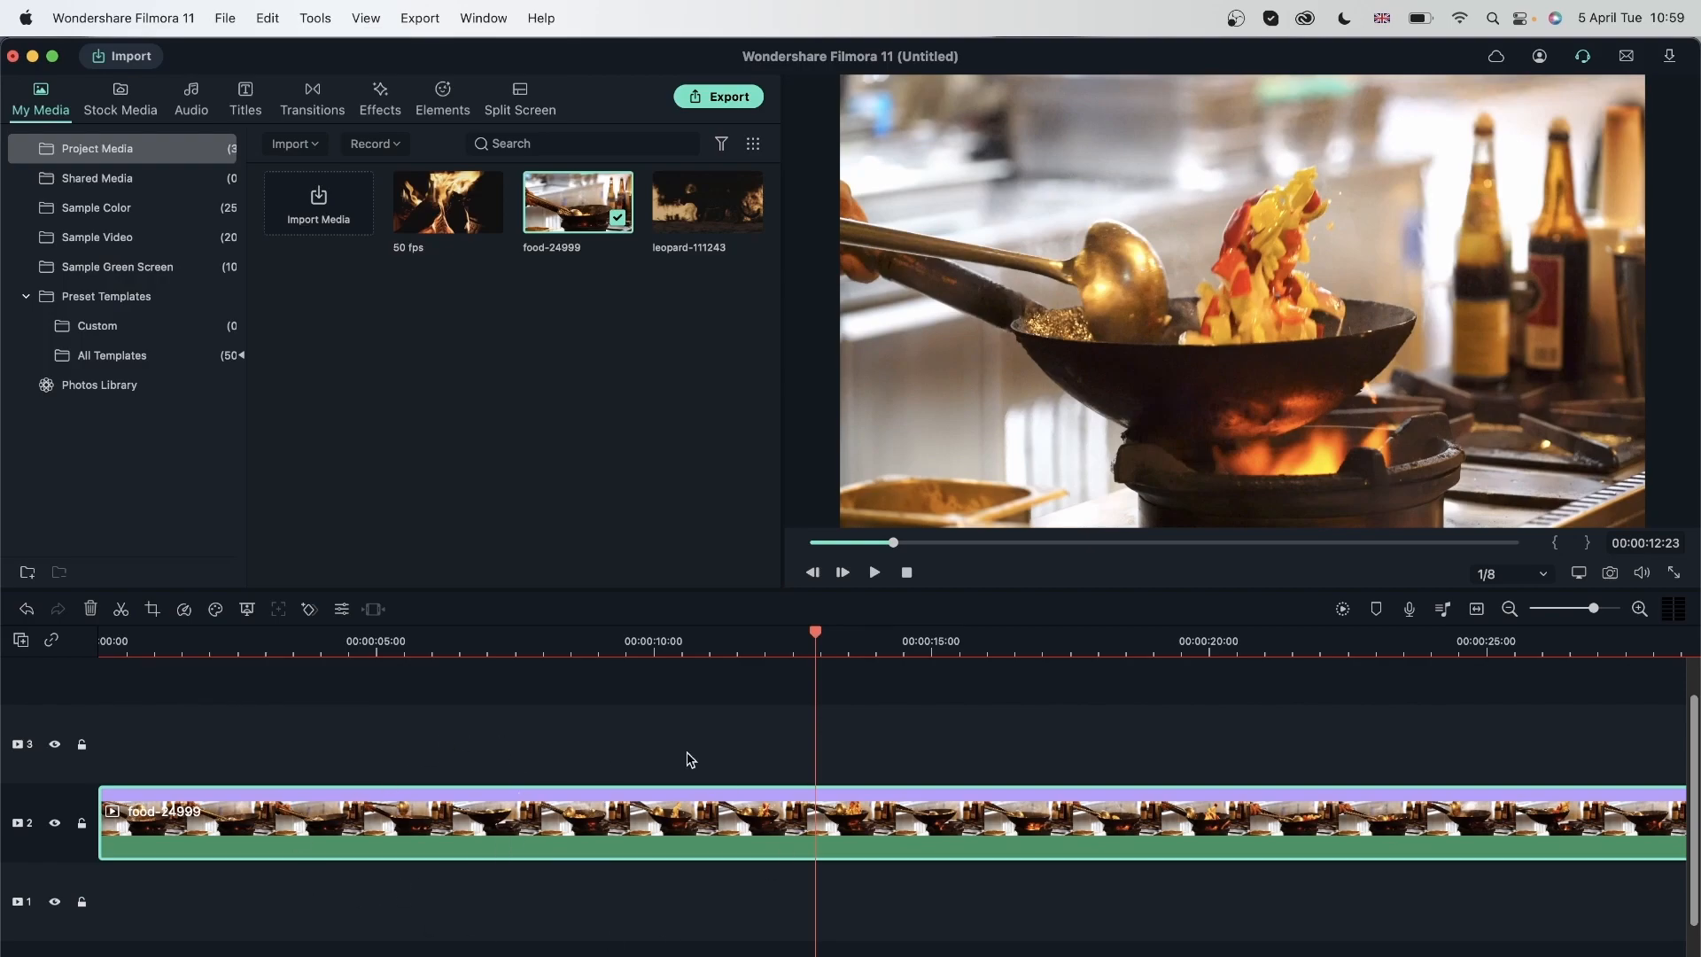
Render the timeline preview of the slowed food-24999 clip and place the playhead at about 9 seconds
left_click(1343, 609)
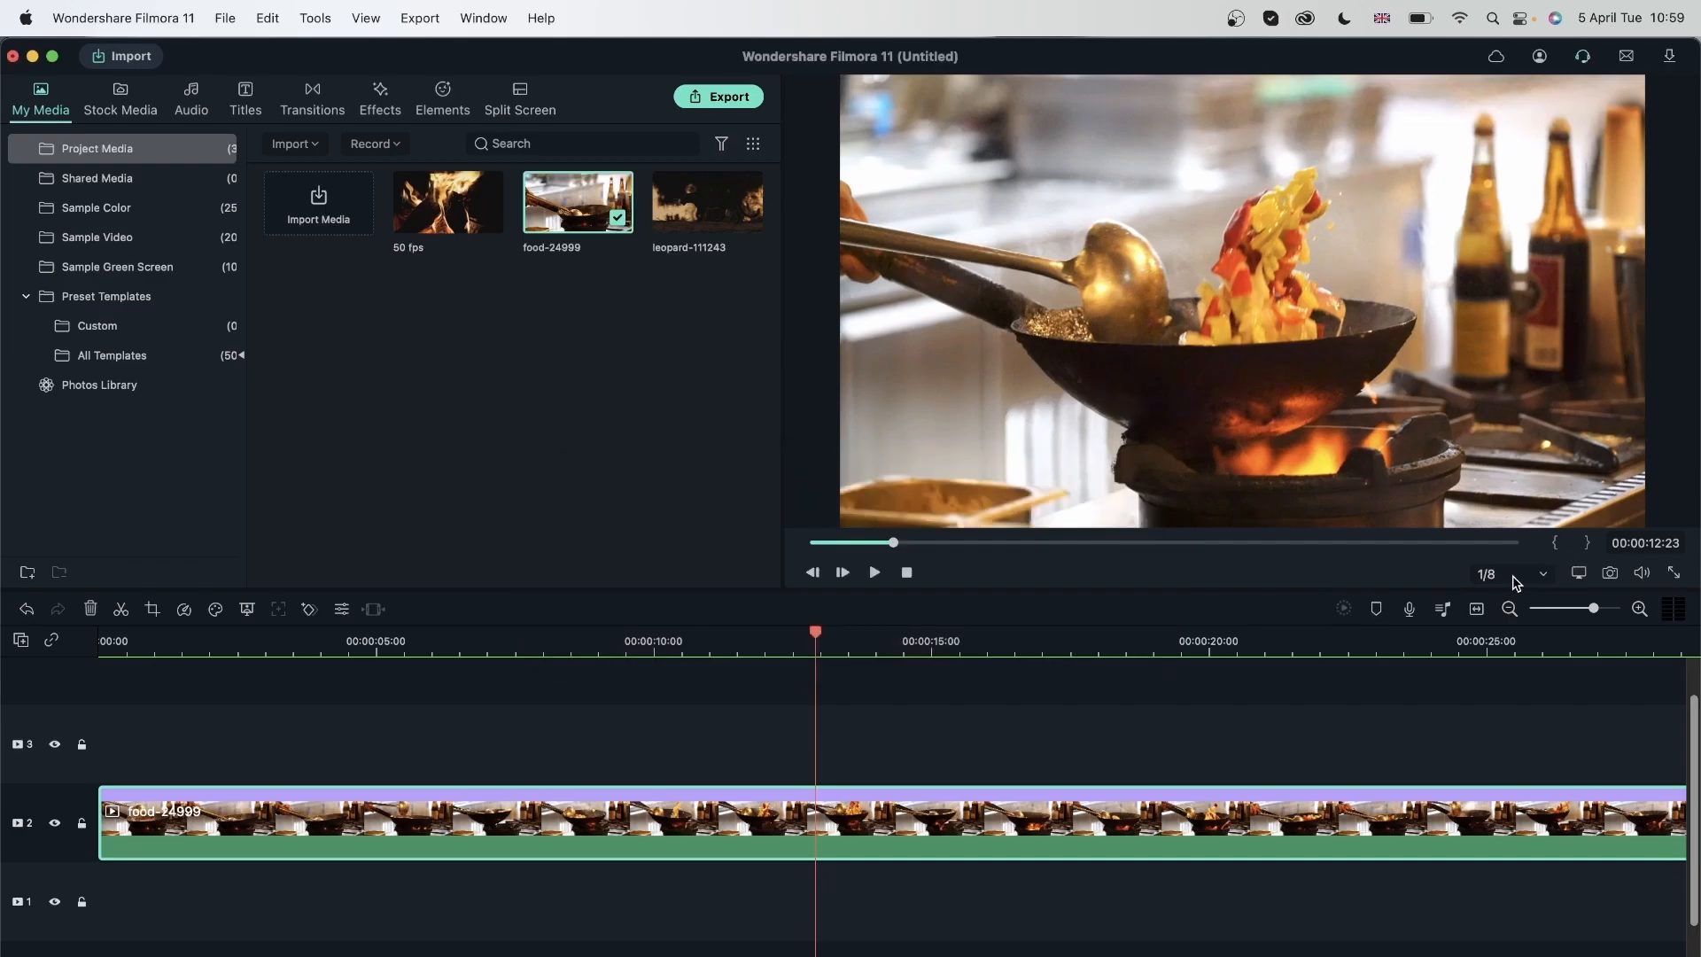
left_click(1514, 577)
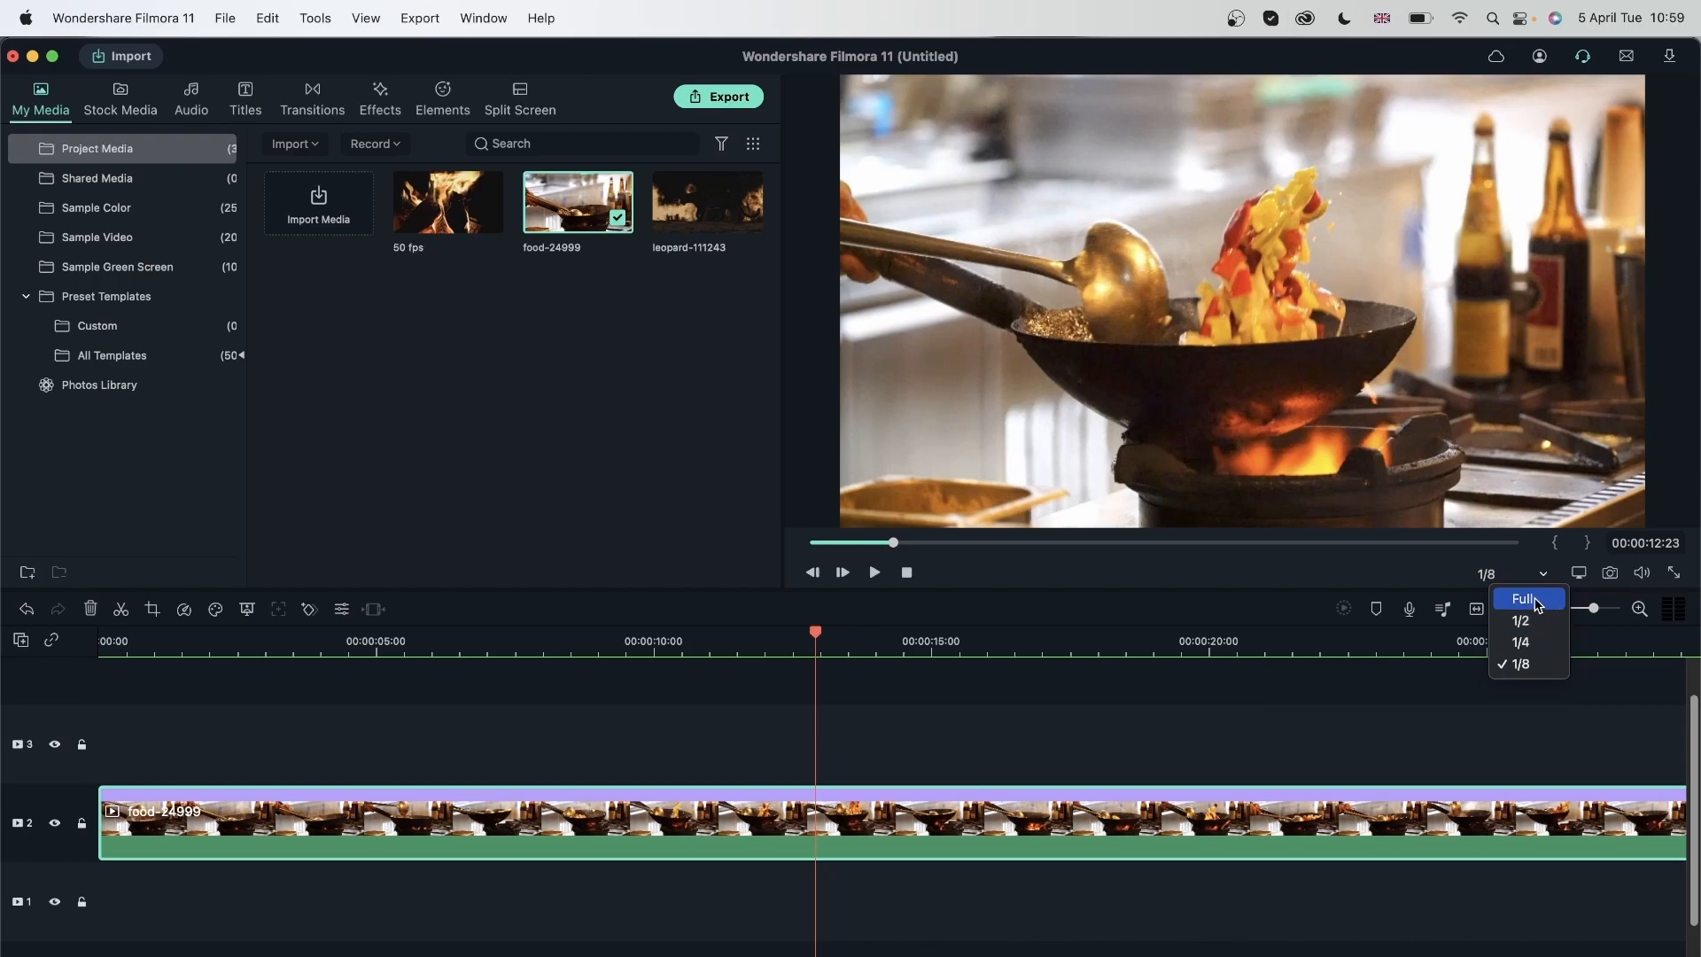
left_click(638, 752)
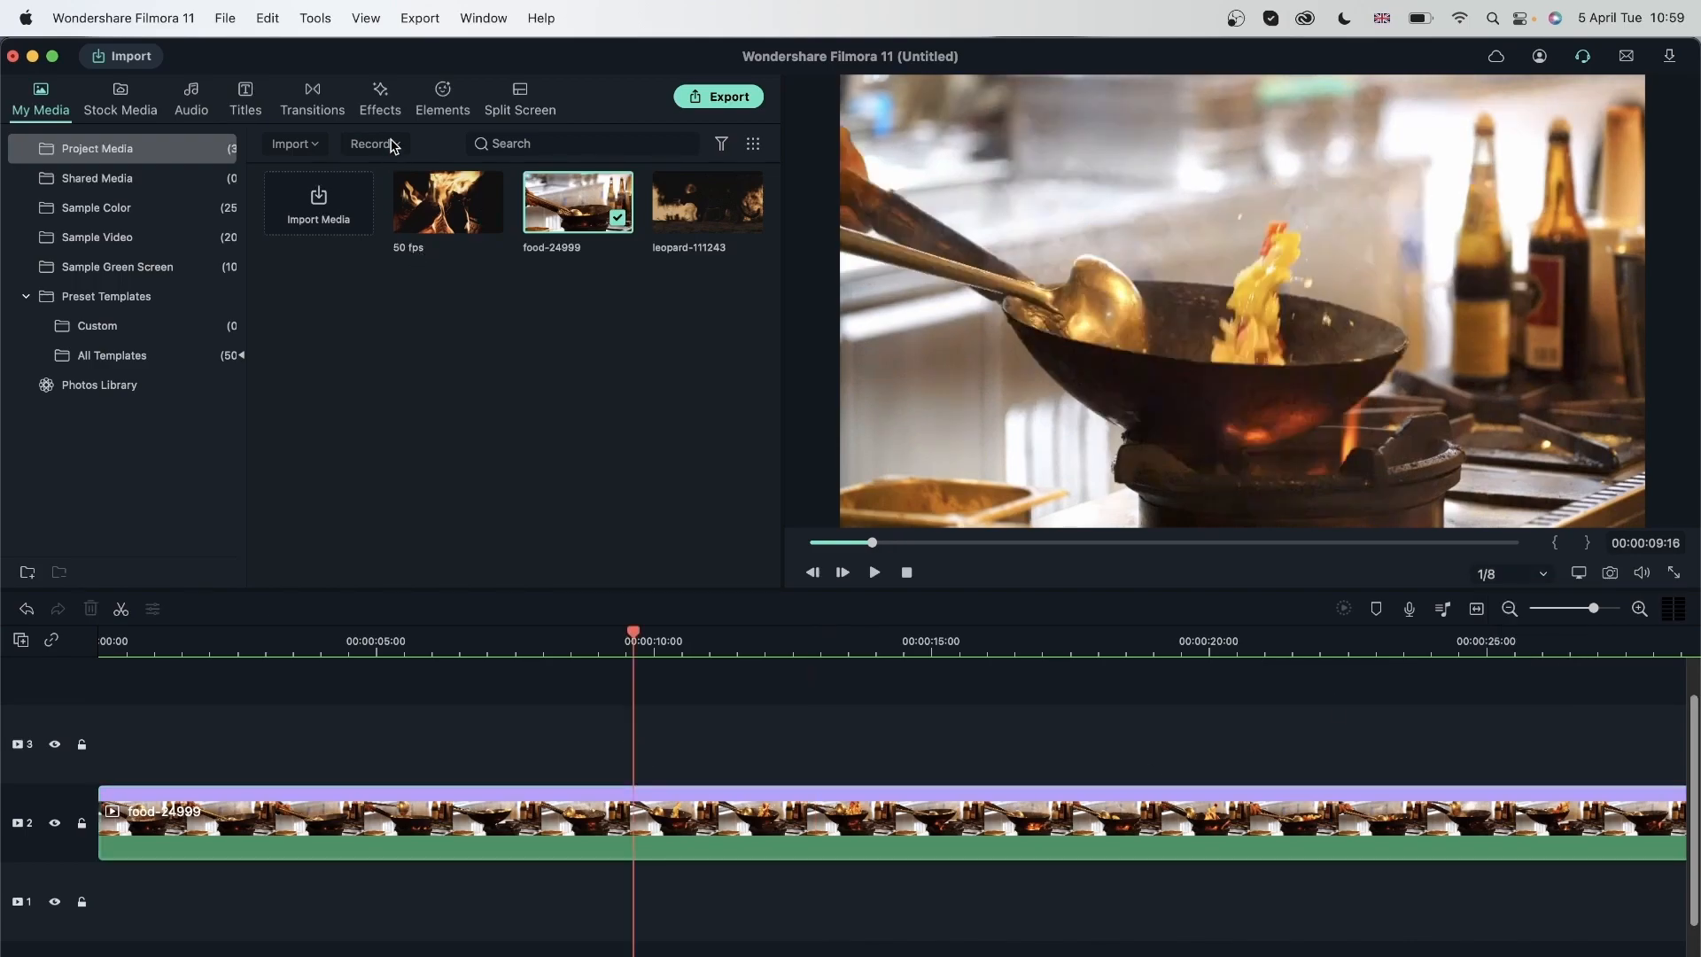
Apply the Cool Film preset to the food-24999 clip with Advanced Color Tuning
left_click(379, 102)
left_click(333, 830)
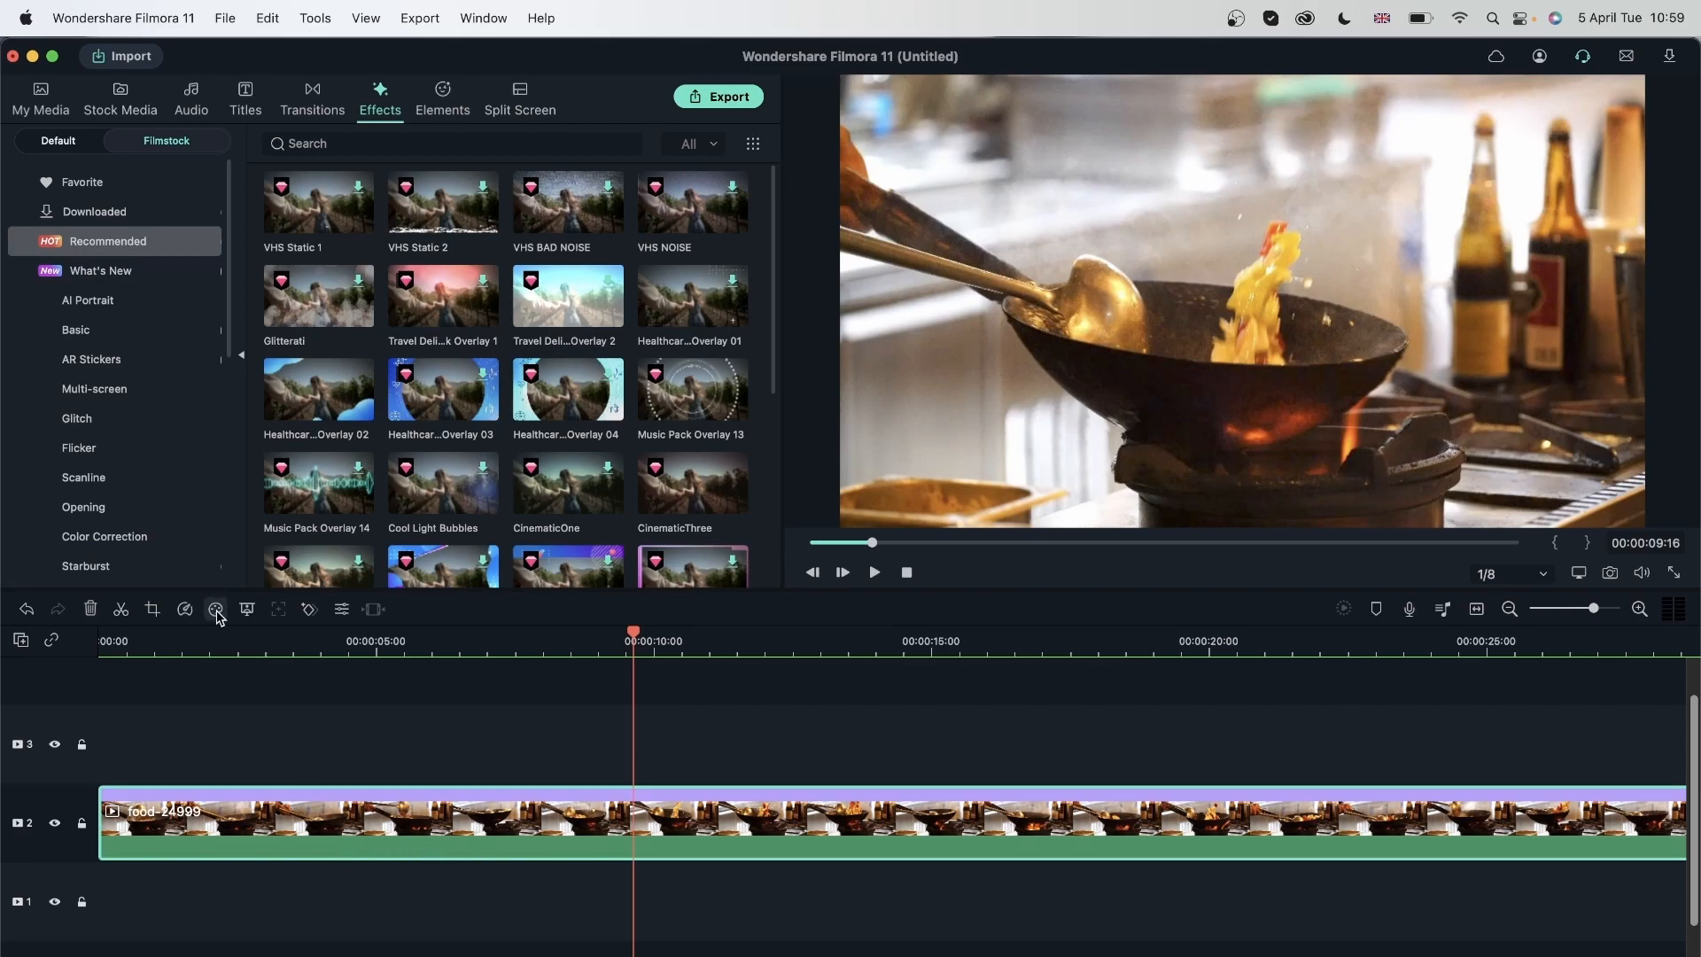
key("super+e")
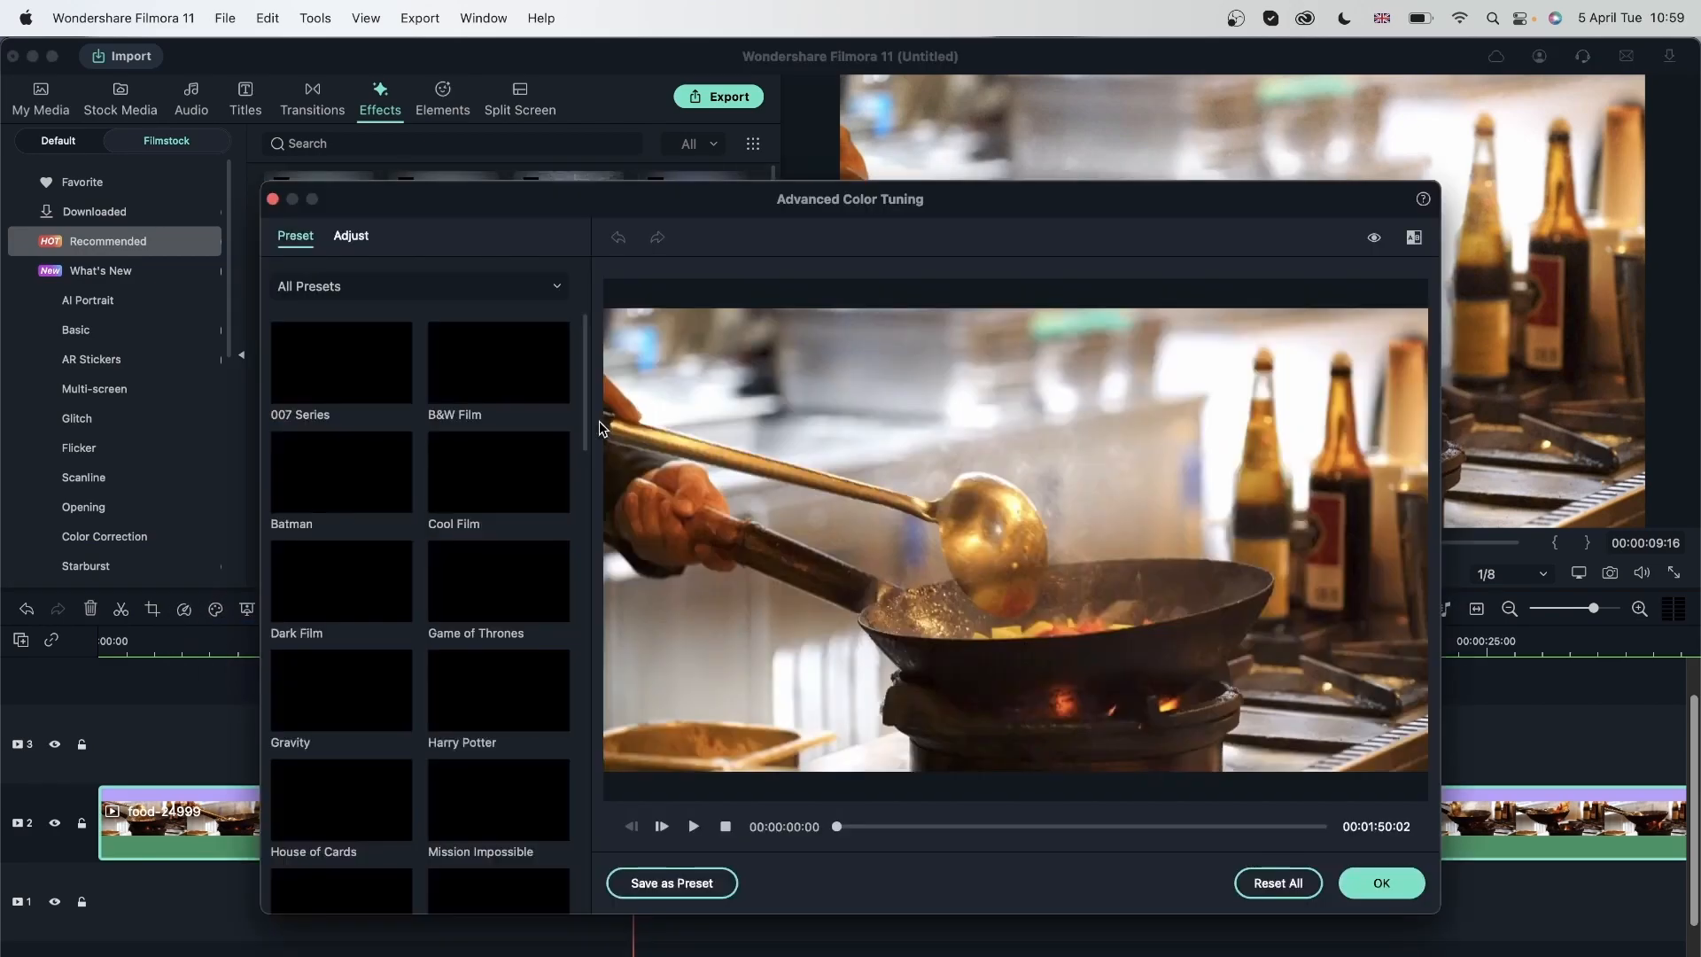
left_click(498, 474)
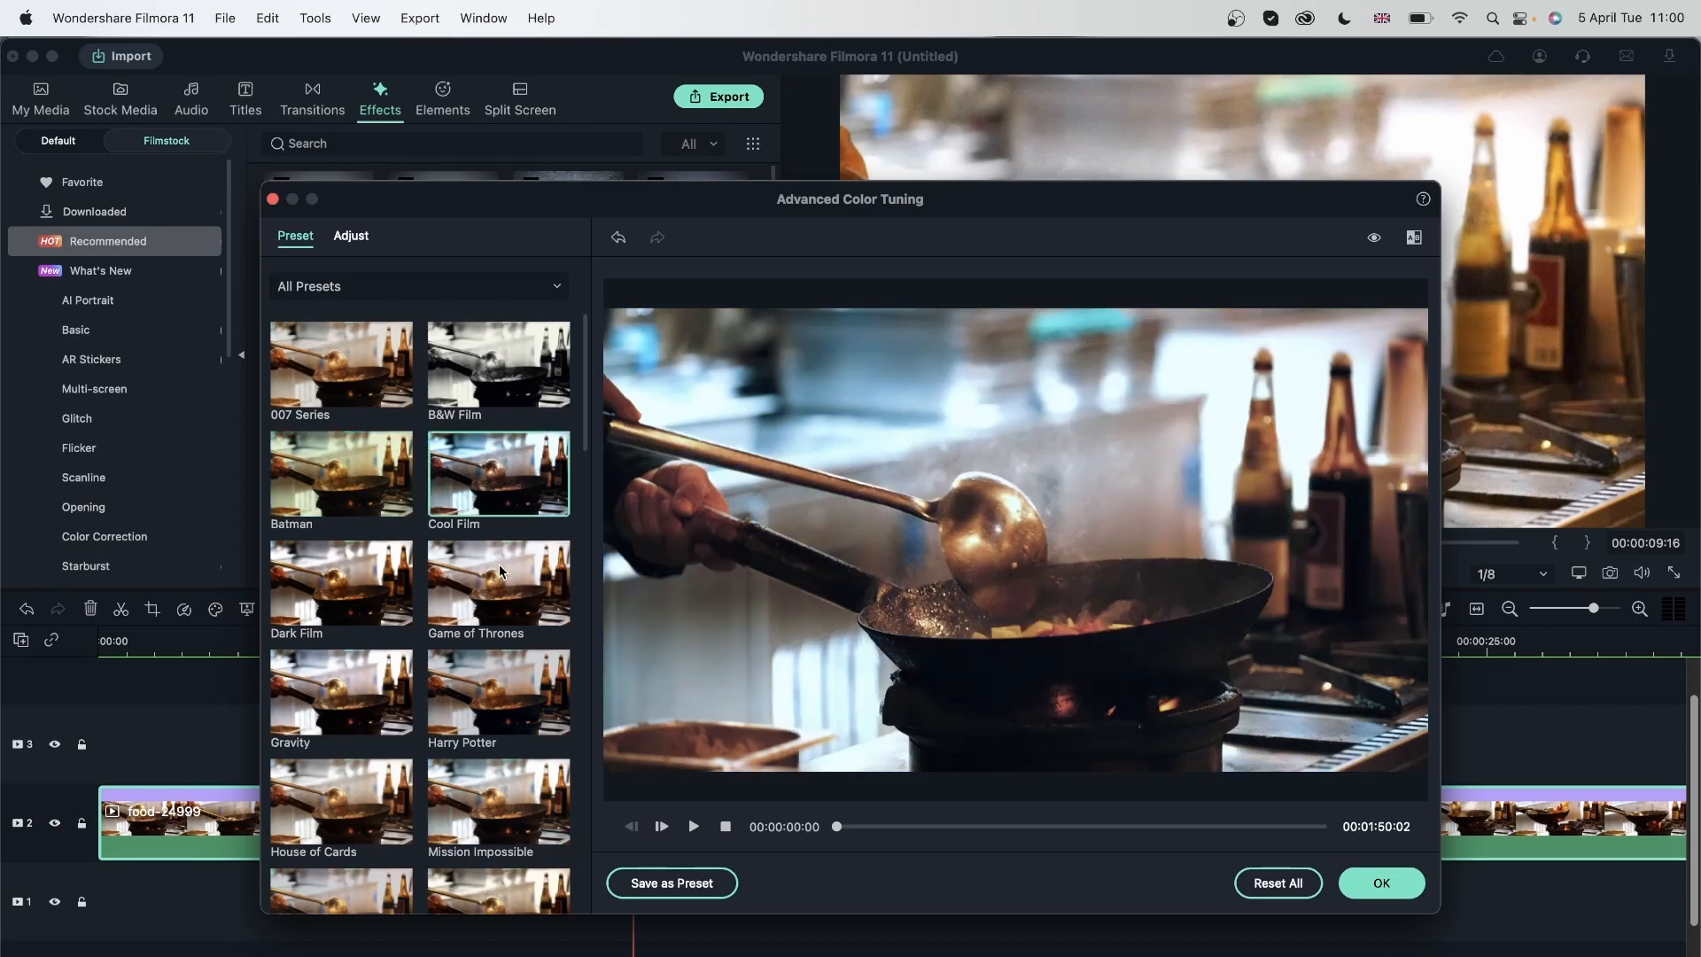
left_click(1399, 890)
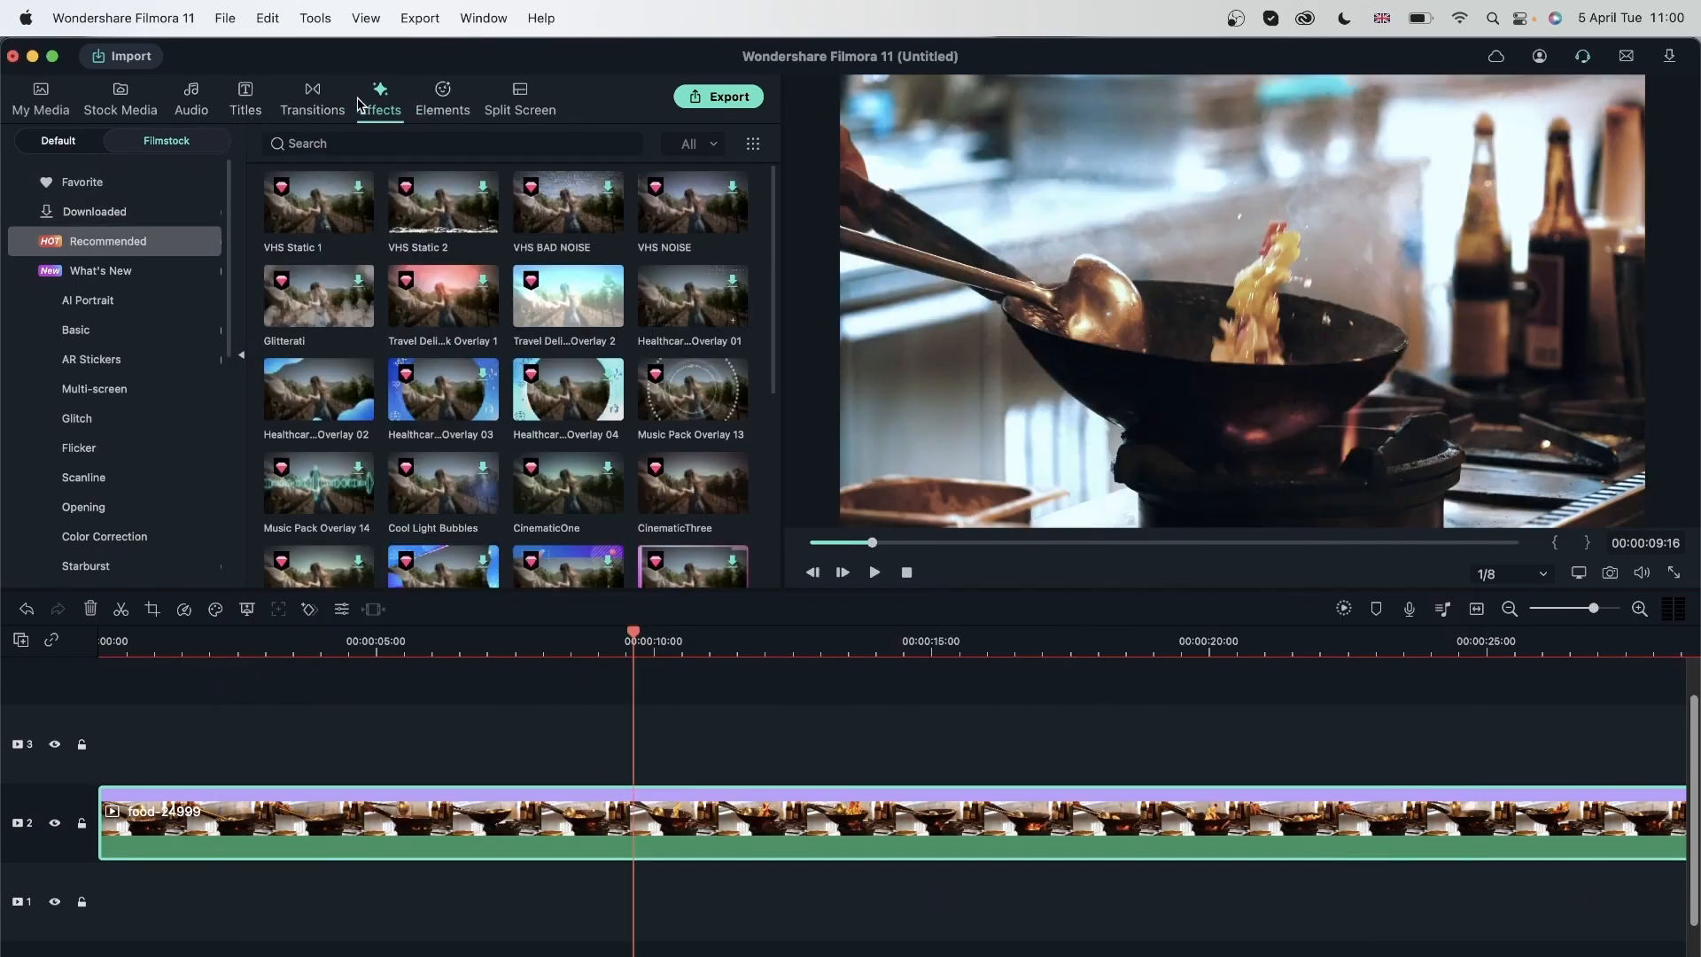
Add the September filter from the default Night Life filters to track 3, starting at about 7 seconds above the food-24999 clip
scroll(163, 361, "down", 10)
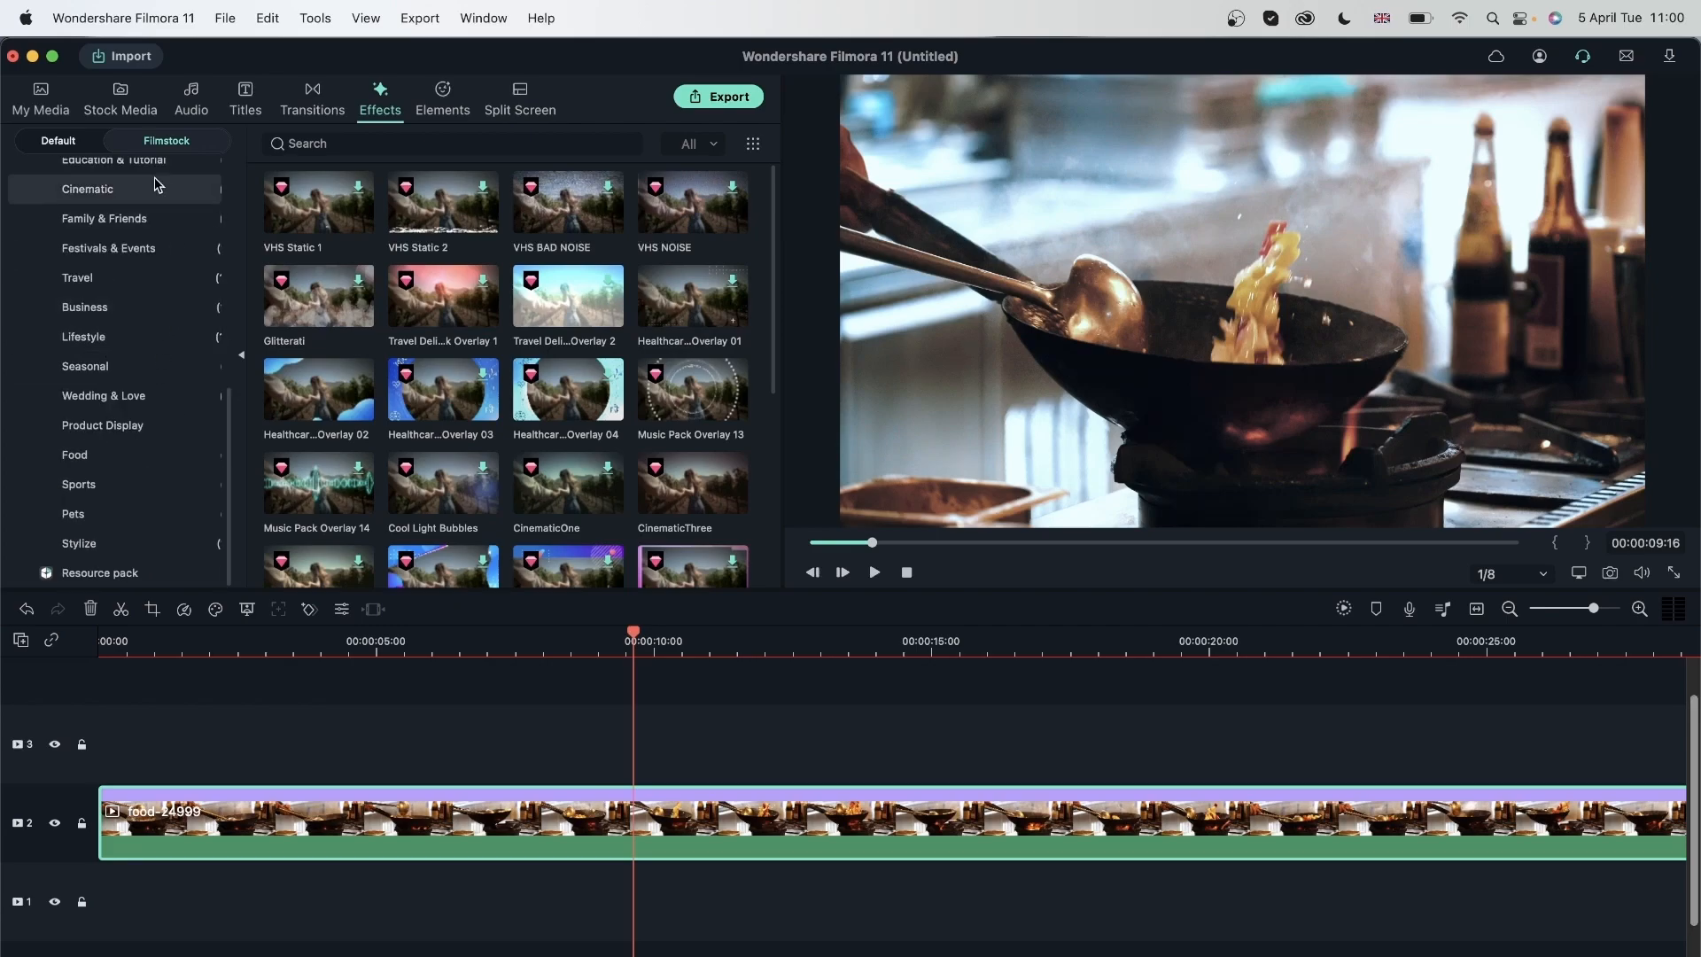
left_click(58, 140)
left_click(69, 248)
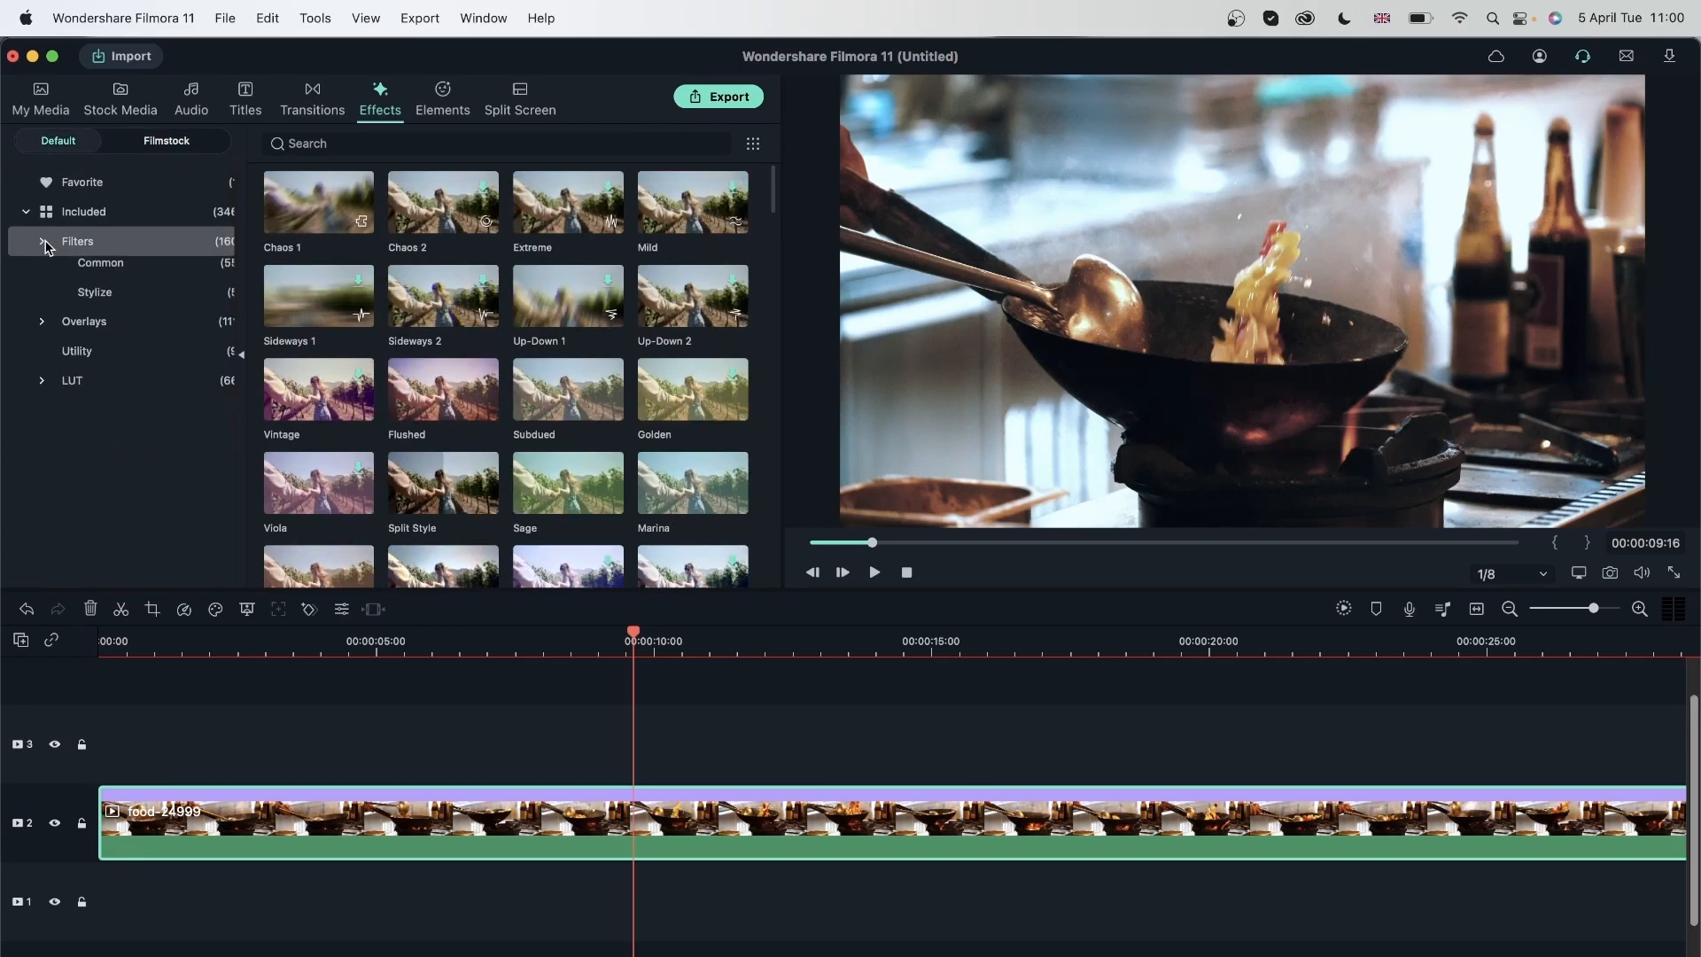
left_click(135, 331)
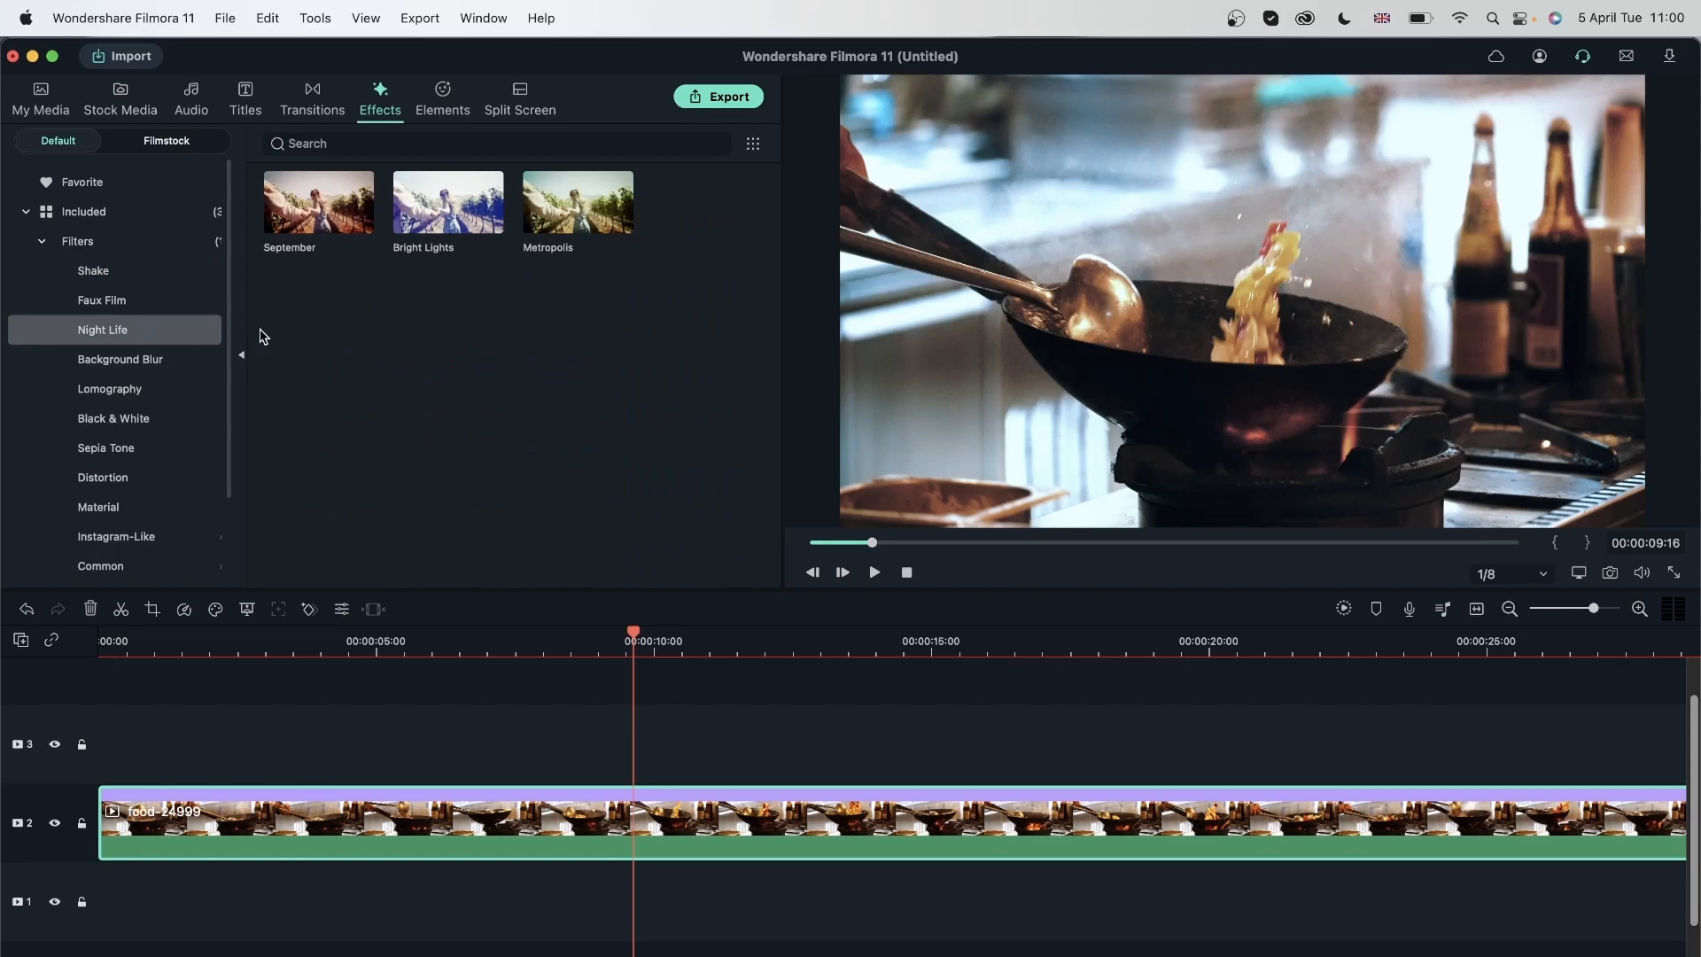
left_click_drag(337, 209, 473, 752)
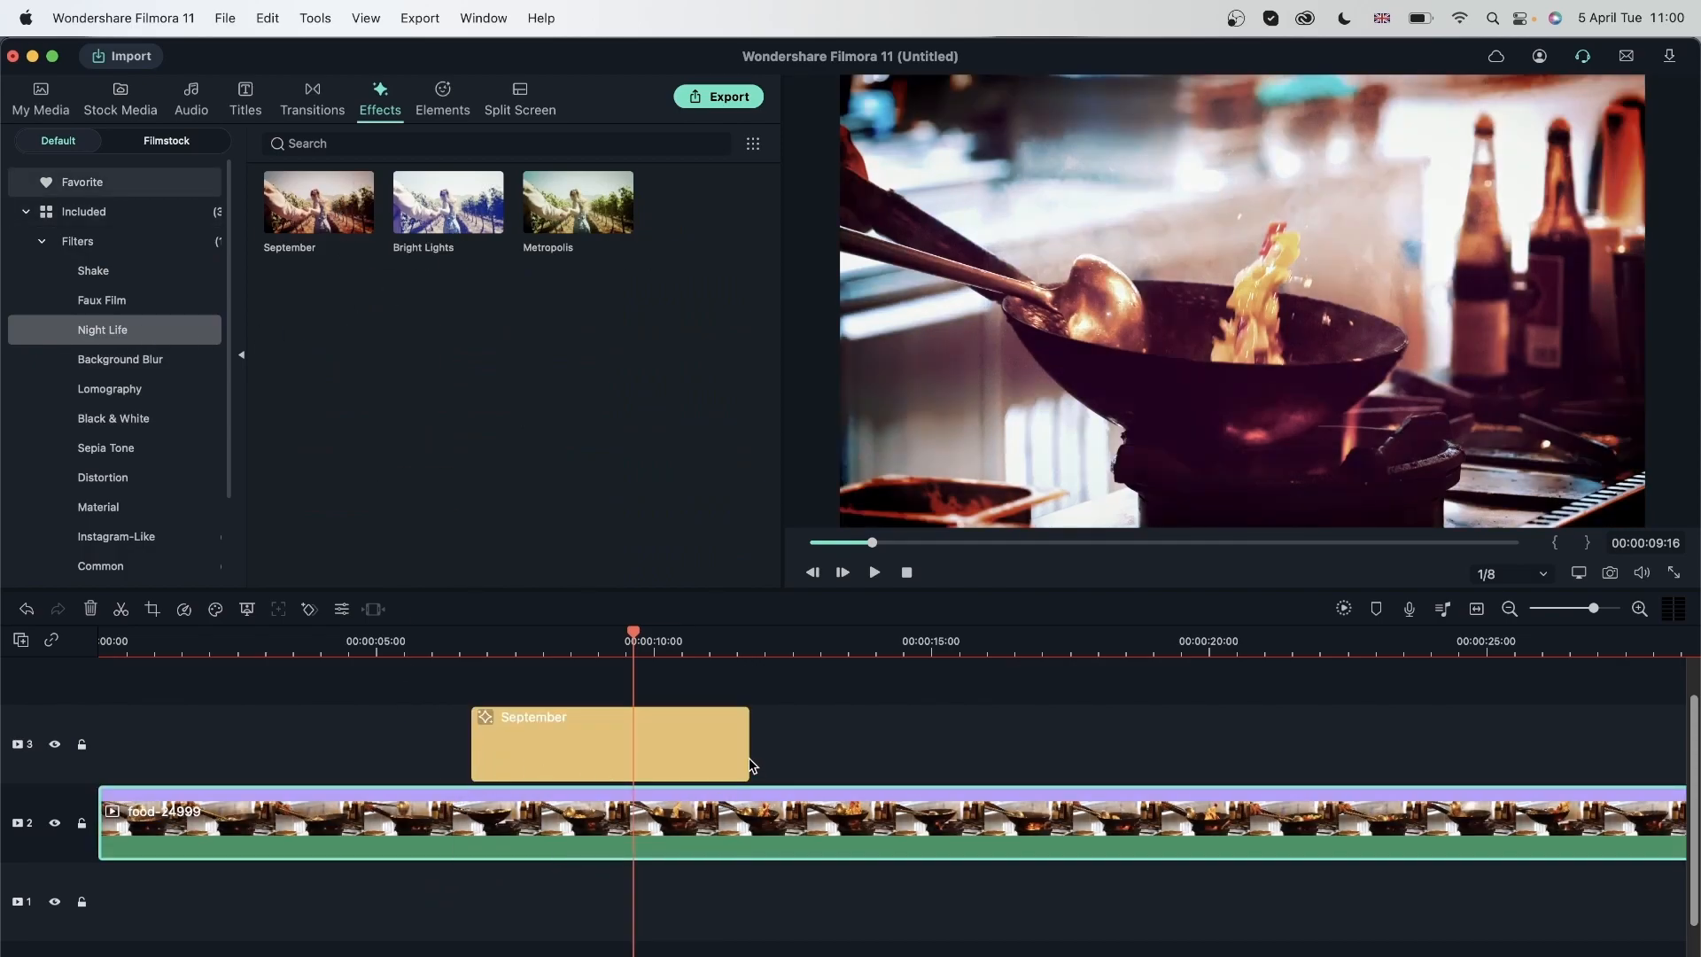
Extend the September filter on track 3 so it spans from about 0.6 to about 27 seconds
left_click_drag(749, 758, 1608, 760)
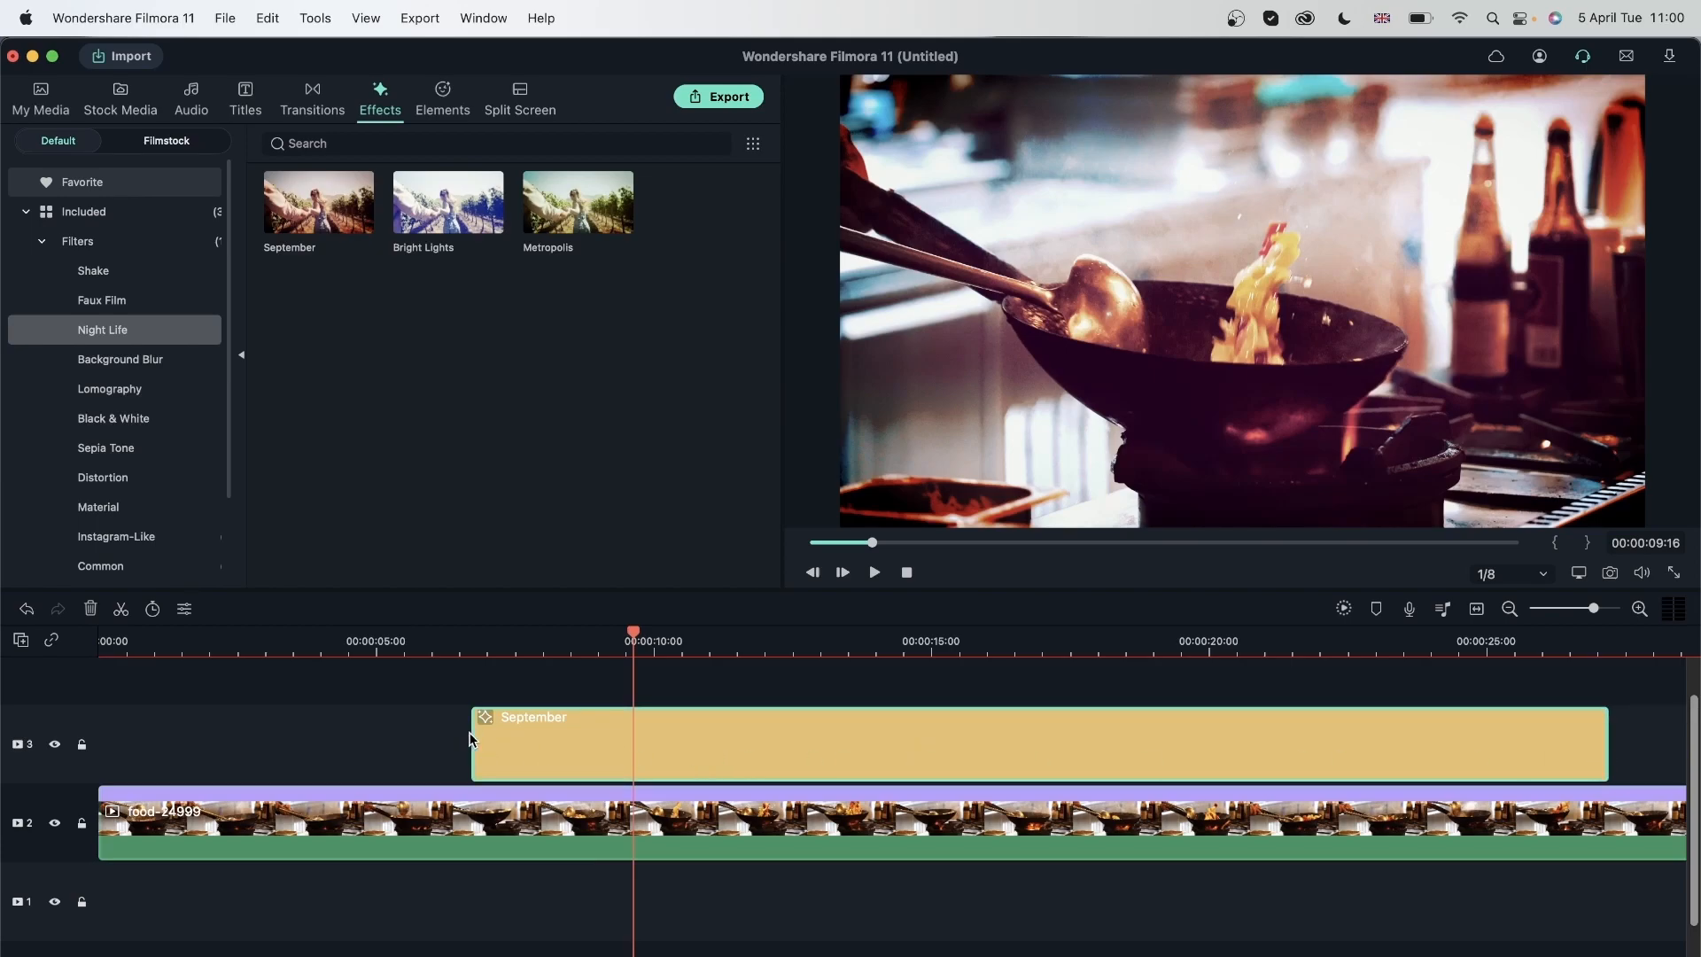
left_click_drag(471, 734, 133, 735)
Play the filtered, slowed clip from about 5 seconds at the 1/8 playback quality and stop near 19 seconds
left_click(365, 649)
left_click(1508, 577)
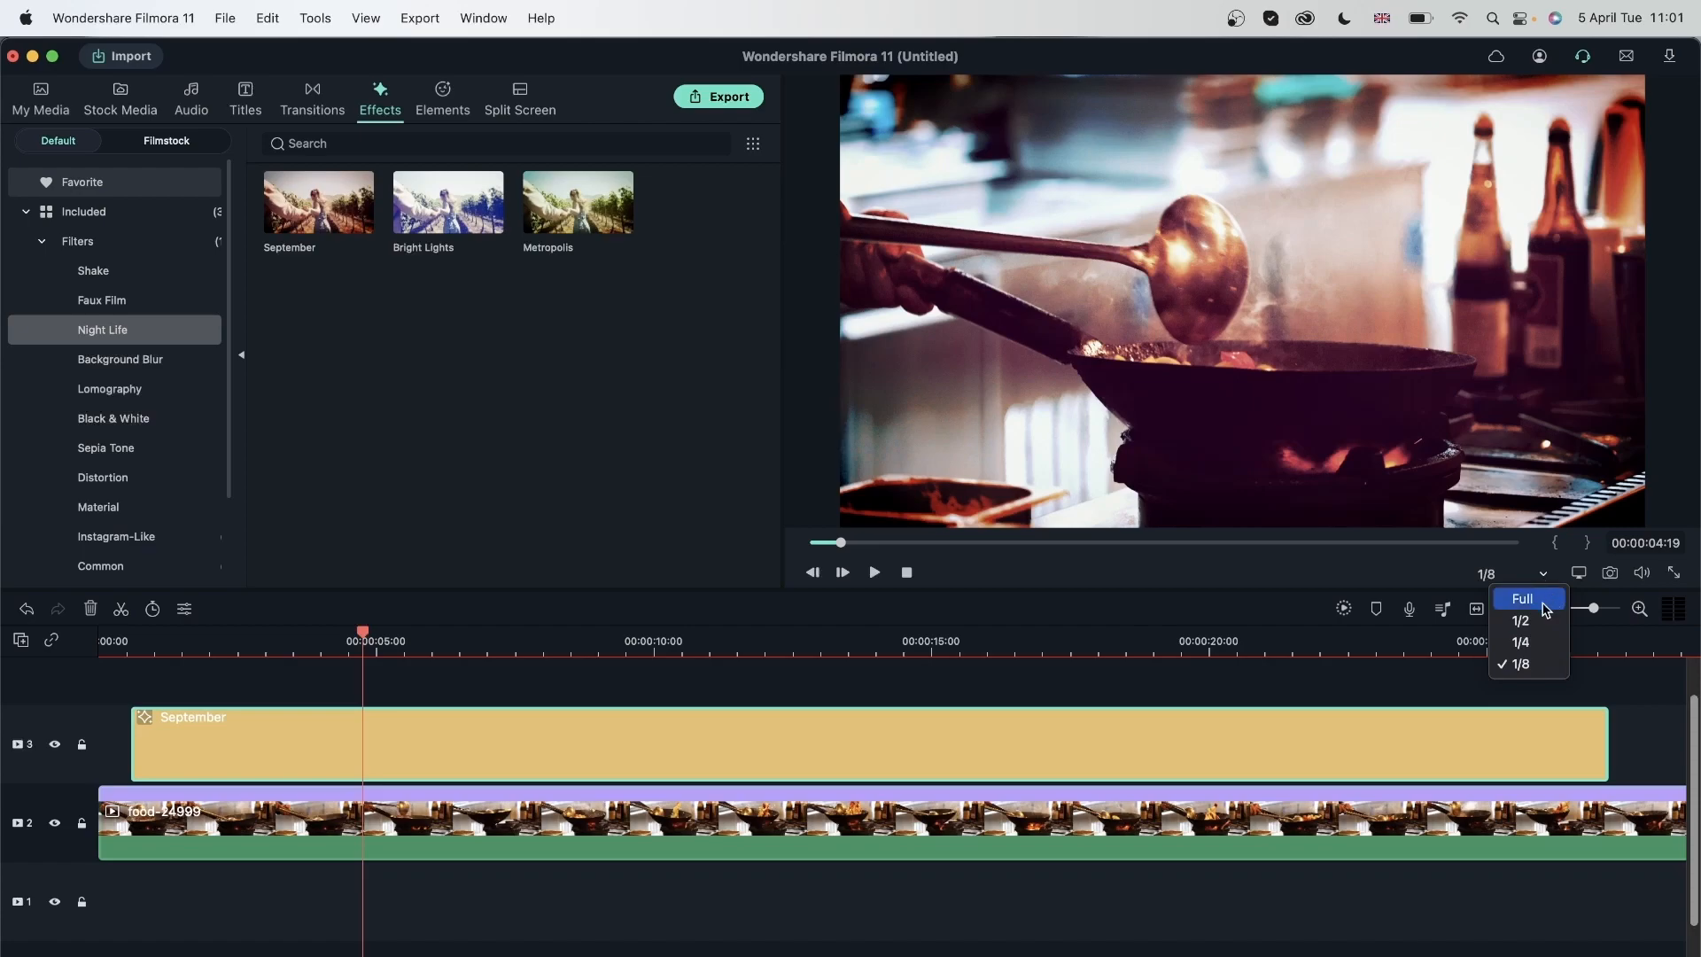
left_click(1398, 582)
key("super+f")
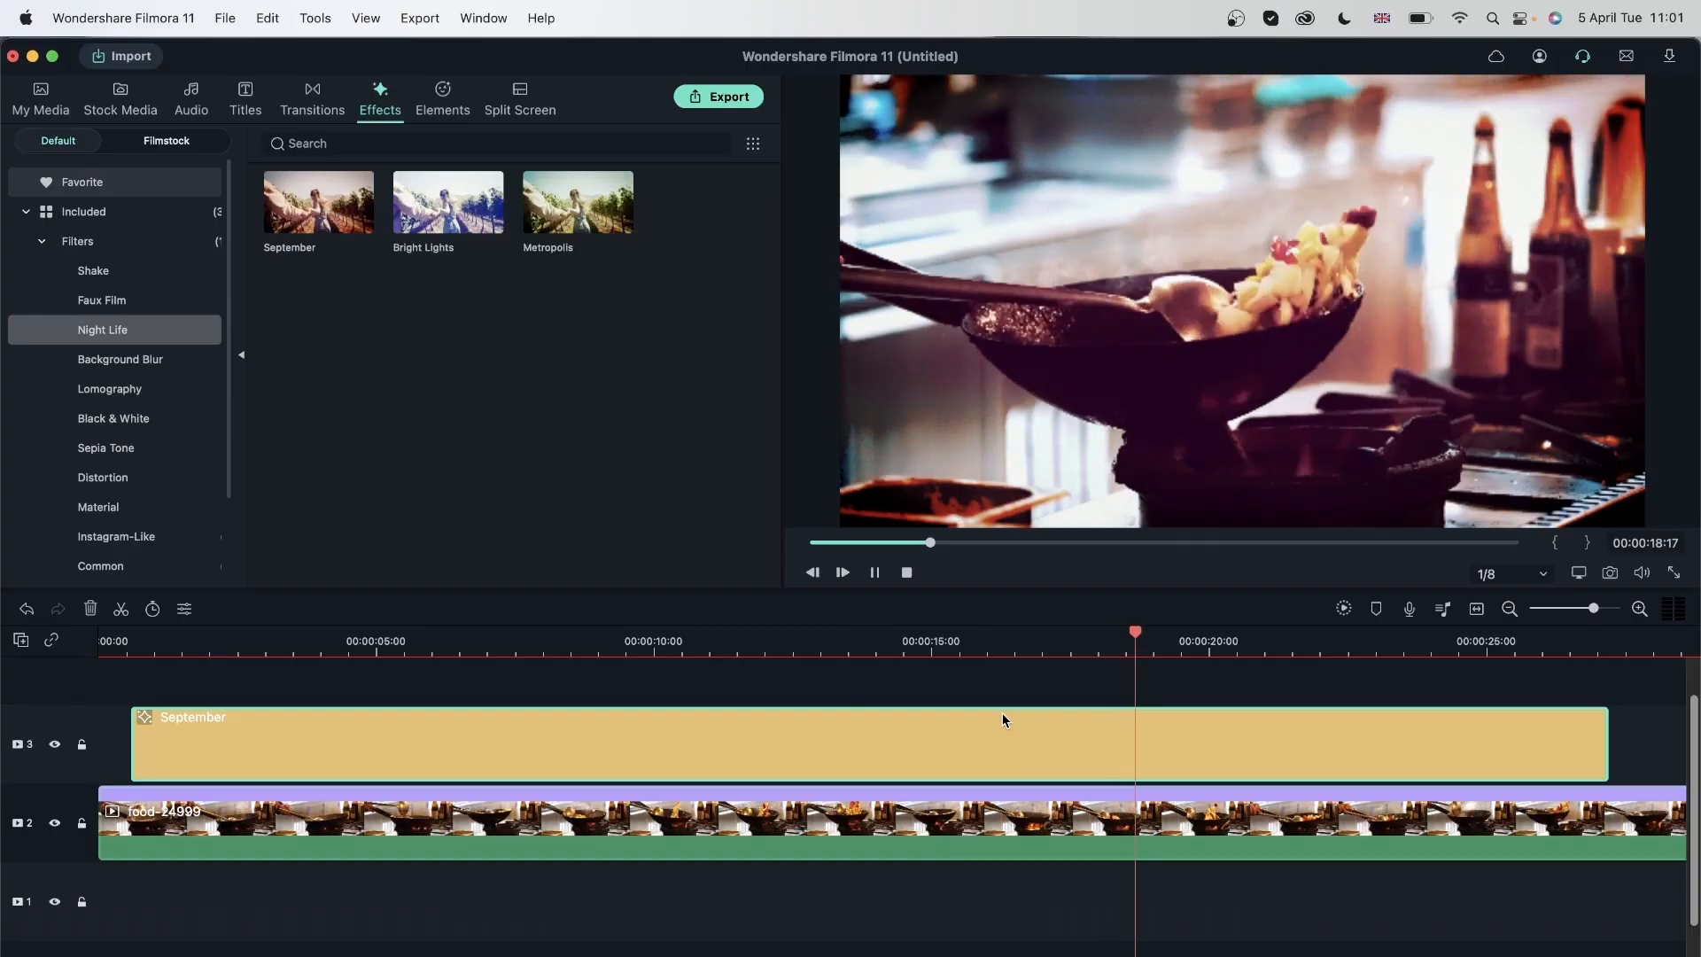
key("space")
Reset the food-24999 clip to normal speed and render the timeline preview
left_click(877, 889)
left_click(844, 819)
left_click(184, 609)
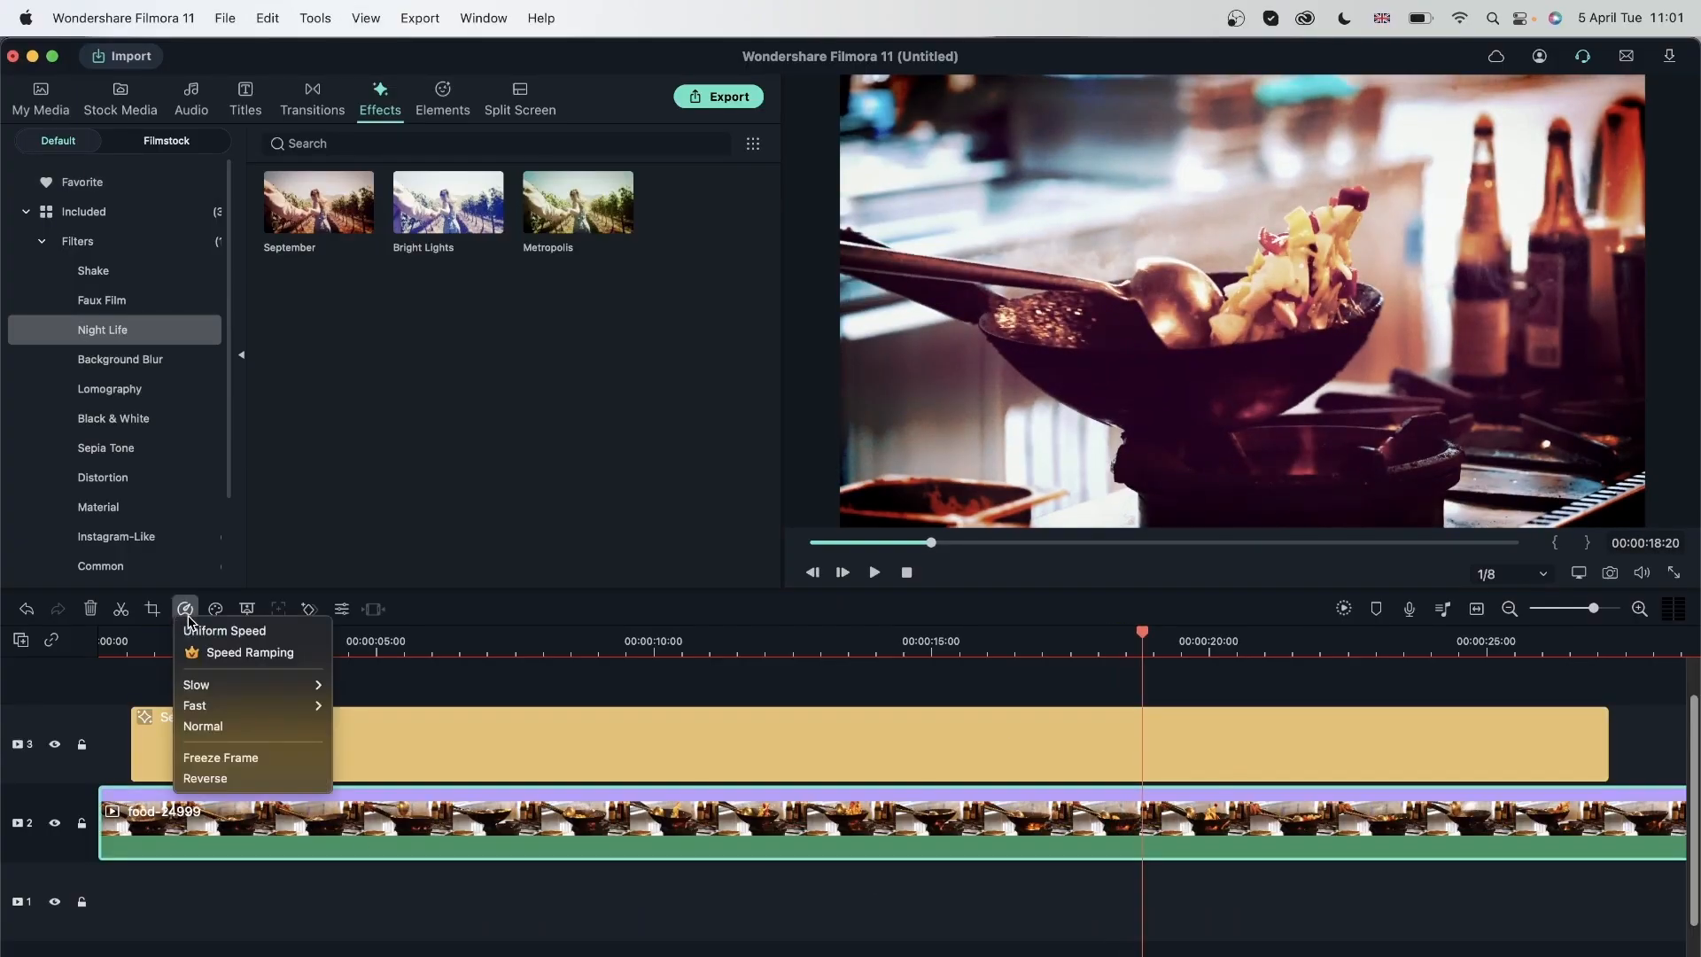
left_click(215, 722)
left_click(1344, 609)
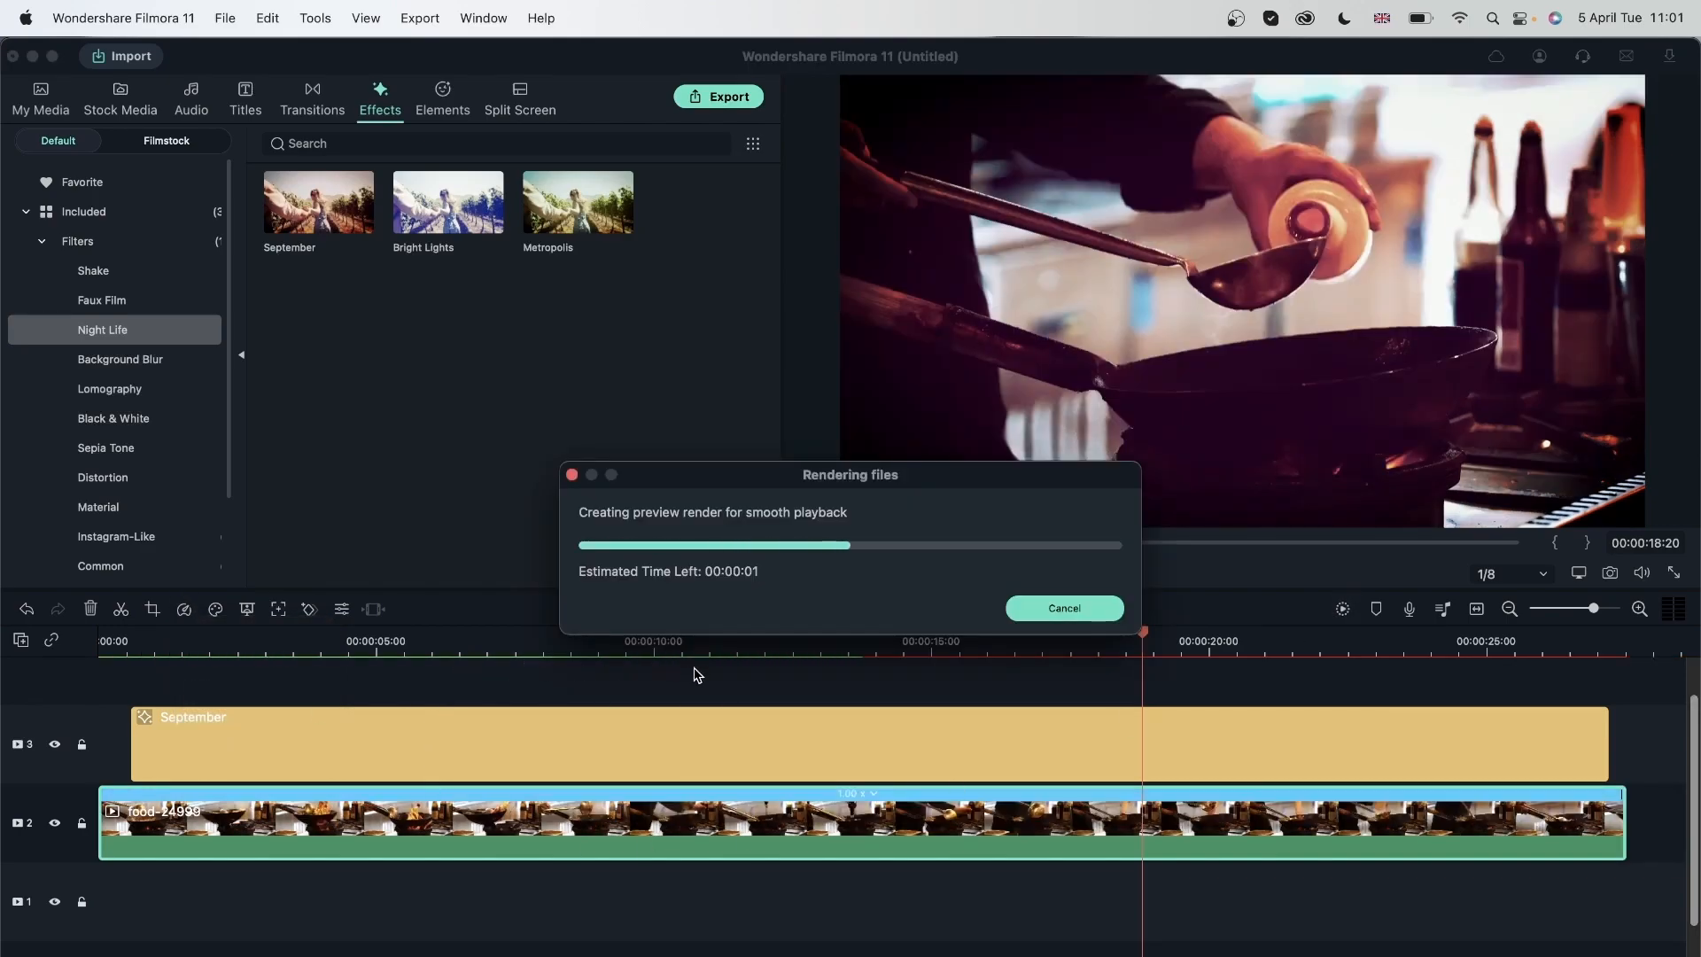
Play the rendered clip from about 2 seconds and set the playback quality to Full
left_click(219, 643)
key("space")
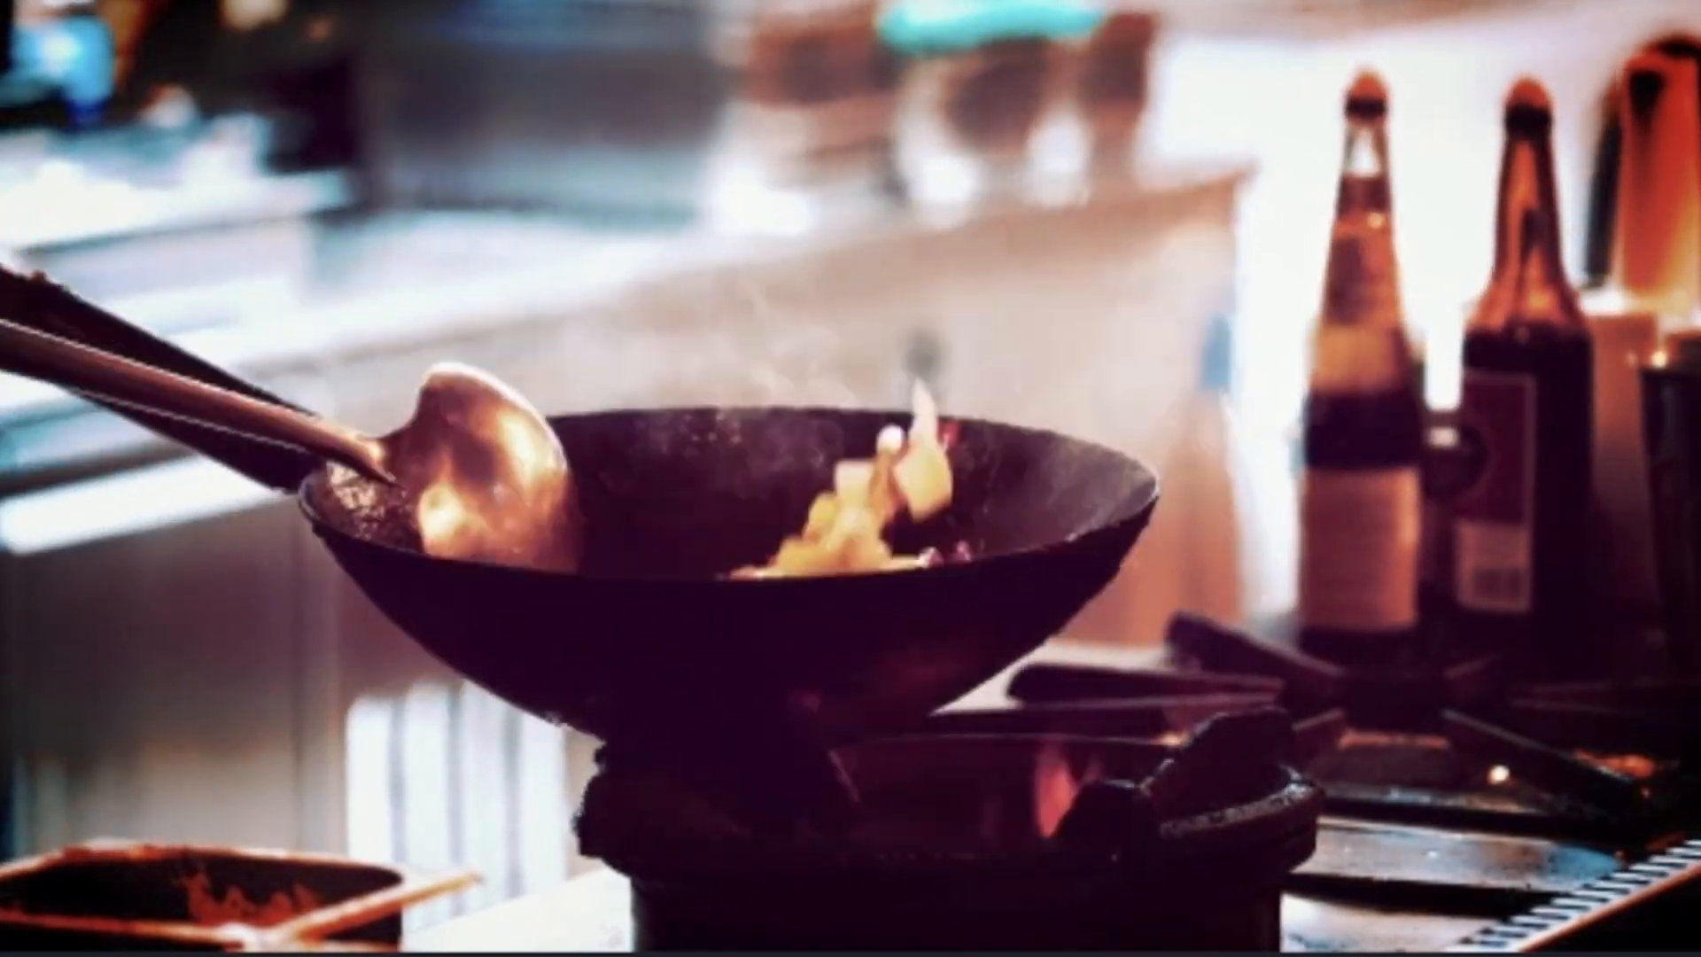
key("space")
left_click(1533, 575)
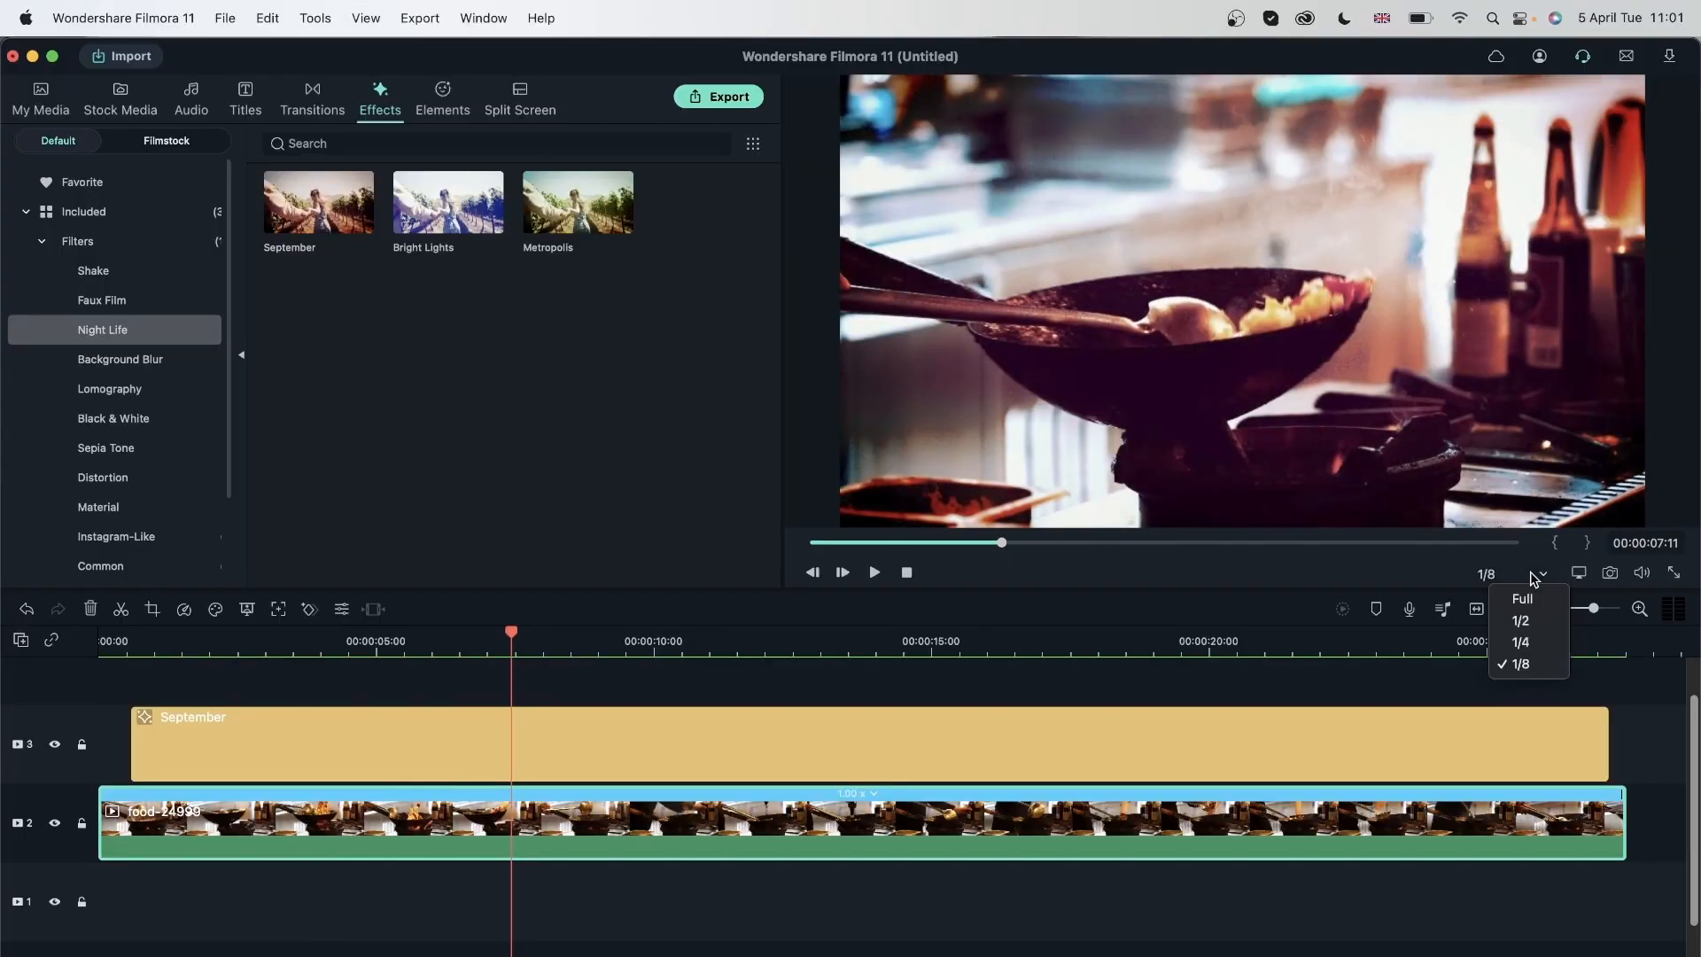
left_click(1530, 604)
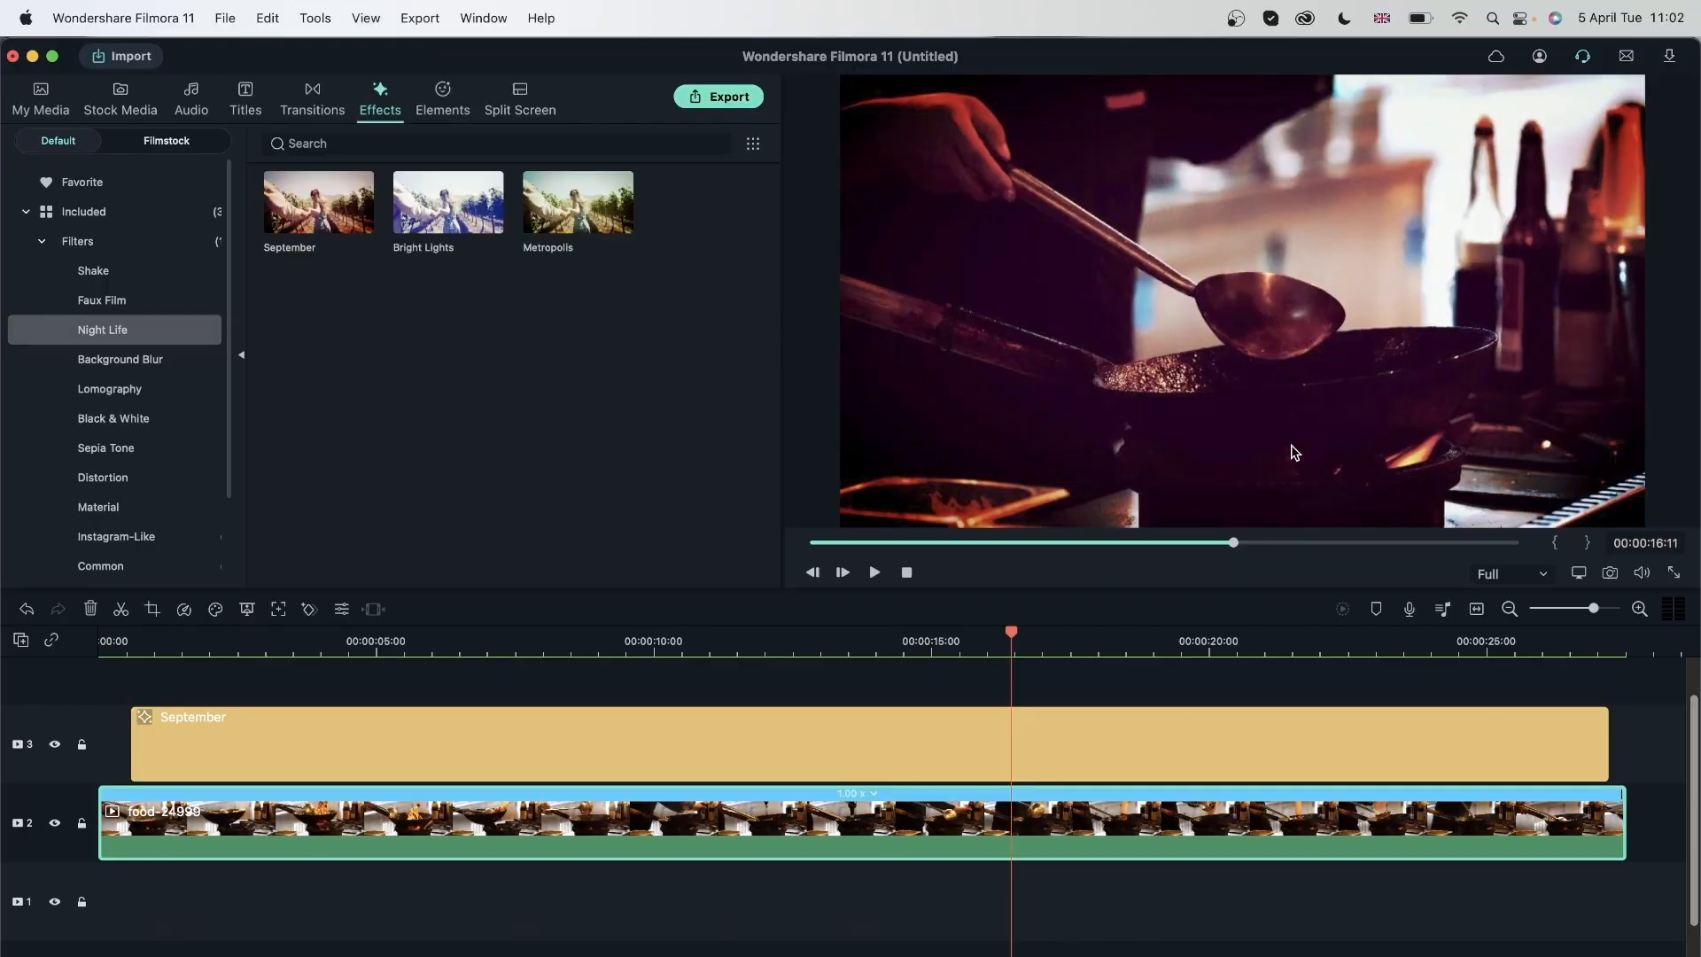
left_click(1409, 932)
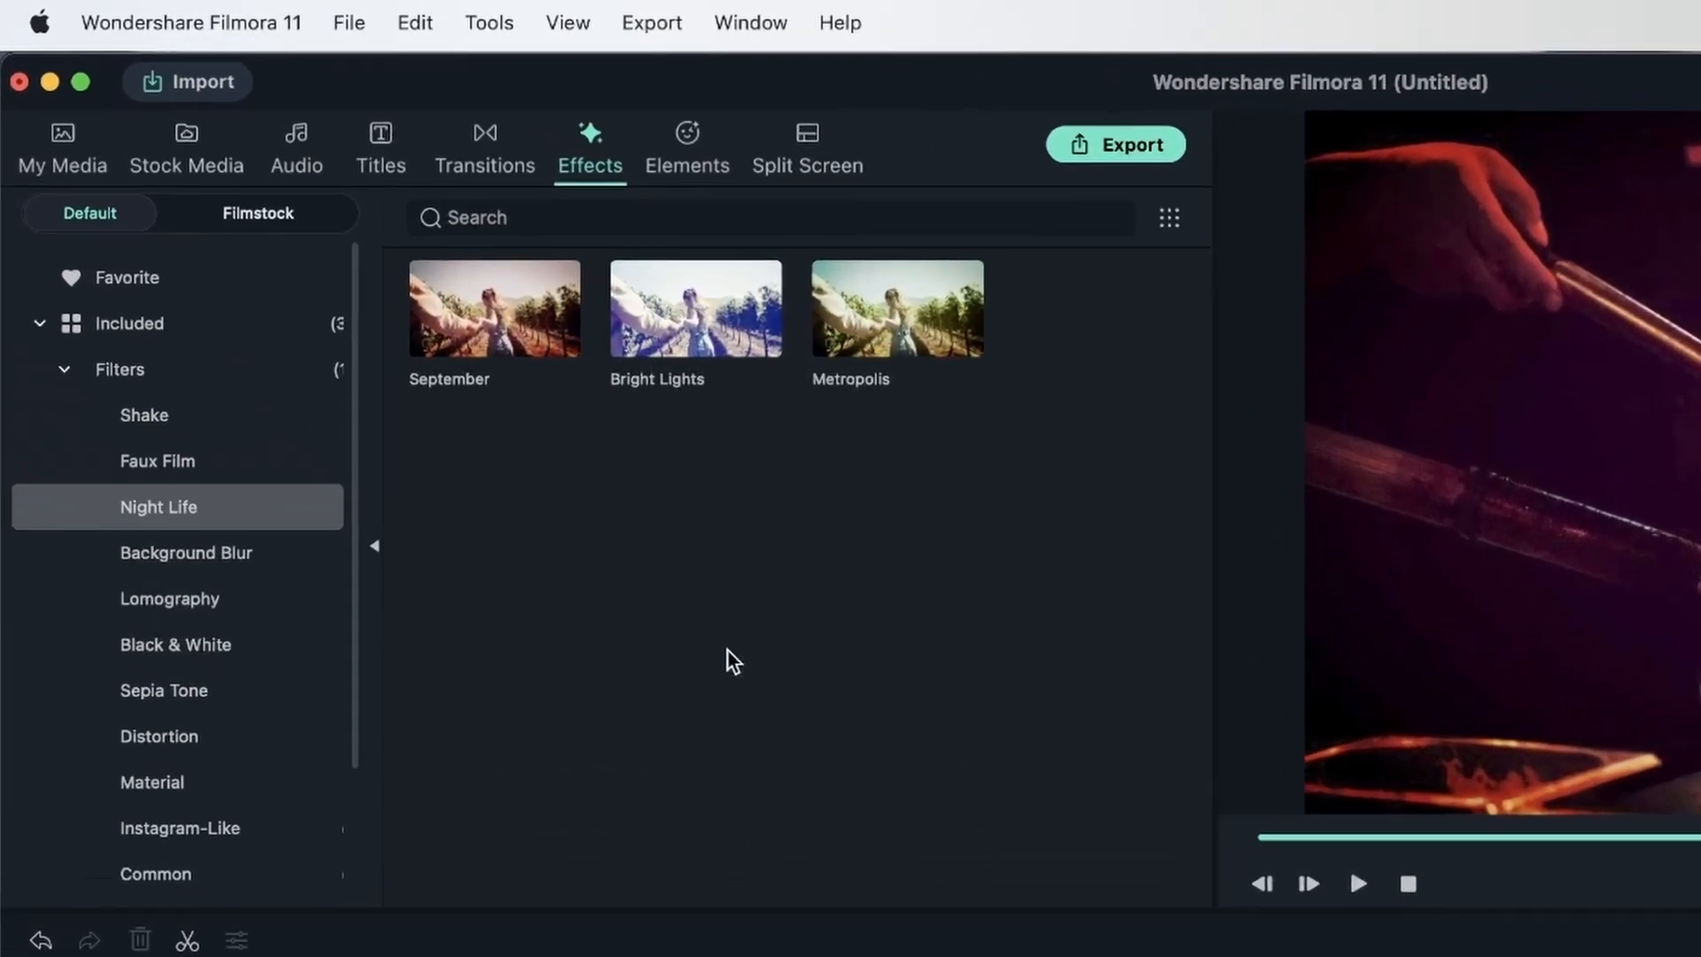
Open the Preferences and look through the Folder Path, Editing and General settings, including the Appearance options
left_click(234, 25)
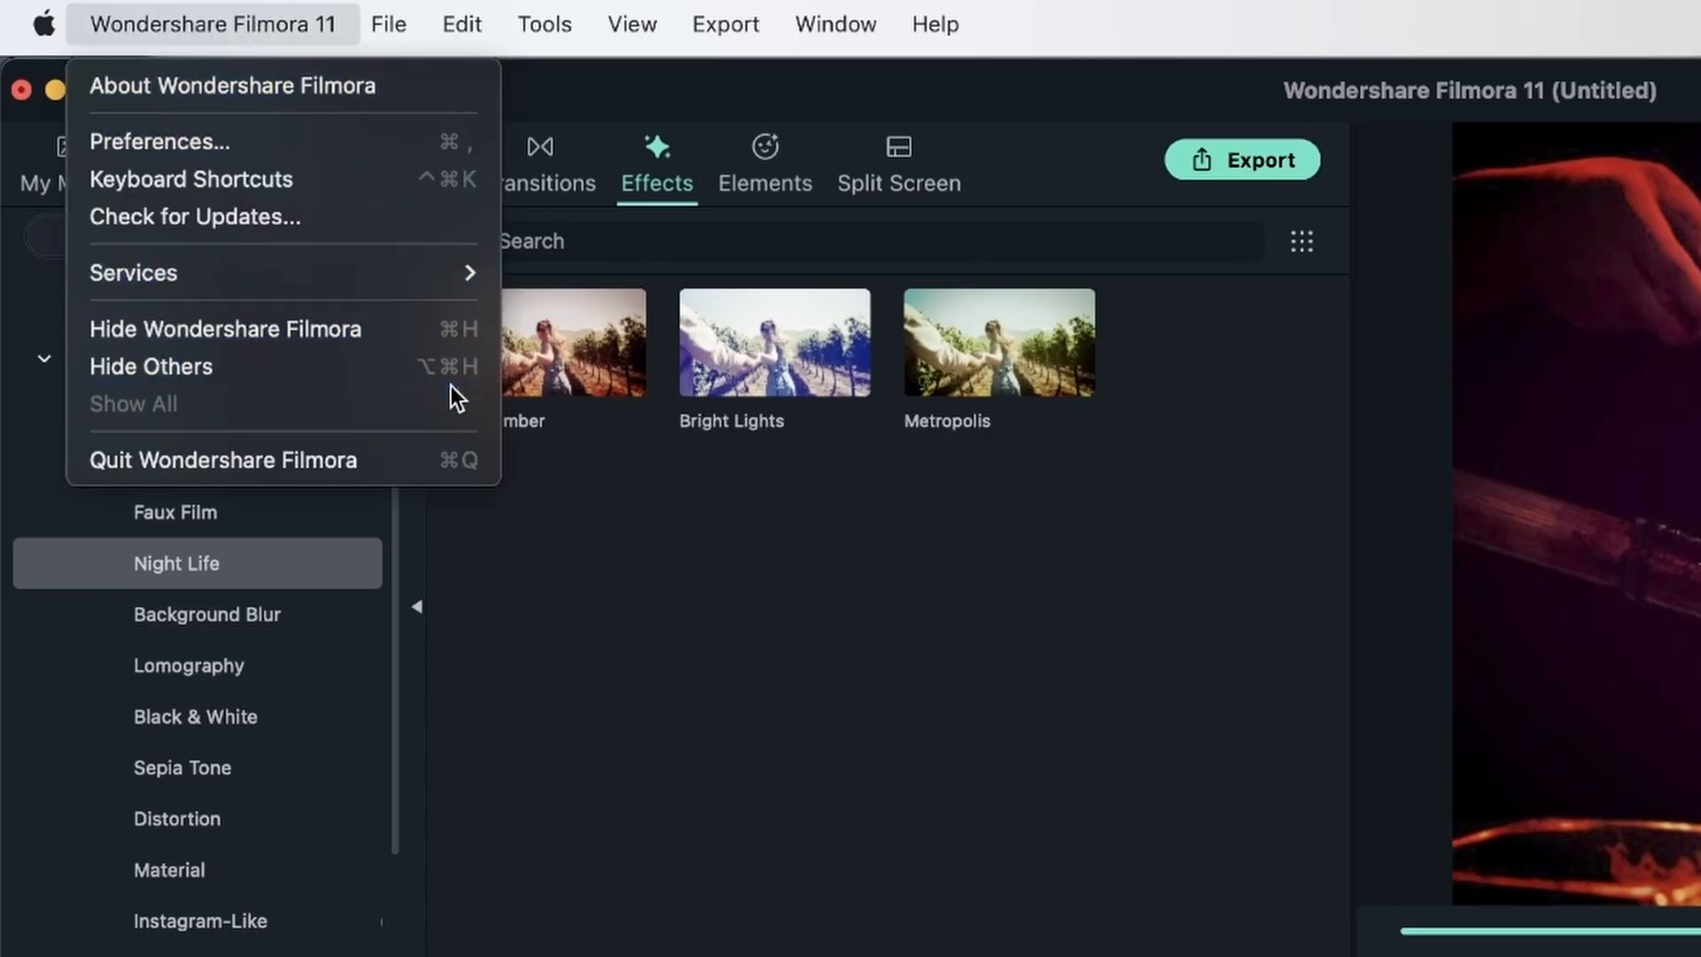
left_click(379, 125)
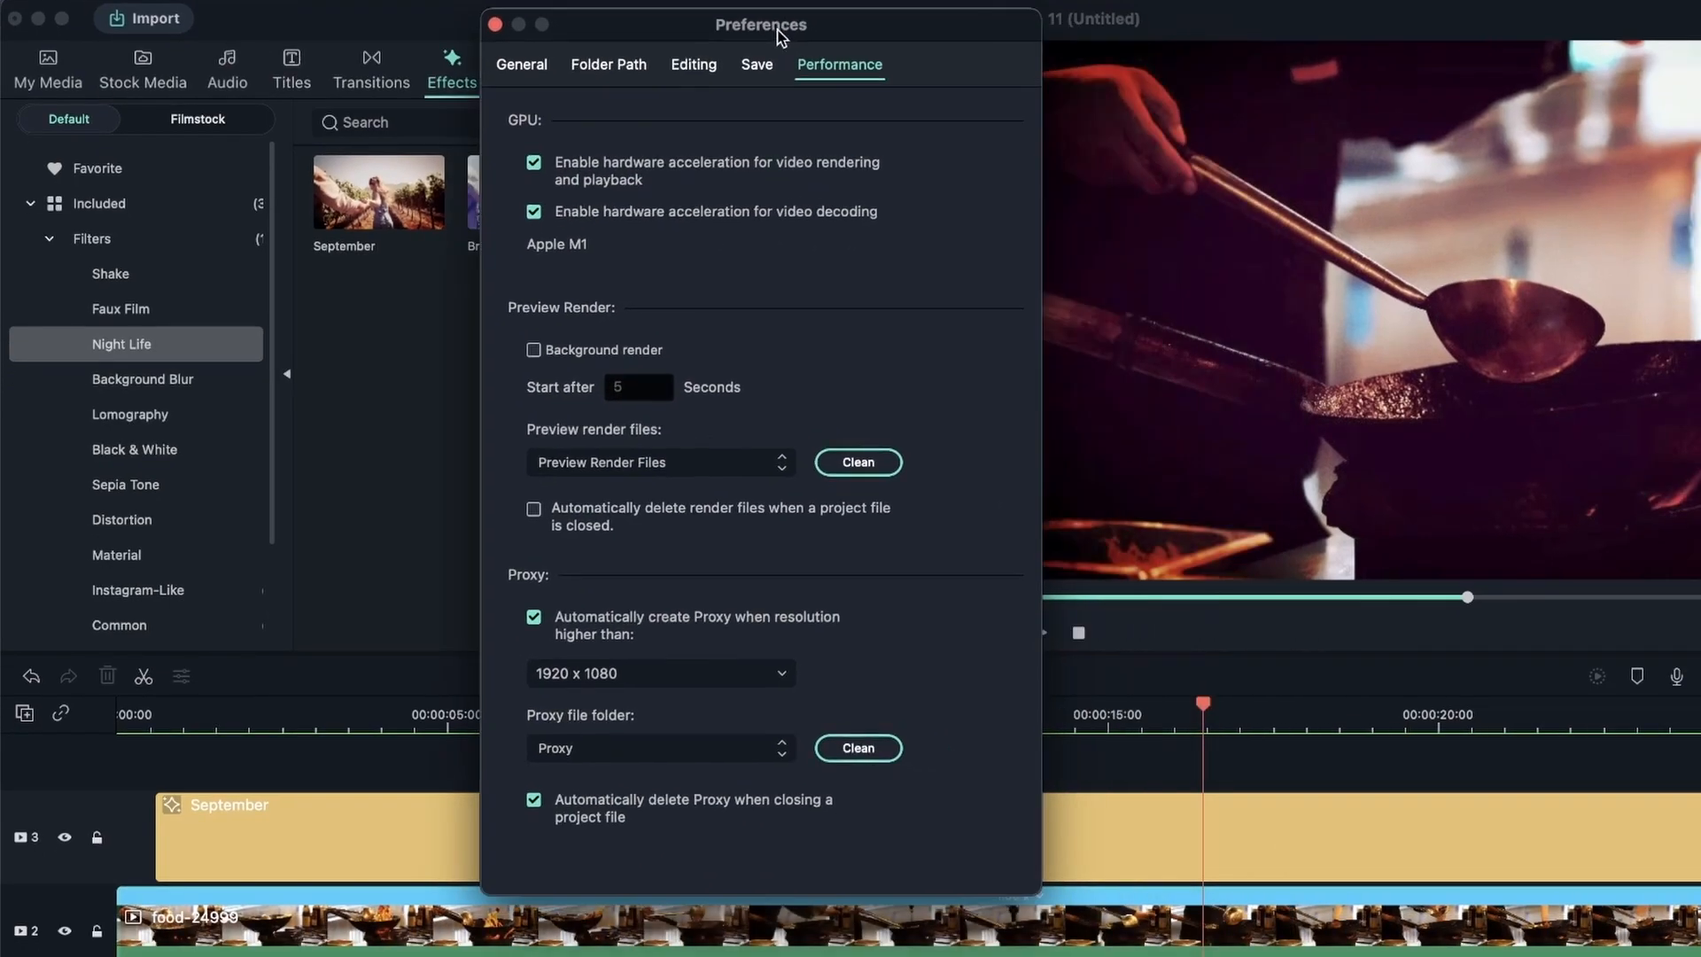
left_click_drag(778, 35, 857, 35)
left_click(585, 63)
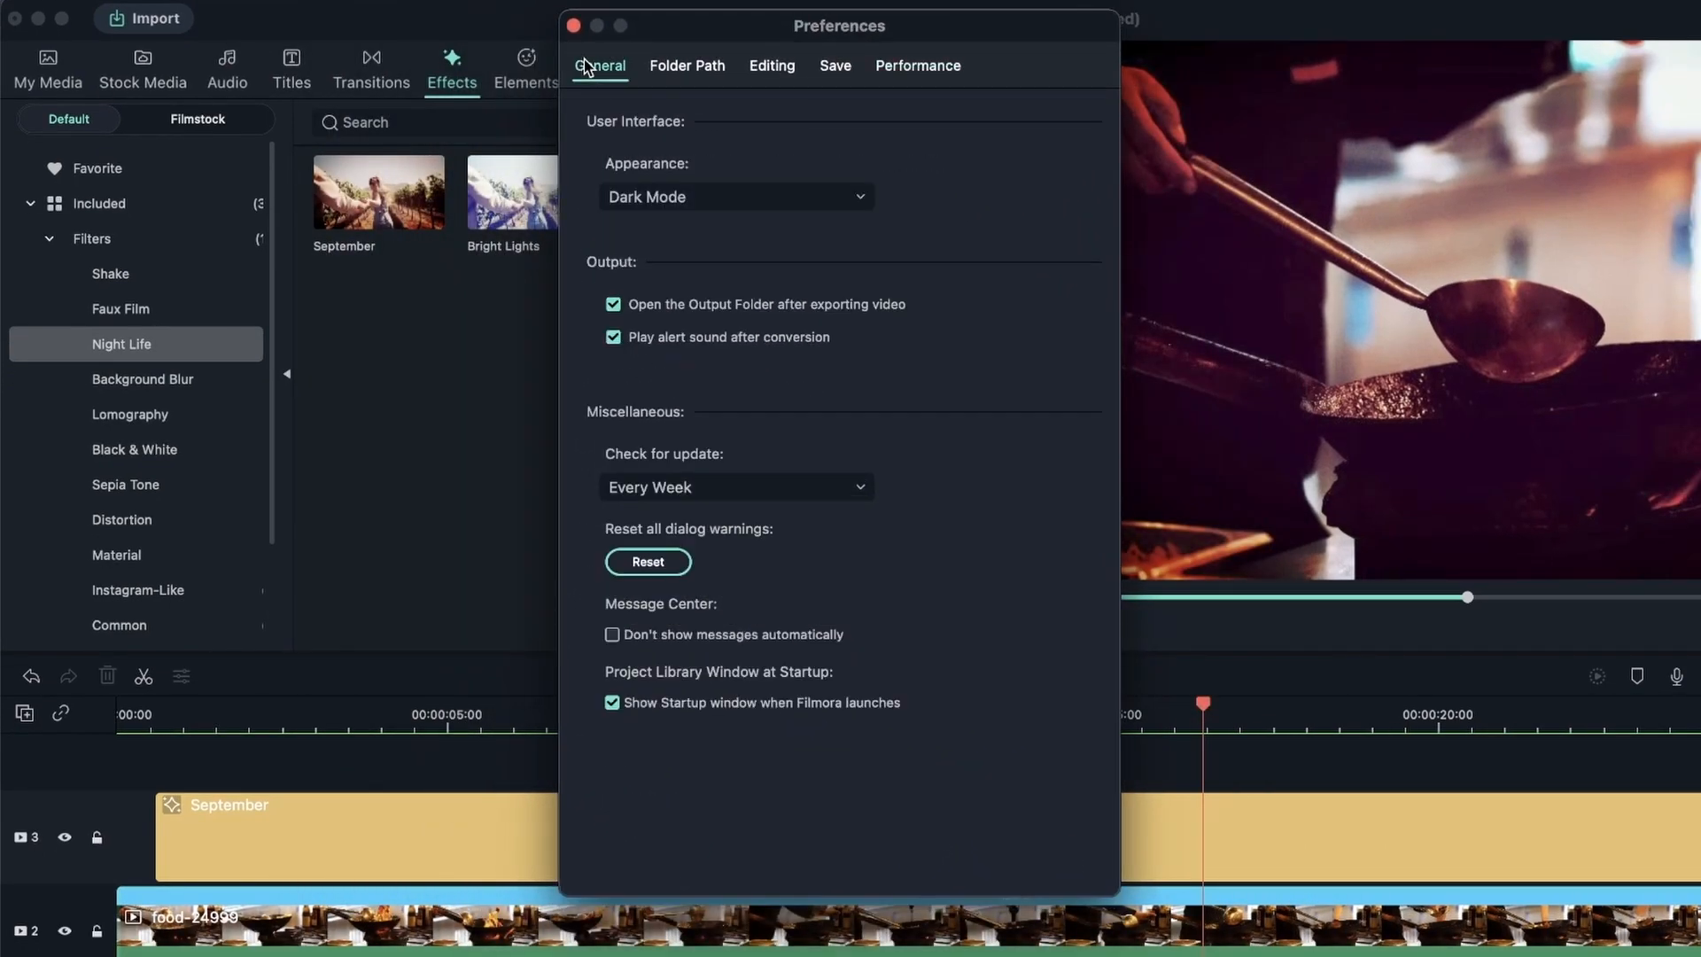
left_click(774, 70)
left_click(700, 67)
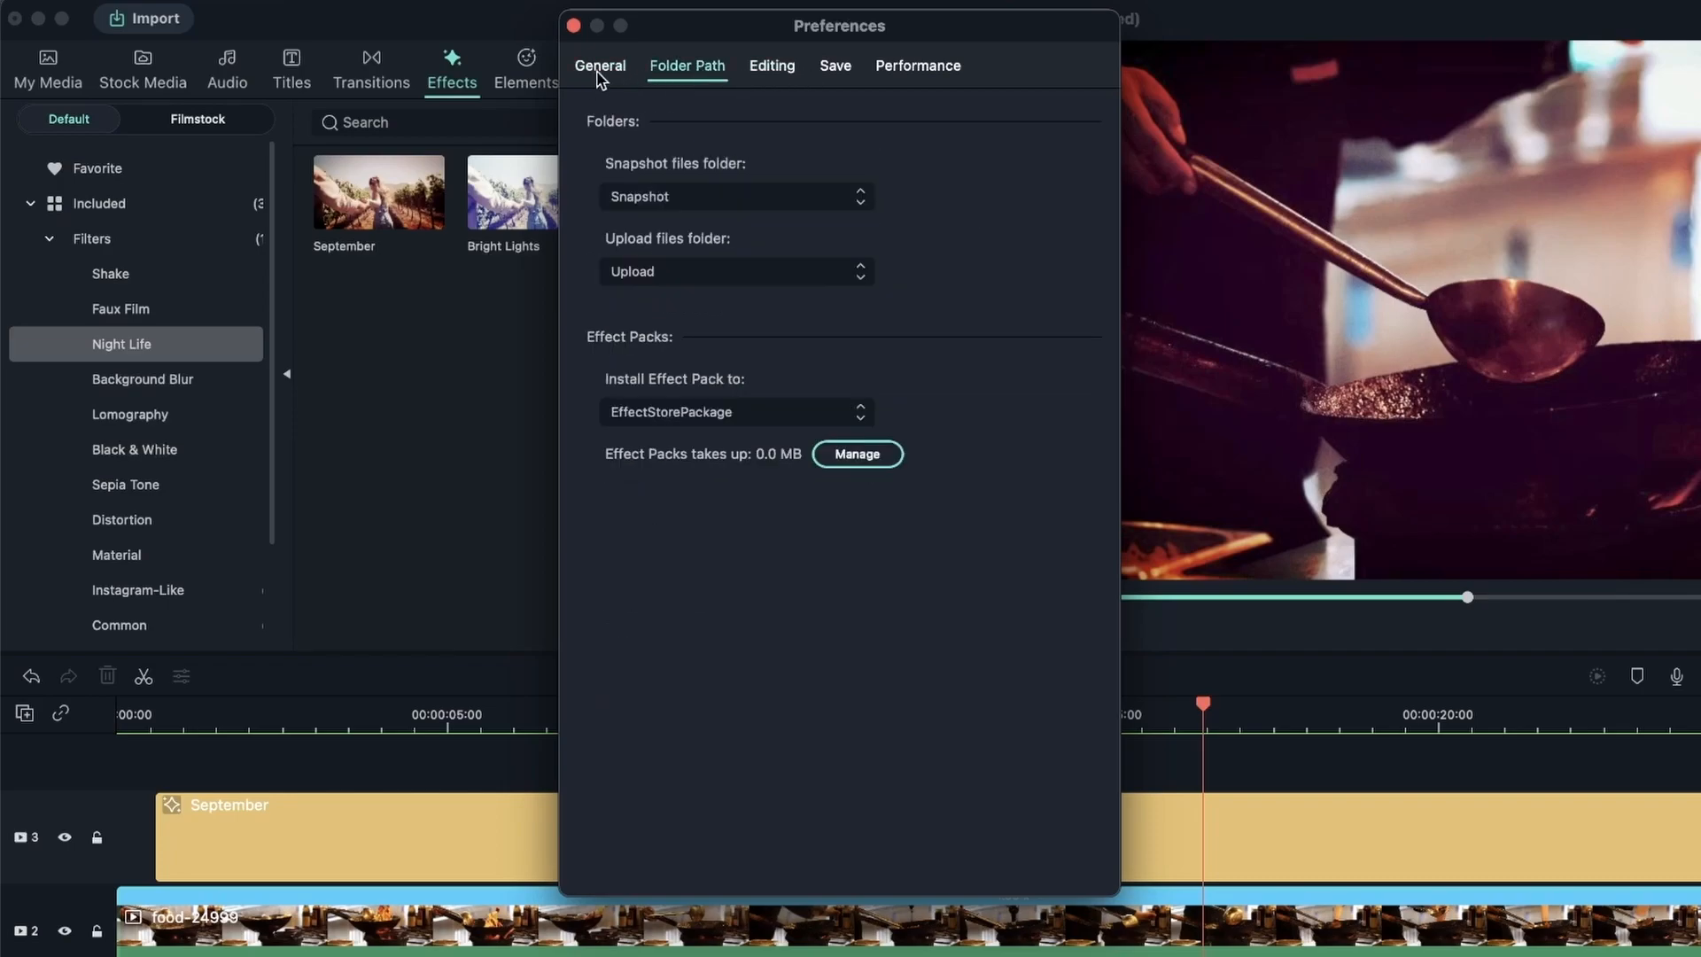
left_click(598, 70)
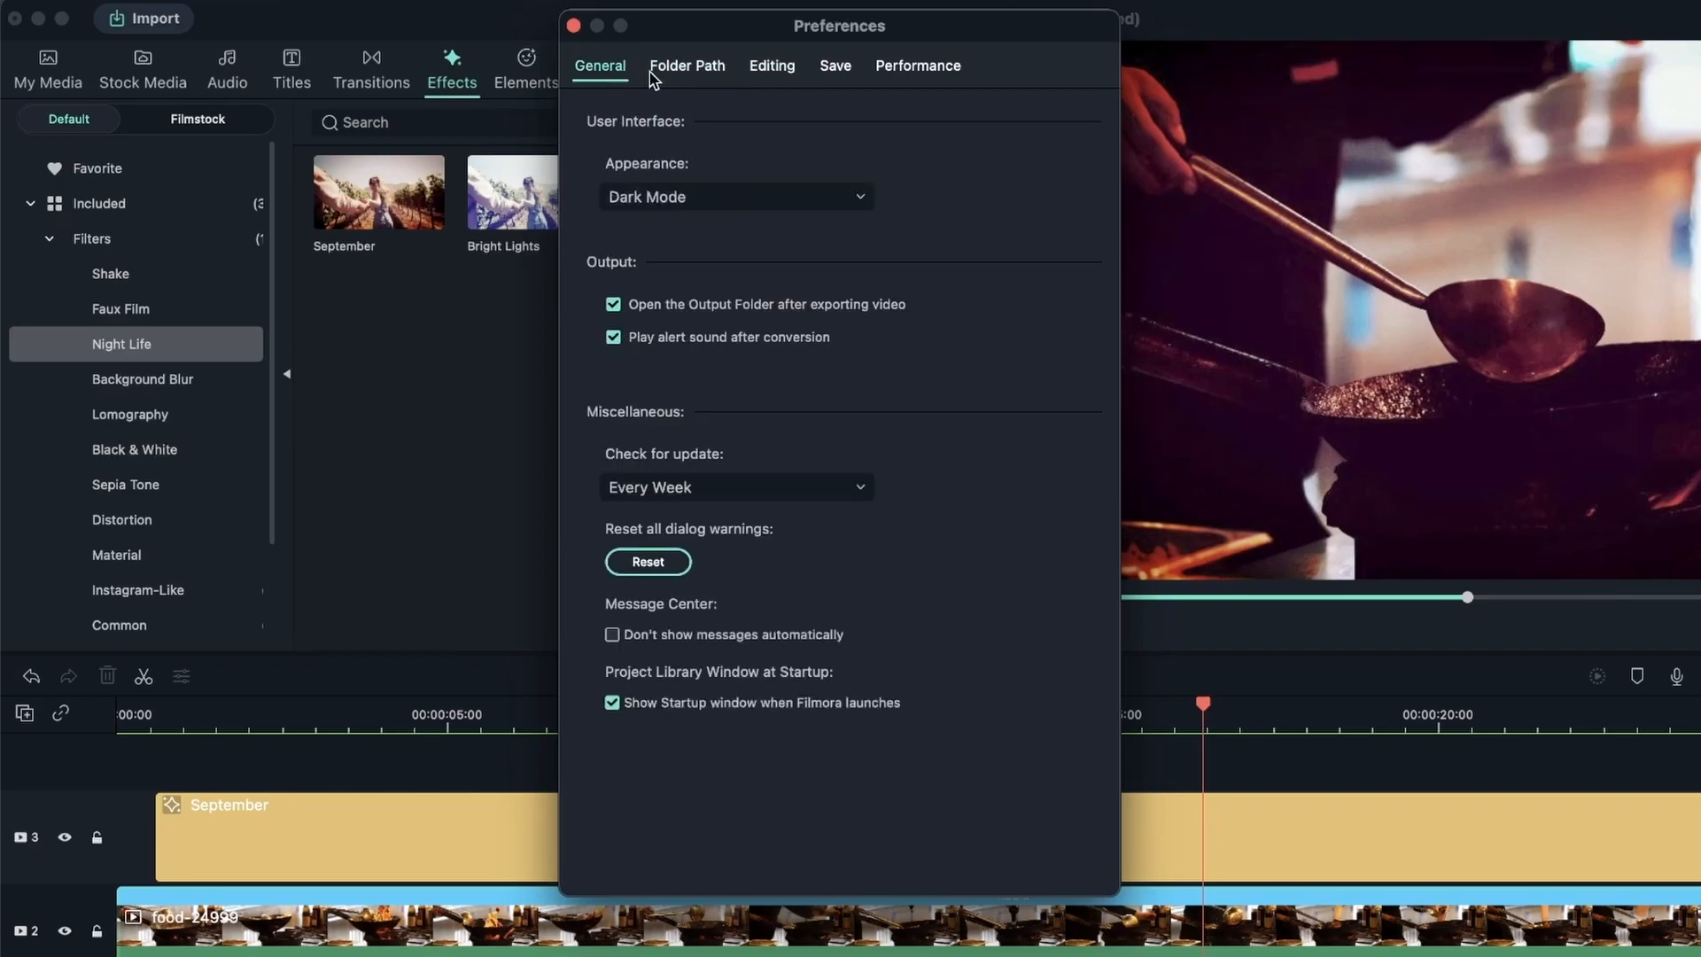
left_click(711, 200)
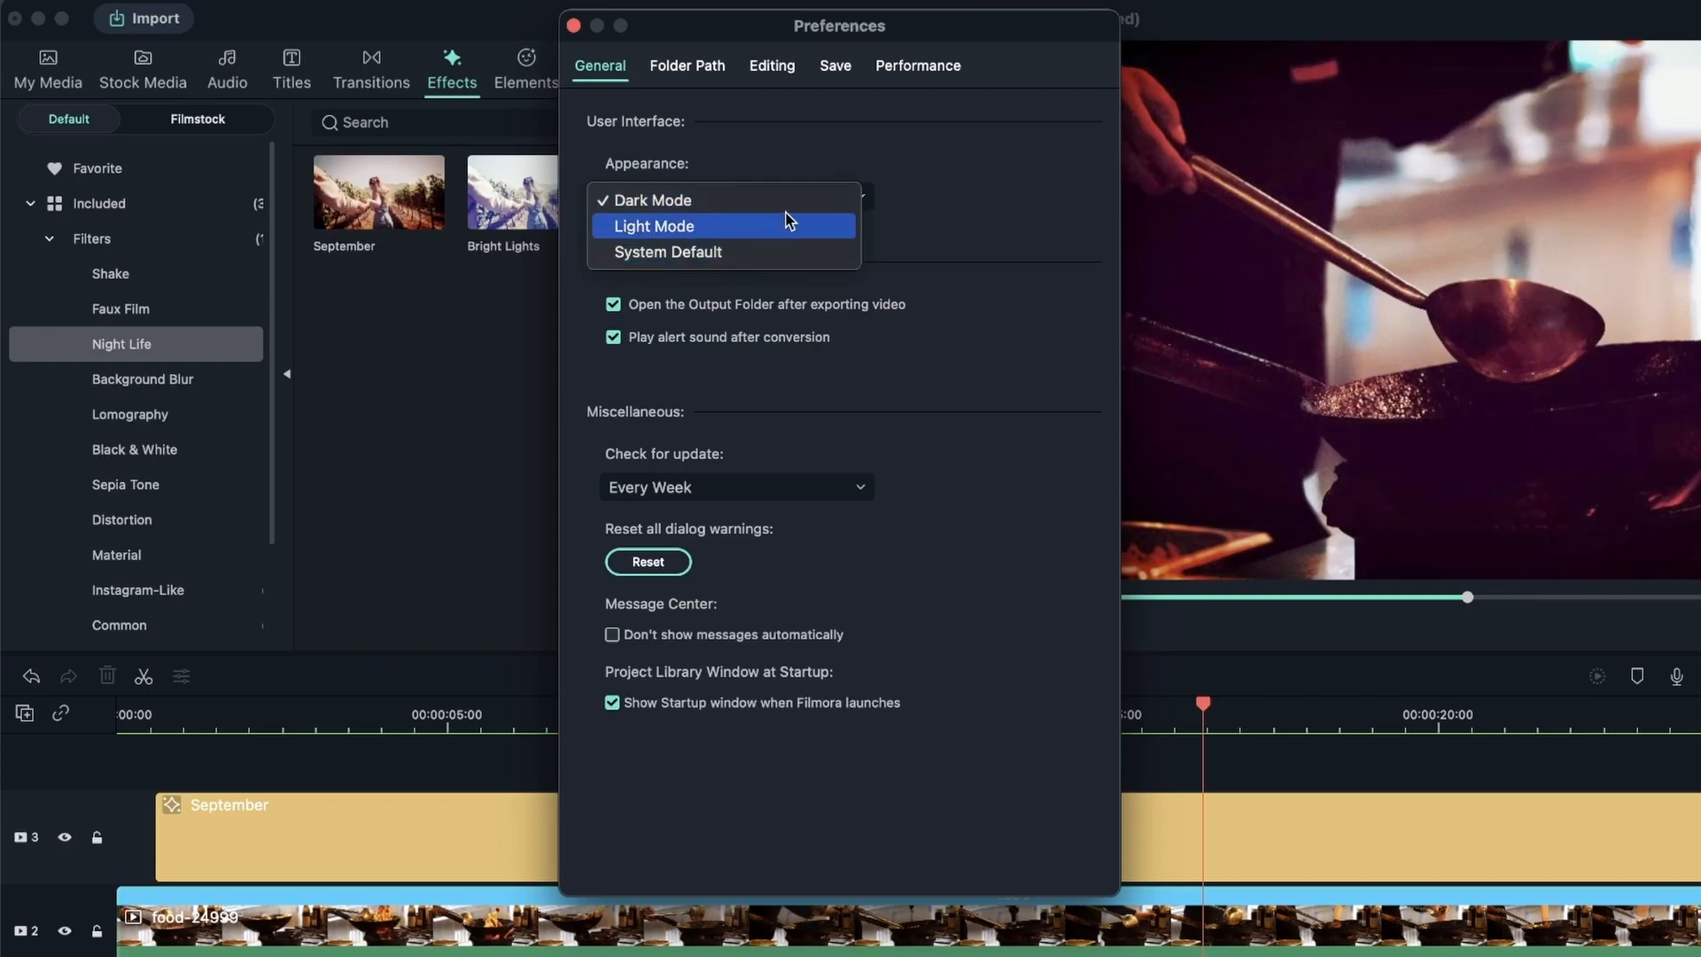
left_click(965, 289)
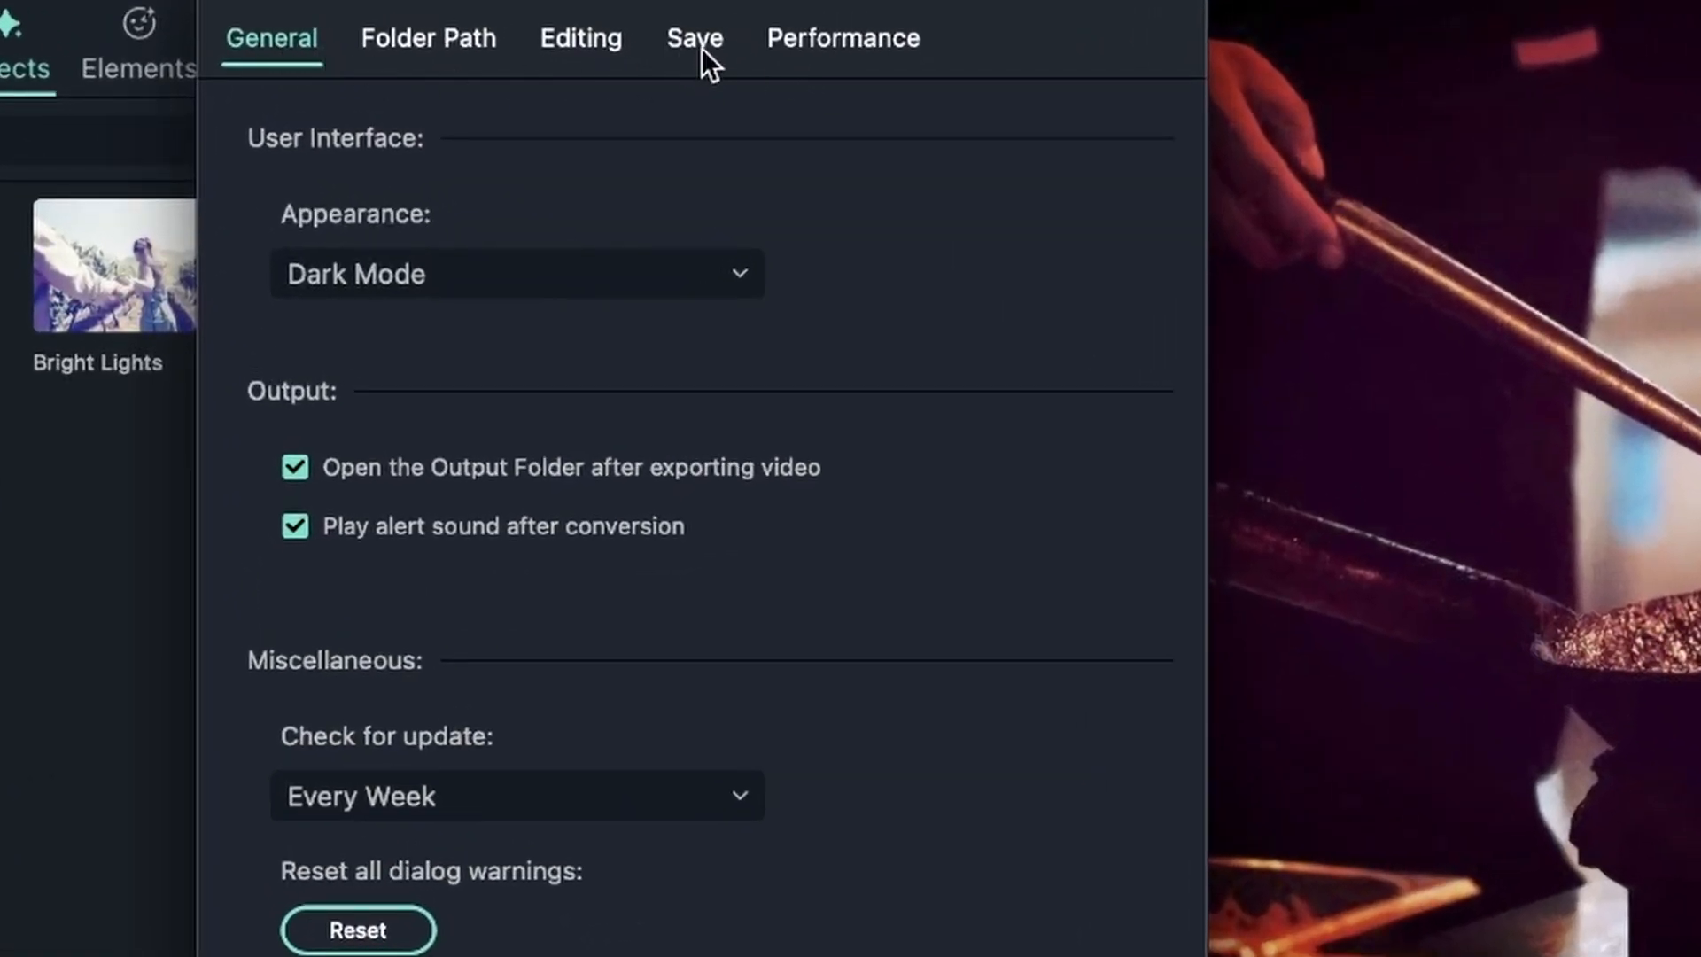
Set the automatic project backup interval to 4 minutes in the Save preferences
left_click(700, 49)
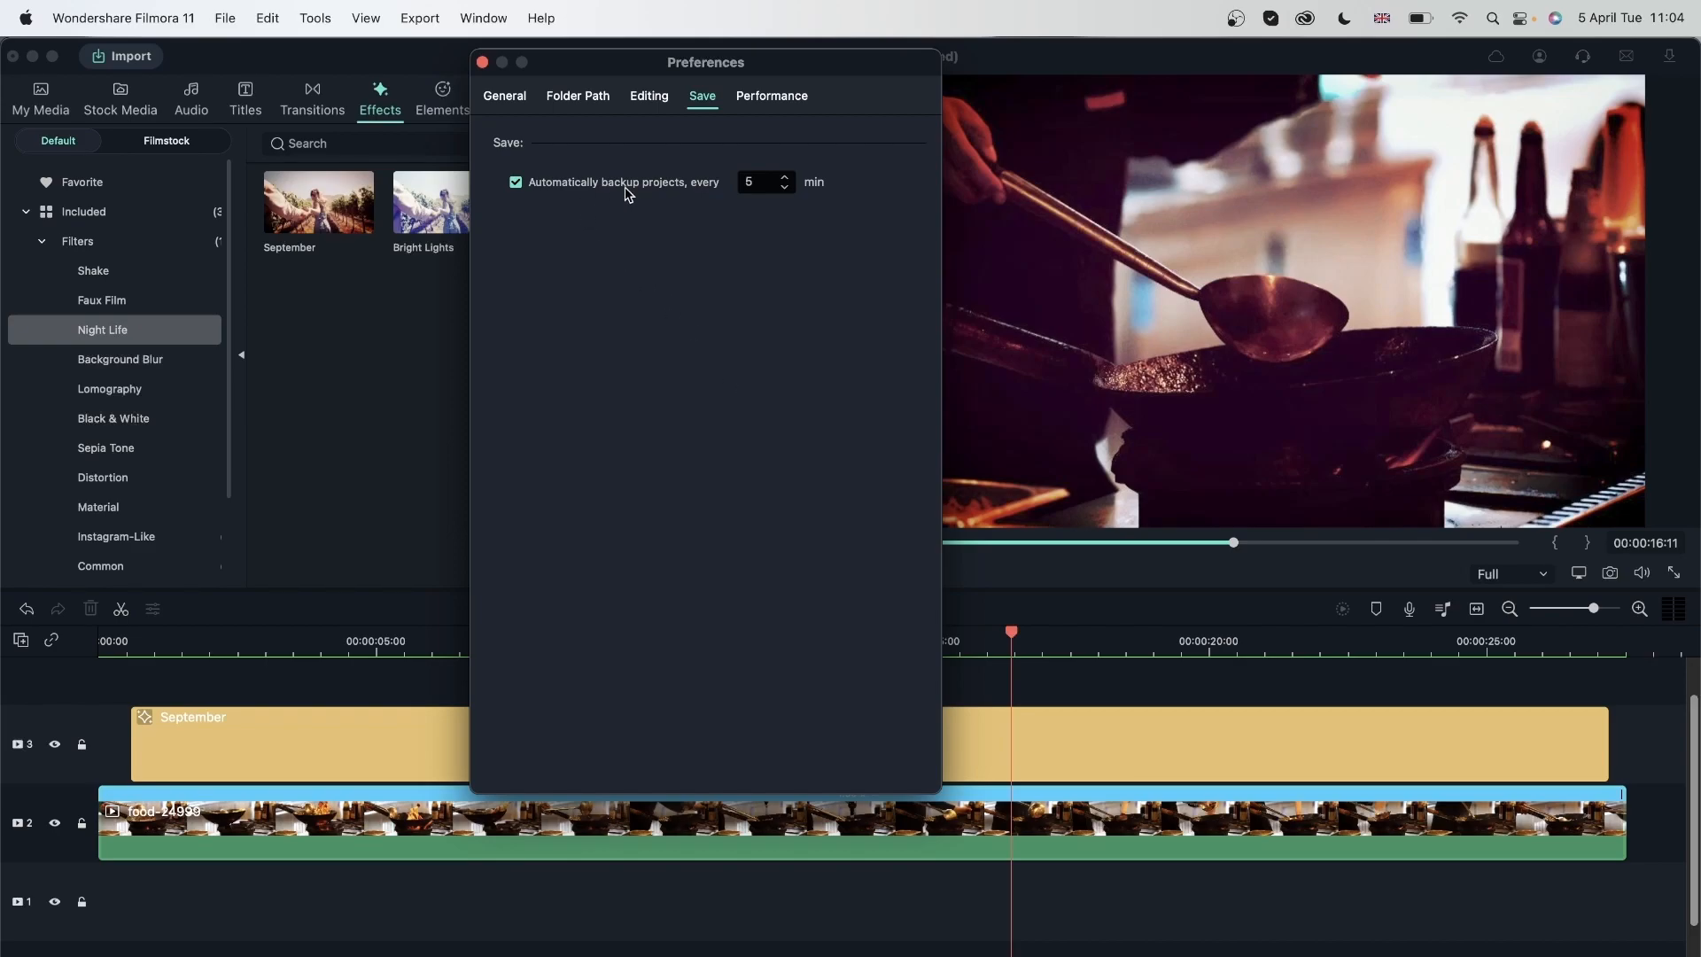
left_click(785, 188)
left_click(787, 188)
left_click(786, 179)
left_click(785, 178)
left_click(785, 180)
left_click(785, 188)
left_click(785, 188)
left_click(785, 187)
left_click(785, 177)
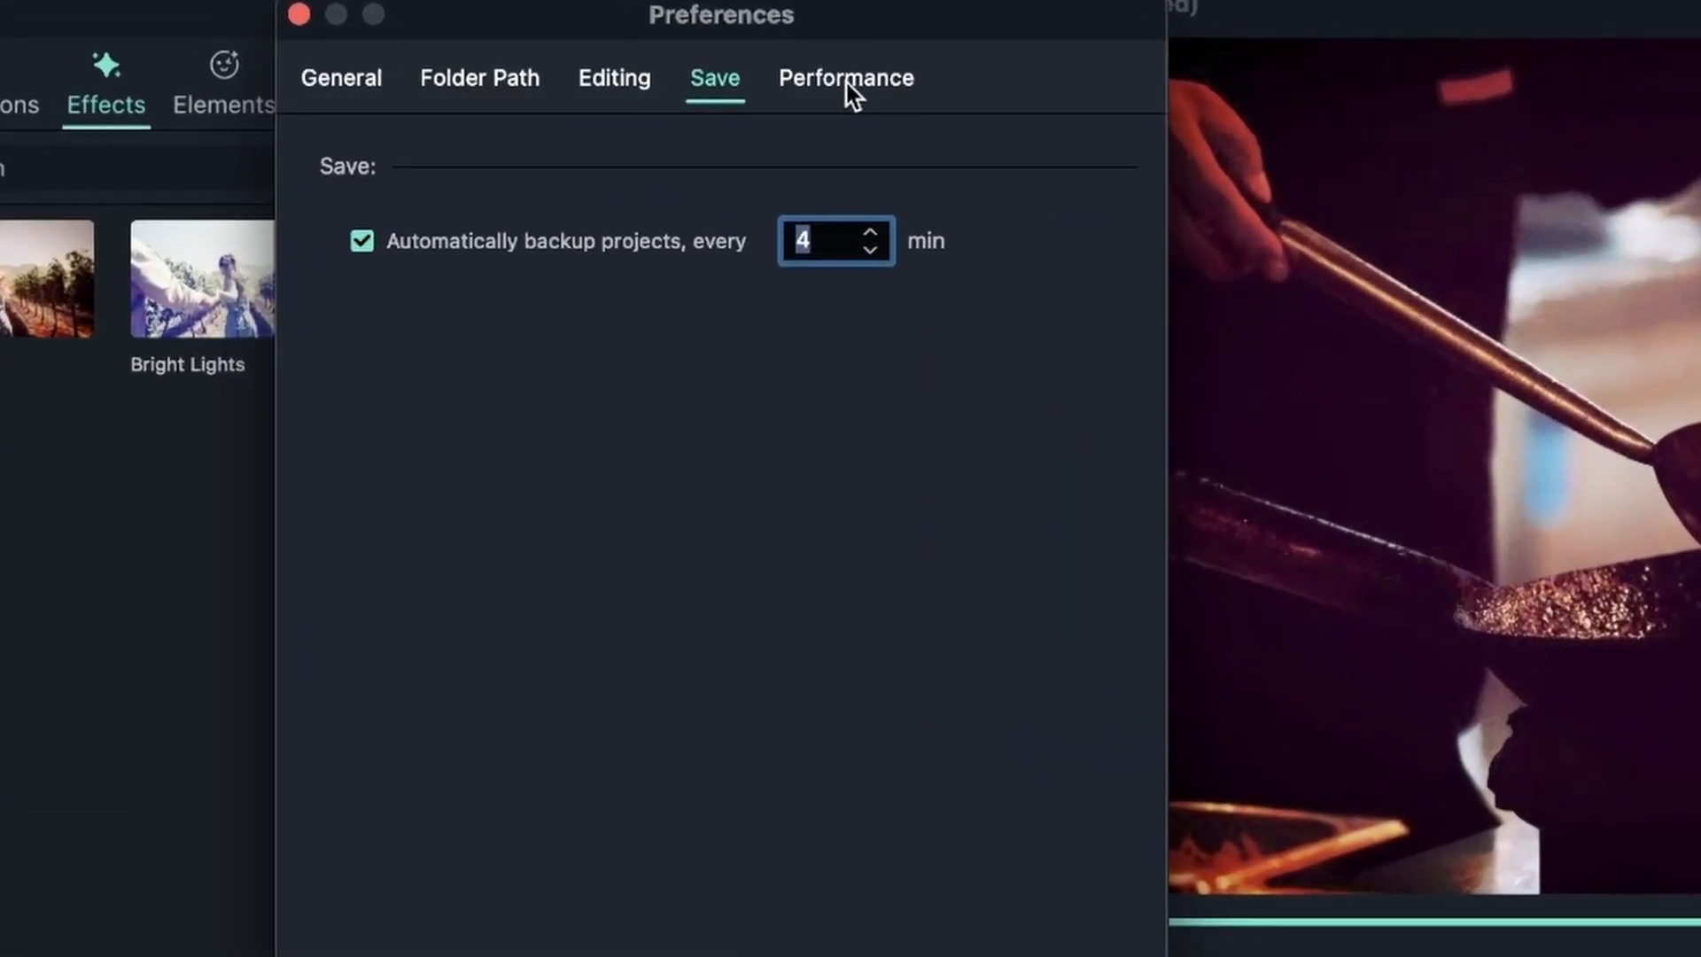
Enable background render in the Performance preferences with a start delay of 7 seconds and close the Preferences
left_click(846, 81)
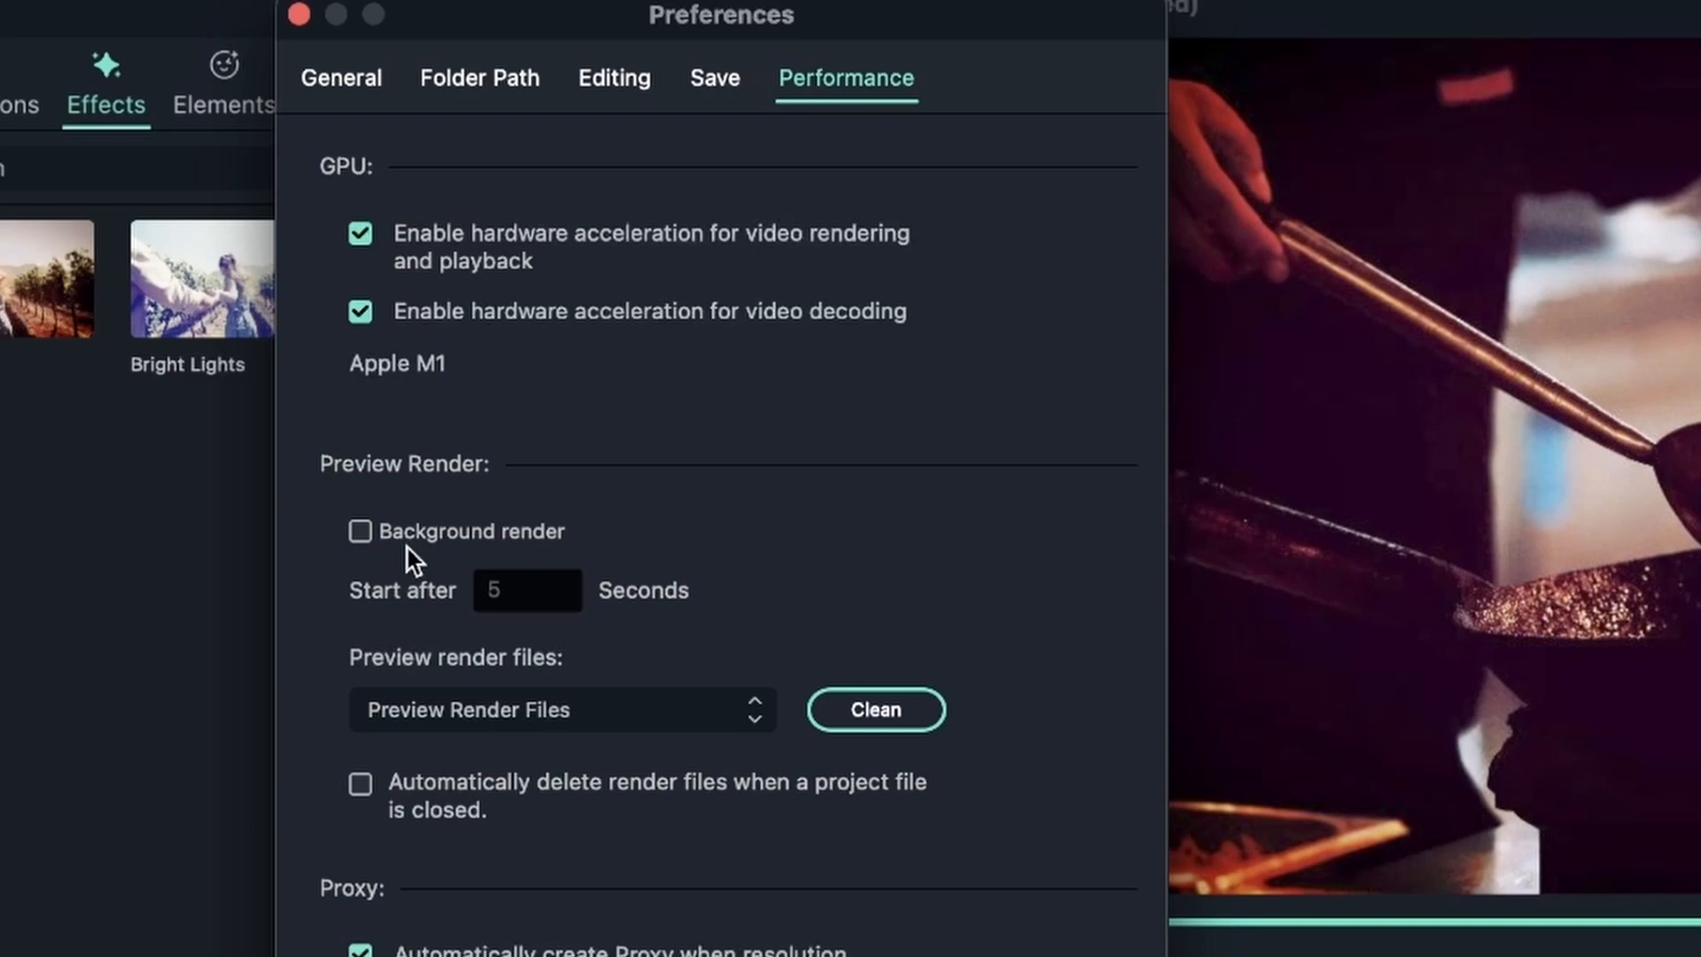
left_click(360, 533)
left_click(523, 595)
key("BackSpace")
type("7")
left_click(799, 569)
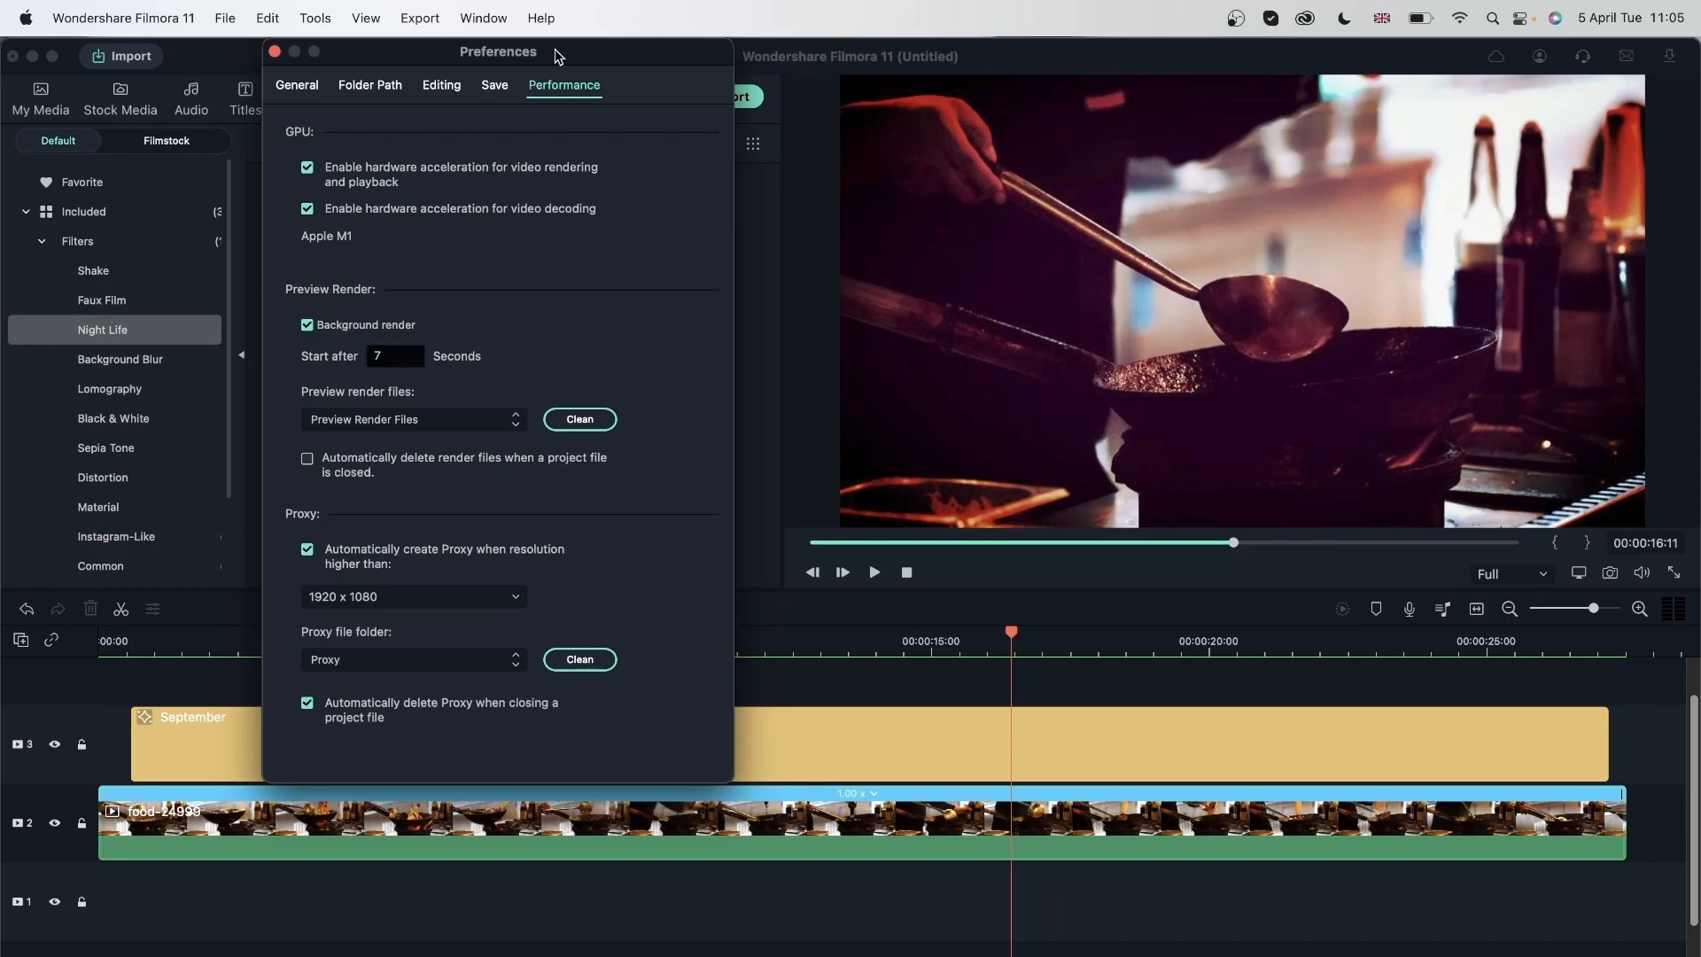
left_click_drag(555, 50, 672, 25)
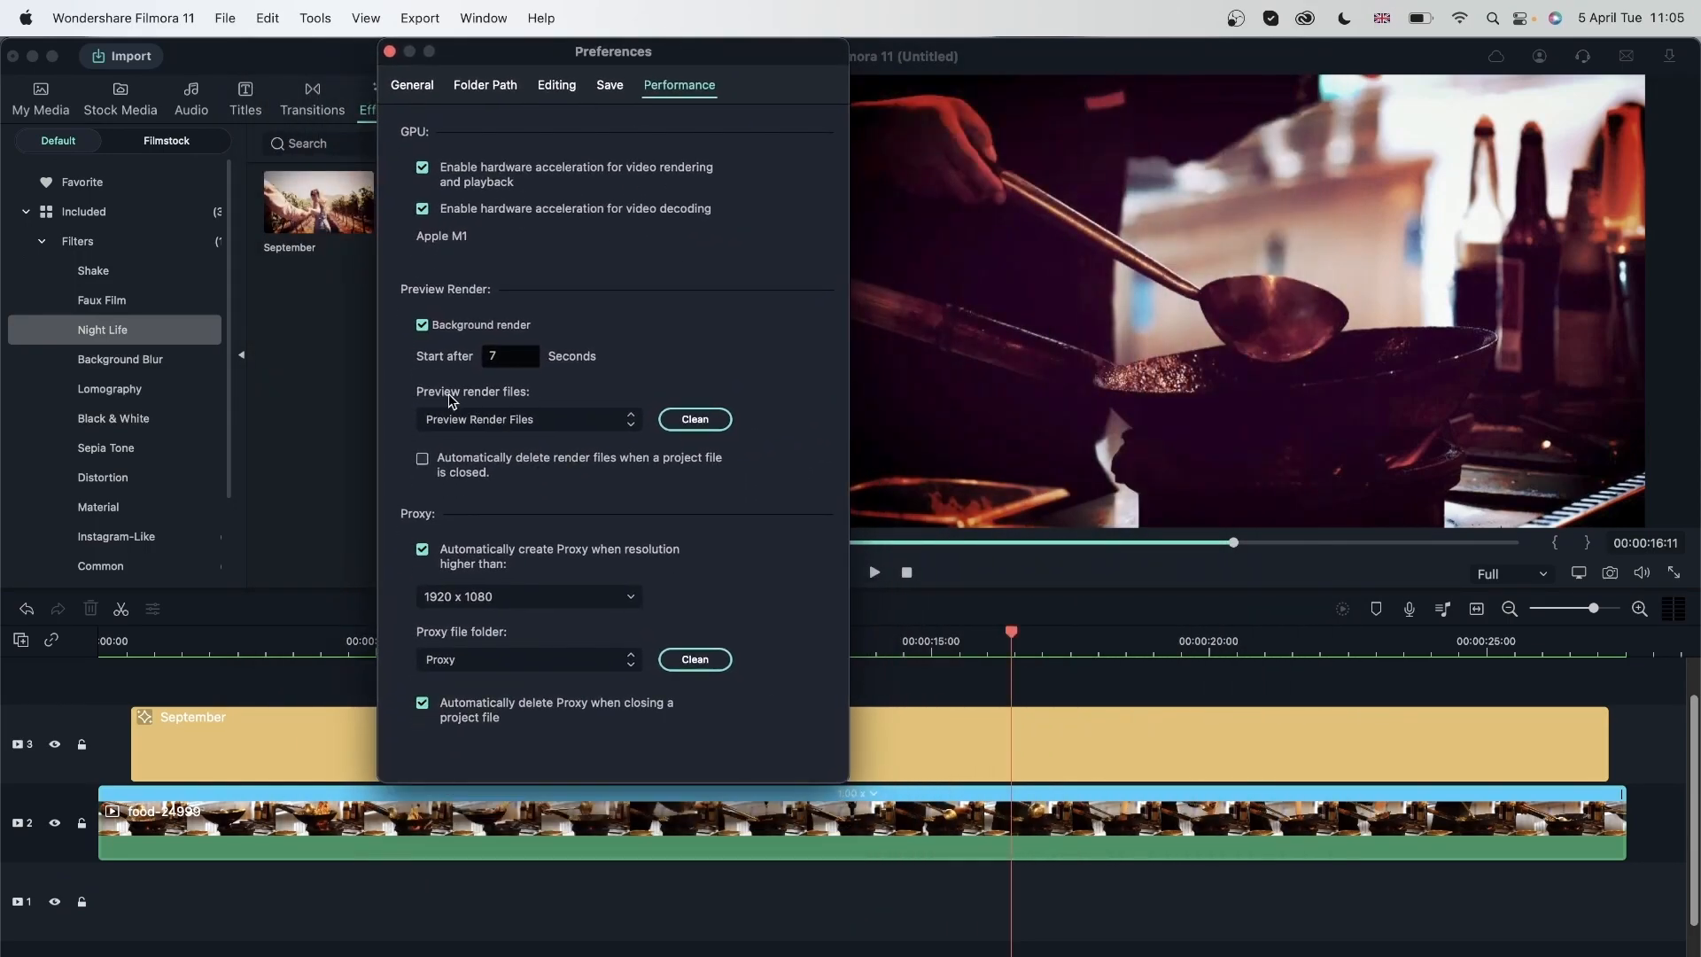
left_click_drag(518, 58, 1000, 62)
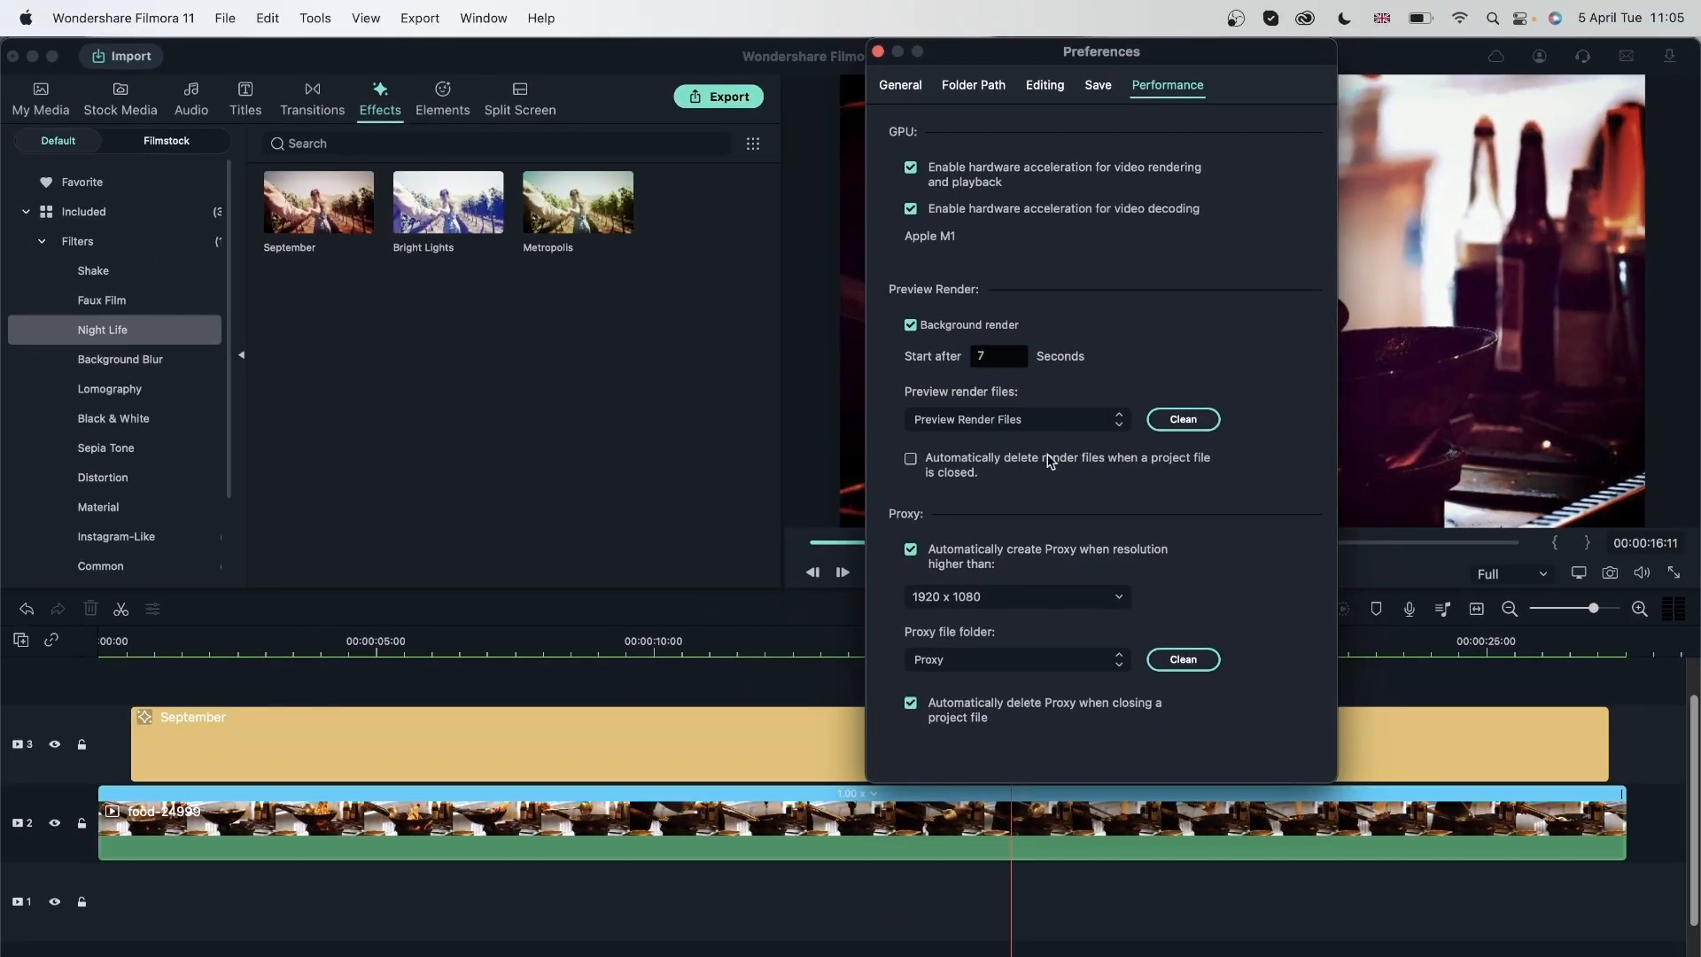
key("Escape")
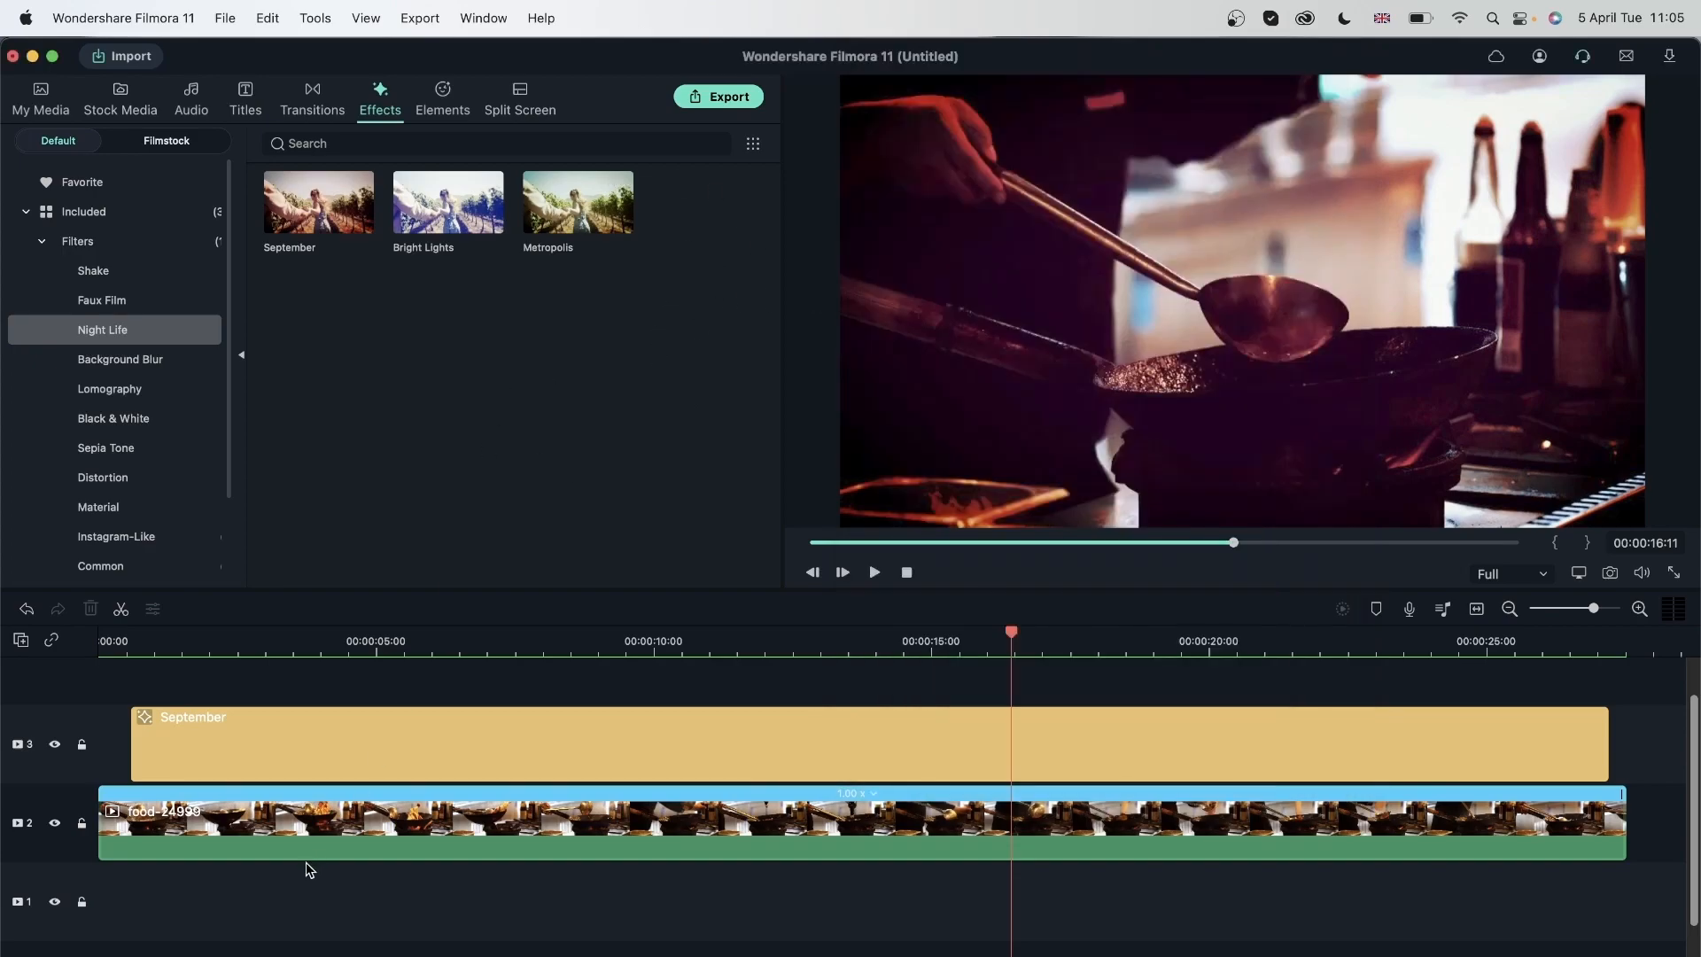
Delete the September filter from track 3 and render the timeline preview of the remaining clip
left_click(410, 736)
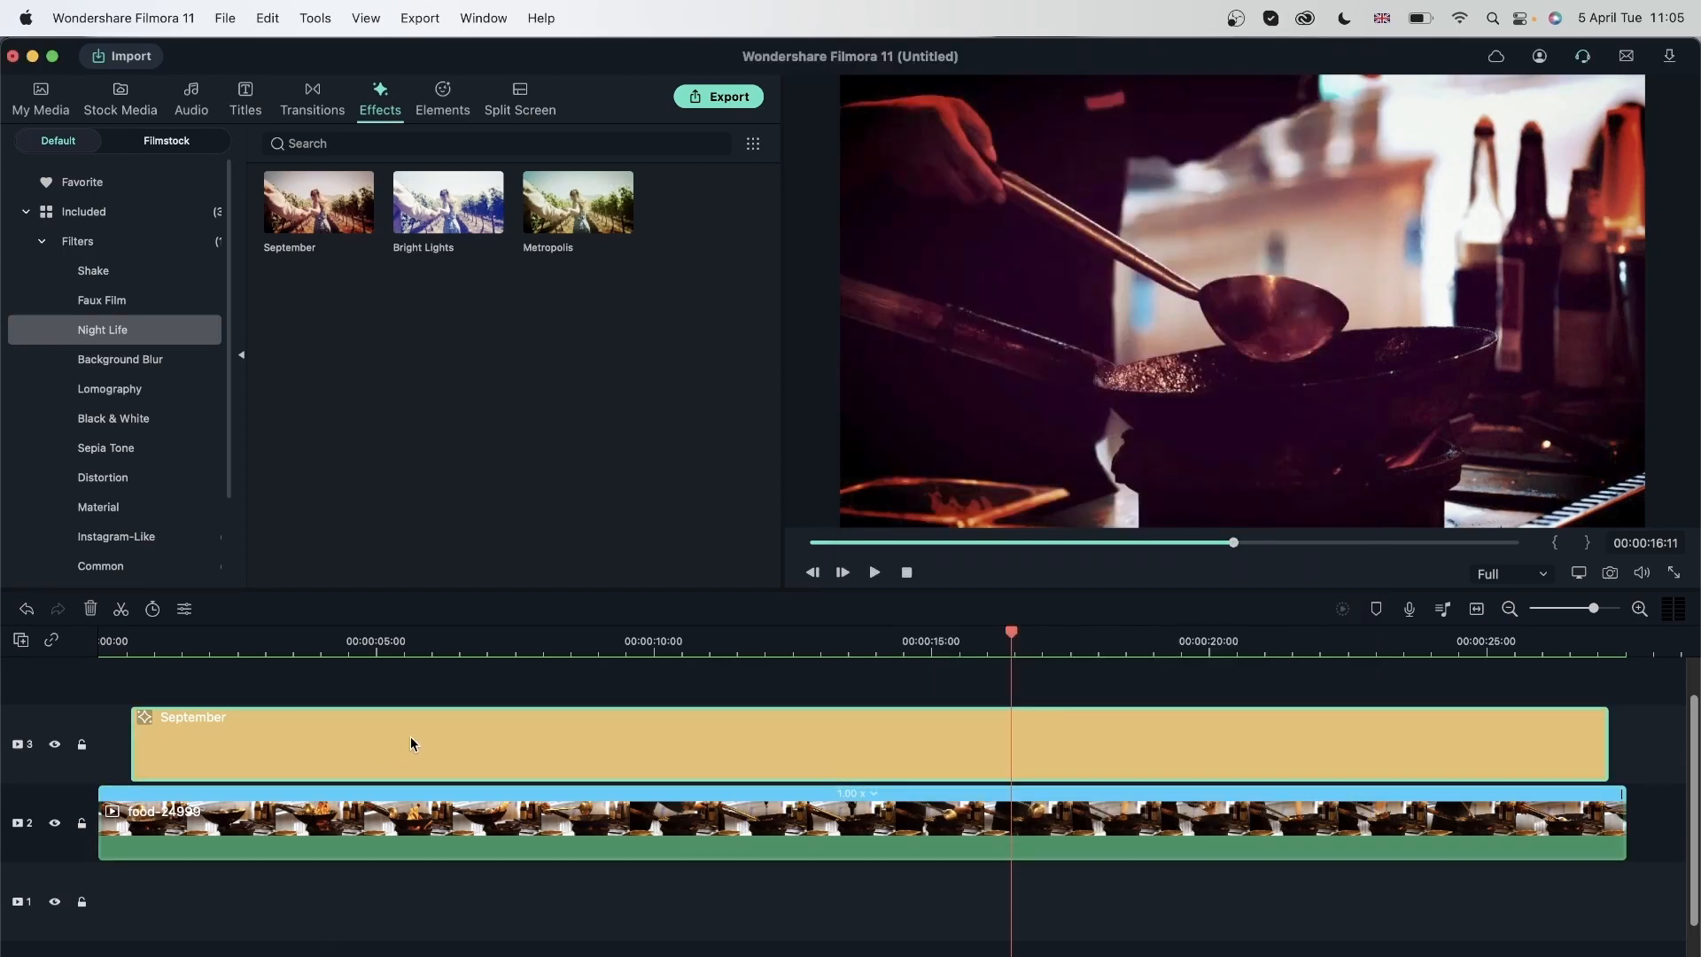
key("Delete")
left_click(558, 806)
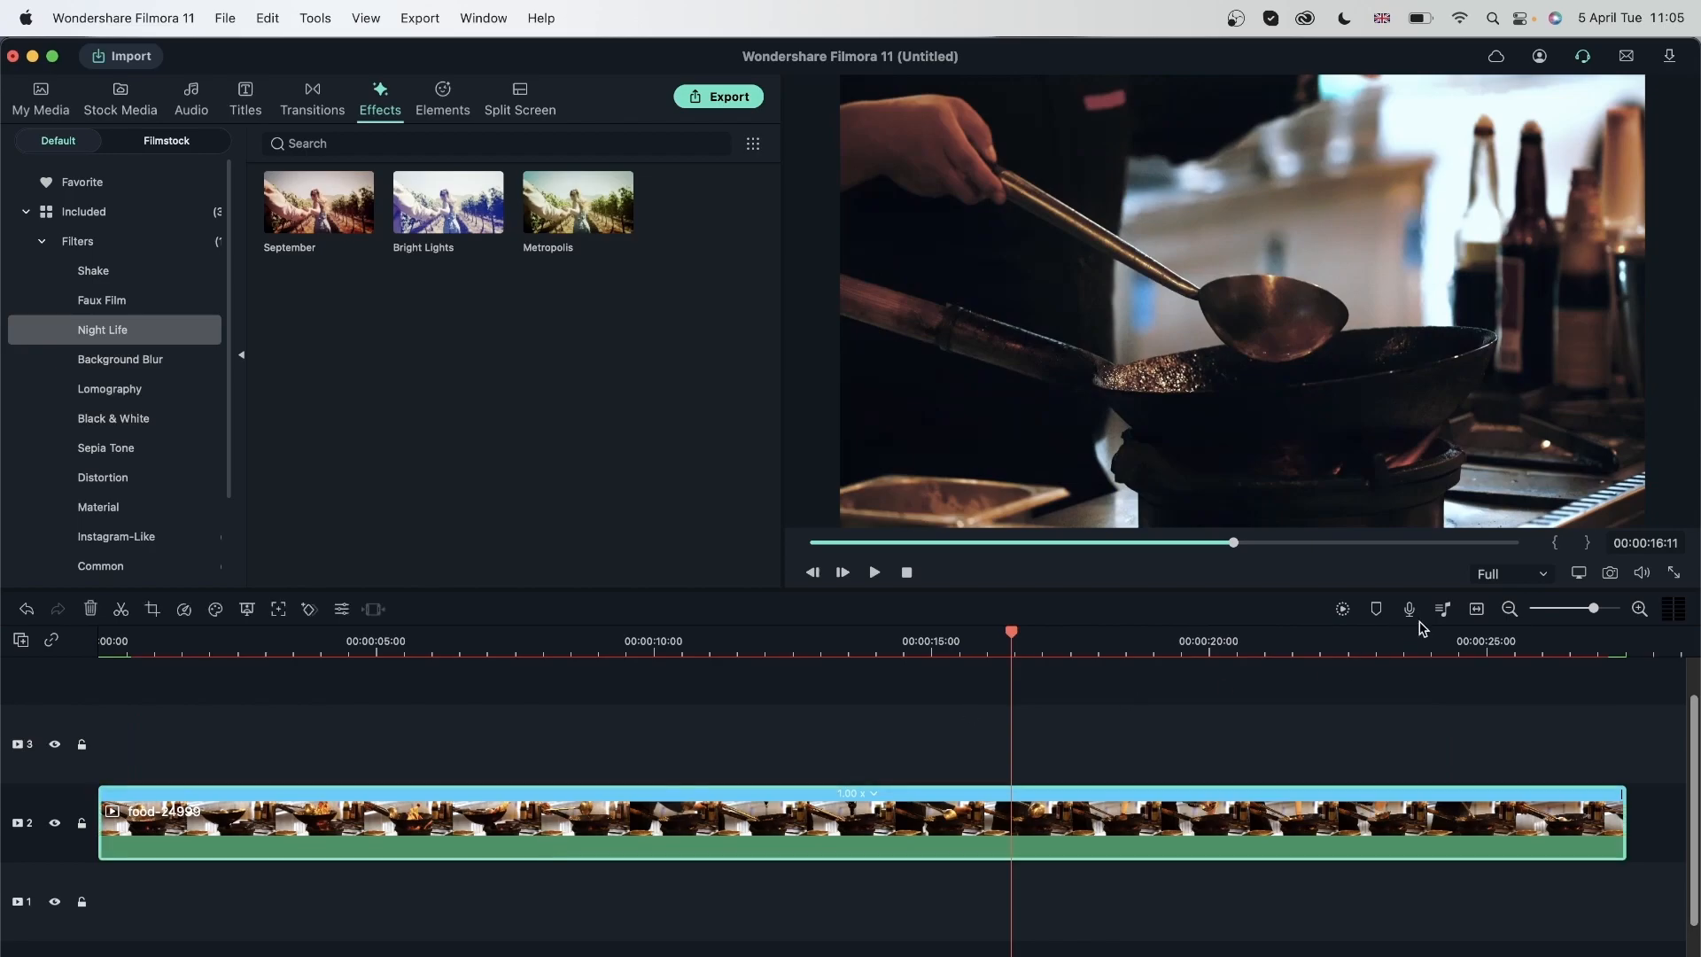
left_click(1342, 609)
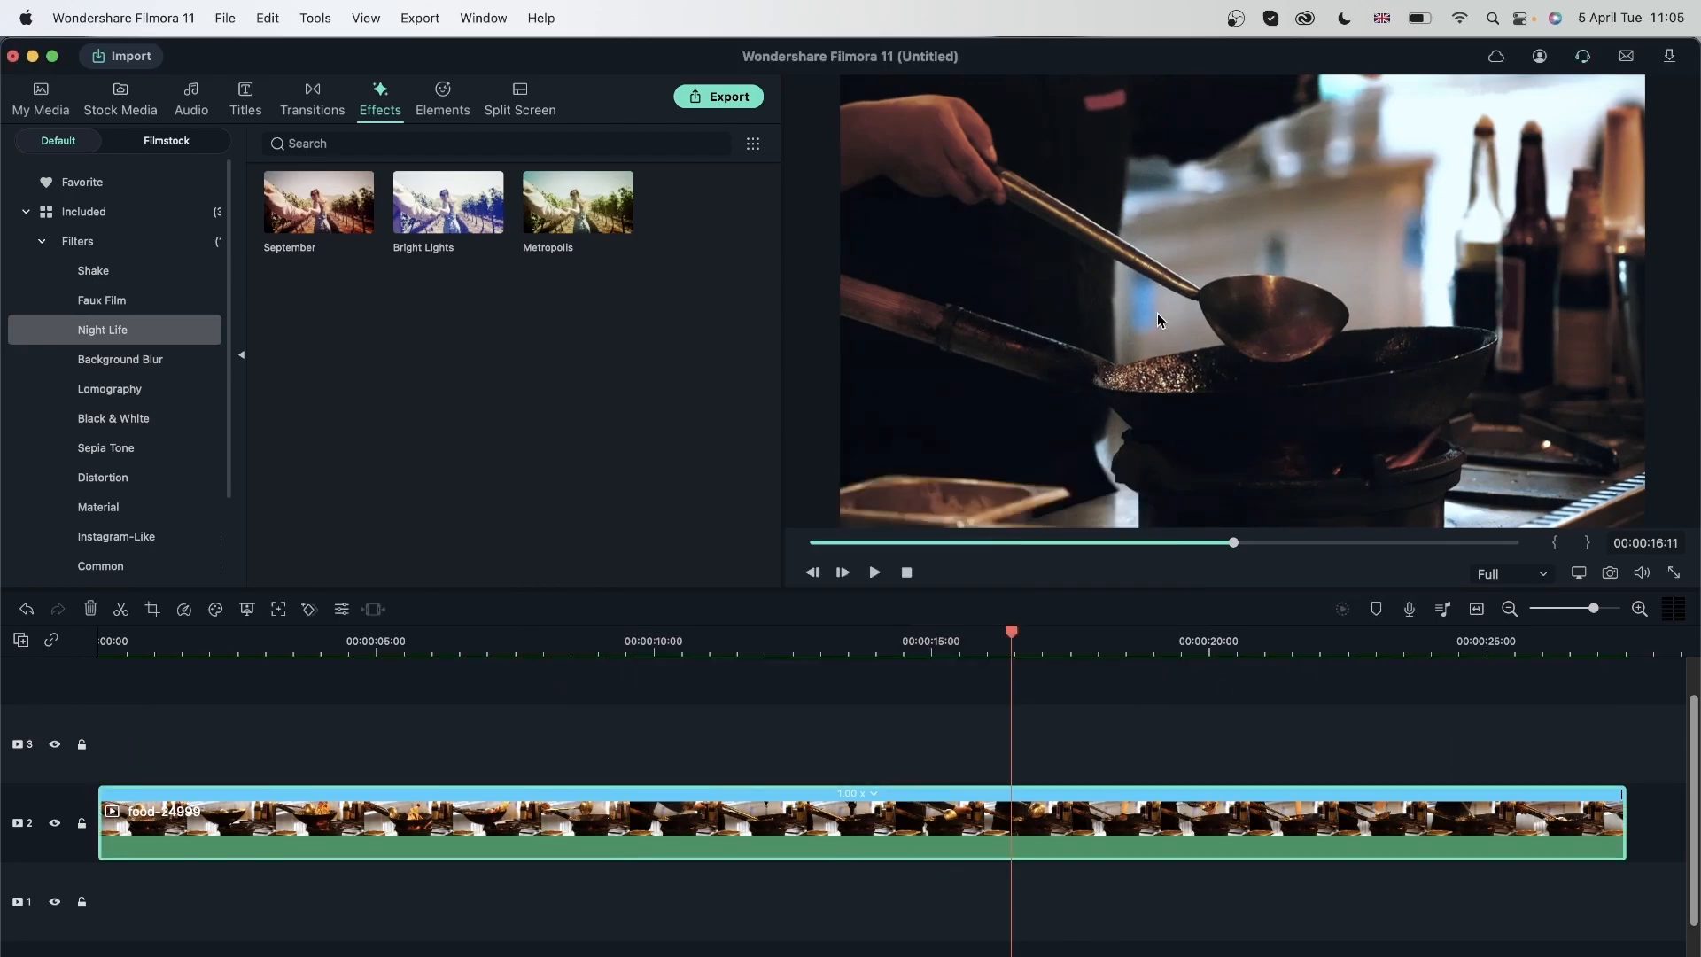
Replace the color-graded clip with a fresh copy of food-24999 from Project Media at the start of track 2
left_click(40, 99)
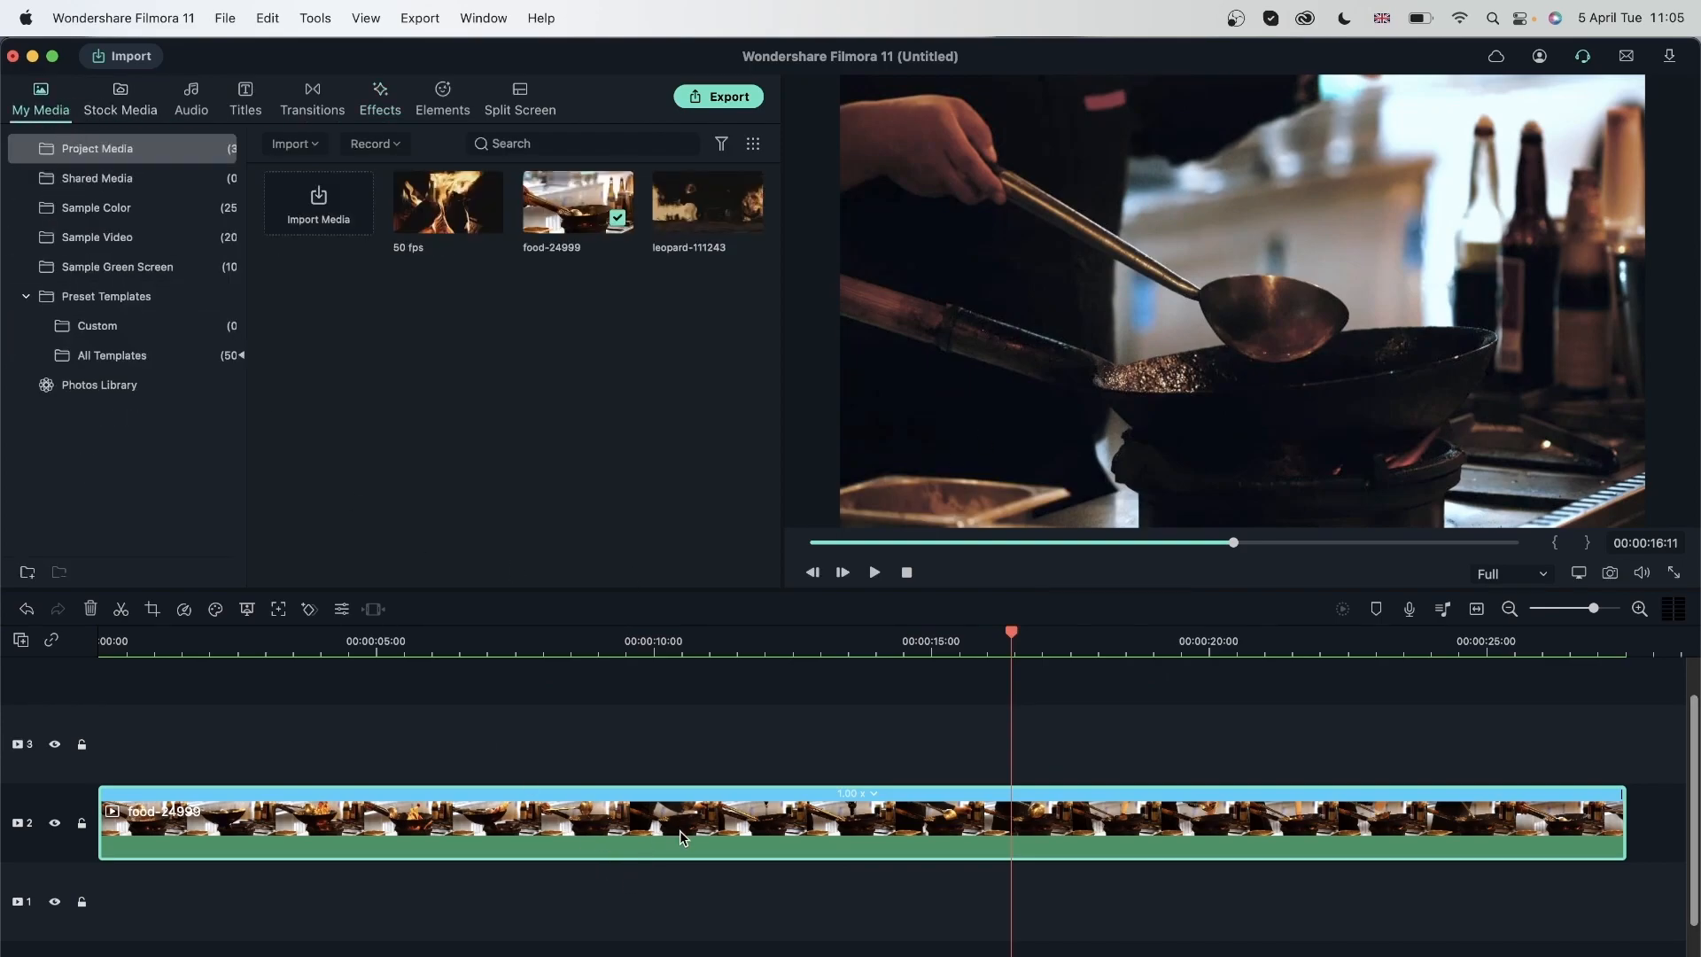
key("Delete")
left_click_drag(885, 821, 445, 762)
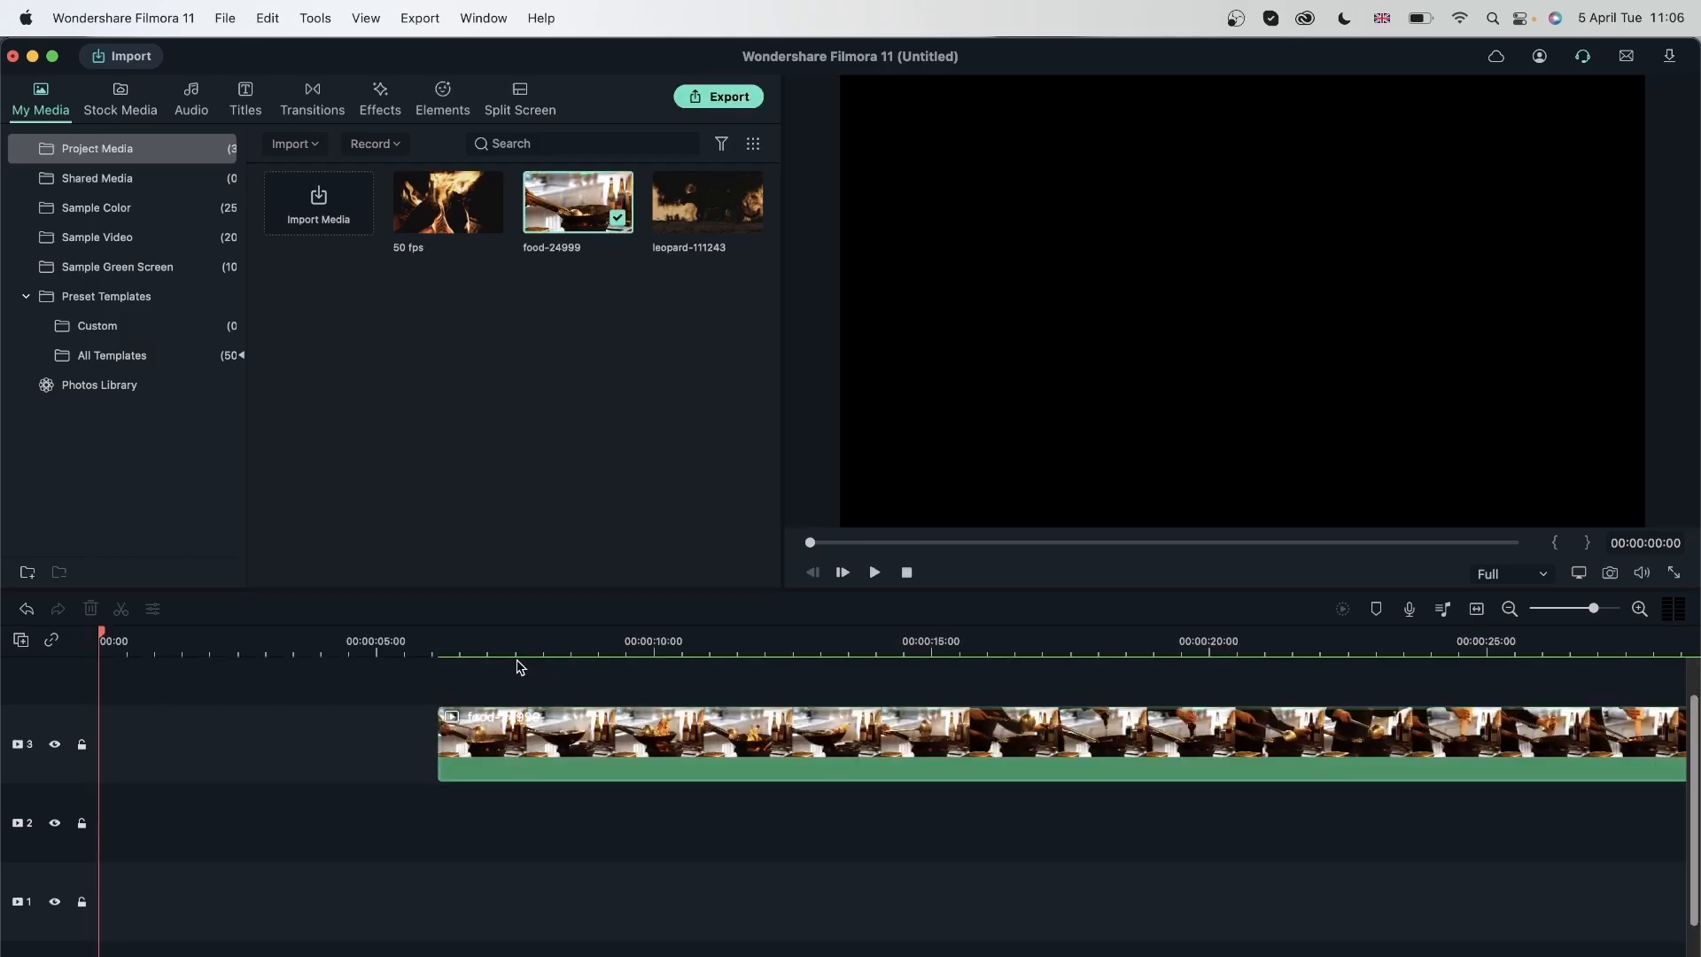
left_click_drag(704, 753, 370, 862)
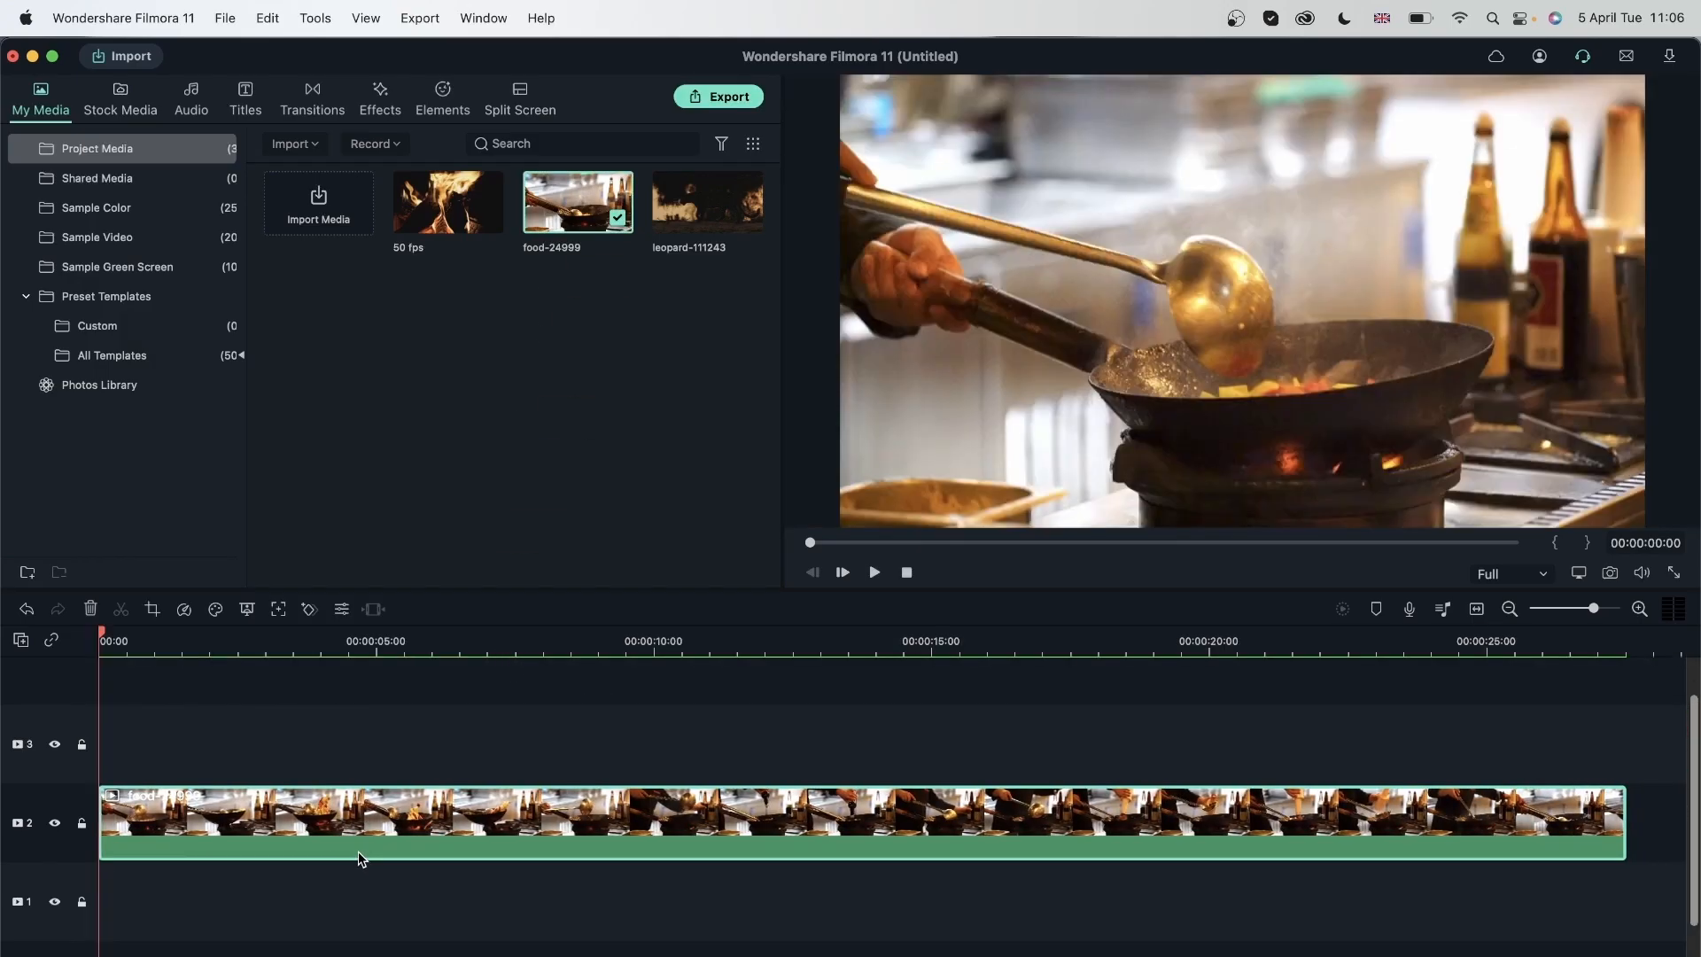
Scrub through the unedited food-24999 clip from about 5 to 19 seconds to examine its preview
left_click(410, 642)
left_click_drag(434, 641, 971, 645)
left_click(1049, 642)
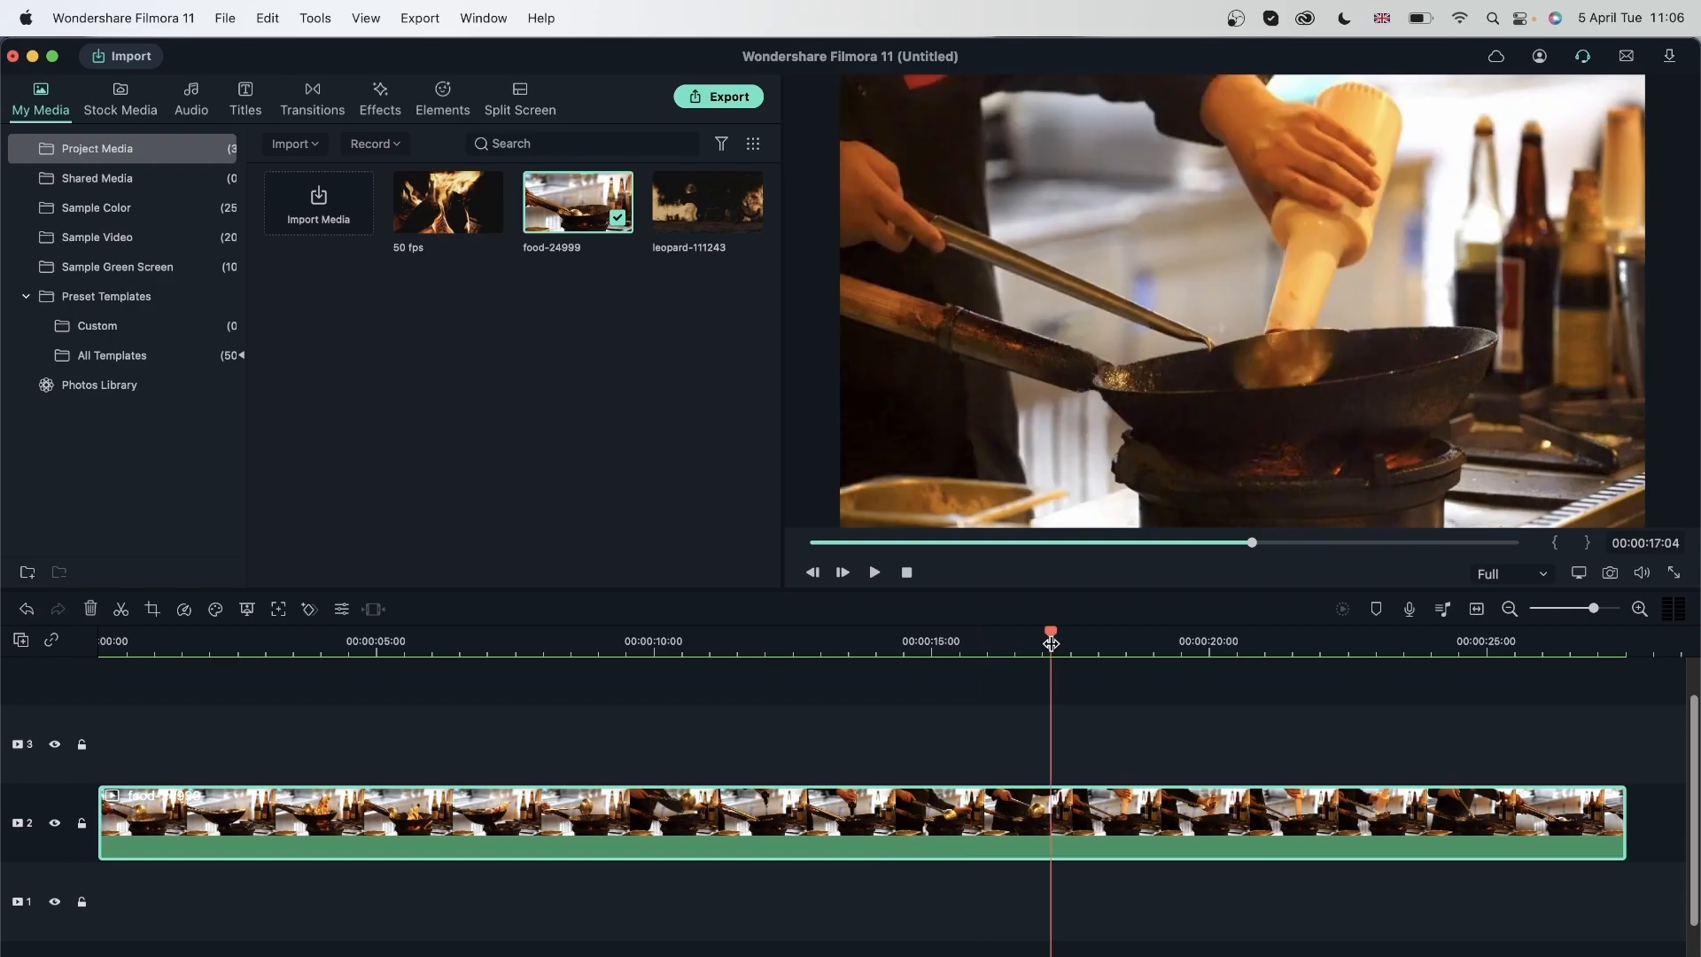
left_click(1158, 639)
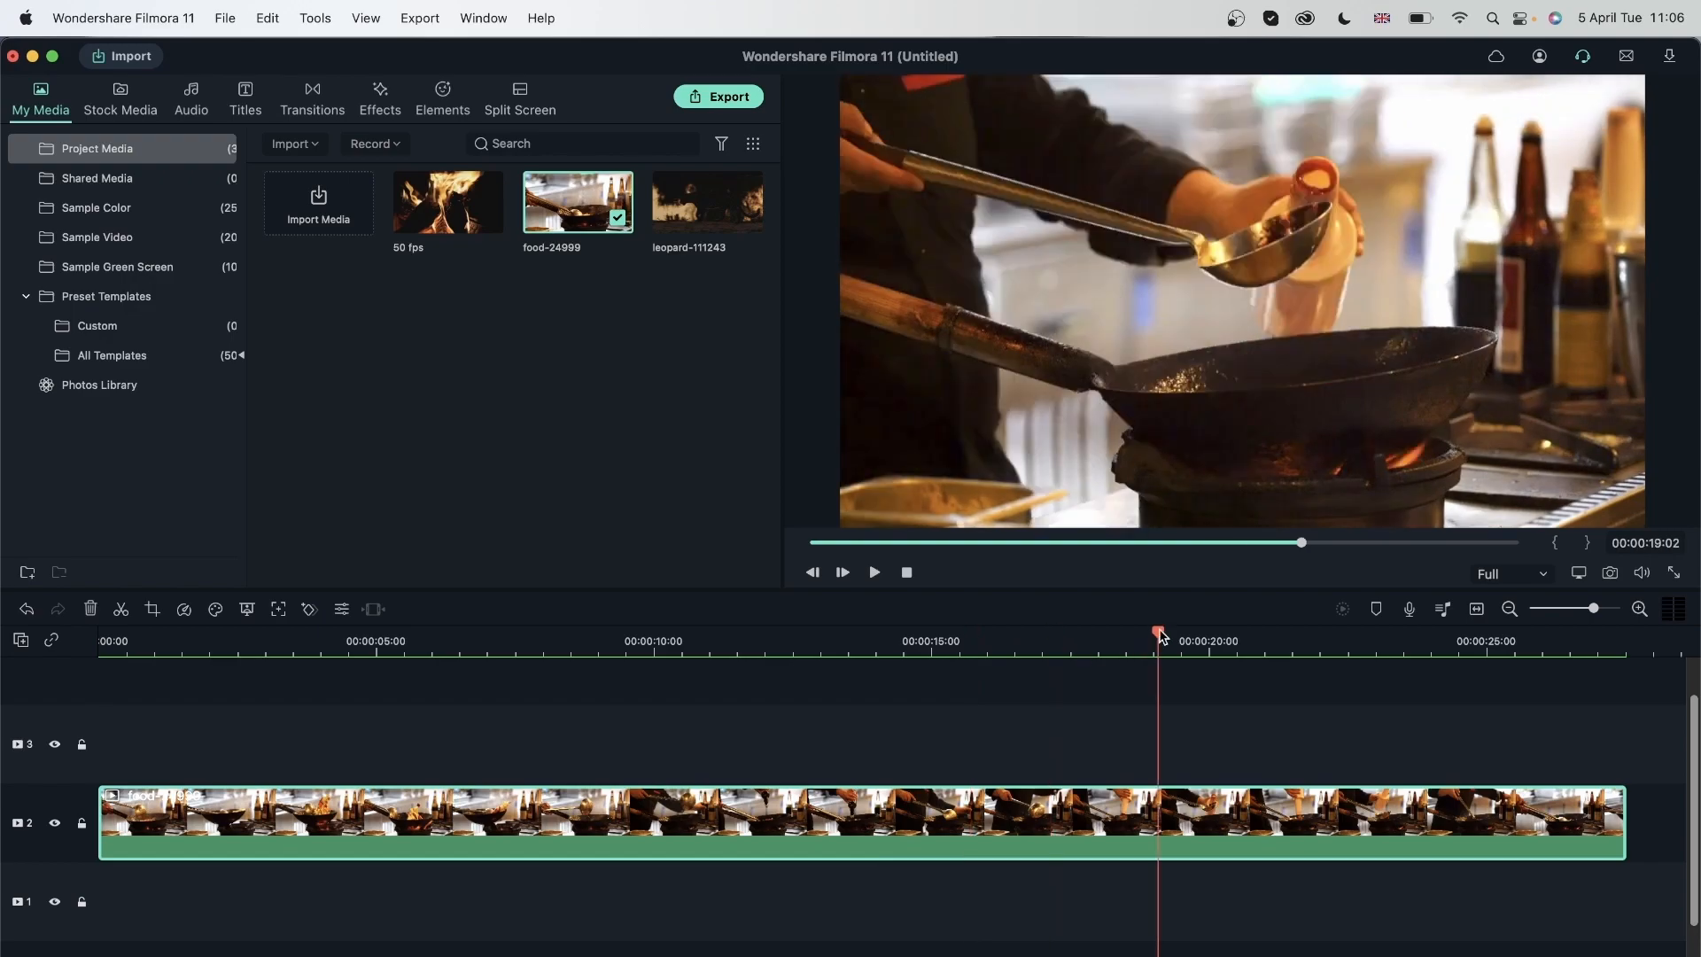
Place a second copy of food-24999 on track 3 at about 8 seconds and delete it
left_click_drag(589, 221, 543, 725)
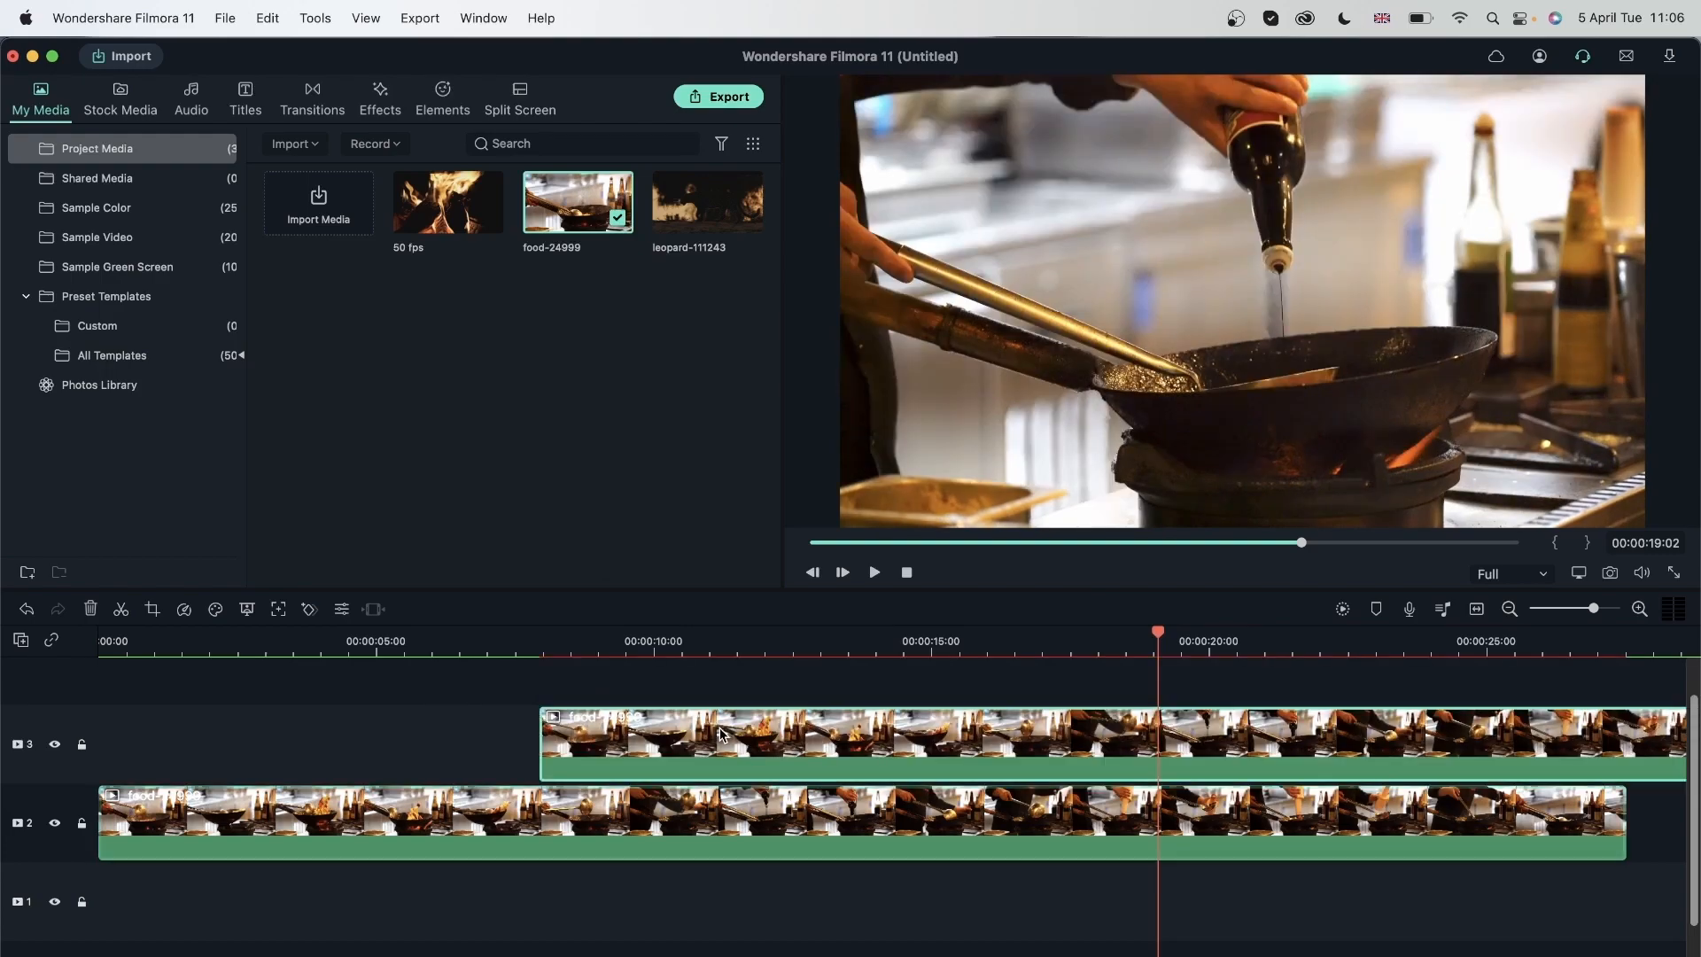
key("Delete")
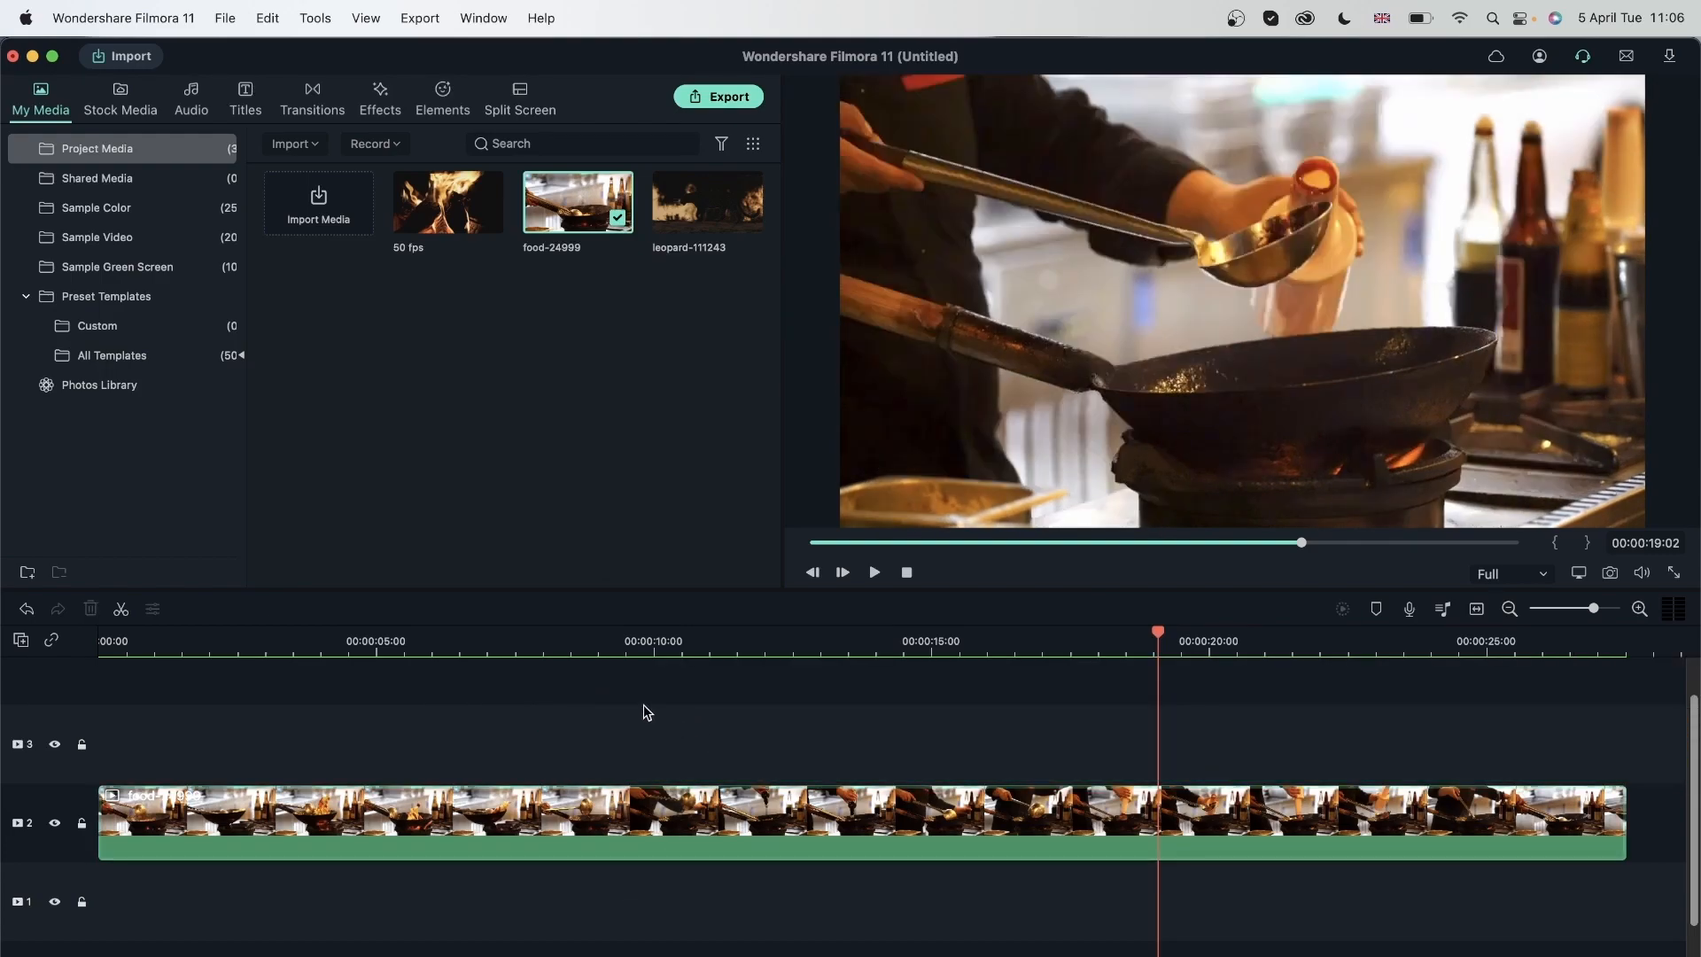
Check the food-24999 clip at about 7 and 10 seconds and delete it from track 2
left_click(510, 639)
left_click(644, 640)
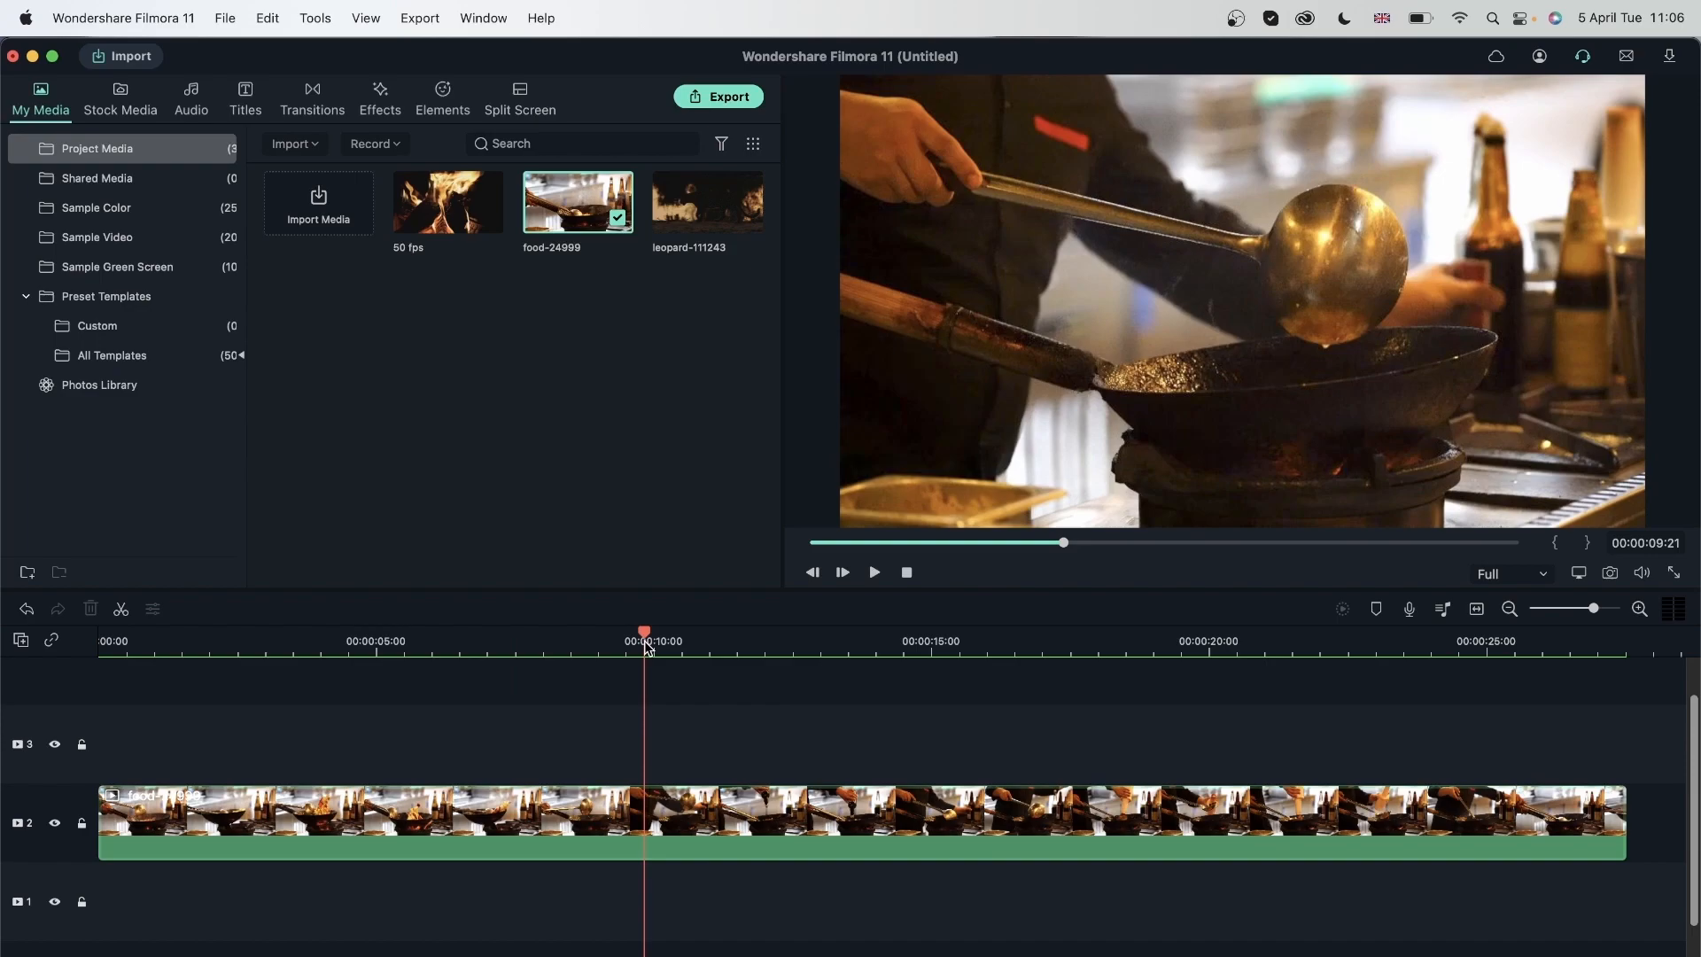
left_click(790, 852)
key("Delete")
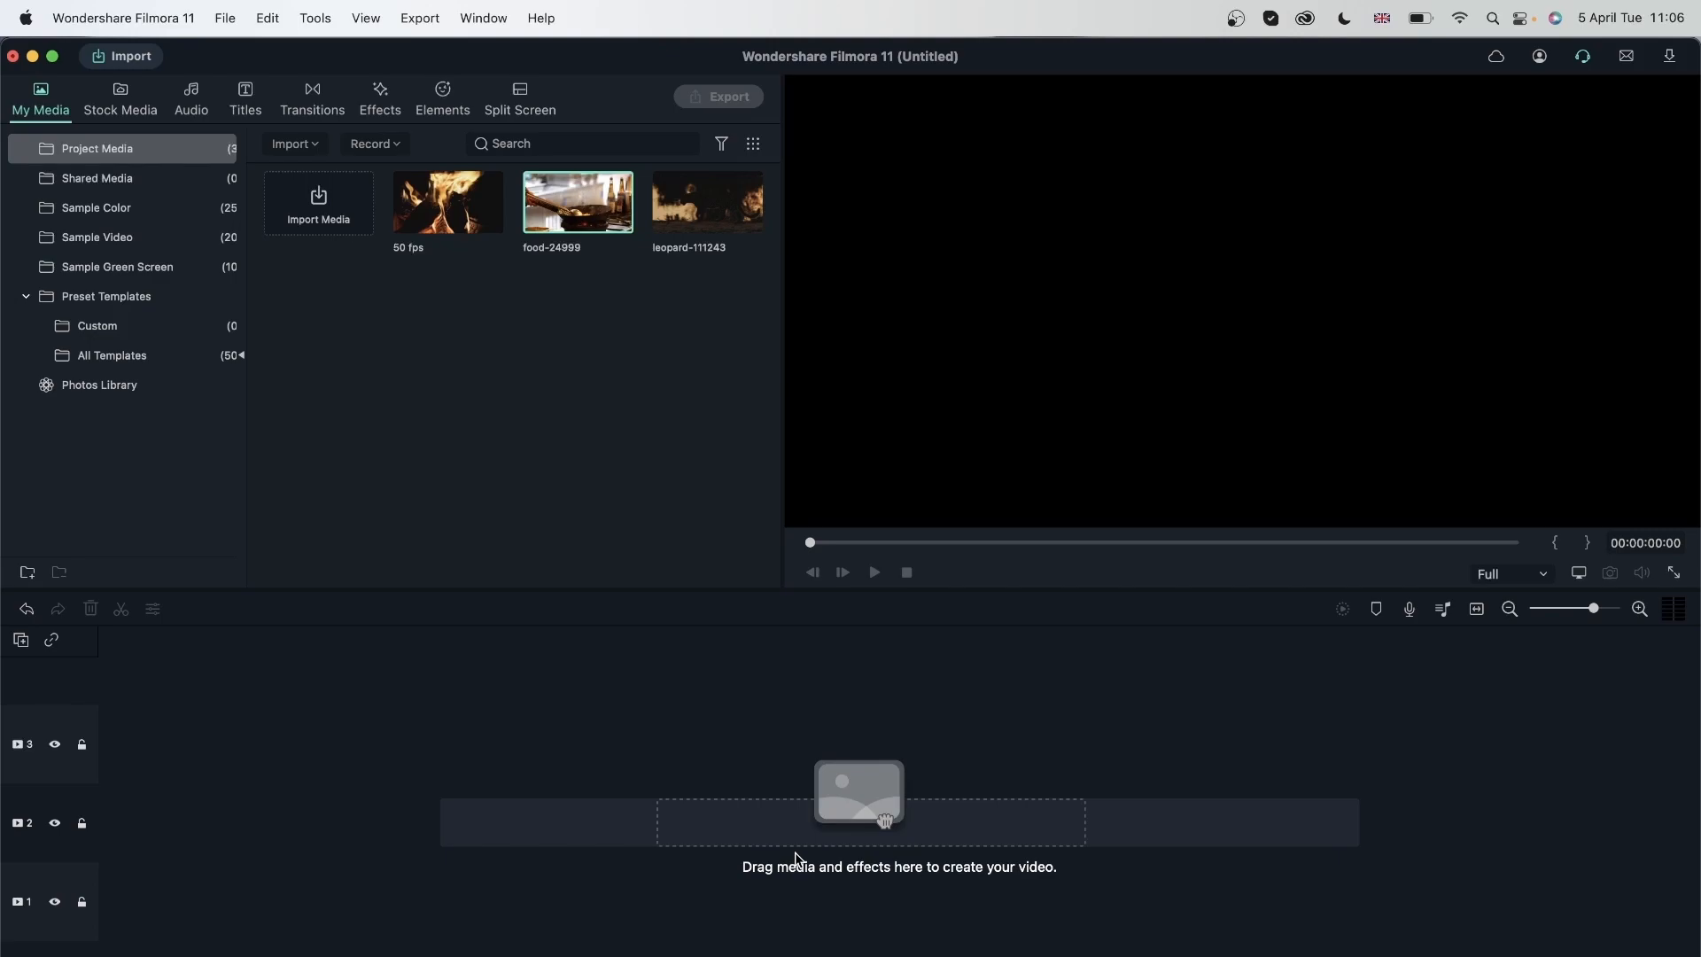
Open the Performance preferences and examine the folder options for preview render files
left_click(438, 511)
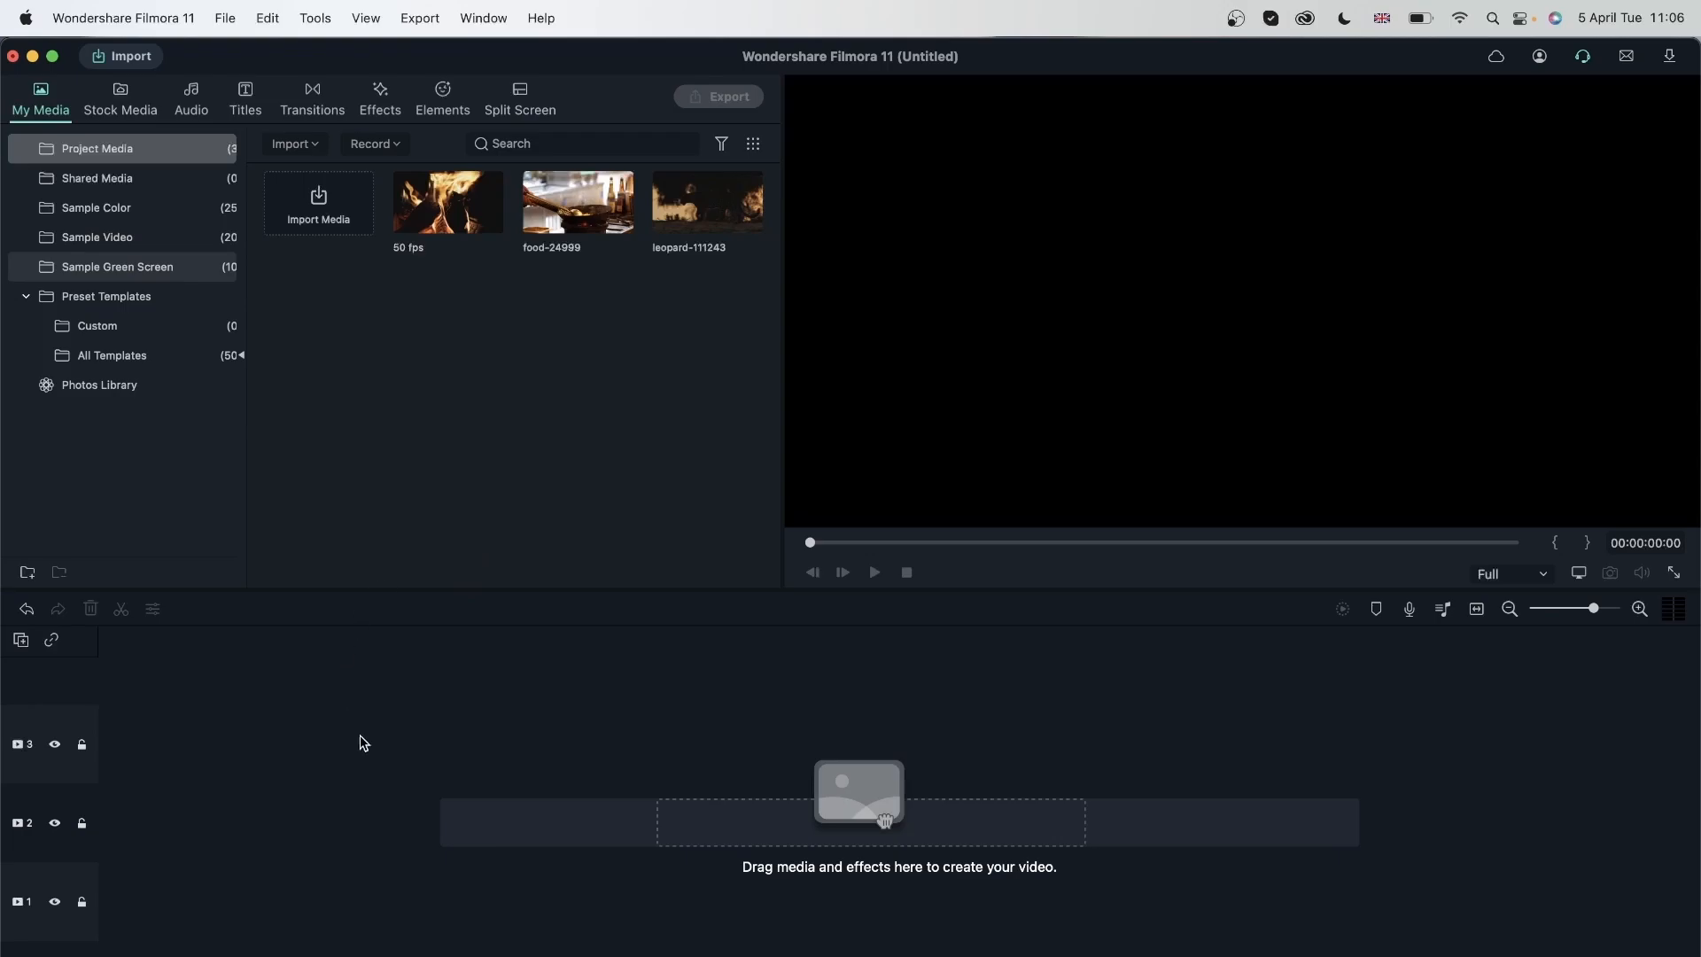
left_click(224, 16)
mouse_move(123, 18)
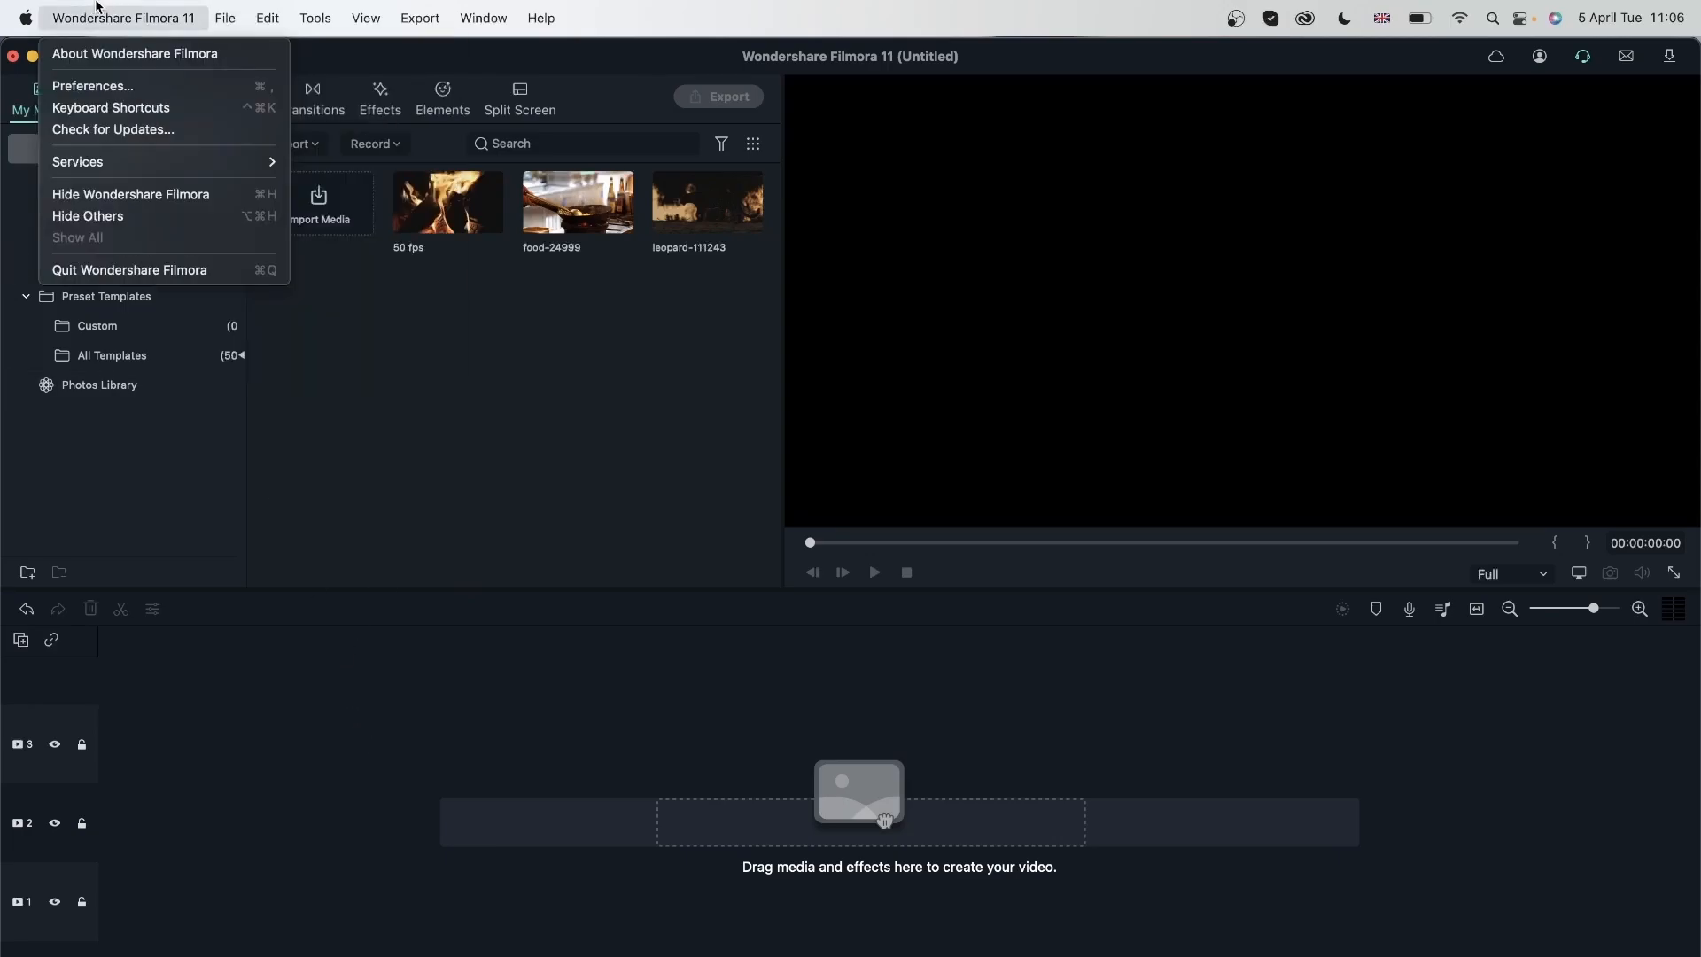
left_click(111, 83)
left_click_drag(977, 100, 805, 54)
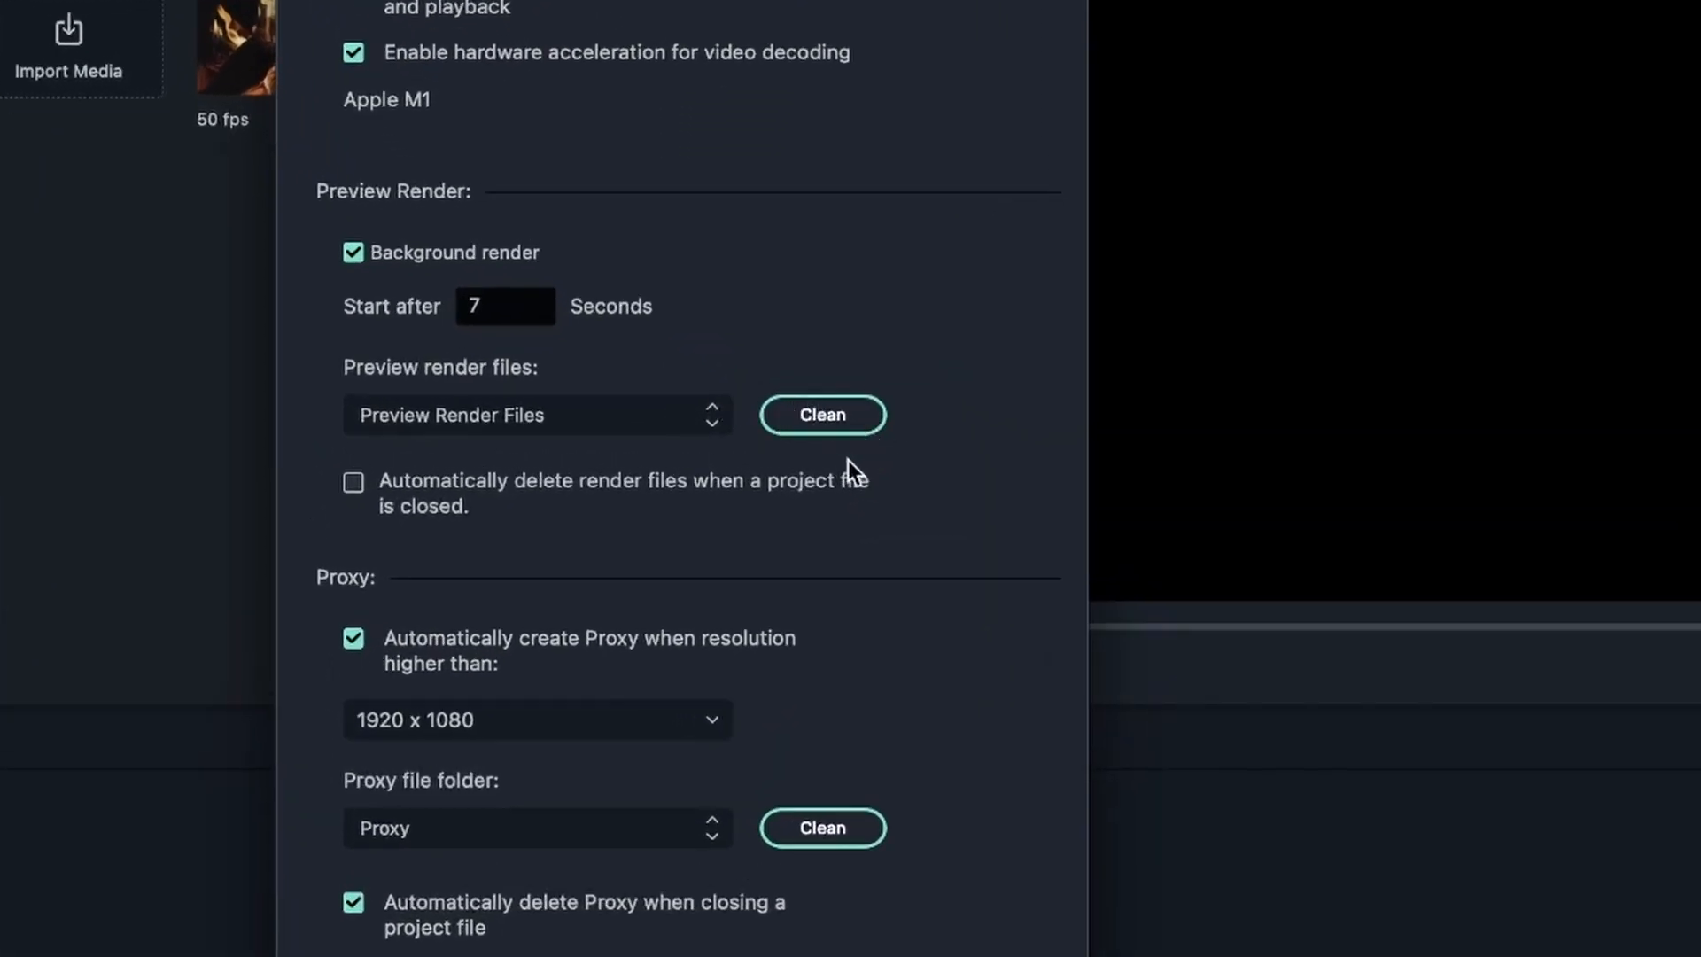
left_click(713, 422)
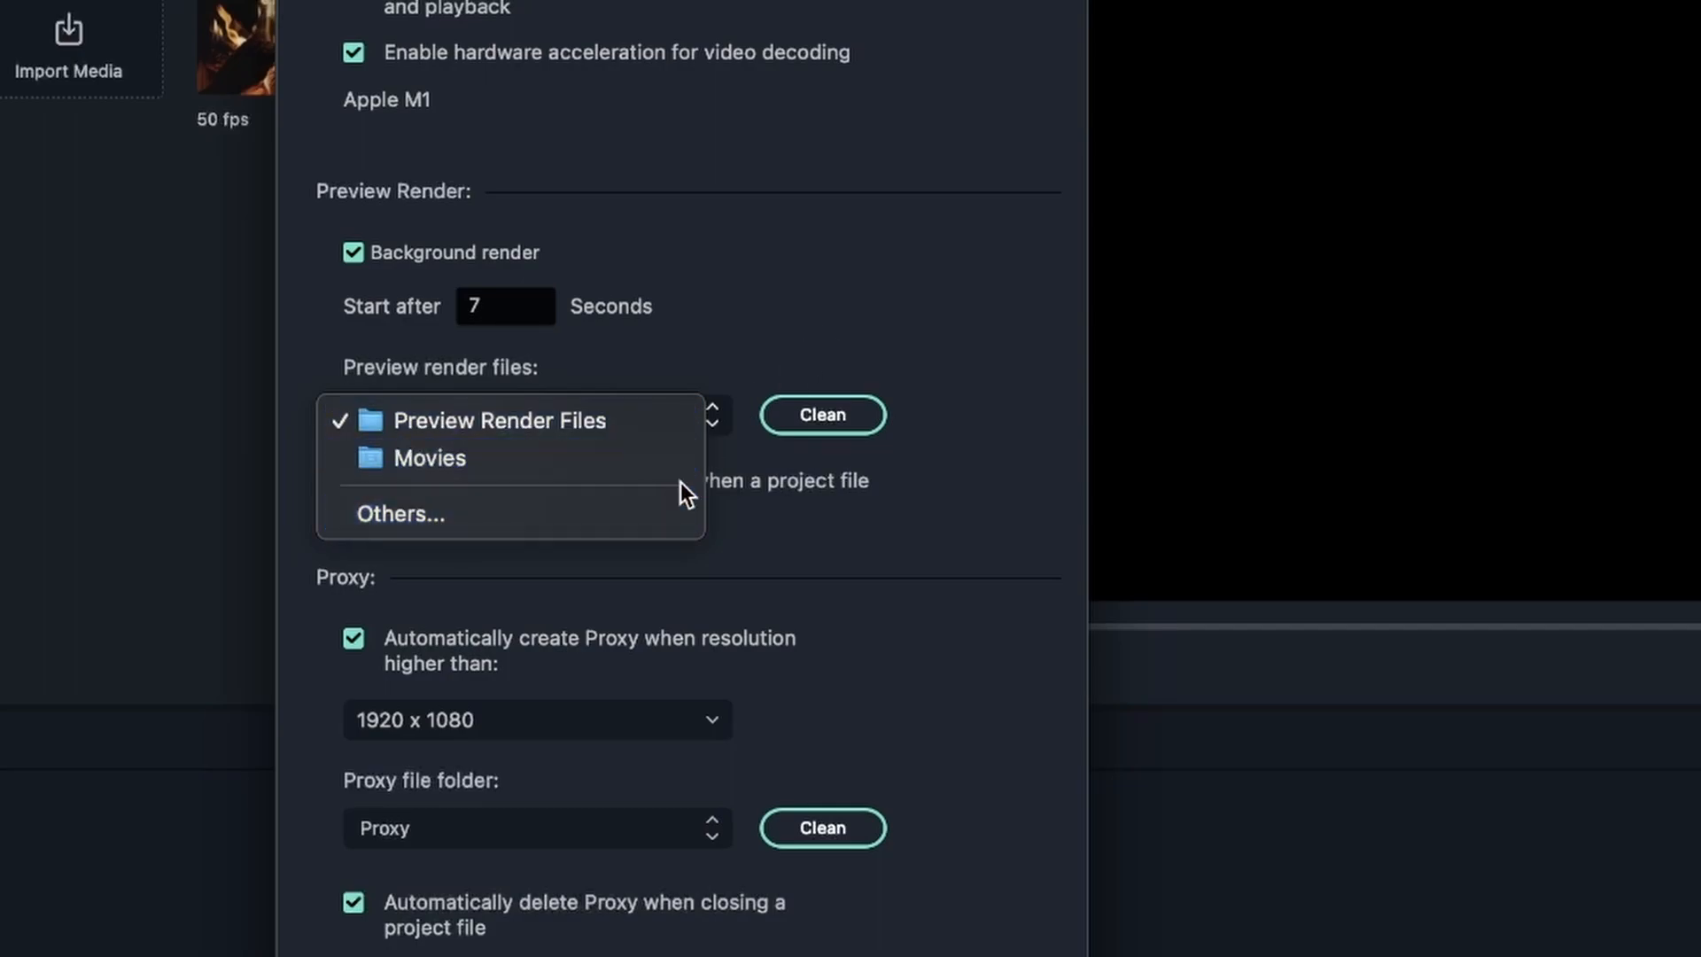
left_click(810, 258)
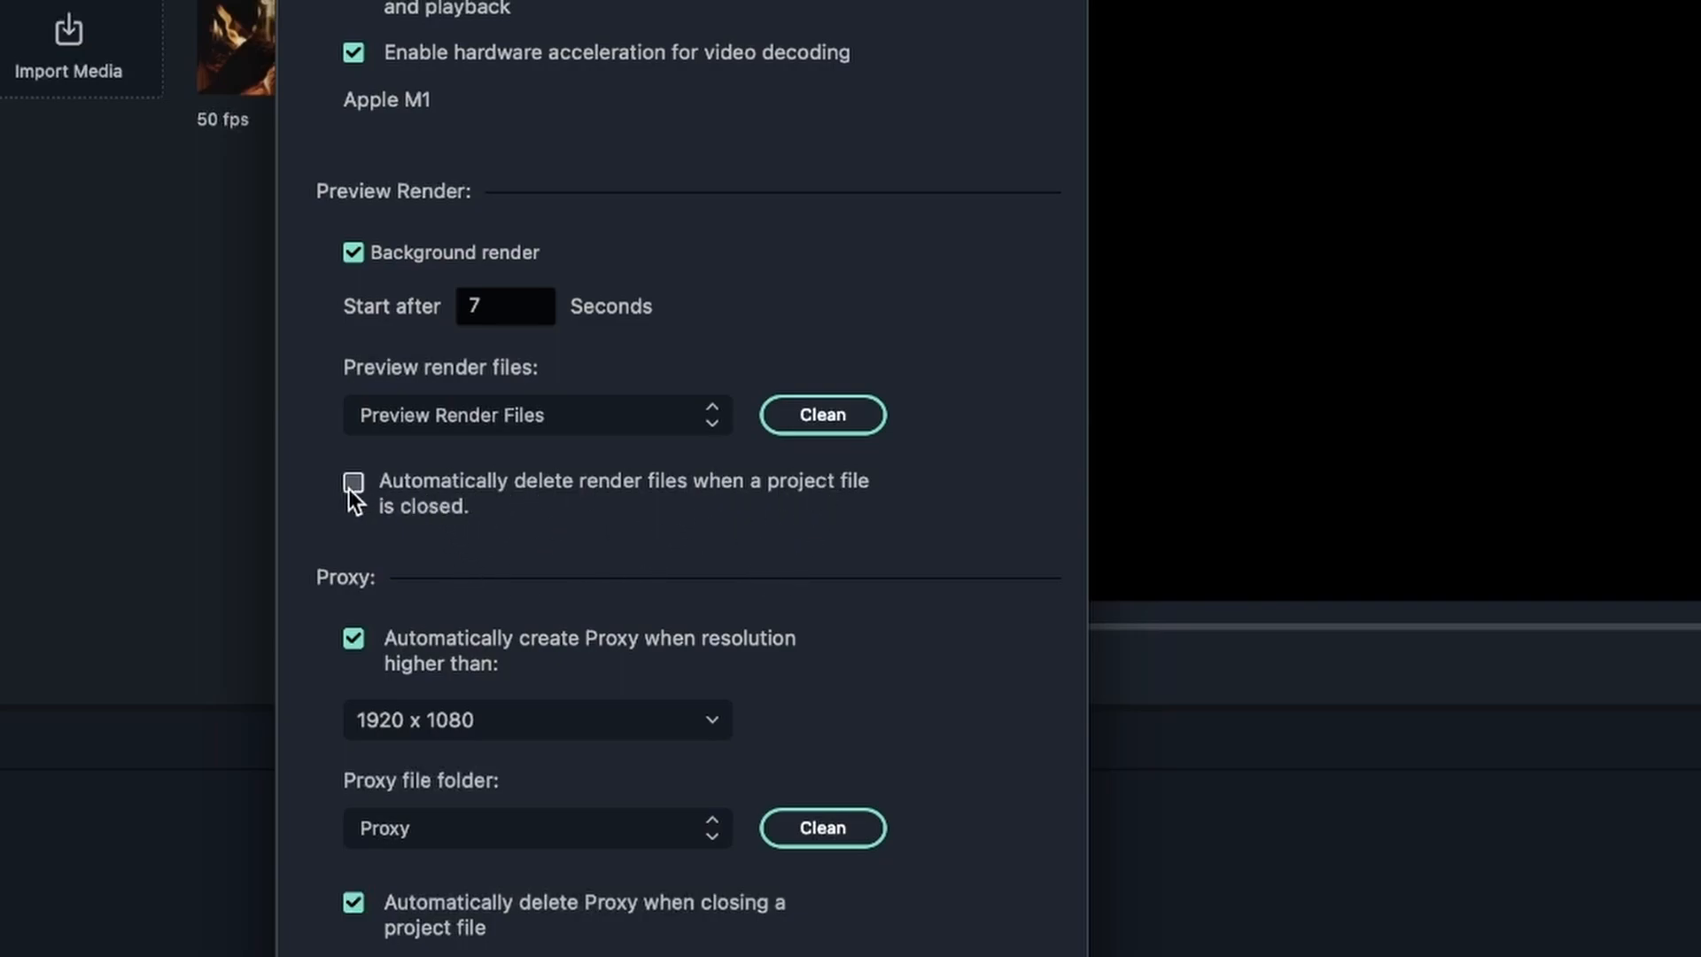
Enable automatic deletion of render files when a project is closed and set background render to start after 5 seconds
left_click(536, 305)
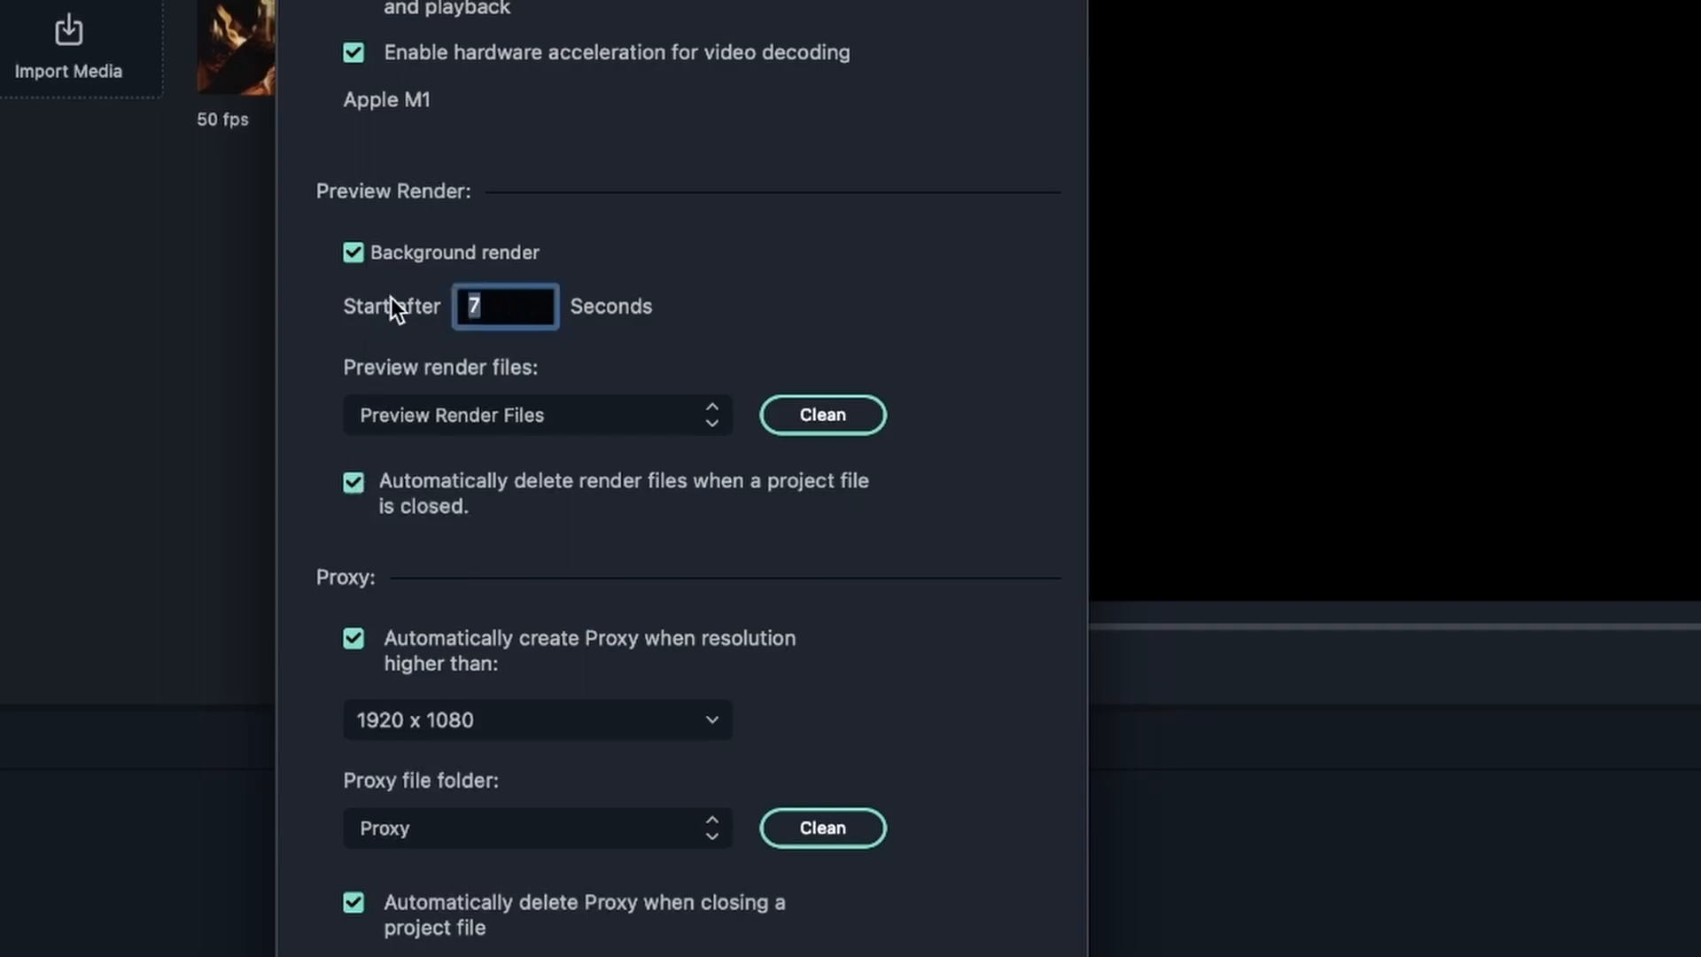
type("5")
key("Return")
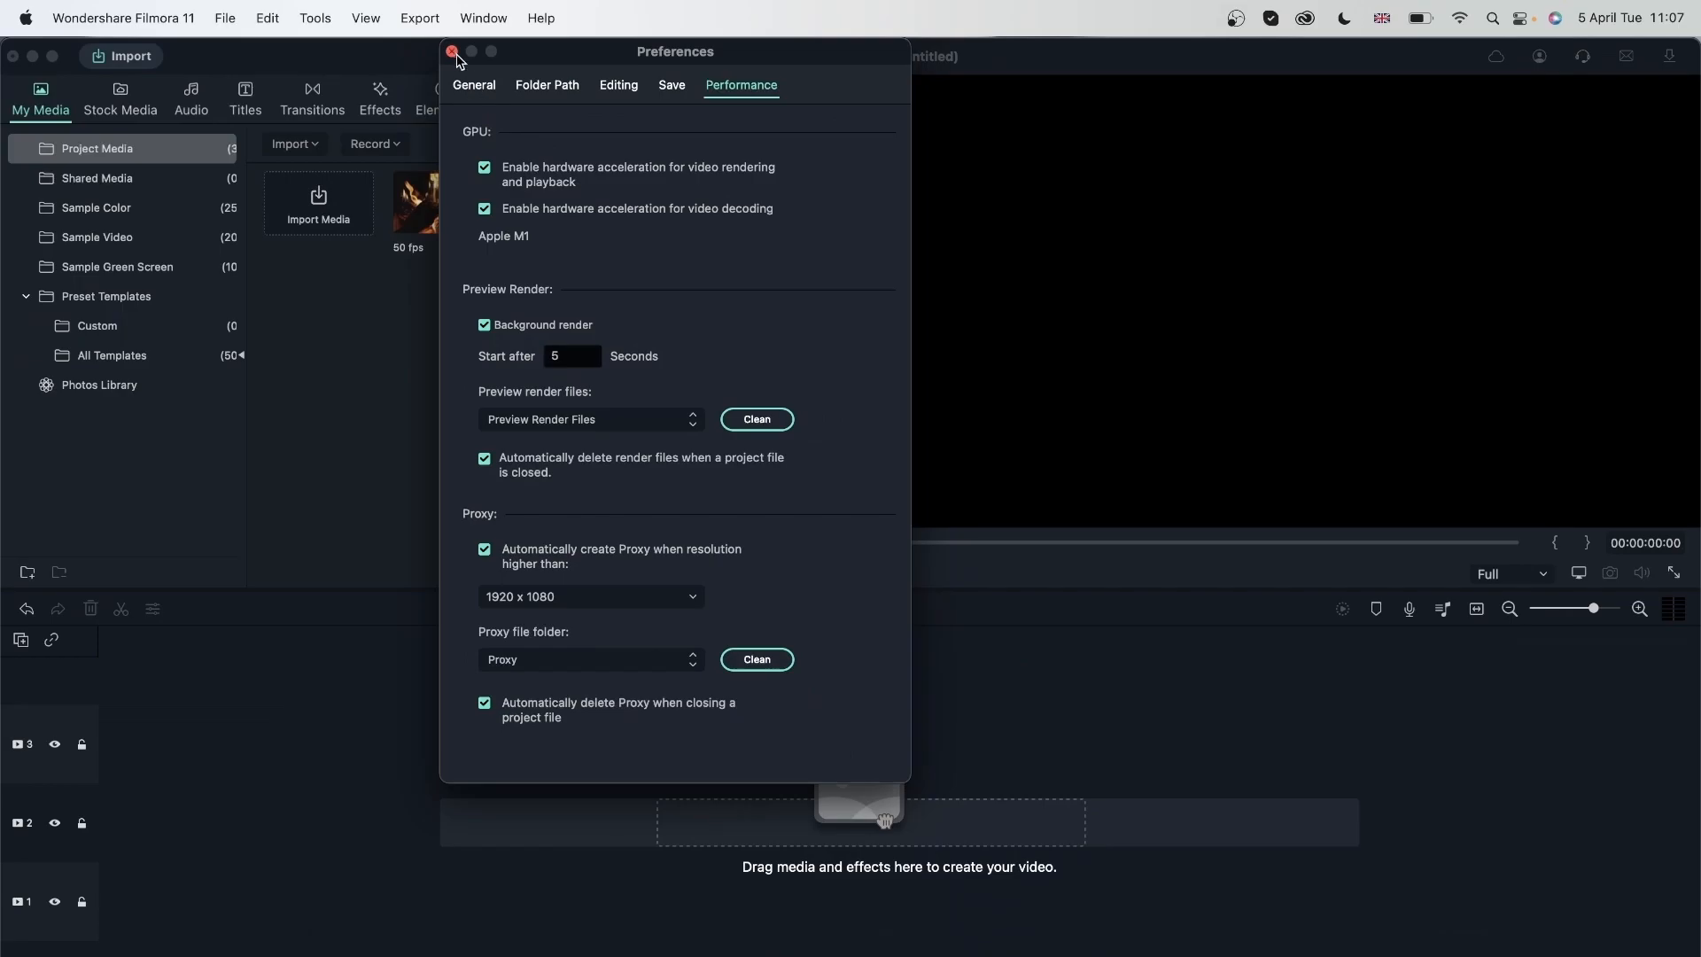
left_click(452, 52)
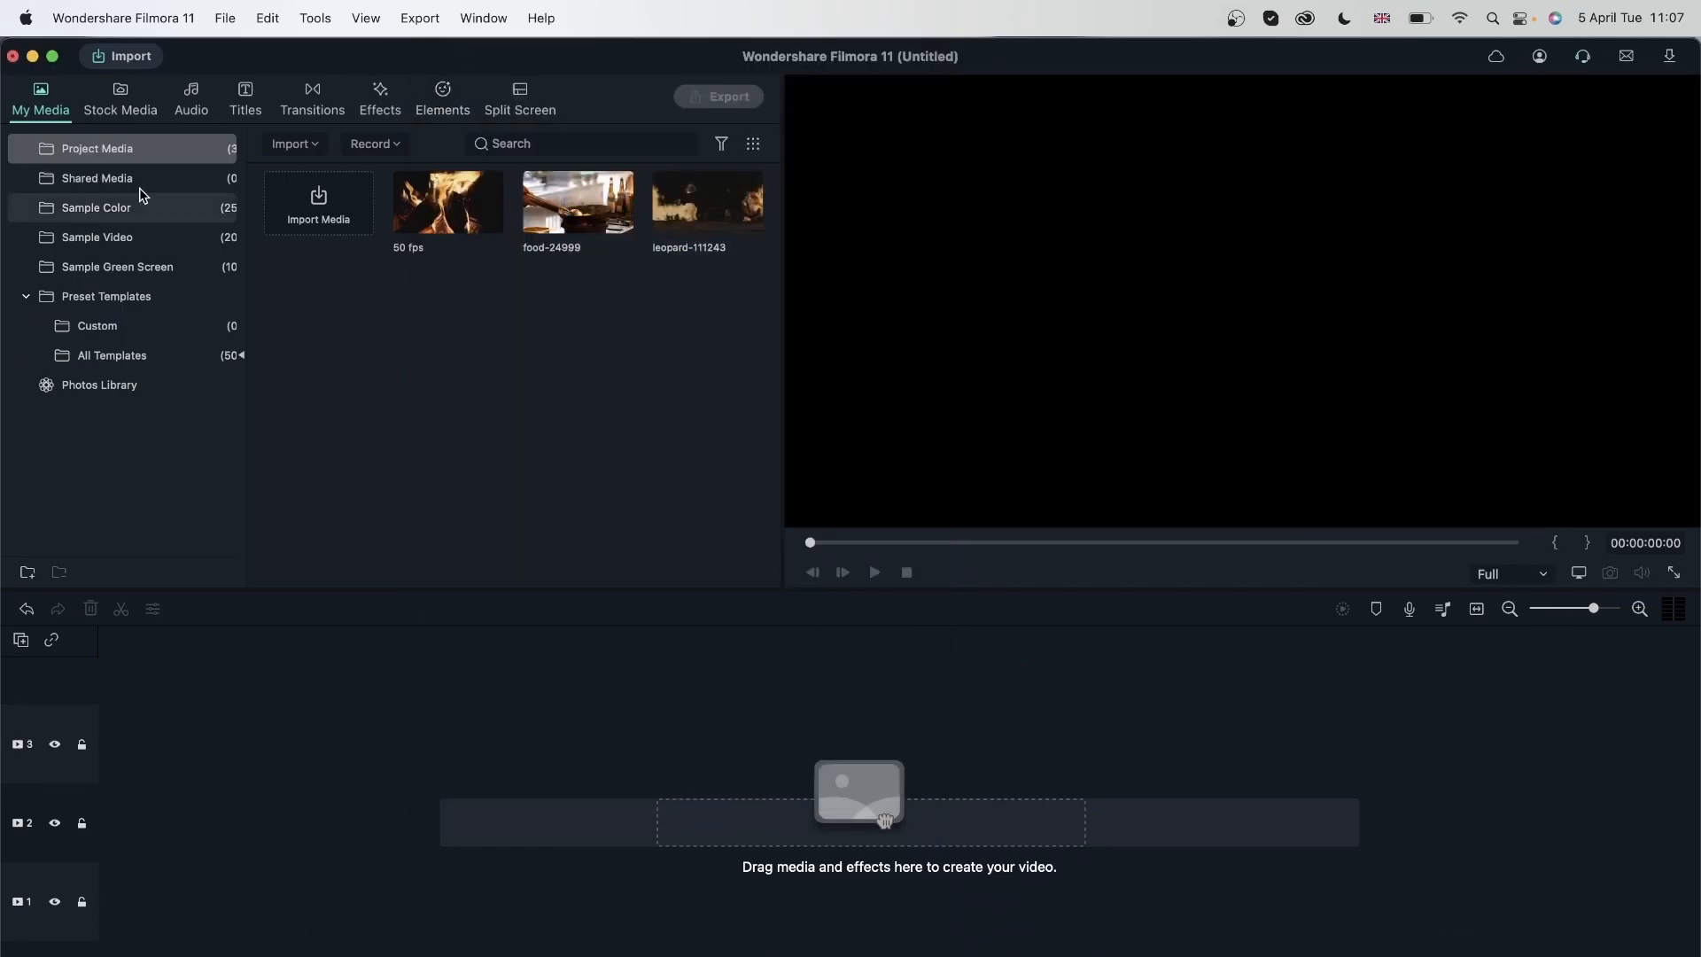
Place the 50 fps clip at the start of track 2, matching the project settings to the media at 1920x1080, 50.00 fps
left_click(589, 220)
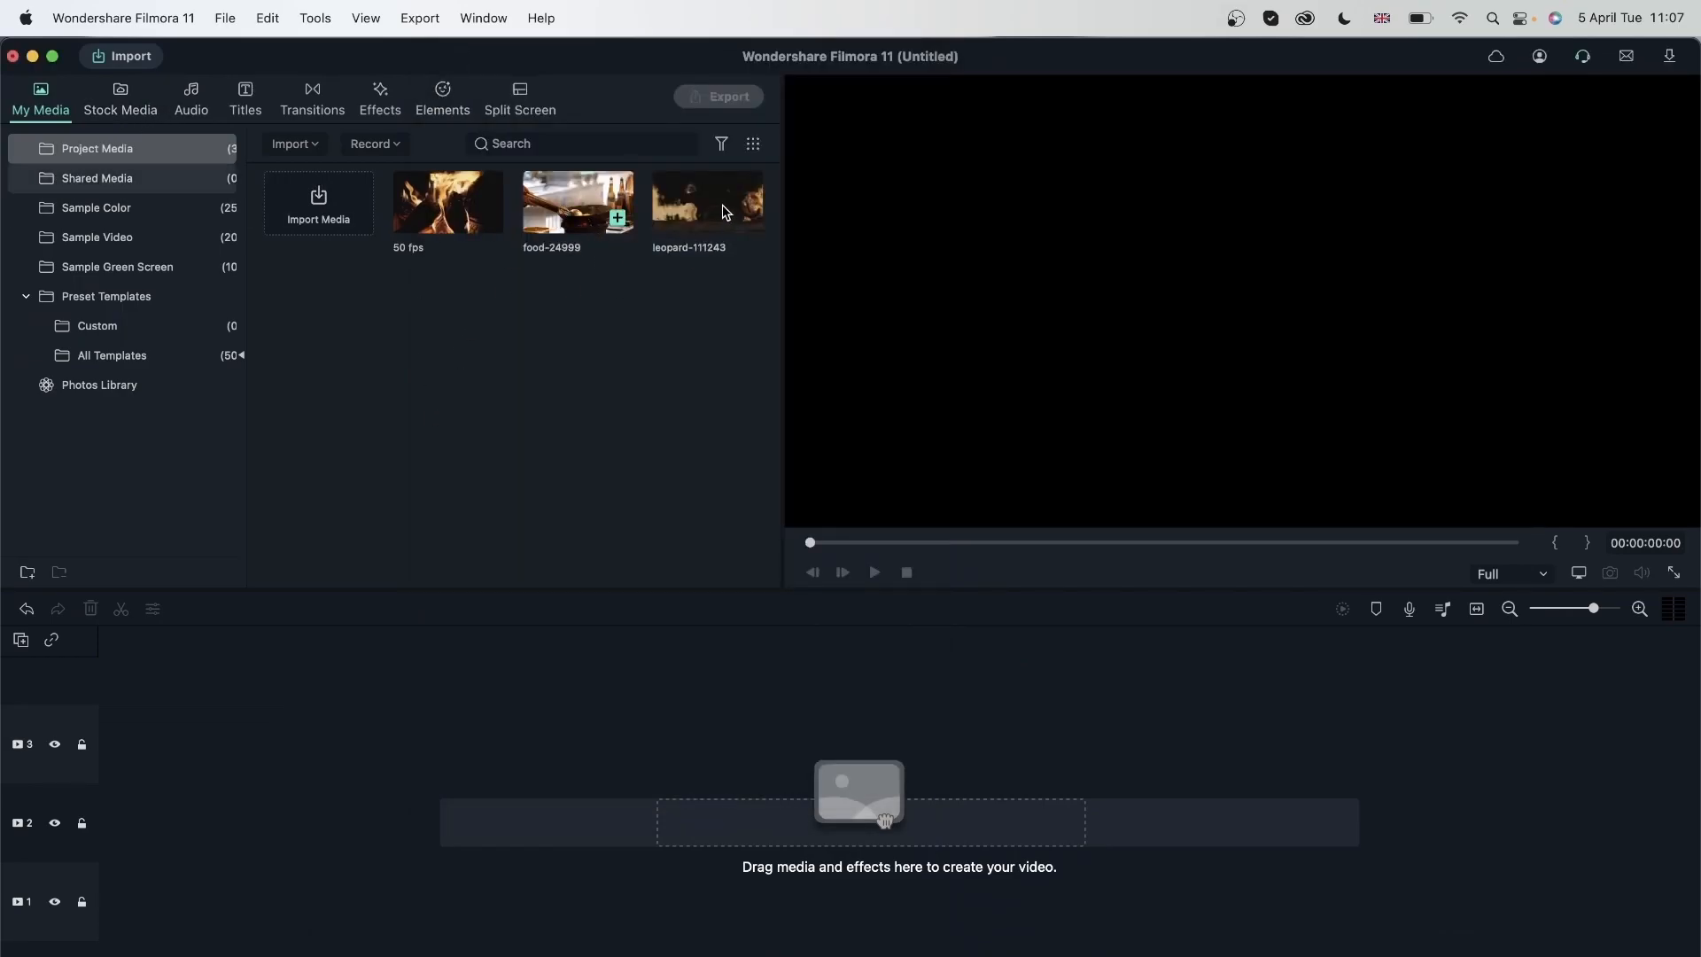
left_click(722, 208)
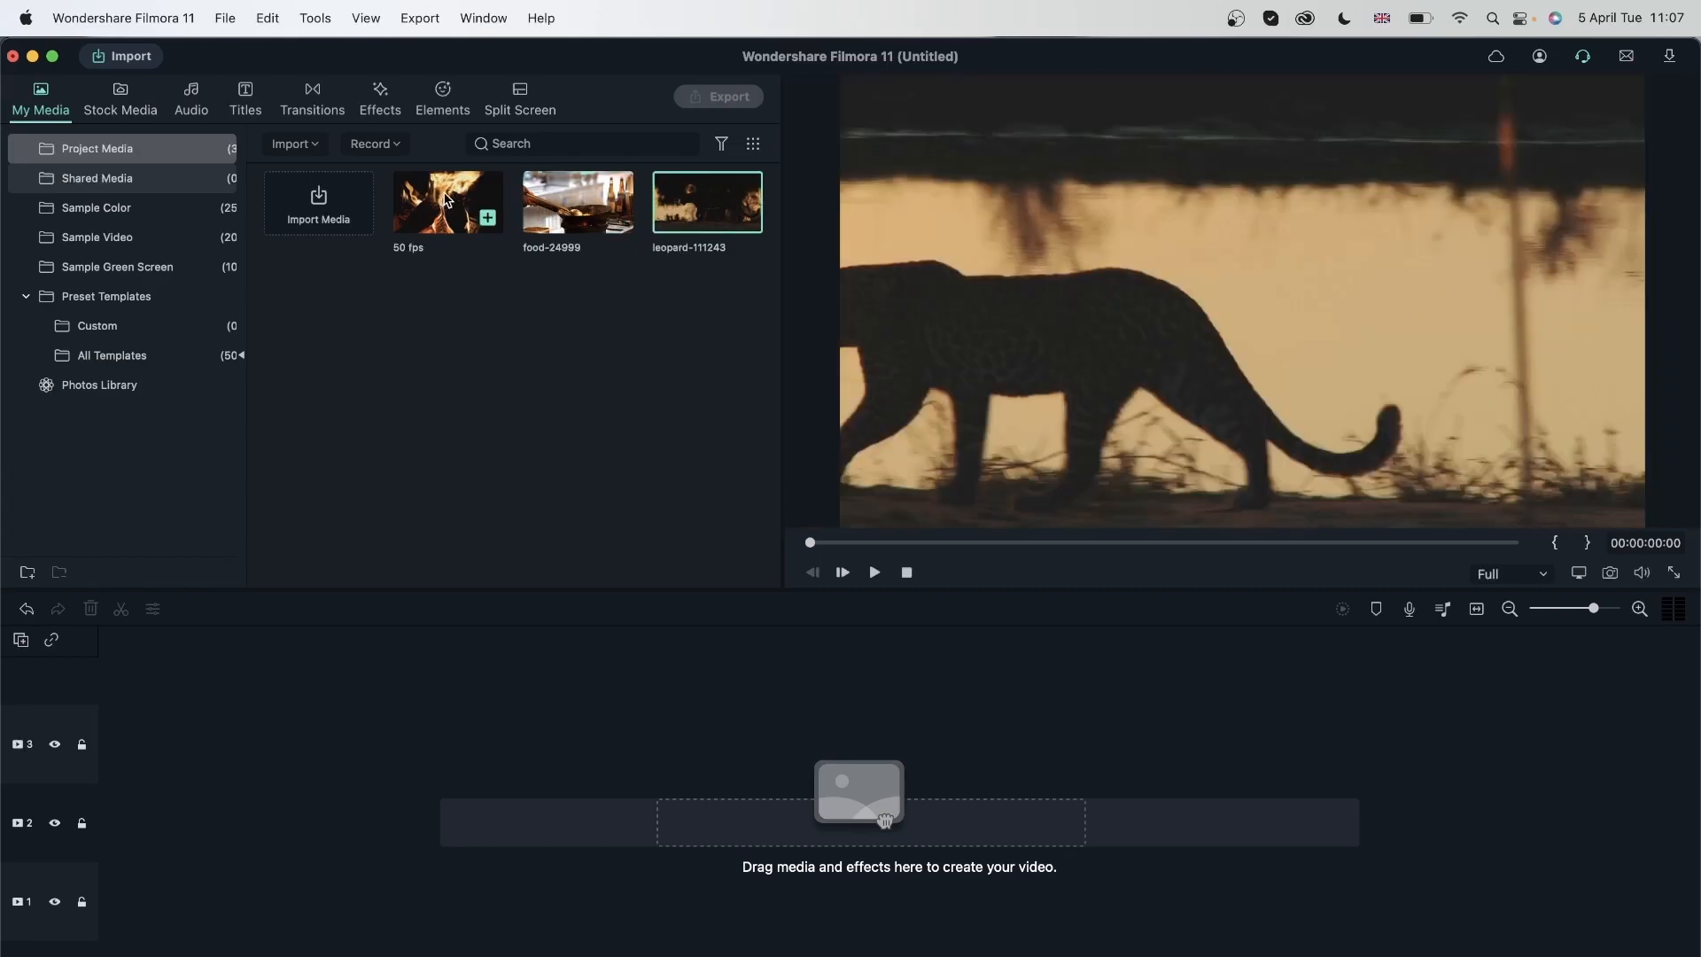
left_click_drag(447, 197, 110, 854)
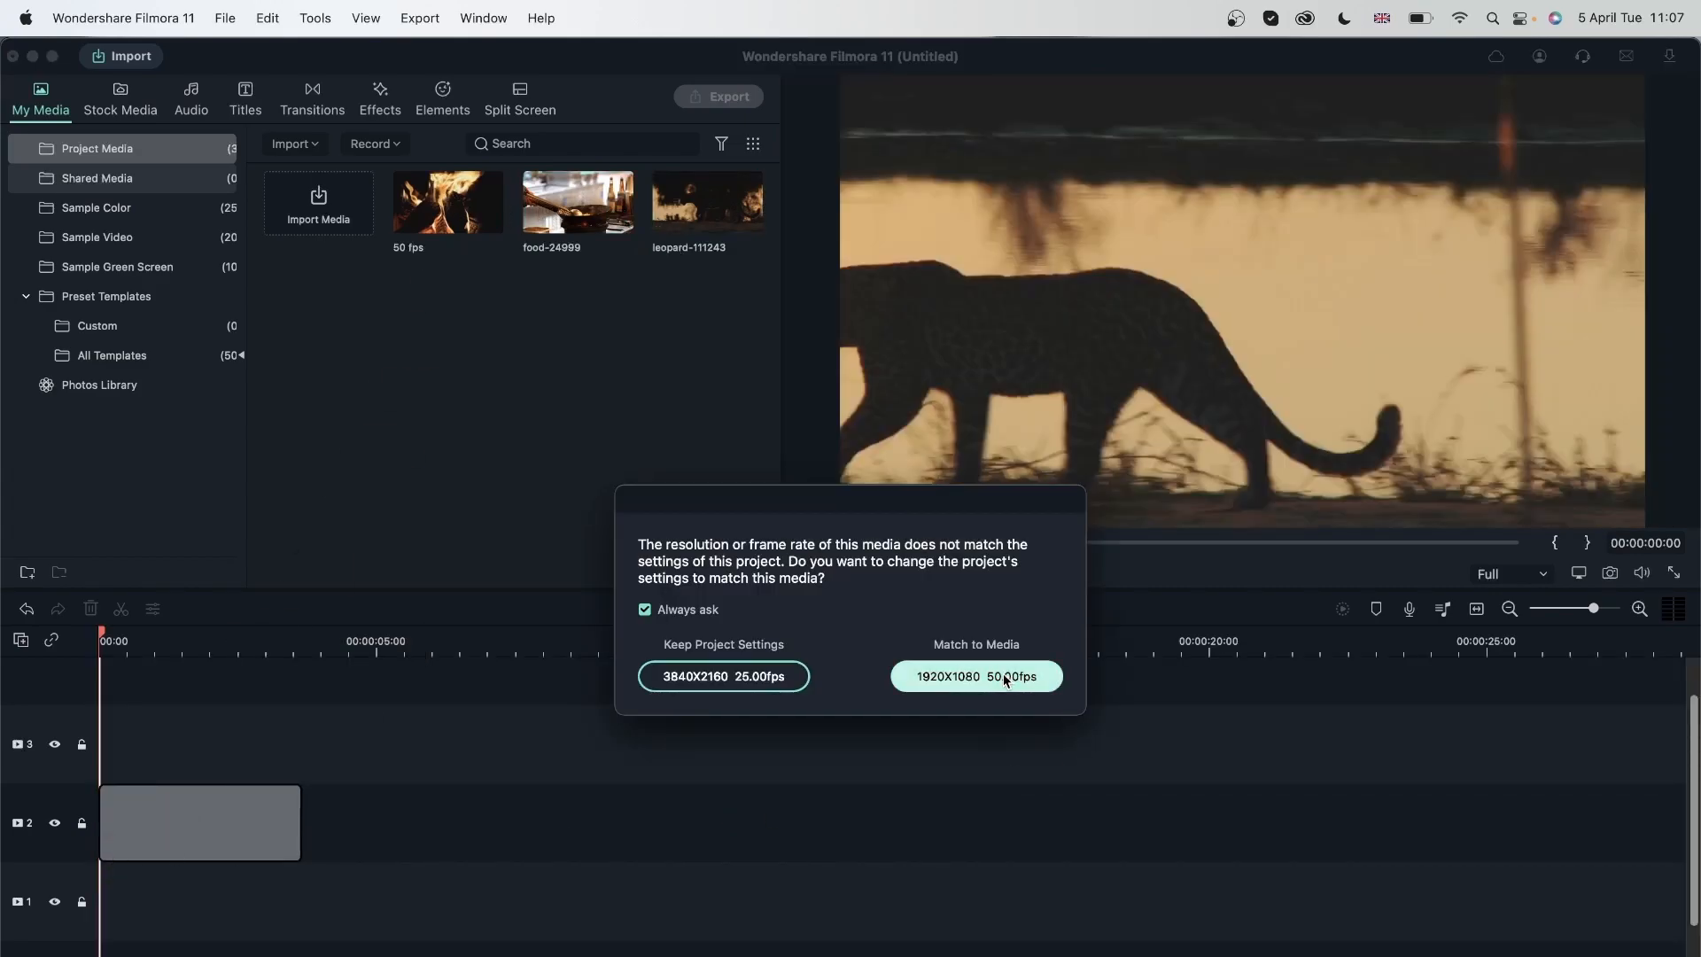
left_click(1006, 677)
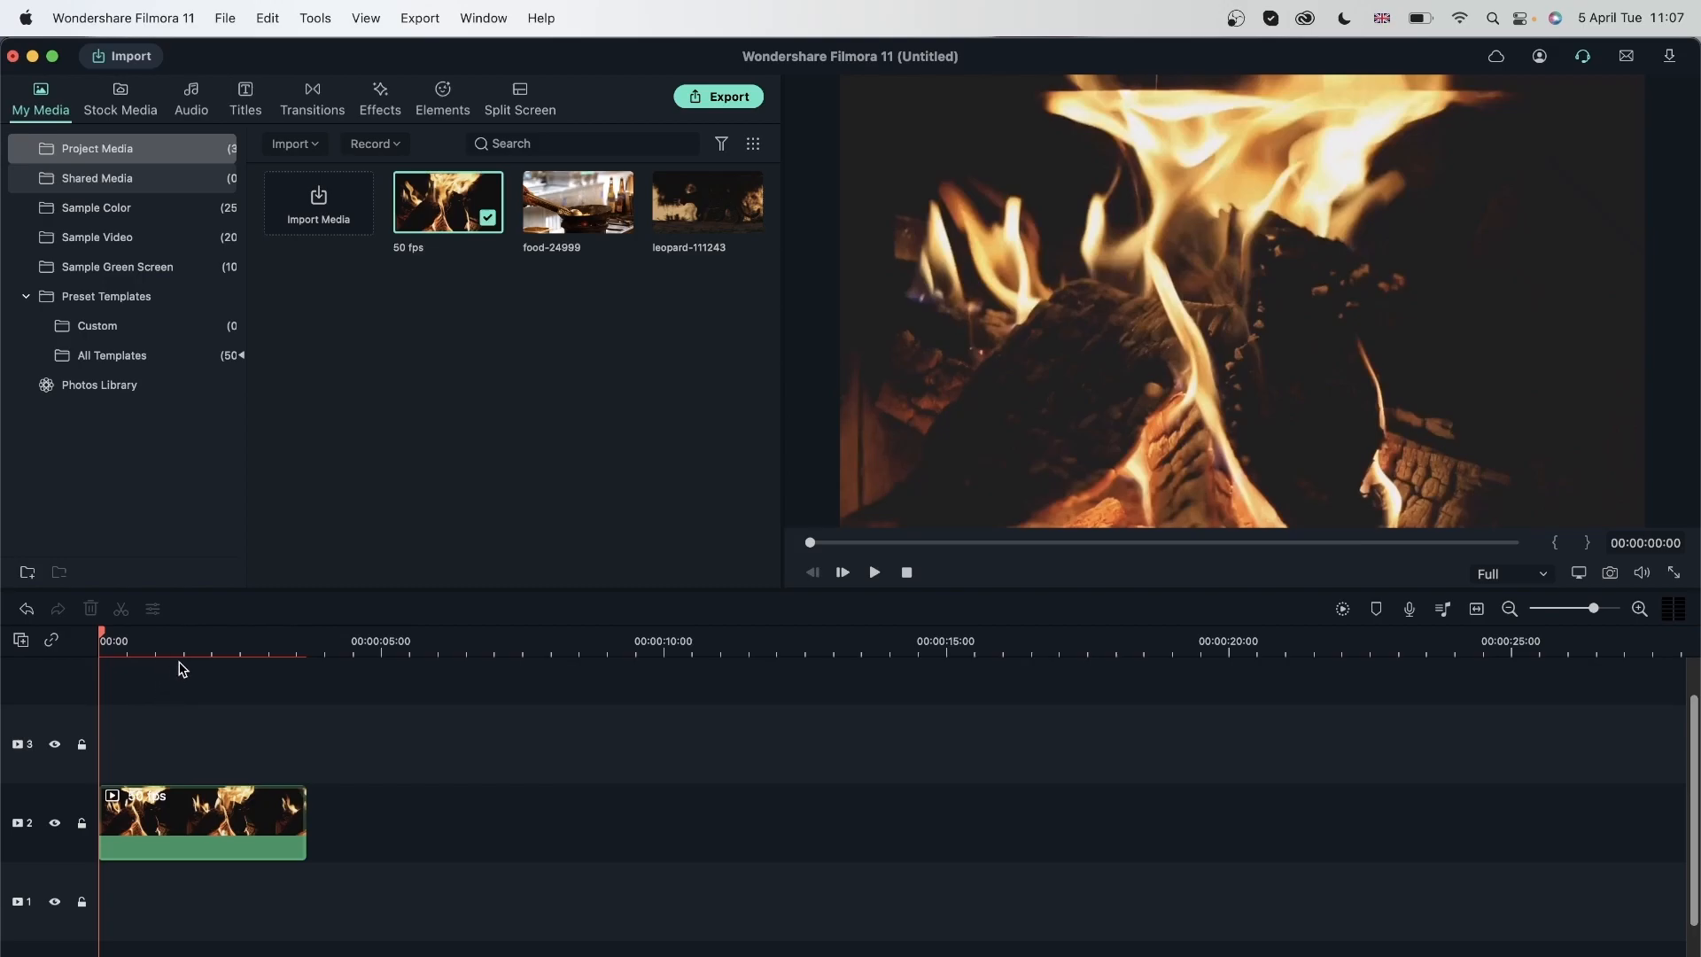
Scrub back and forth through the 50 fps clip to examine its playback and return the playhead to the start
left_click(199, 638)
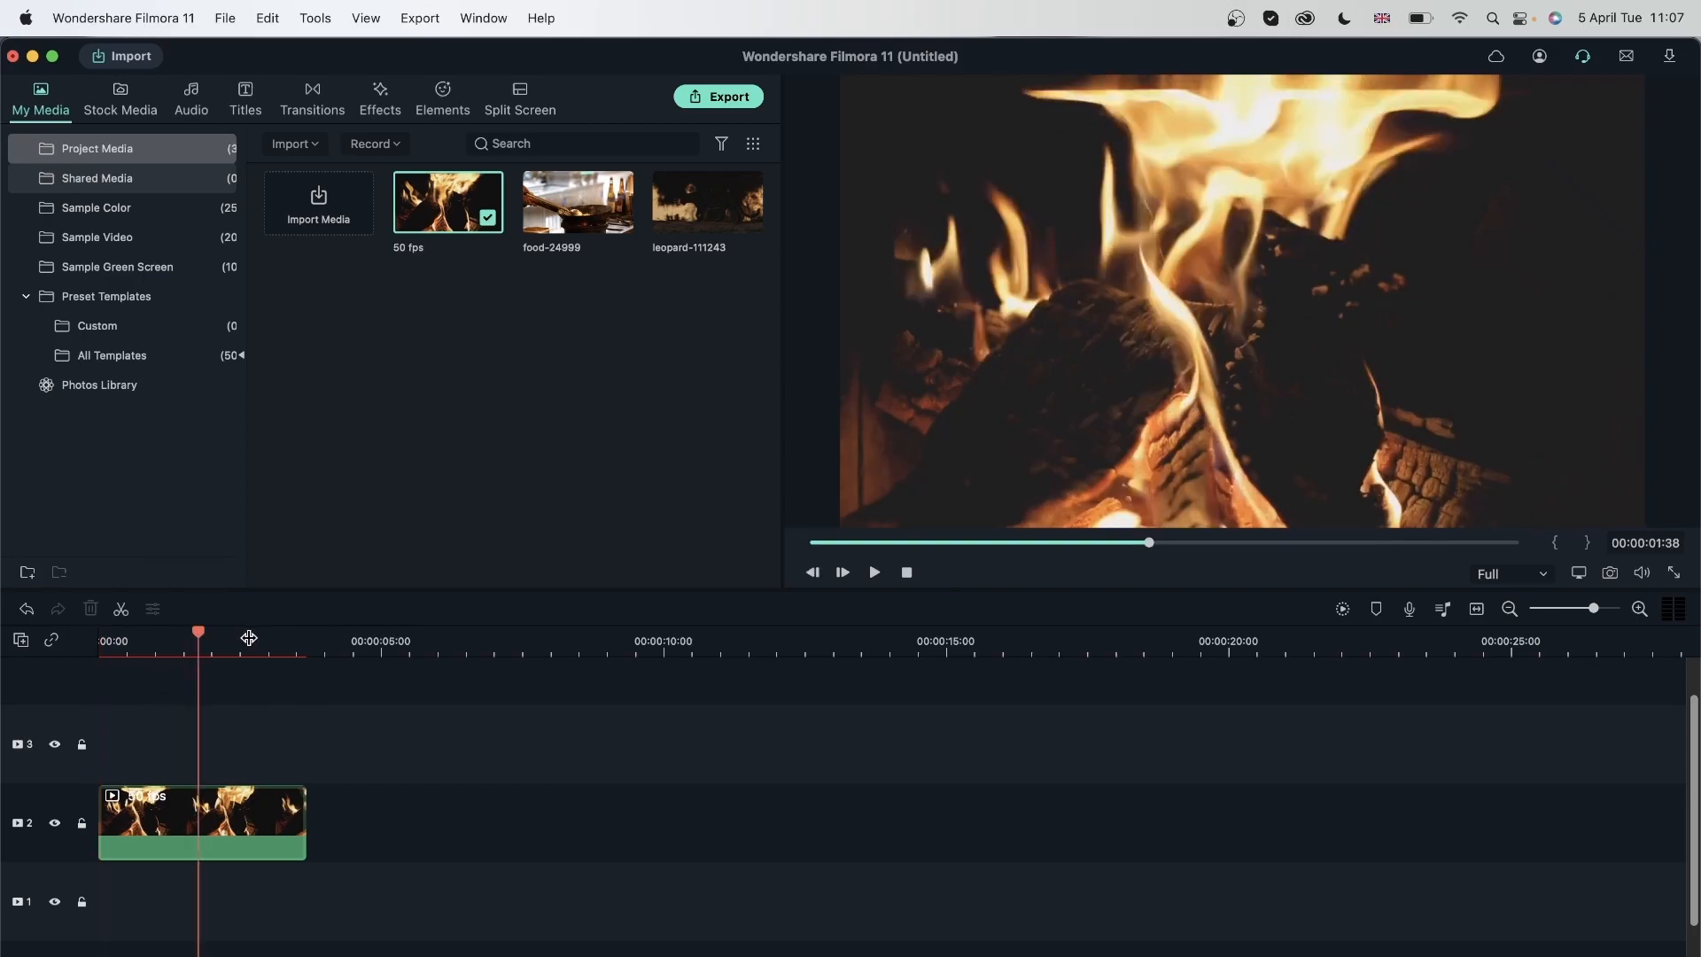
left_click(250, 638)
left_click(185, 644)
left_click(223, 646)
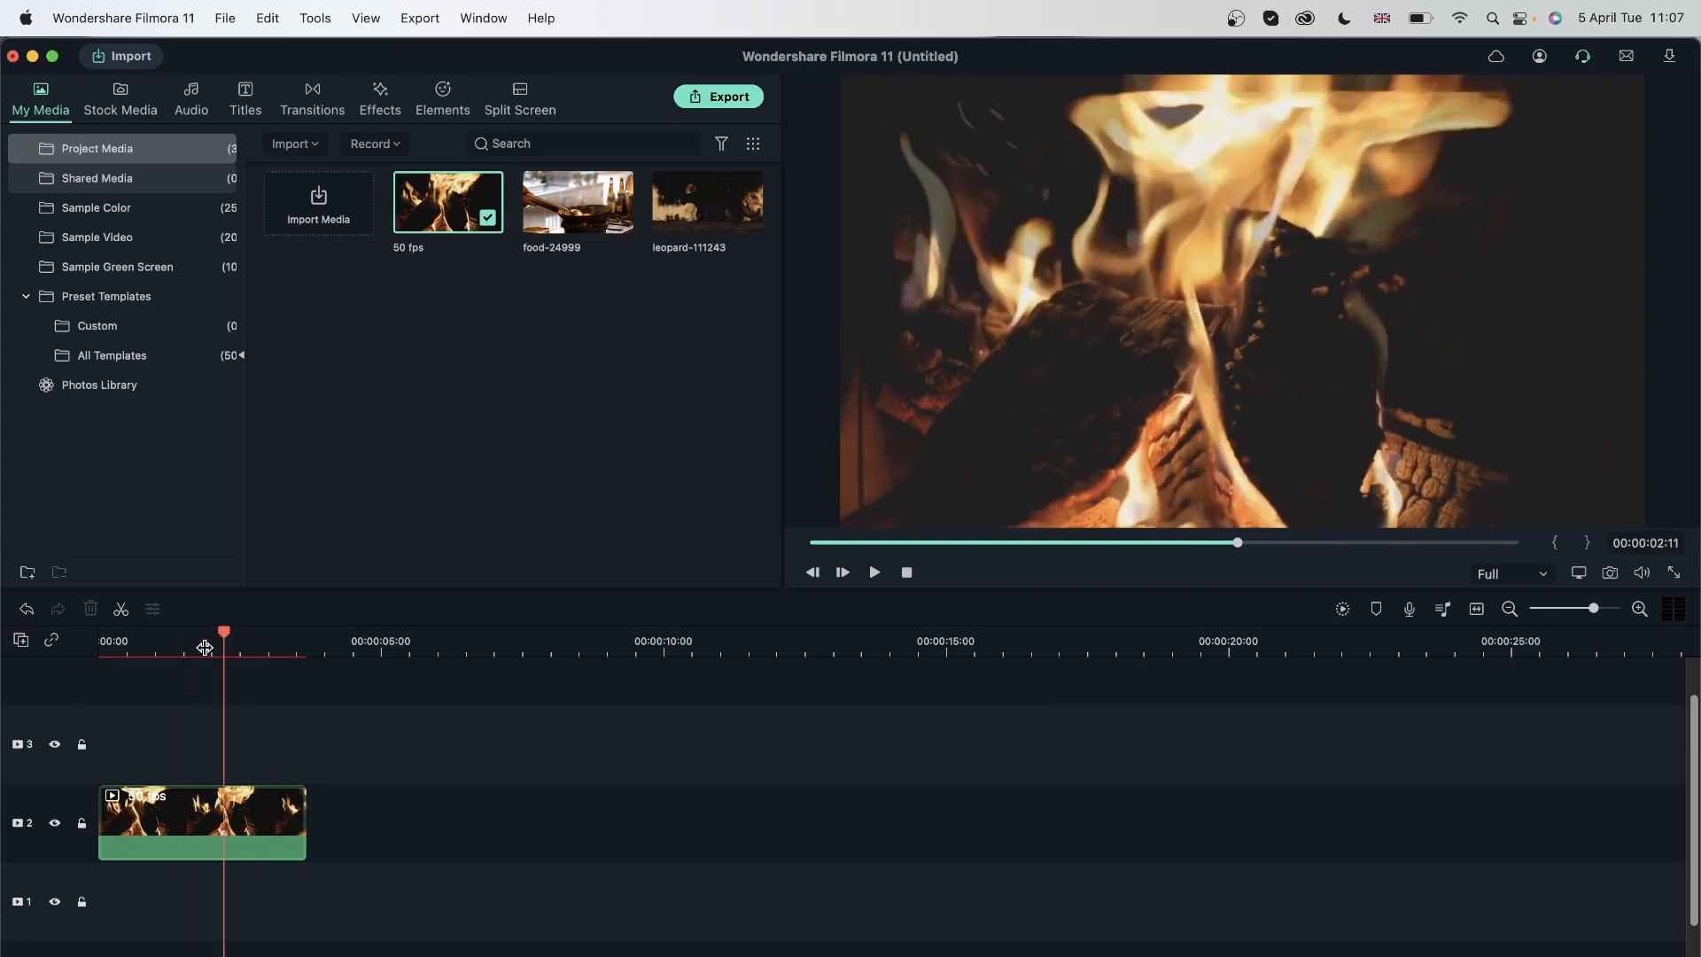
left_click(144, 647)
left_click(210, 647)
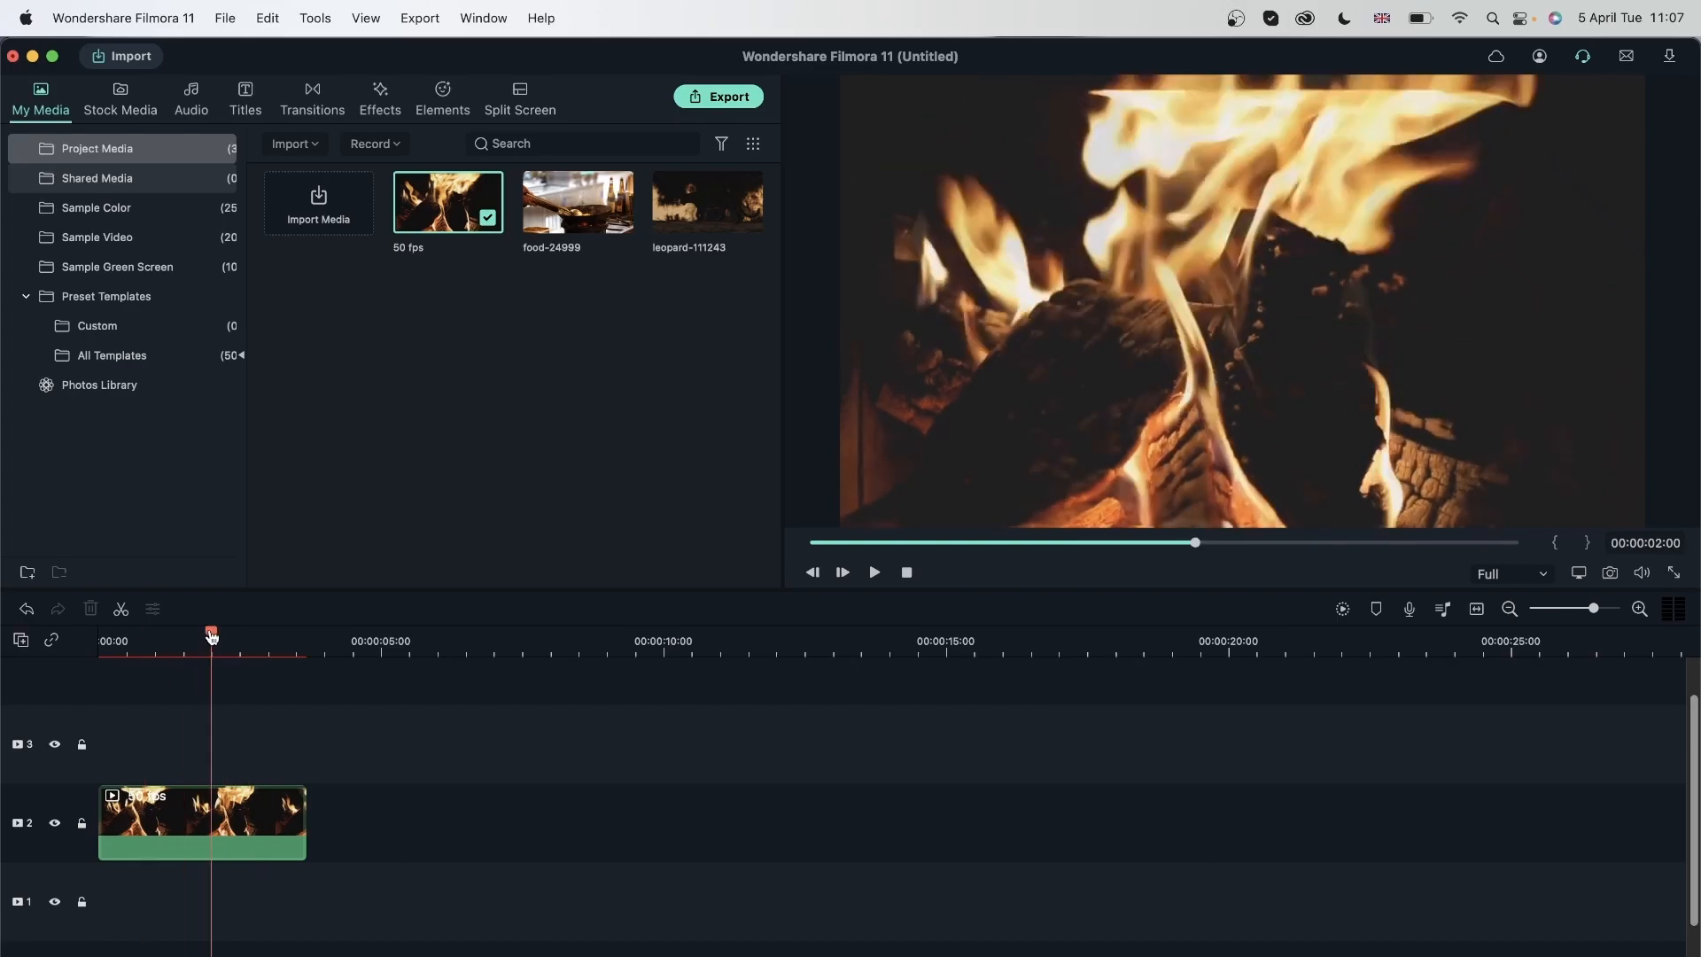
left_click_drag(210, 635, 100, 637)
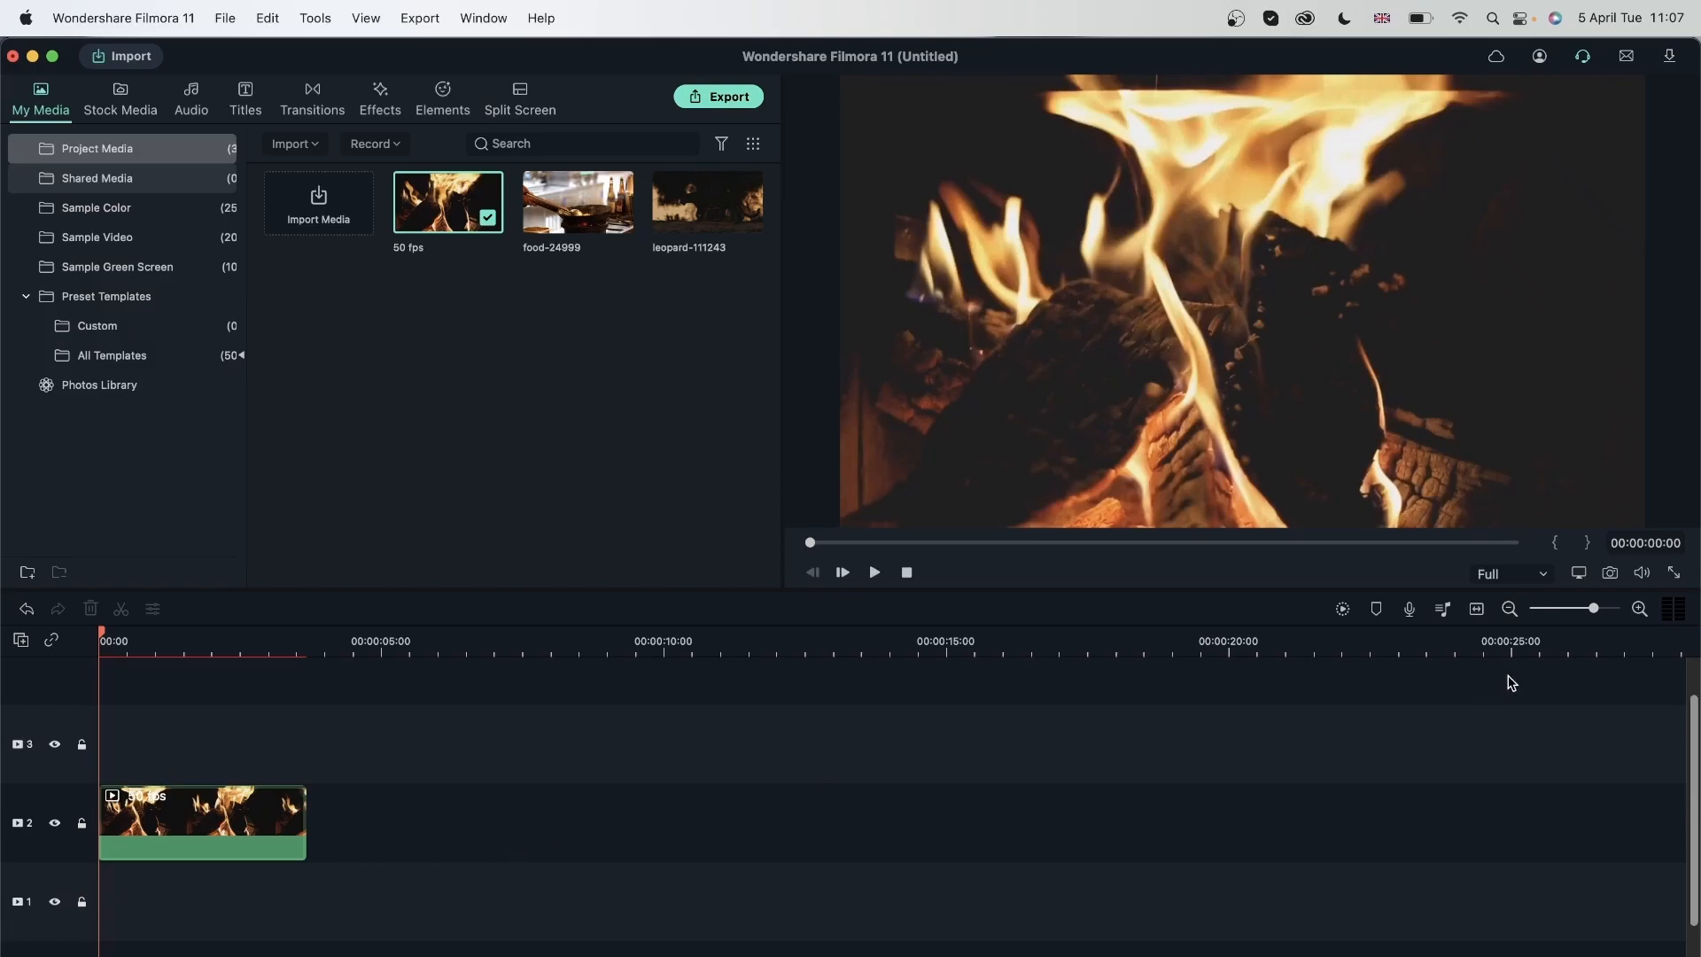
Delete the 50 fps clip from track 2
left_click(1642, 608)
left_click(1641, 607)
left_click(811, 850)
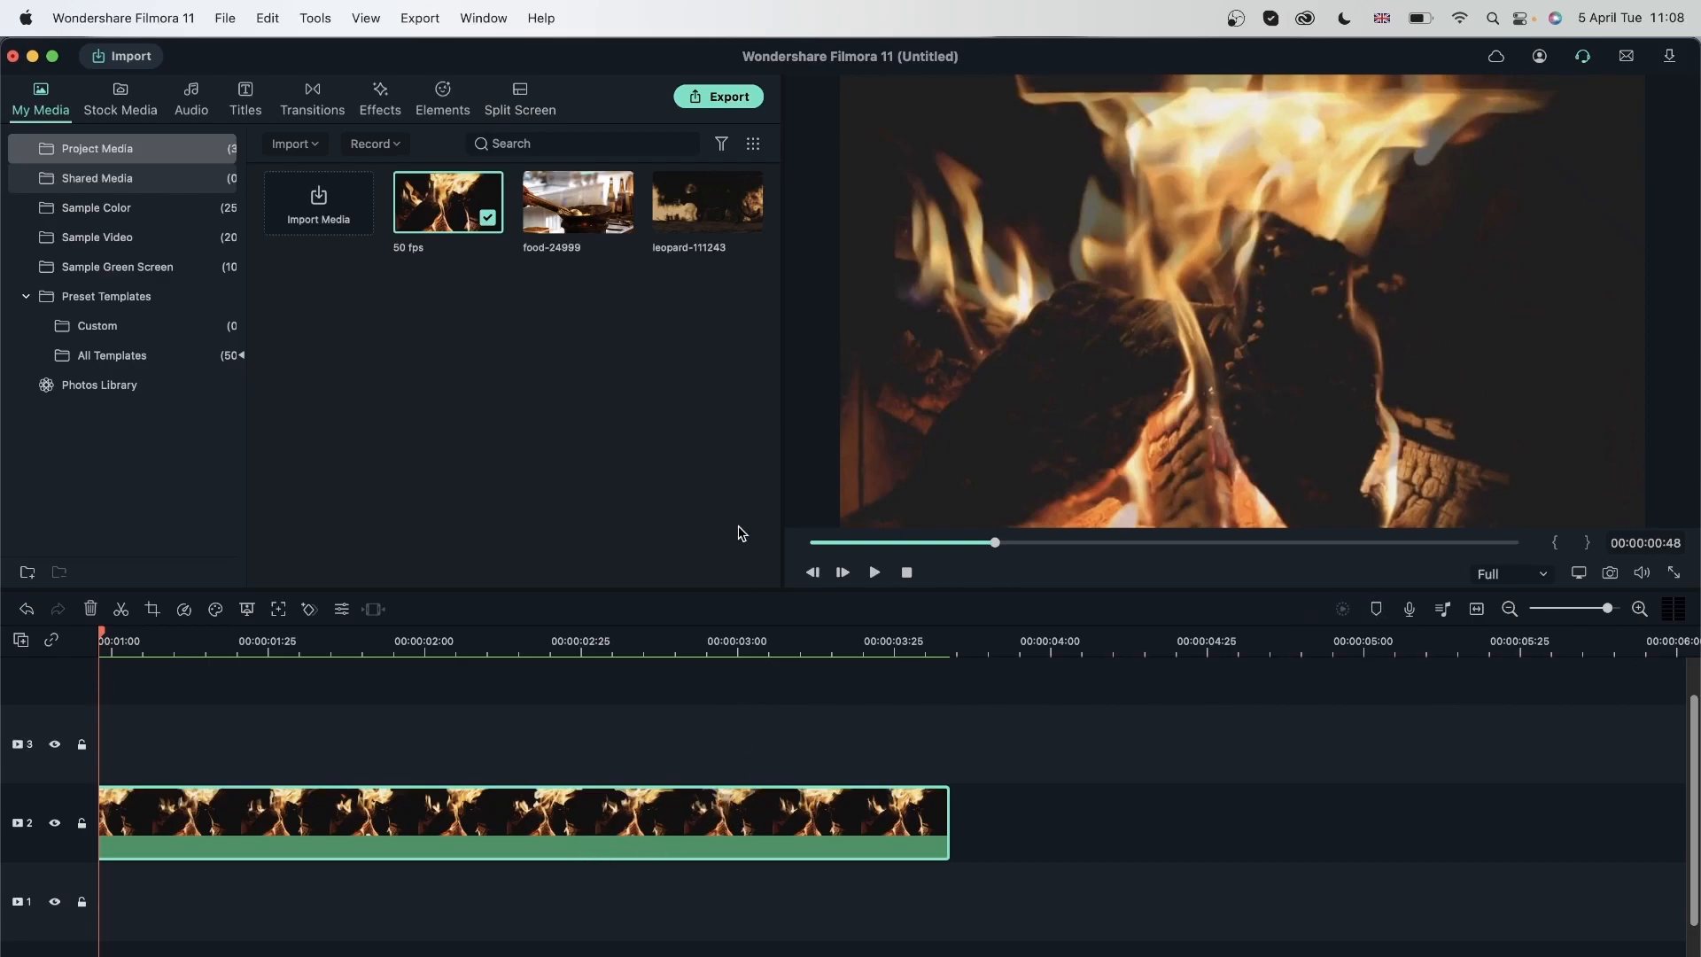
key("Delete")
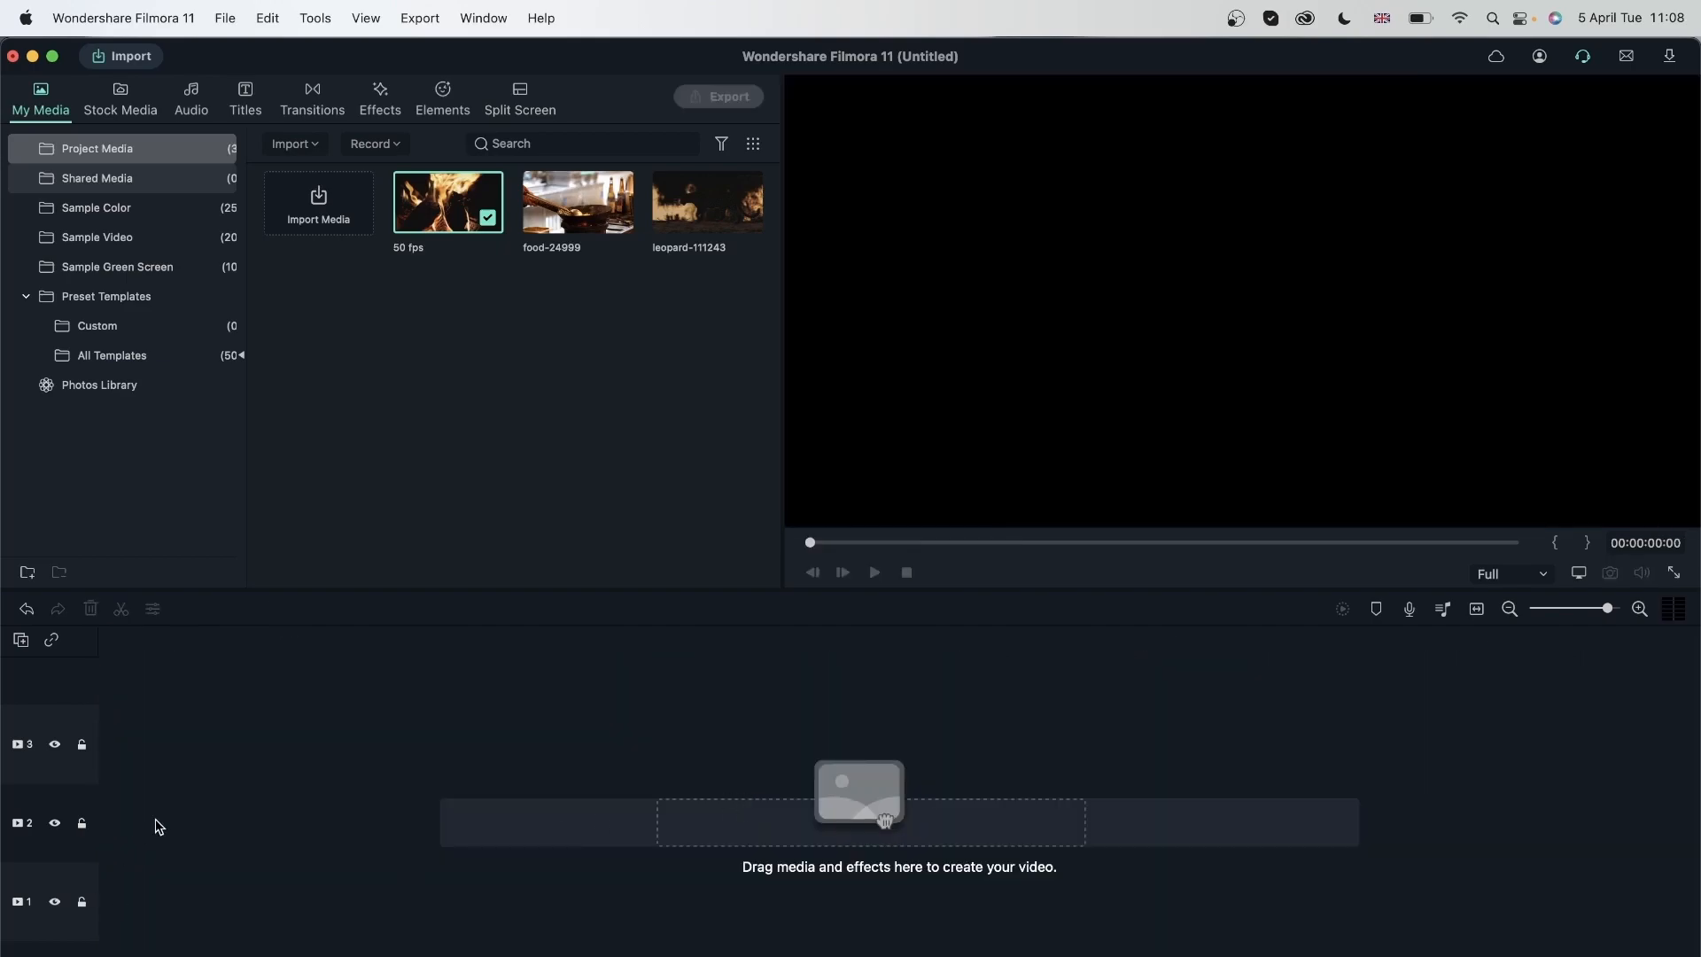
Scrub through a fresh copy of the 50 fps clip placed near the start of track 2 and delete it
left_click_drag(431, 218, 173, 801)
left_click_drag(233, 639, 816, 649)
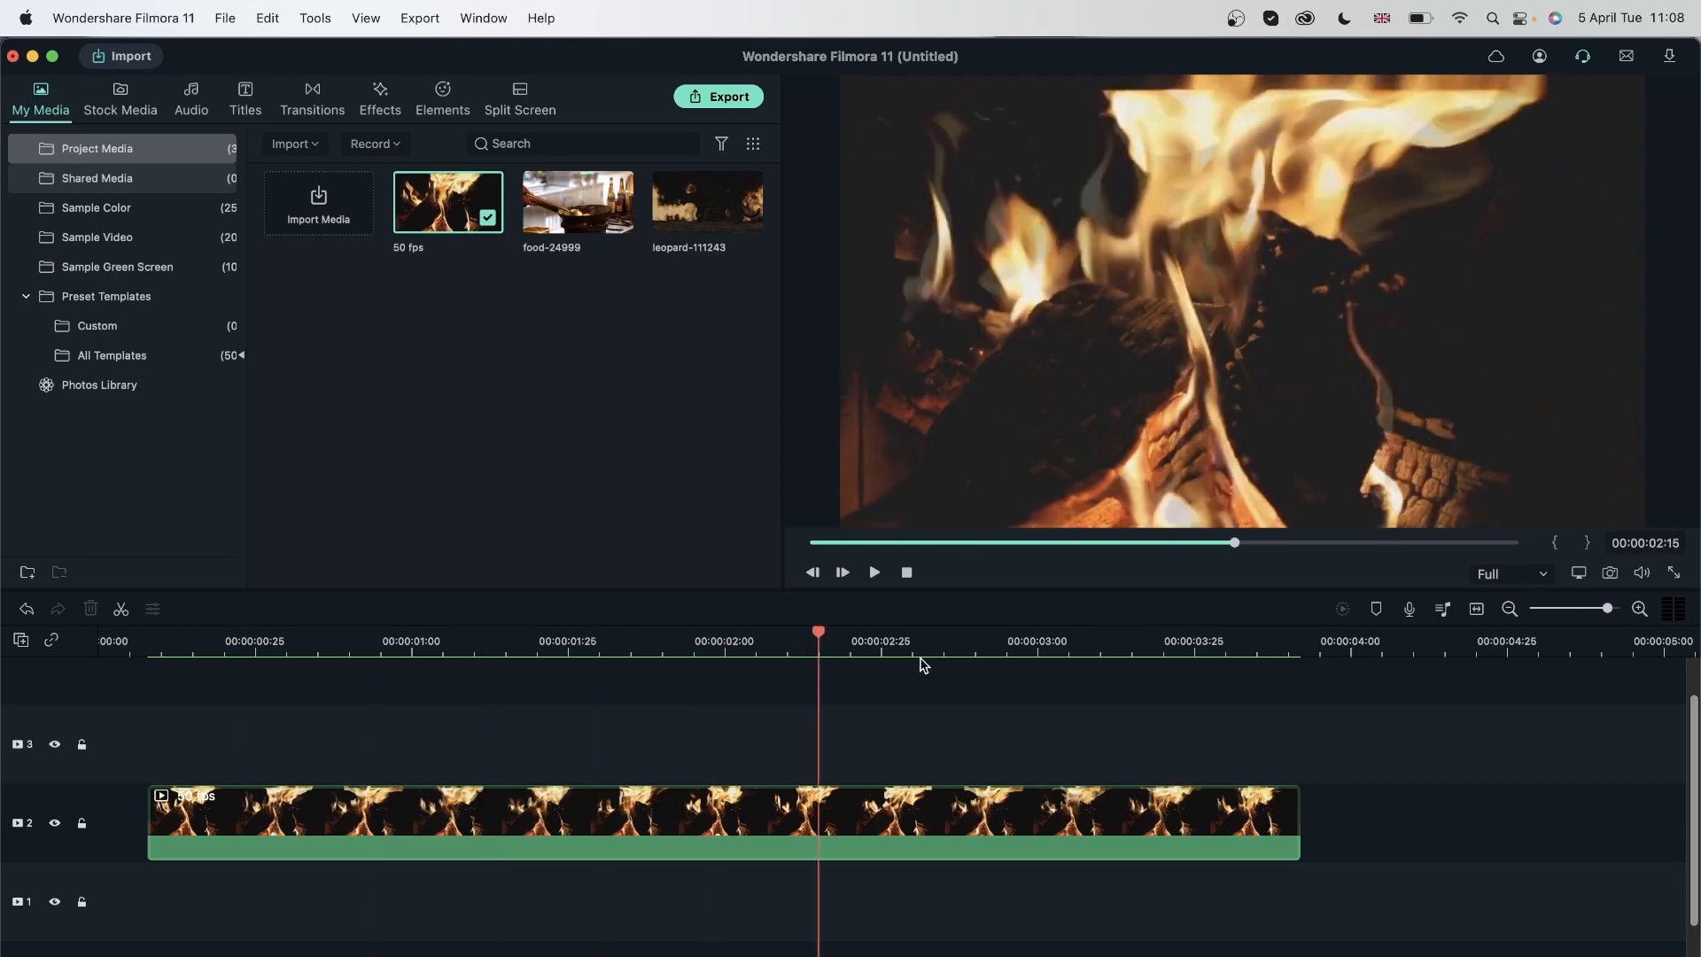
left_click(957, 648)
left_click(1138, 813)
key("Delete")
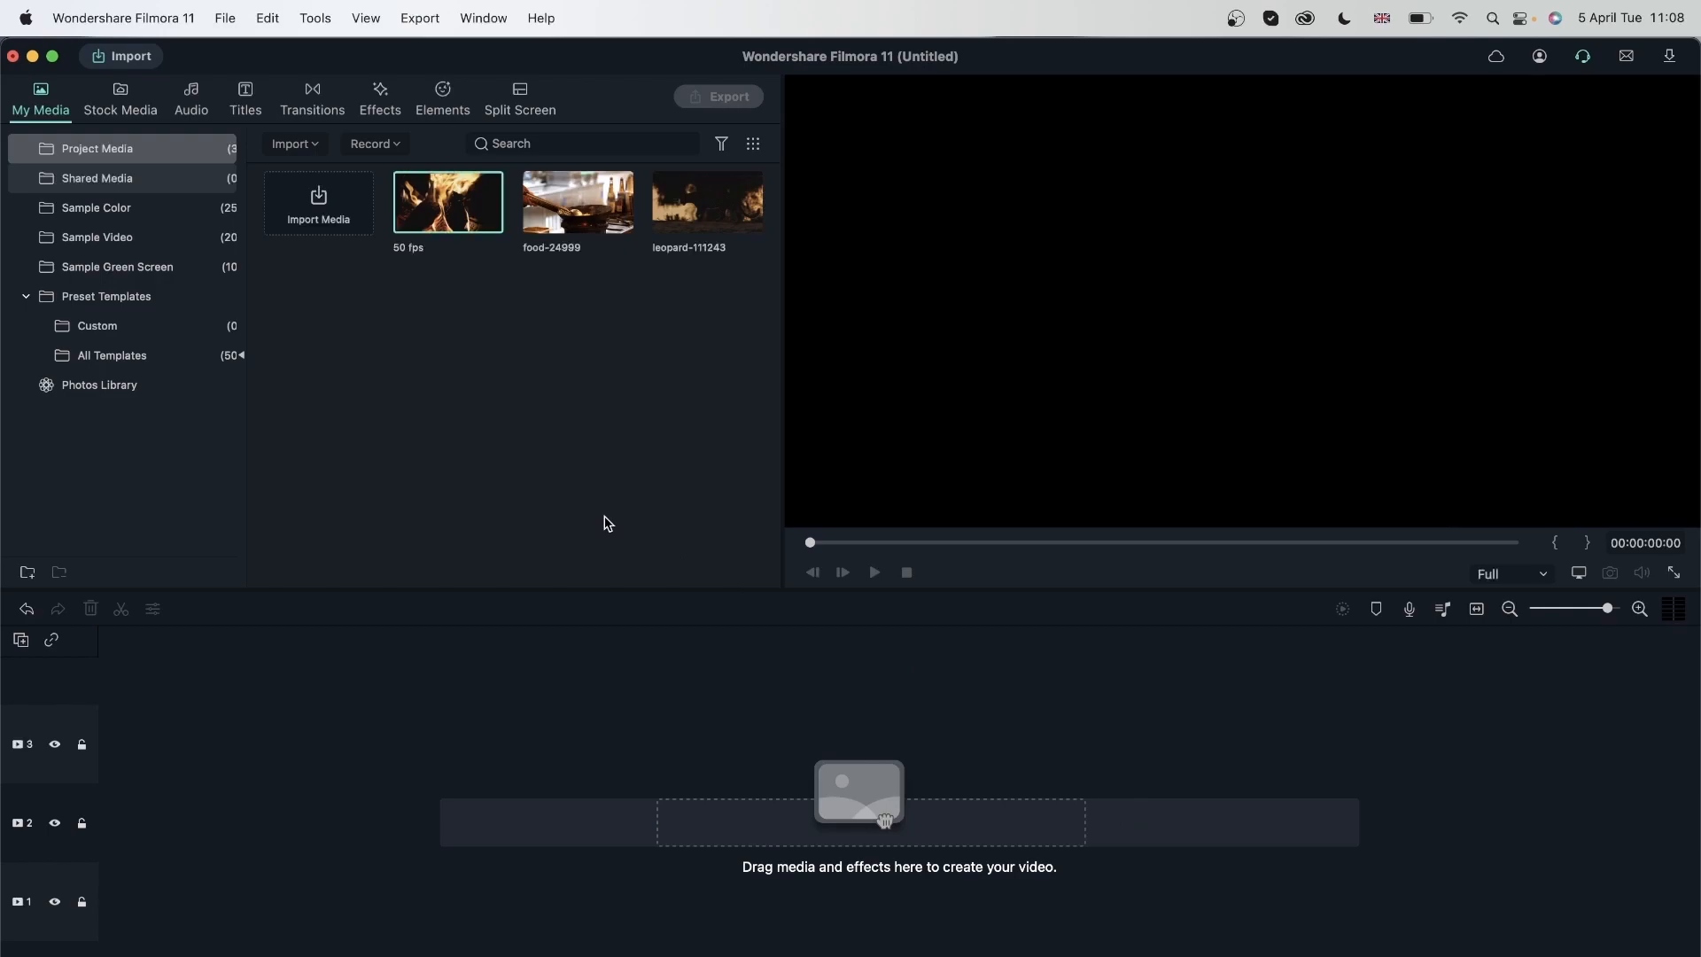
Close the current project and create a new project with the 16:9 (Widescreen) aspect ratio
mouse_move(434, 199)
left_click(14, 56)
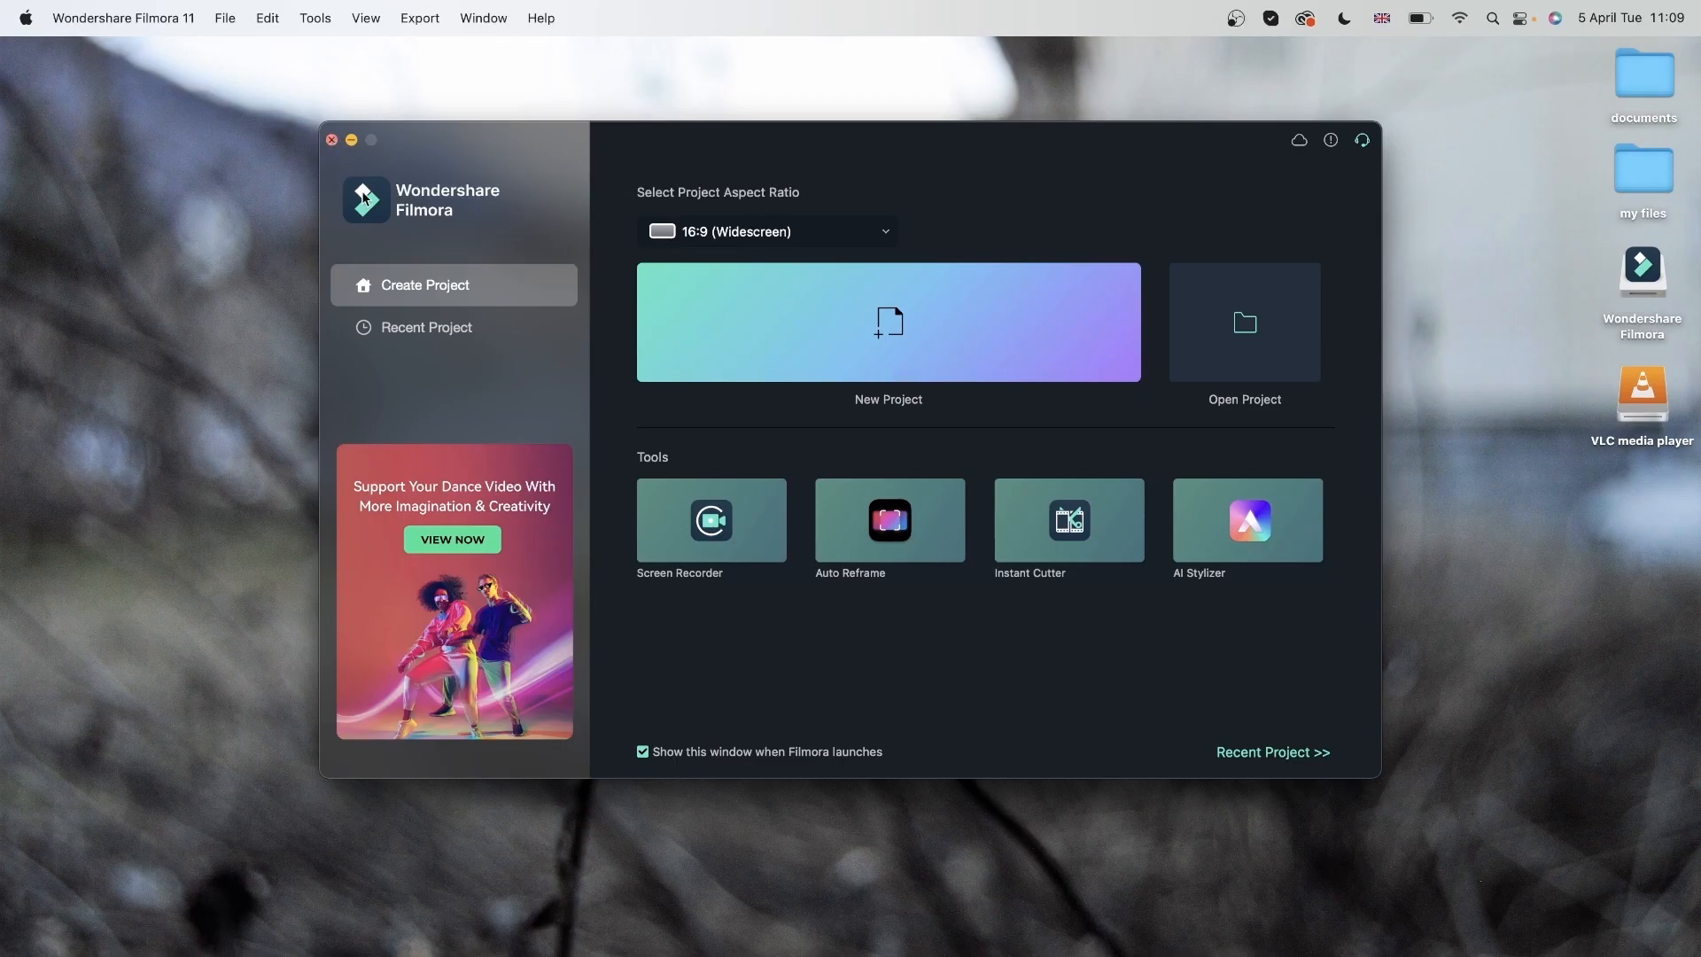
left_click(331, 140)
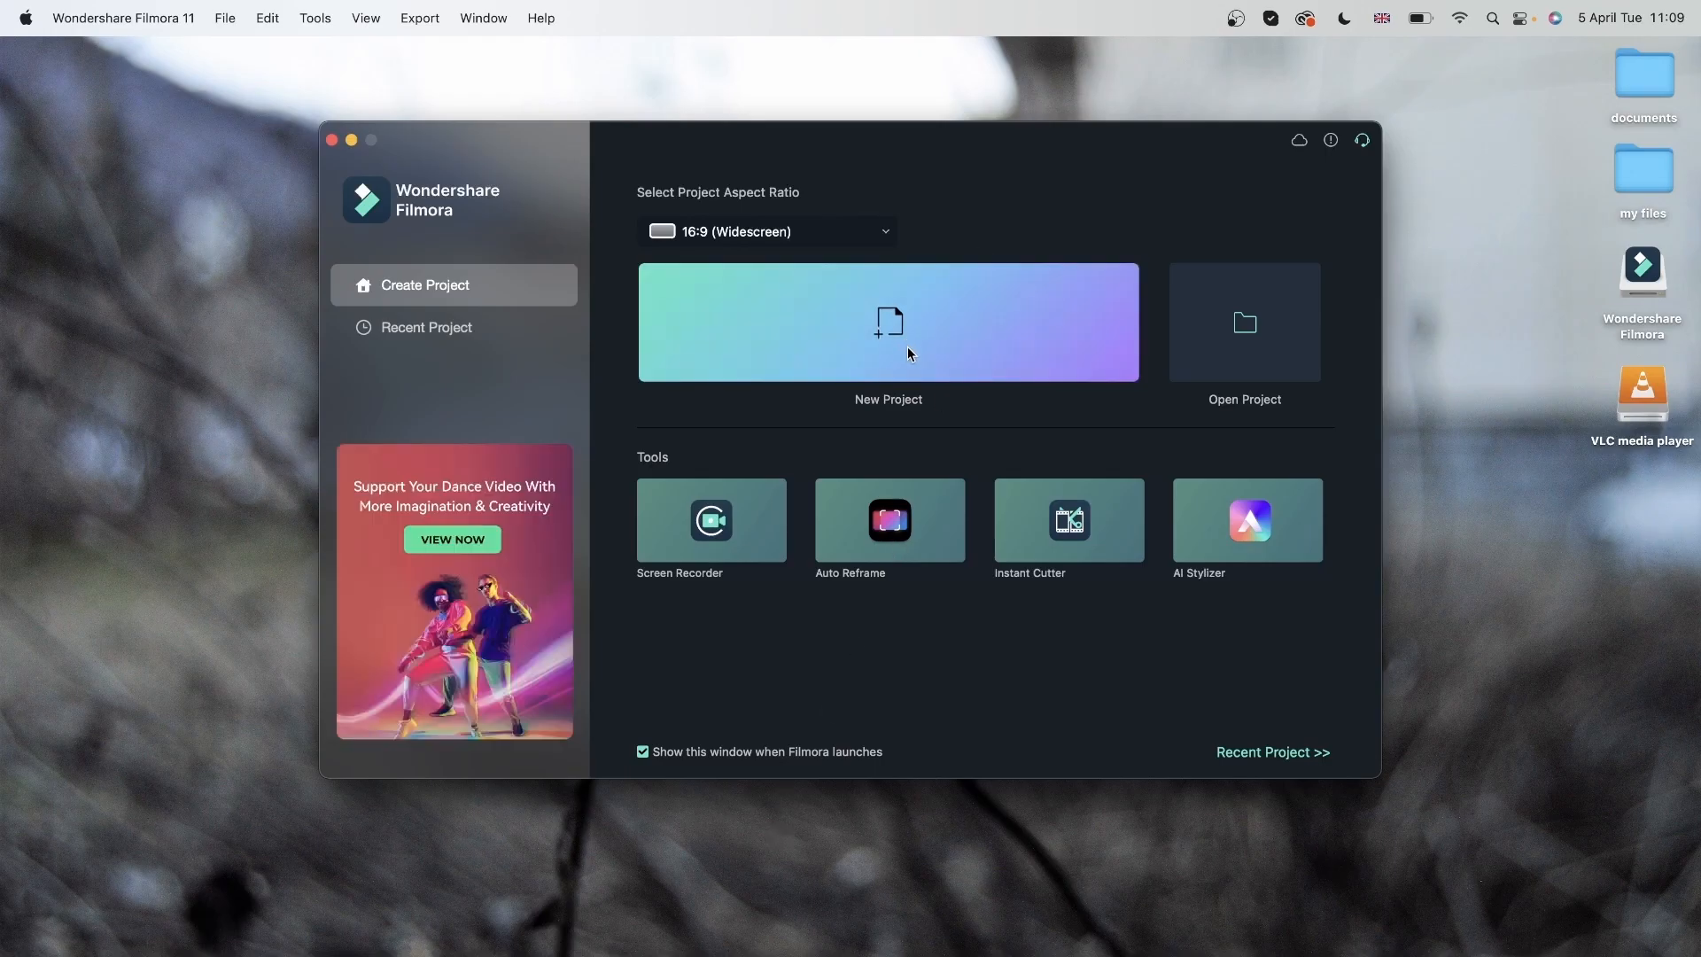
left_click(906, 346)
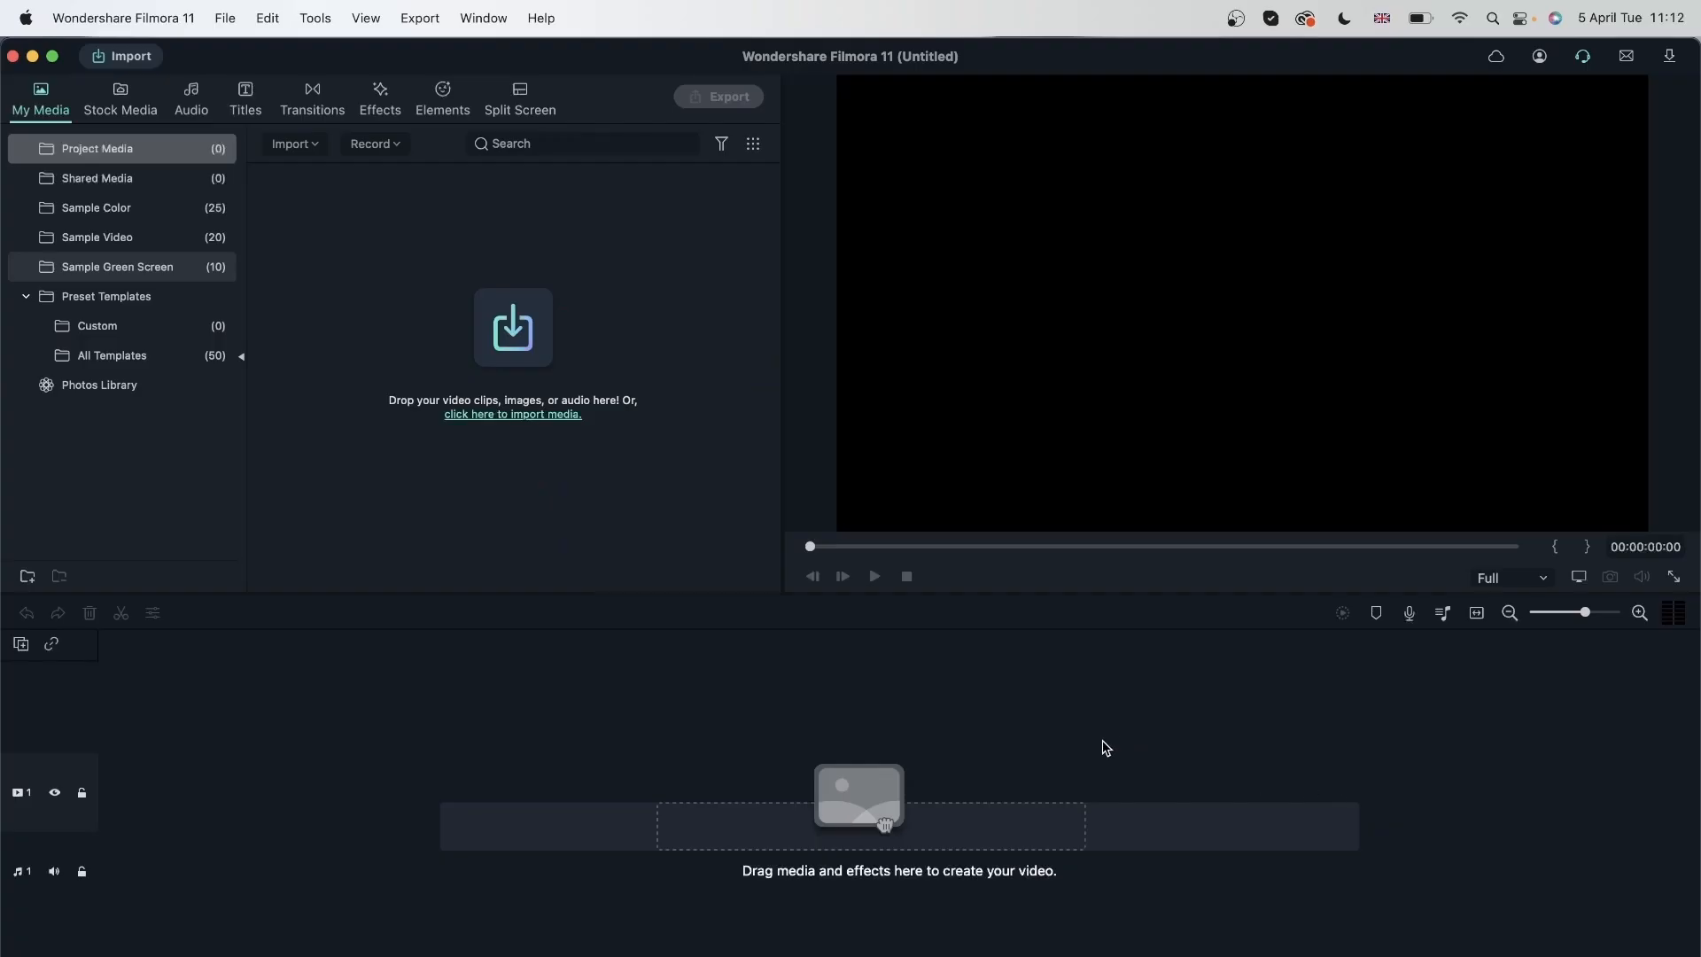
Place the downloaded fireplace clip from the stock media on video track 1 at about 18 seconds
left_click(101, 85)
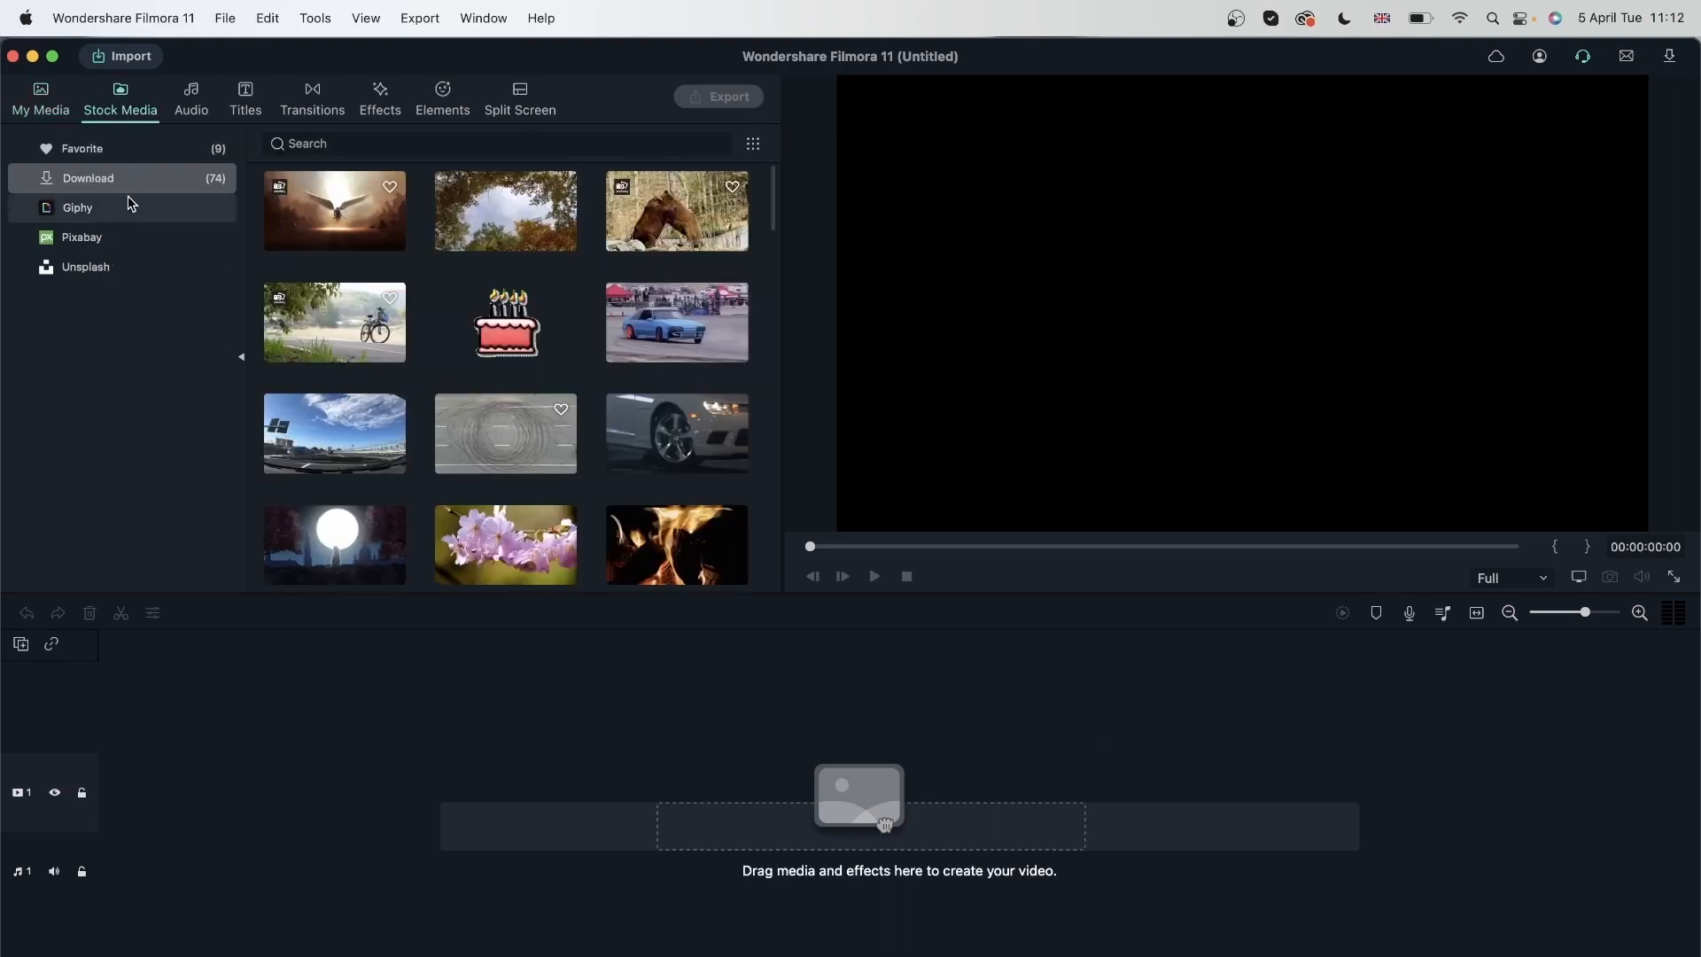
scroll(625, 455, "down", 5)
scroll(626, 455, "up", 2)
left_click_drag(884, 824, 531, 820)
left_click(999, 682)
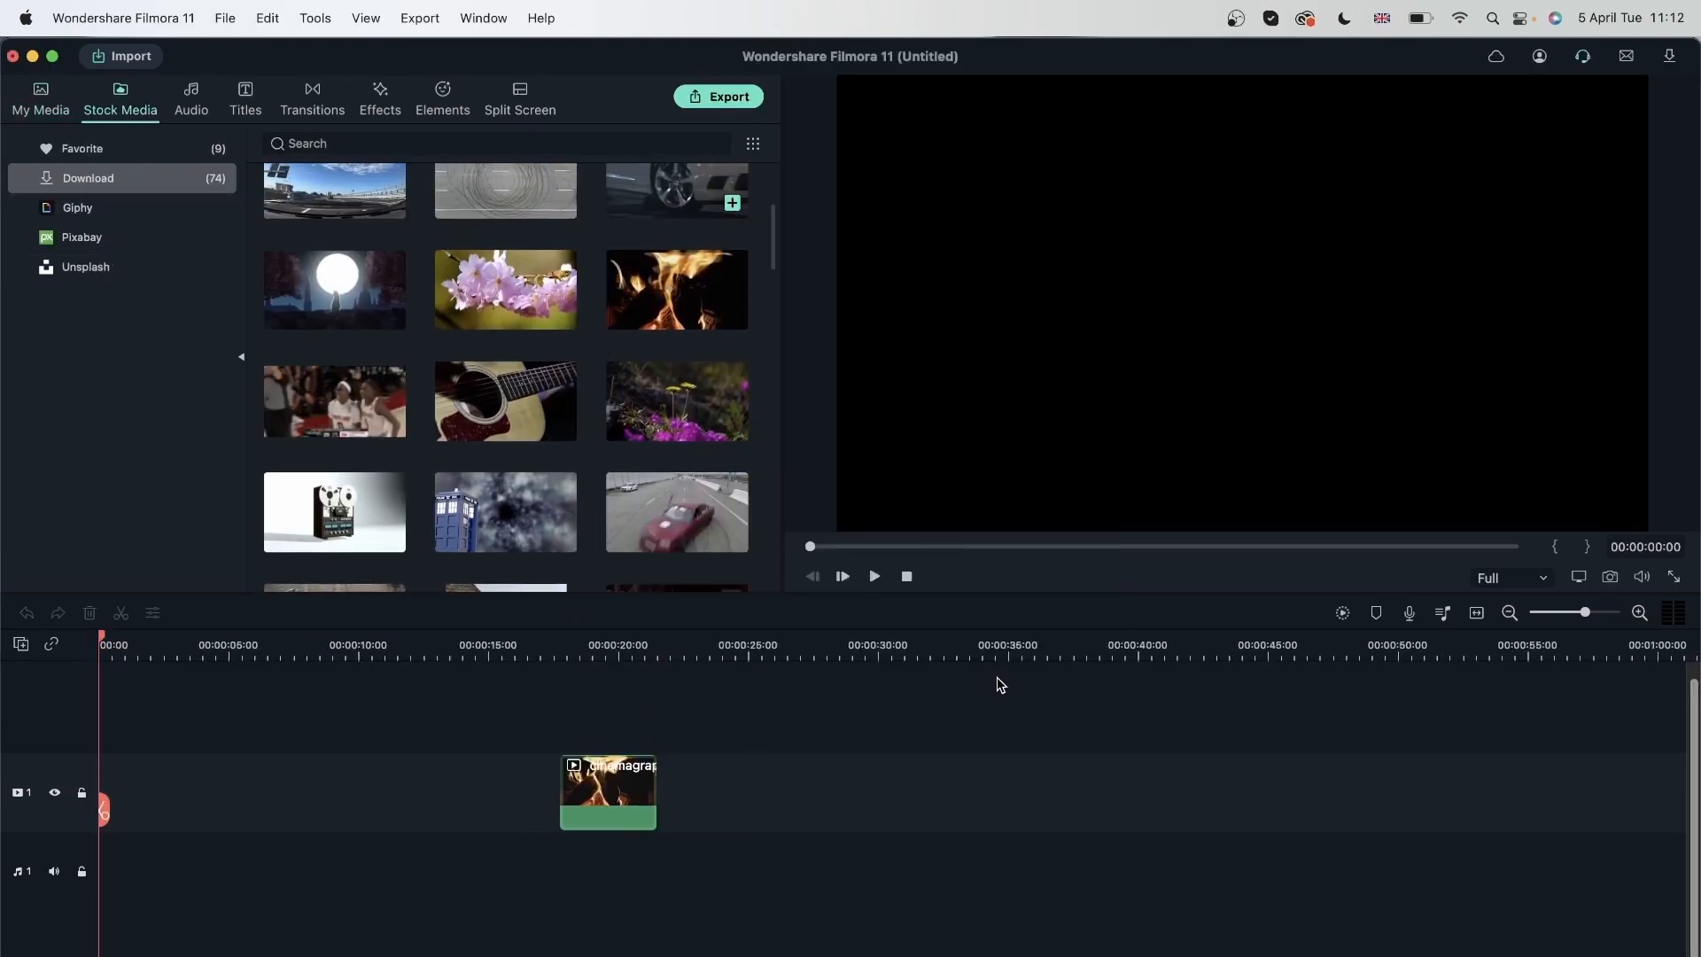
Scrub through the fireplace clip between about 19 and 20 seconds to examine its preview
left_click(584, 650)
left_click(618, 647)
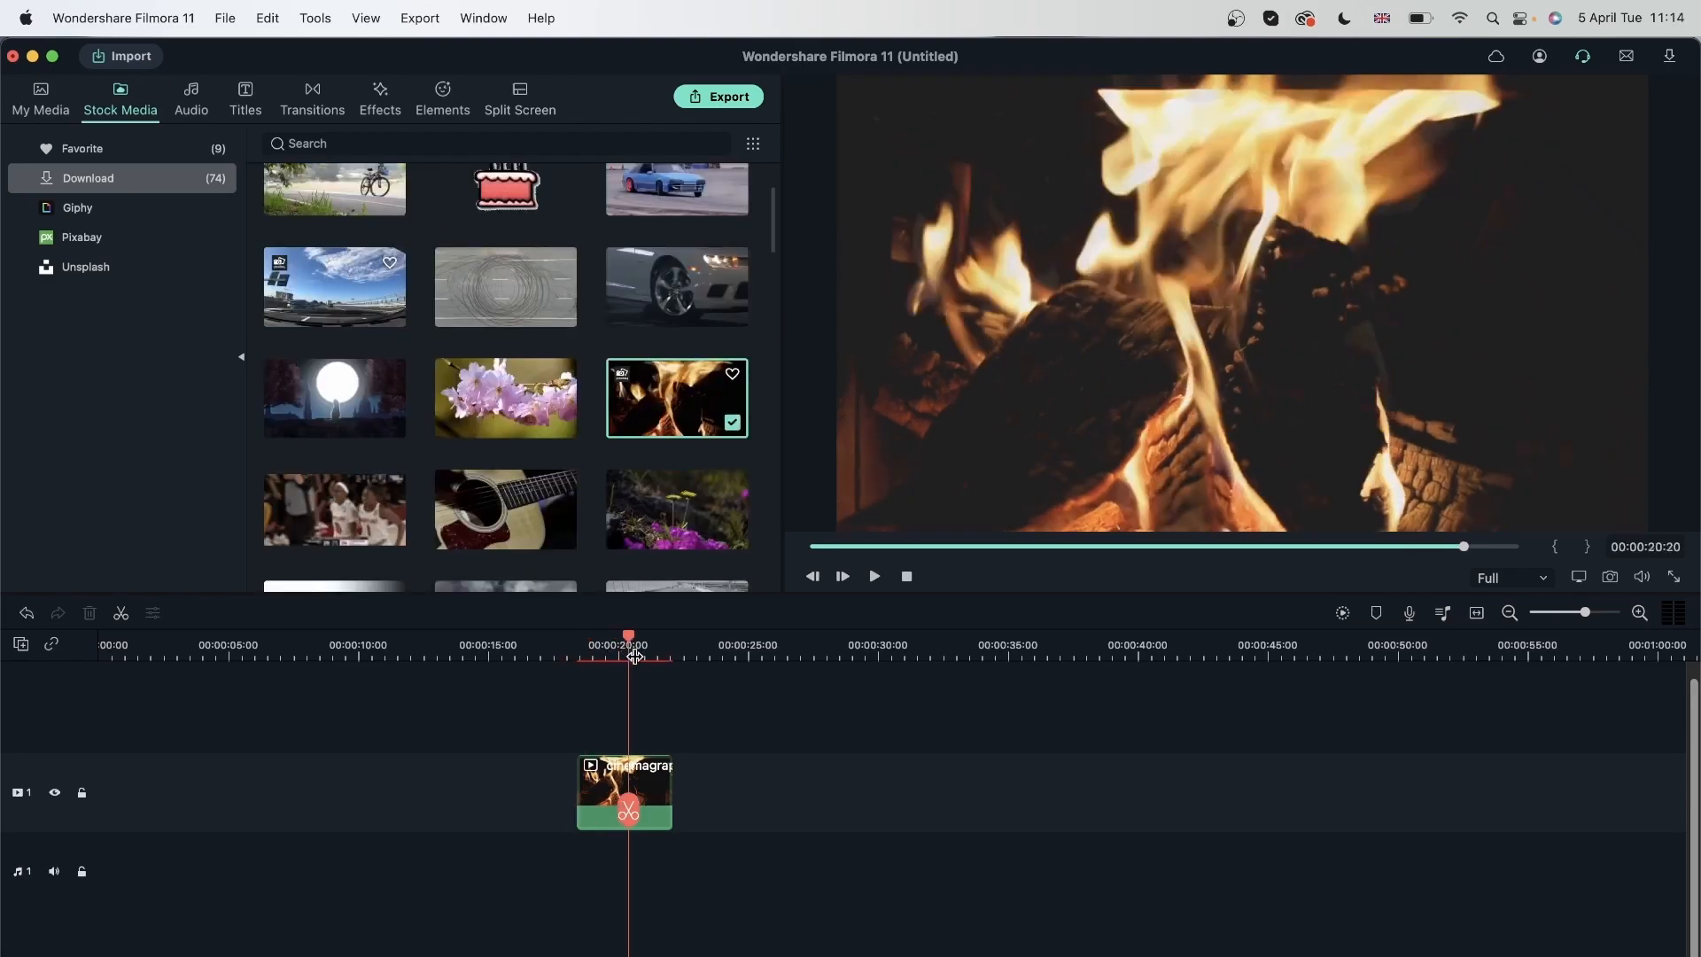
mouse_move(629, 653)
left_mouse_down()
mouse_move(682, 653)
mouse_move(599, 644)
left_mouse_up()
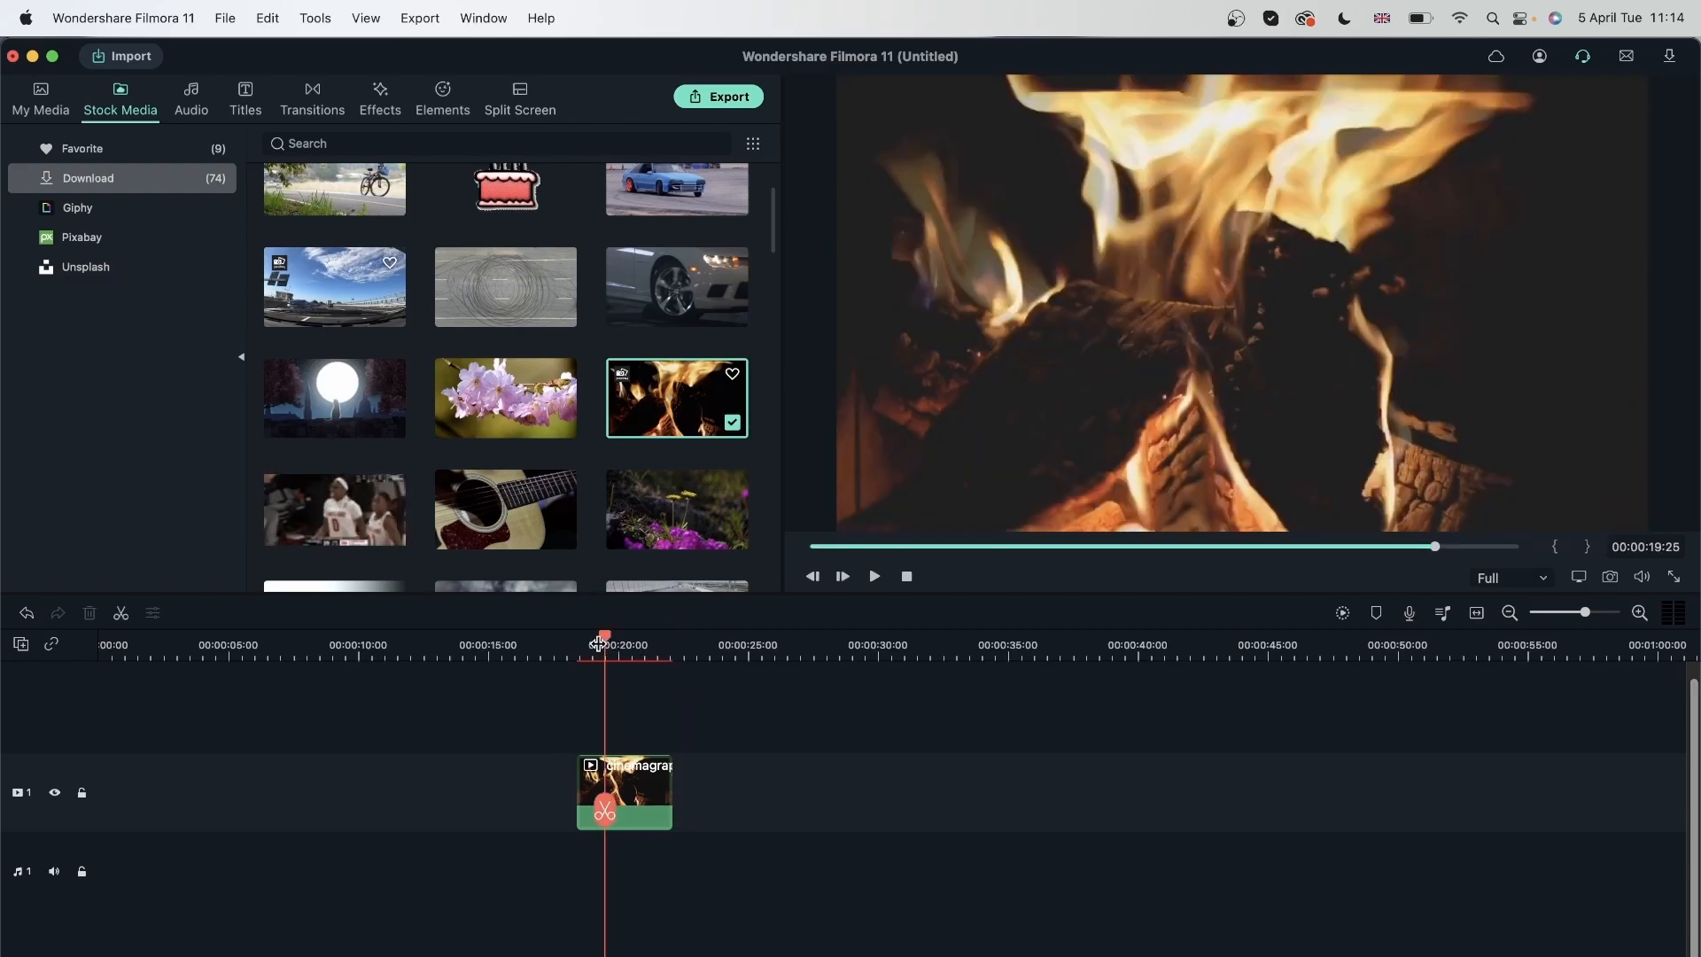